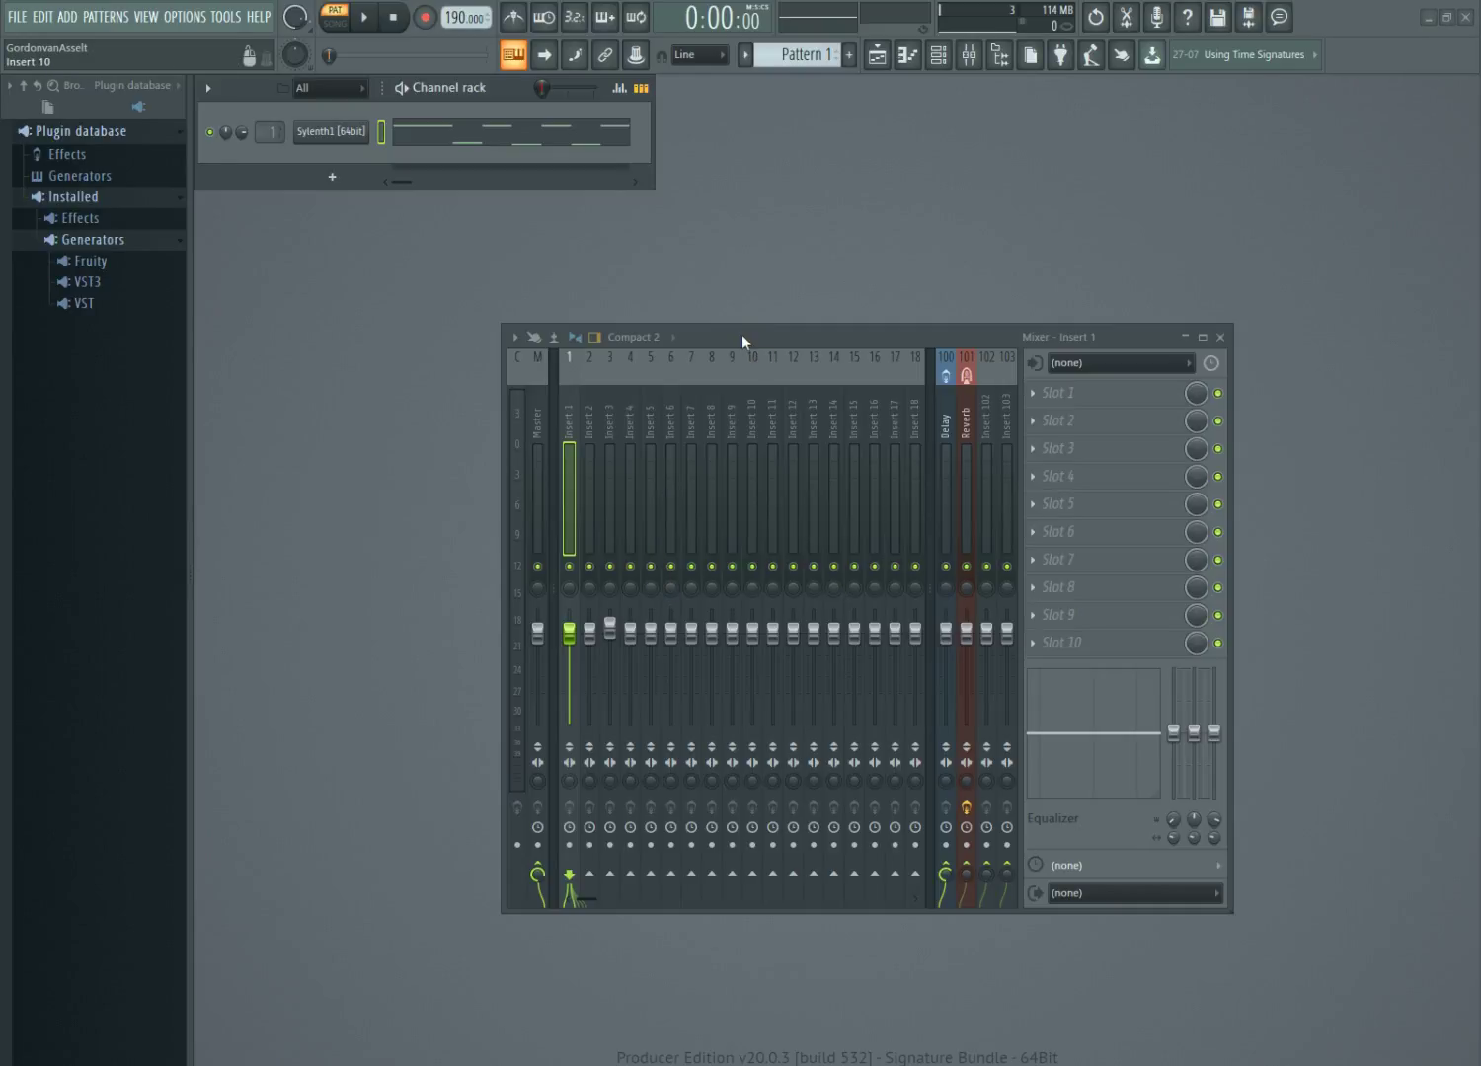
Slightly shorten all notes of the Sylenth1 melody in the piano roll to leave small gaps between them, and close the piano roll.
drag(741, 335, 758, 330)
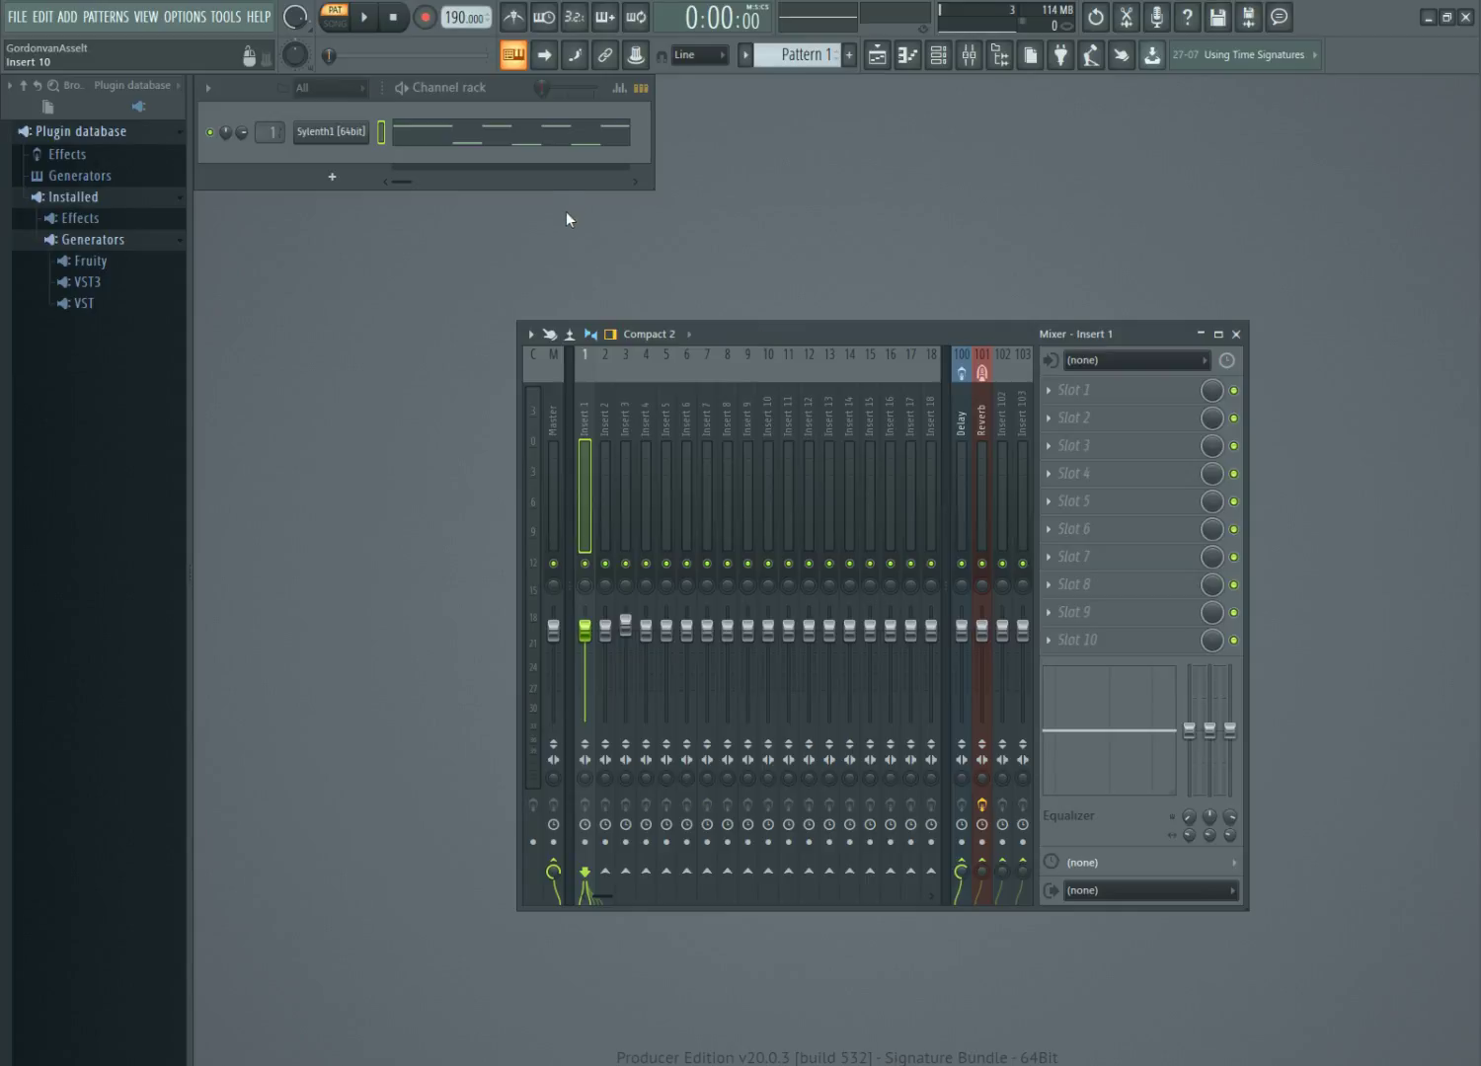
click(341, 132)
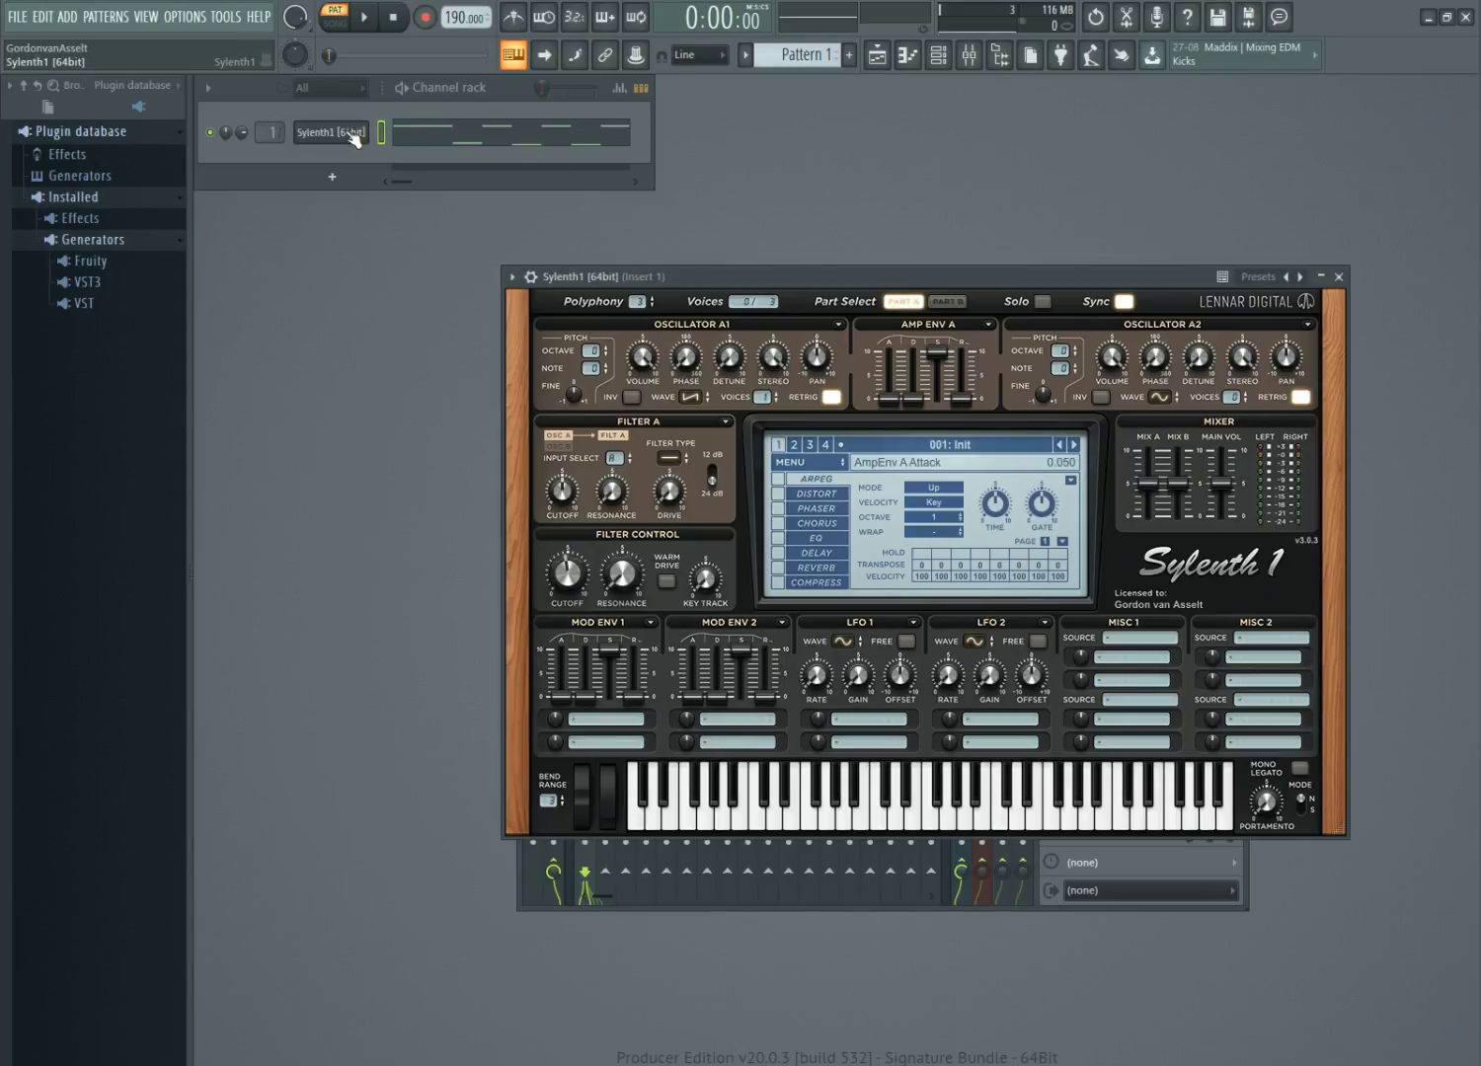
click(487, 143)
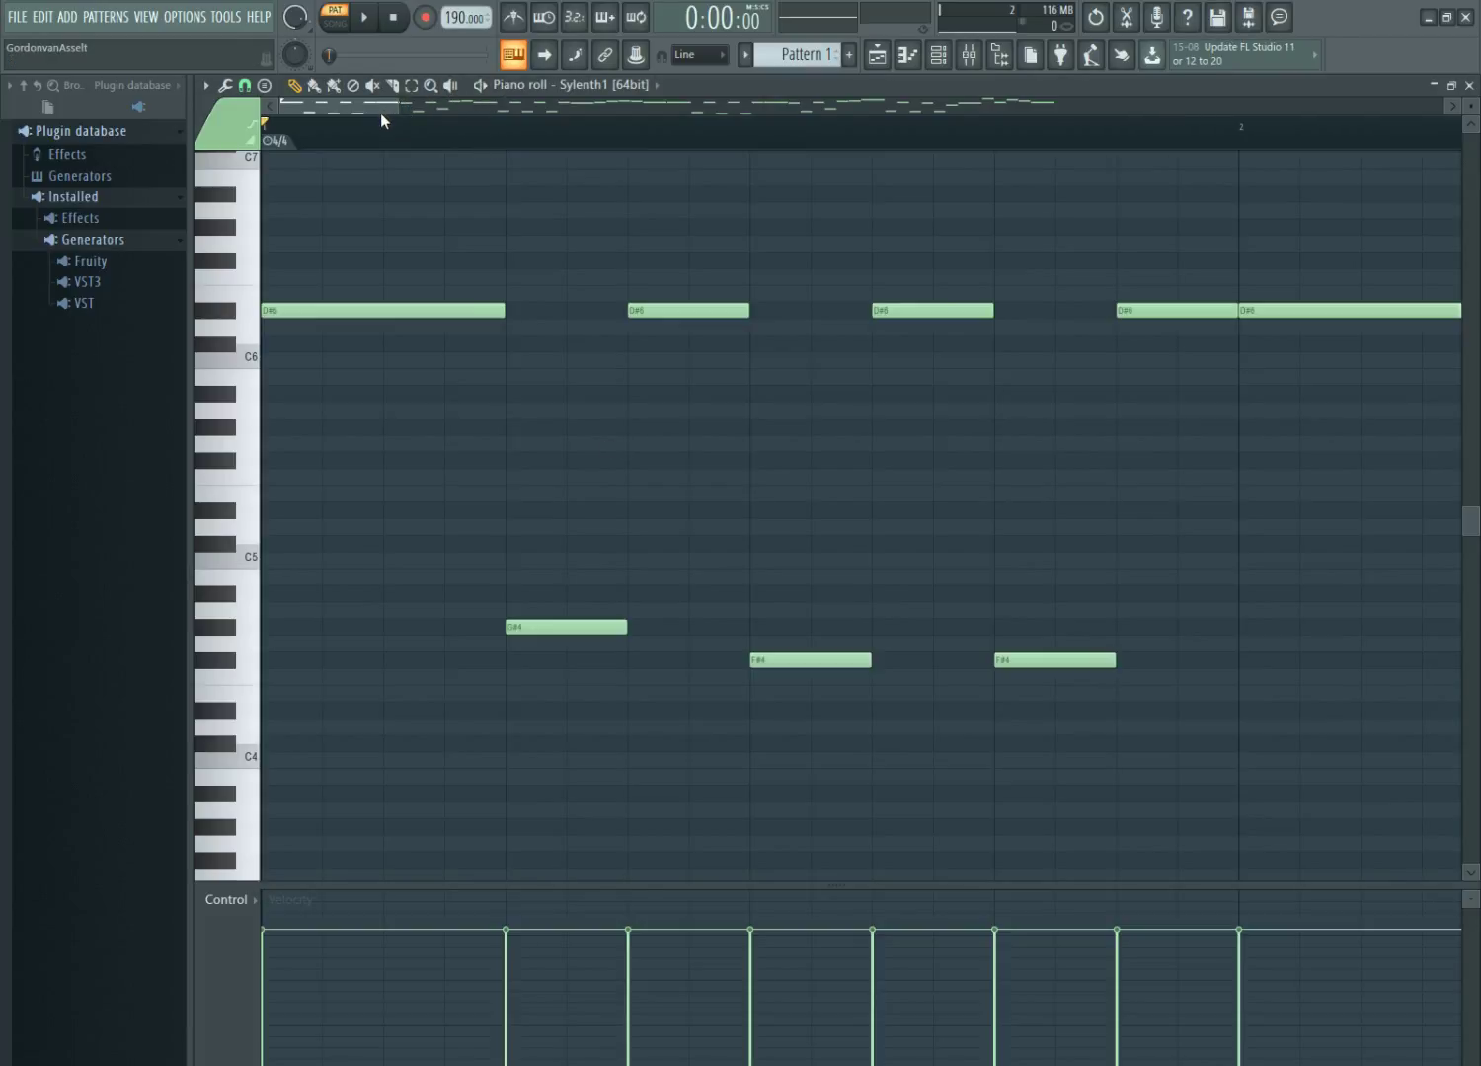
key(ctrl+a)
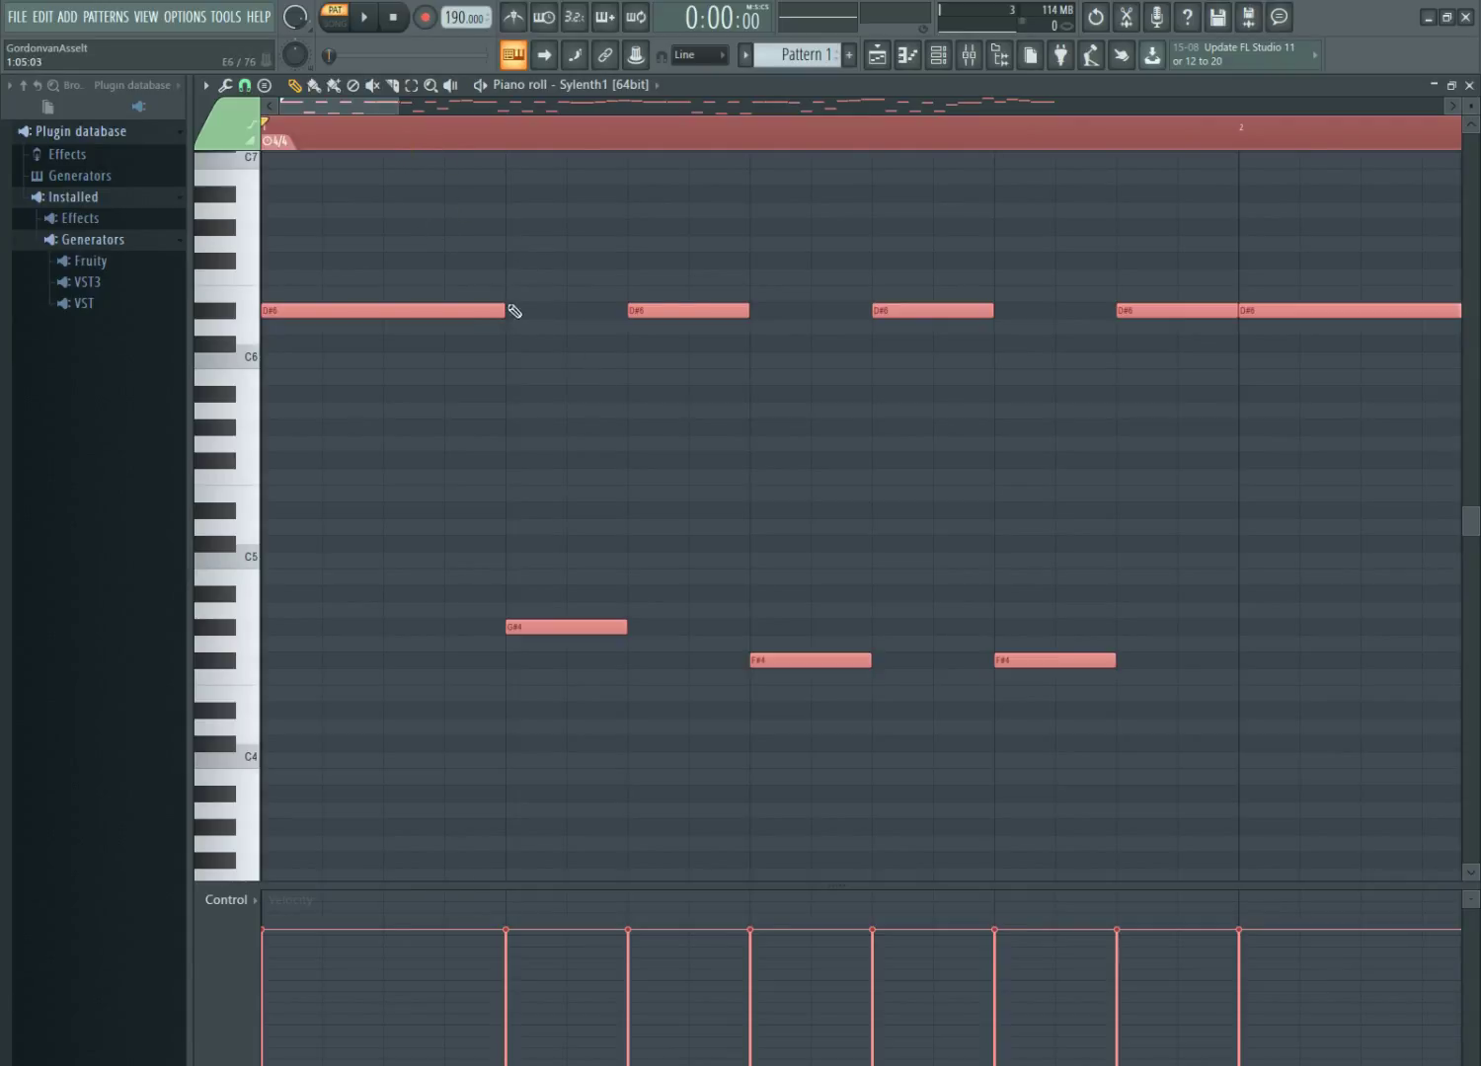
drag(504, 314, 493, 315)
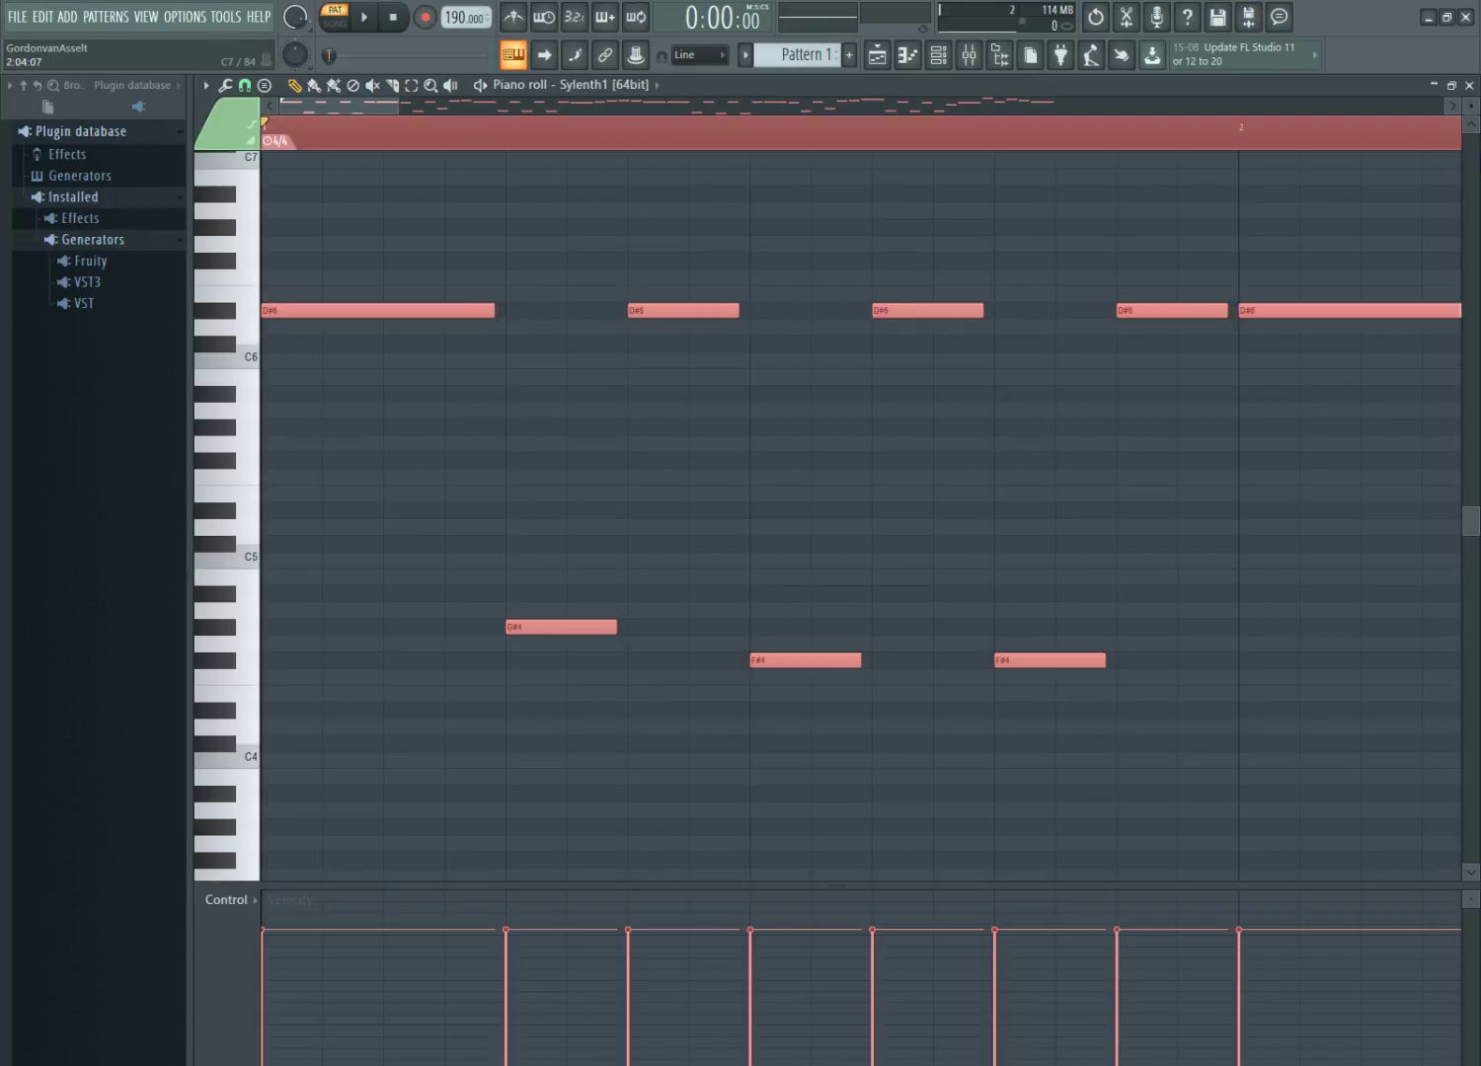
click(1469, 85)
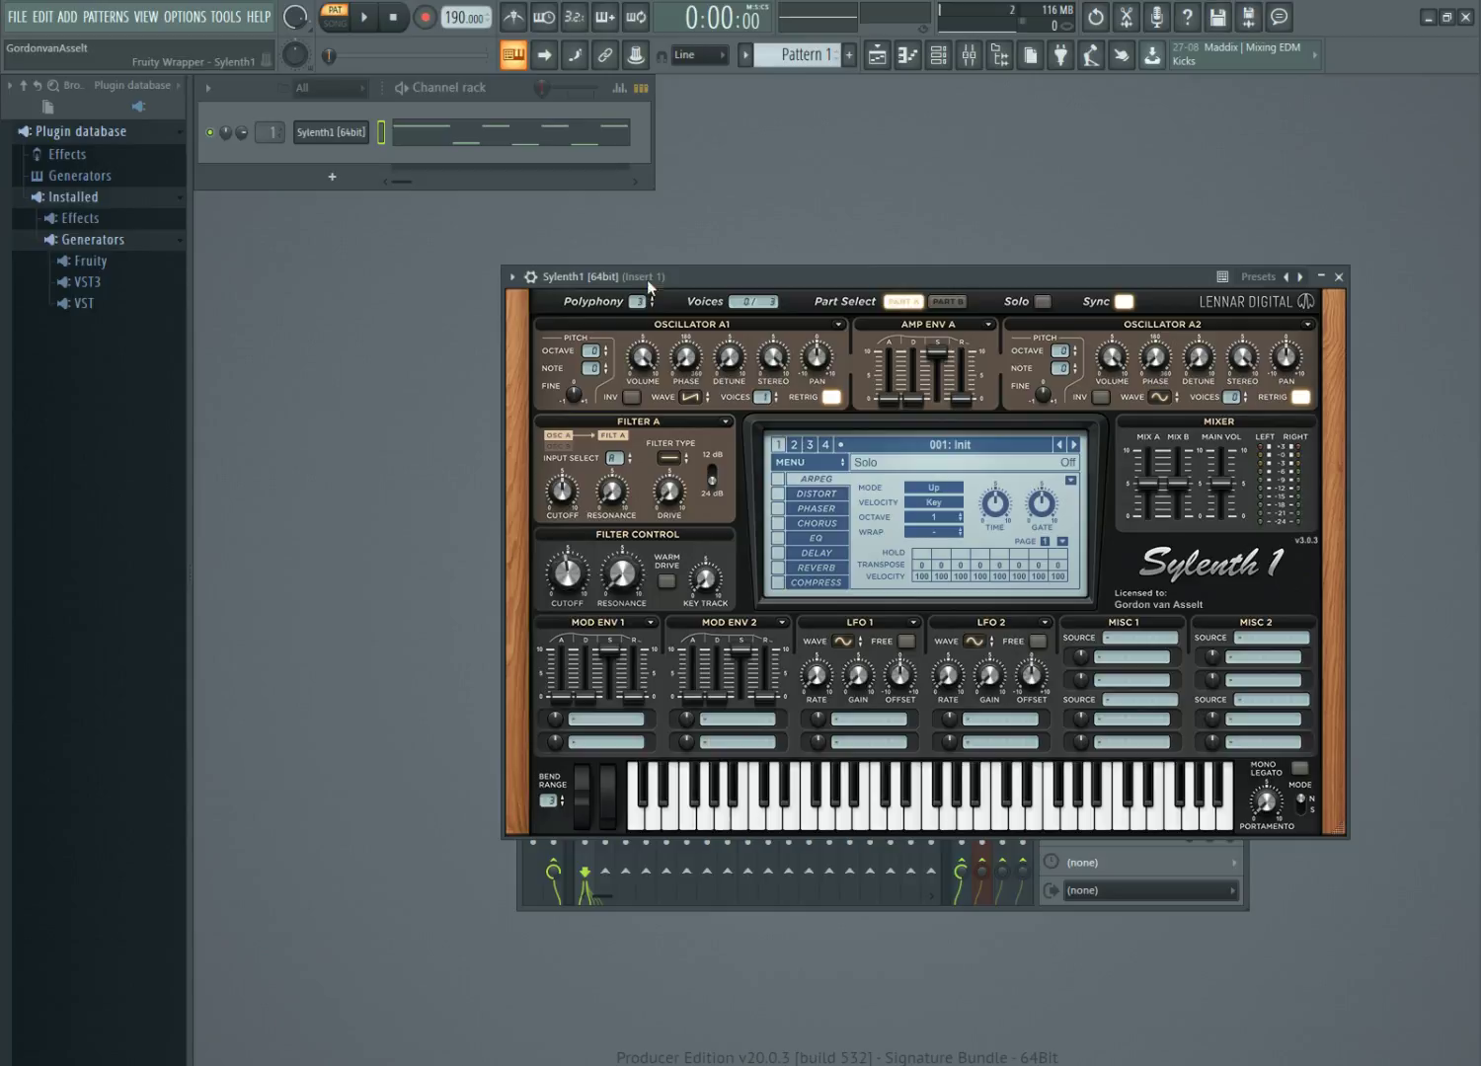
drag(740, 274, 712, 236)
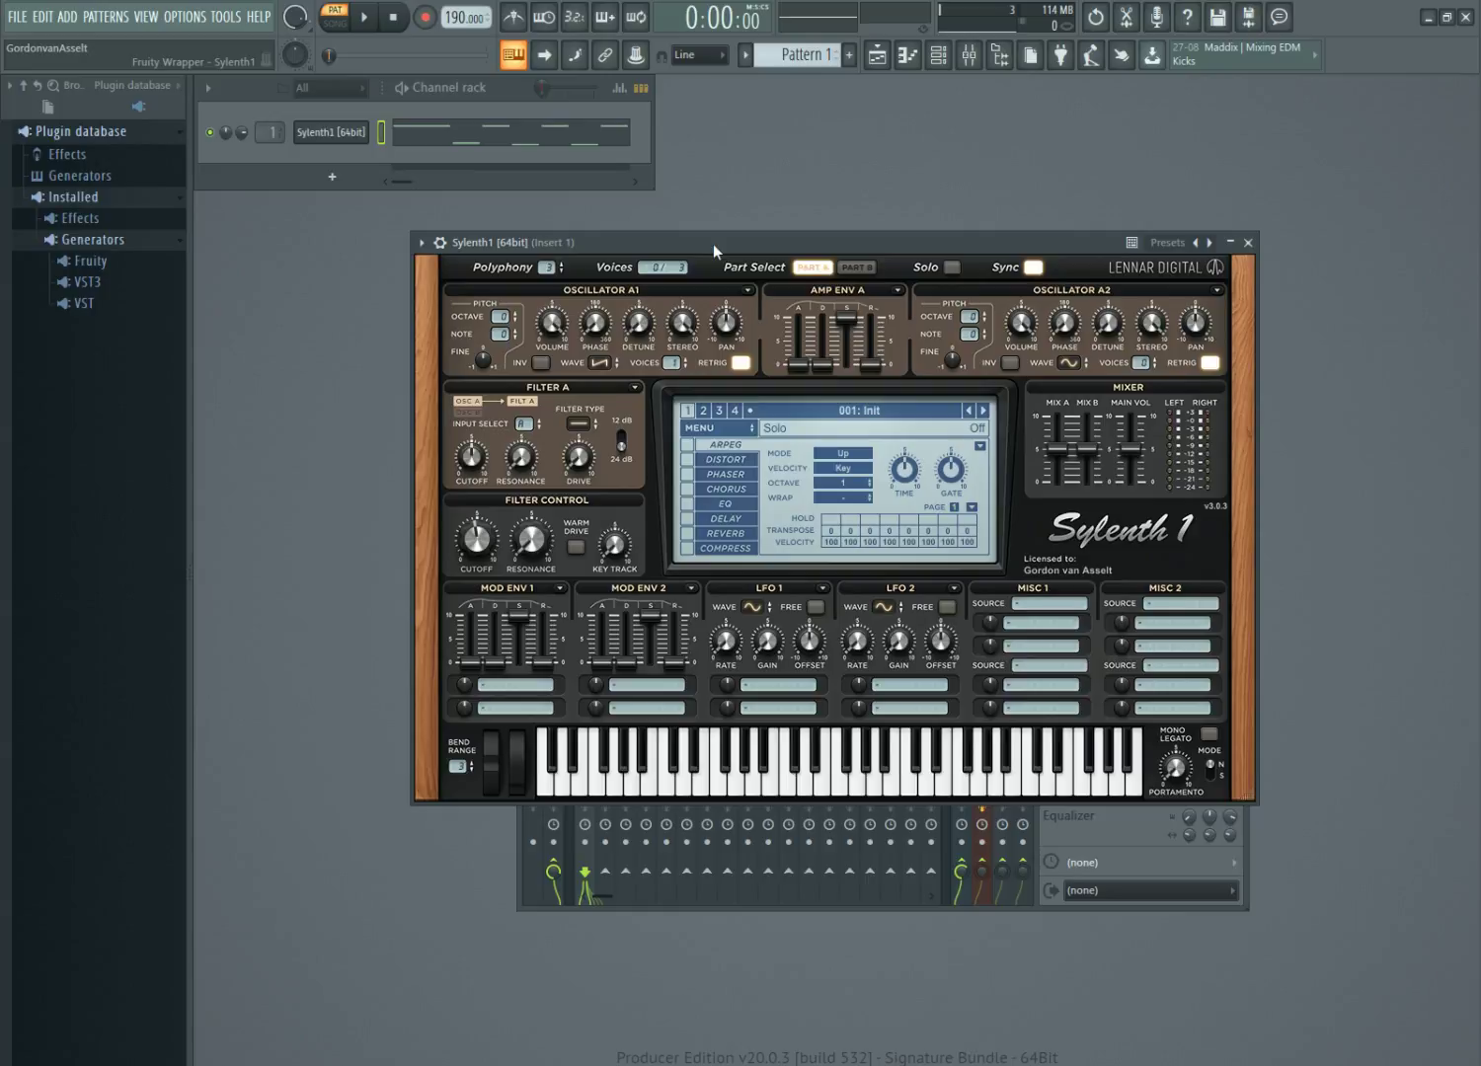
drag(713, 245, 780, 493)
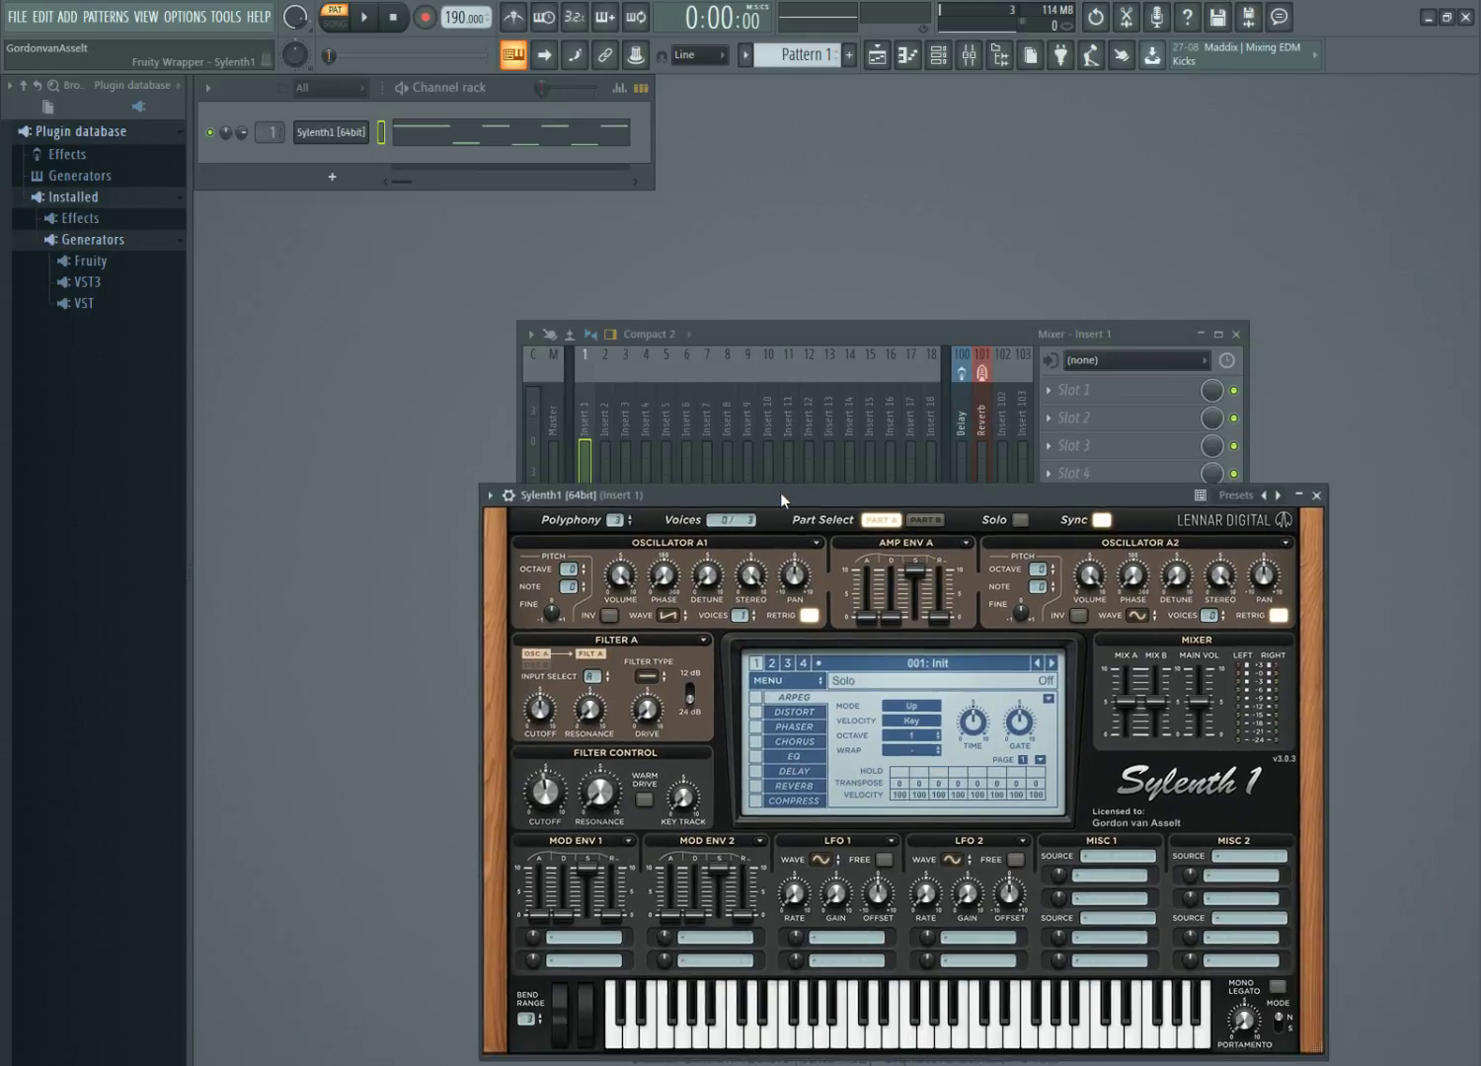
click(917, 334)
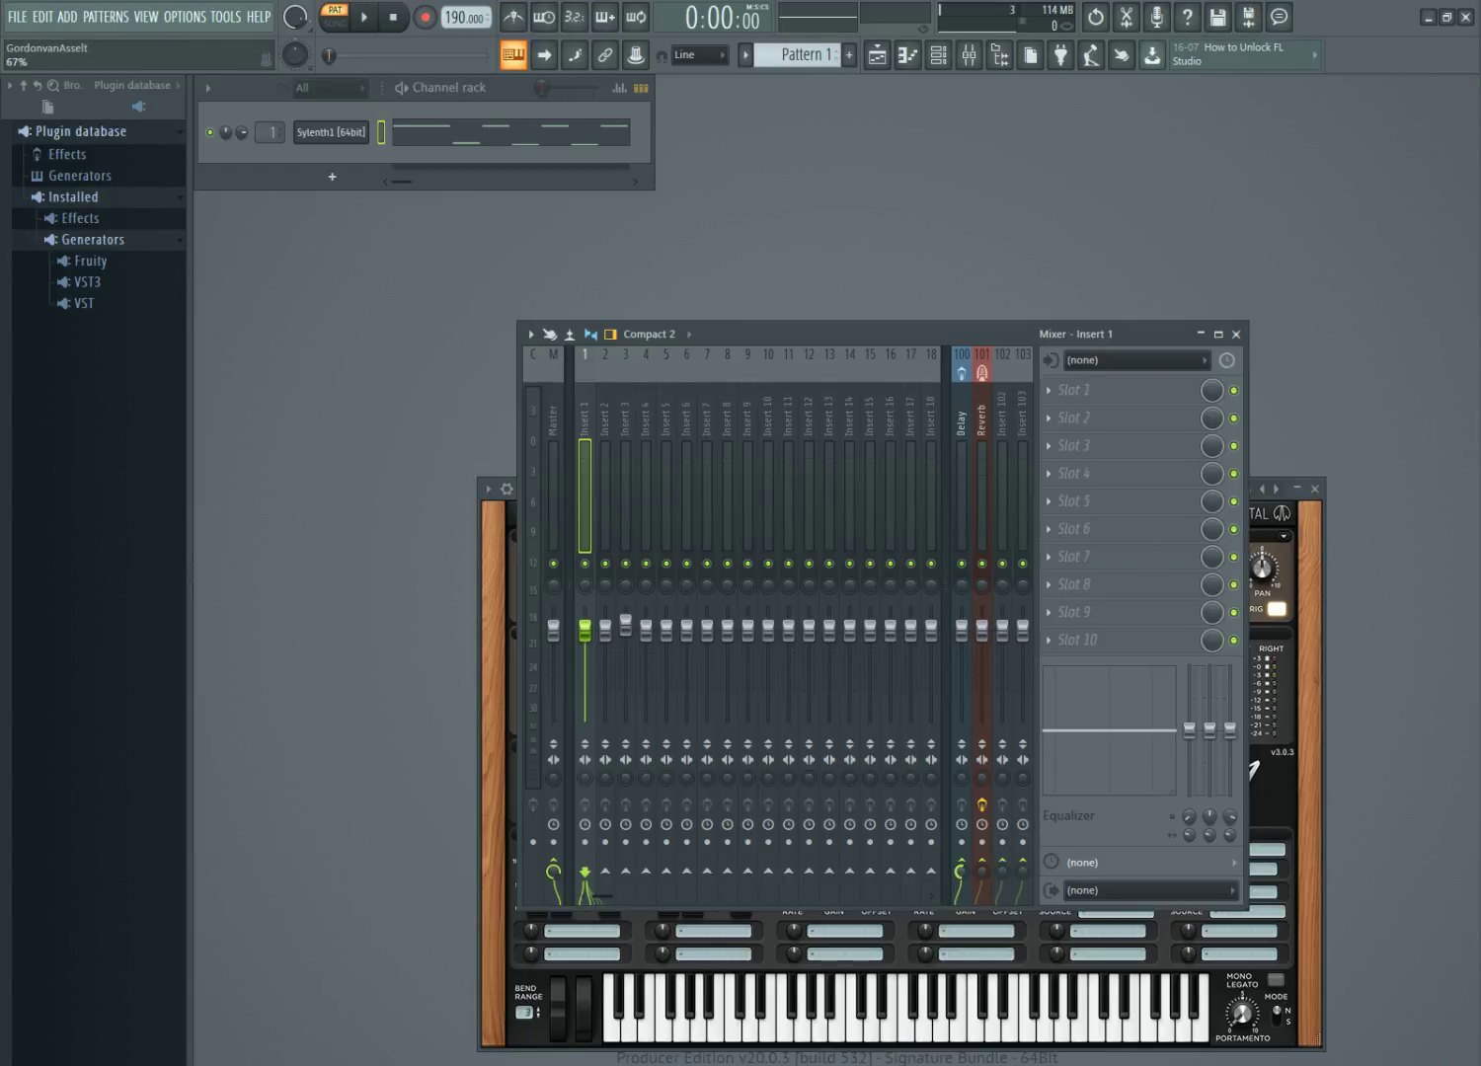
click(1300, 609)
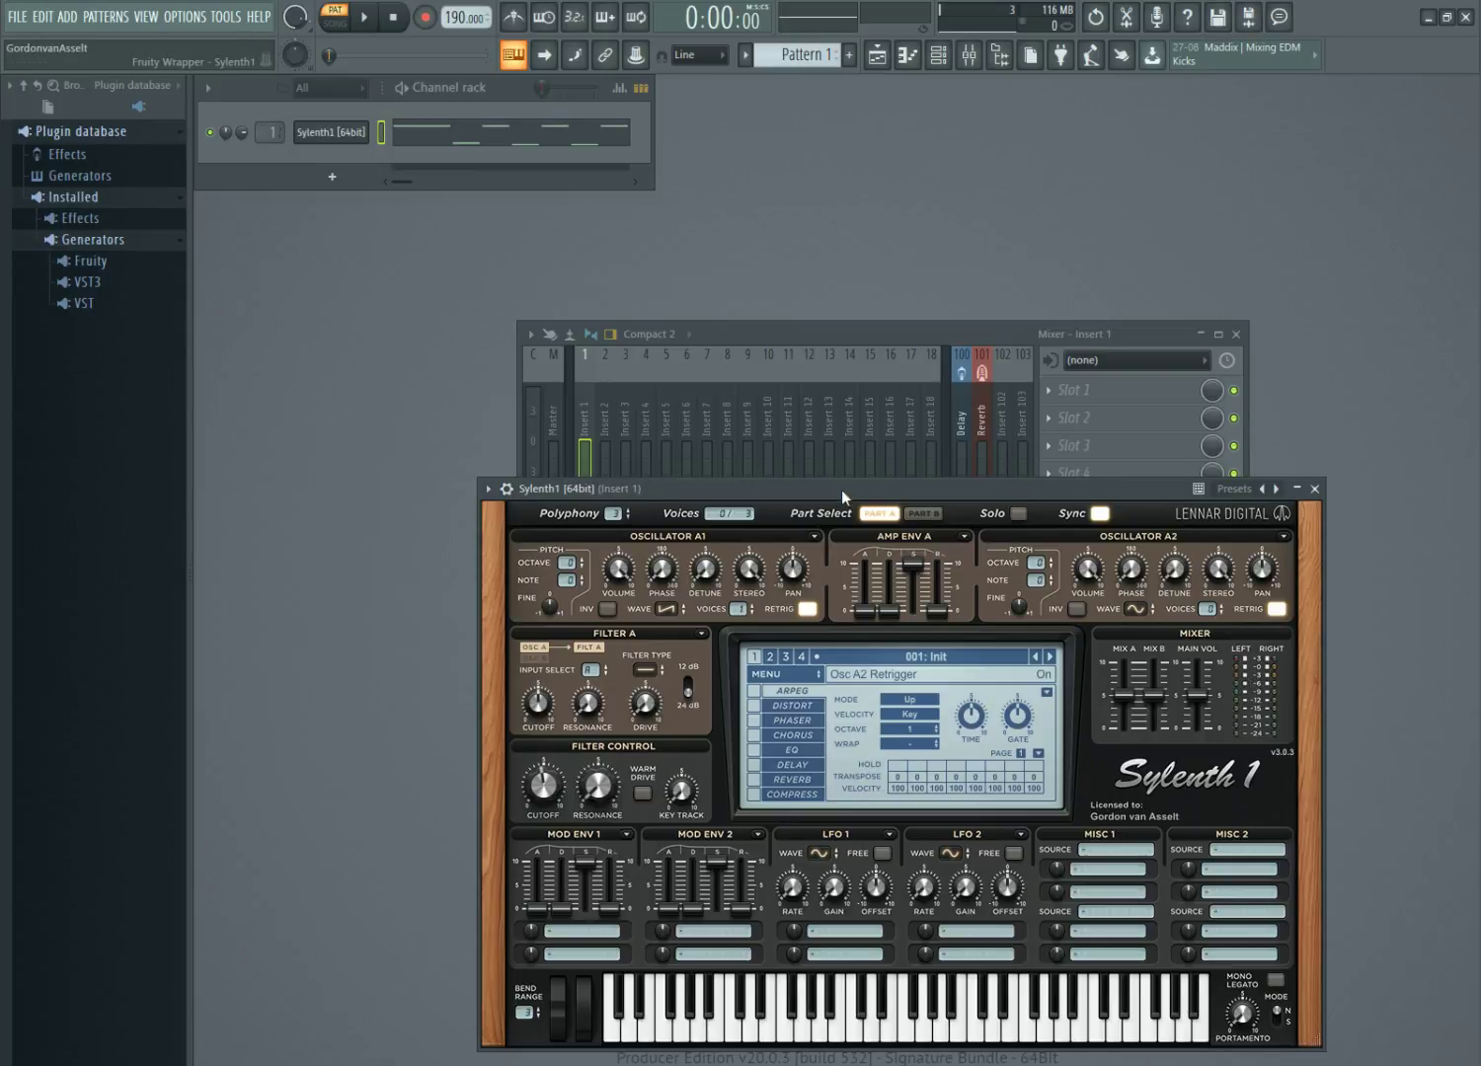
drag(841, 490, 840, 299)
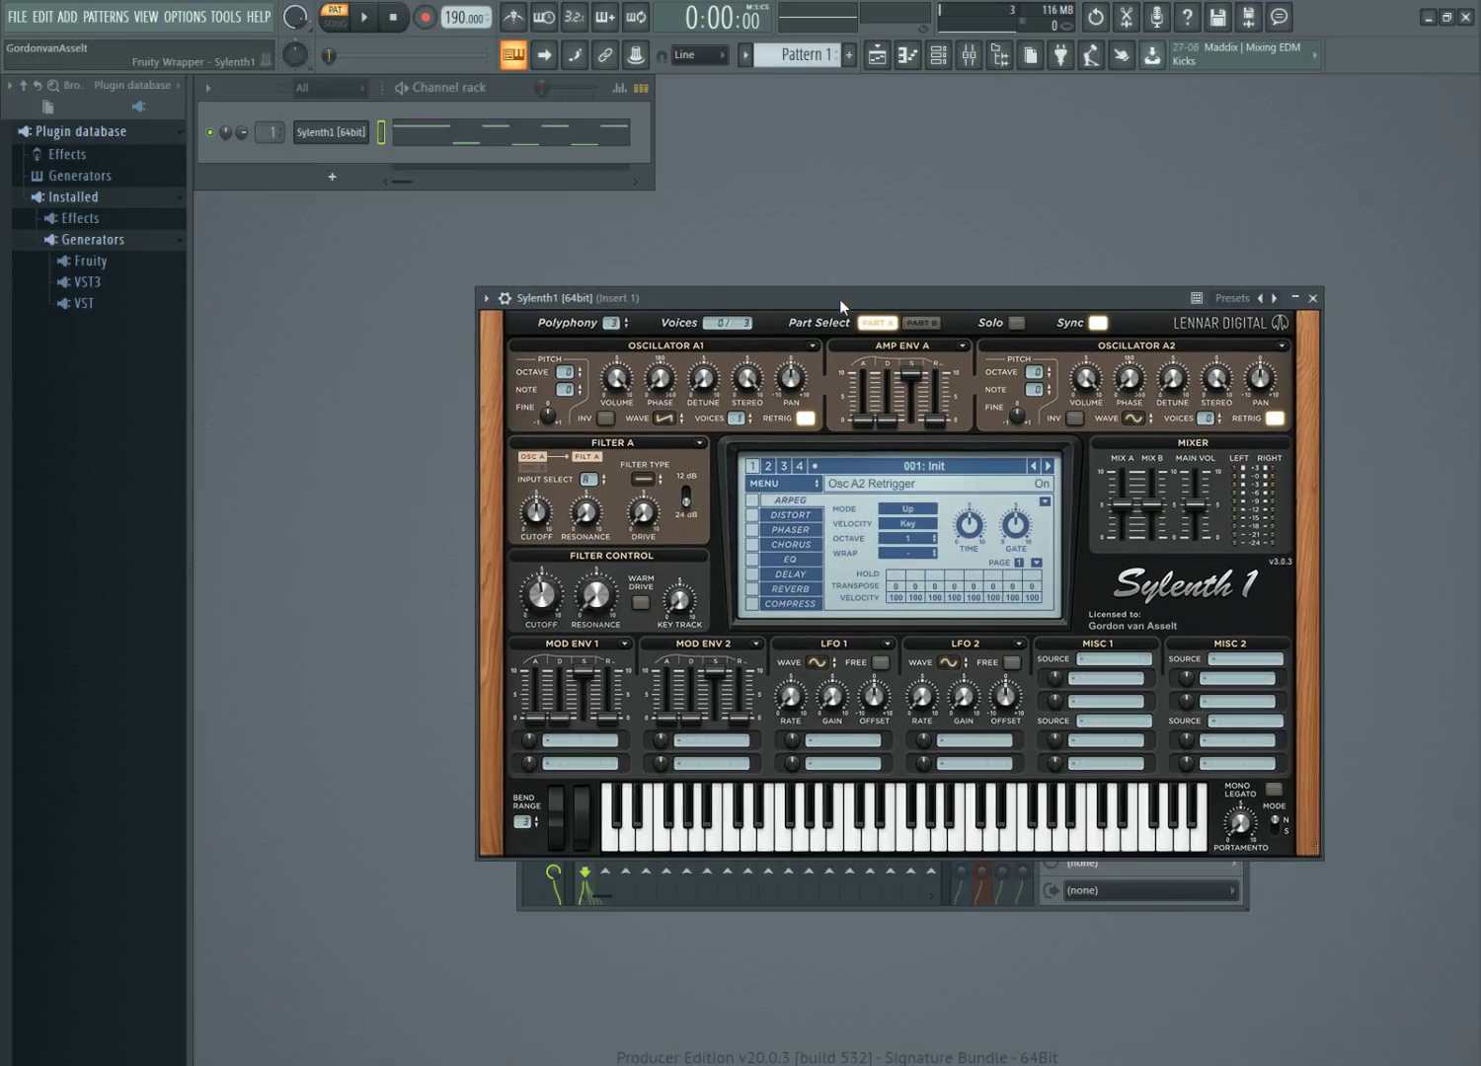
Set Filter A's input to Oscillators Part A and B and its filter type to Lowpass.
click(587, 481)
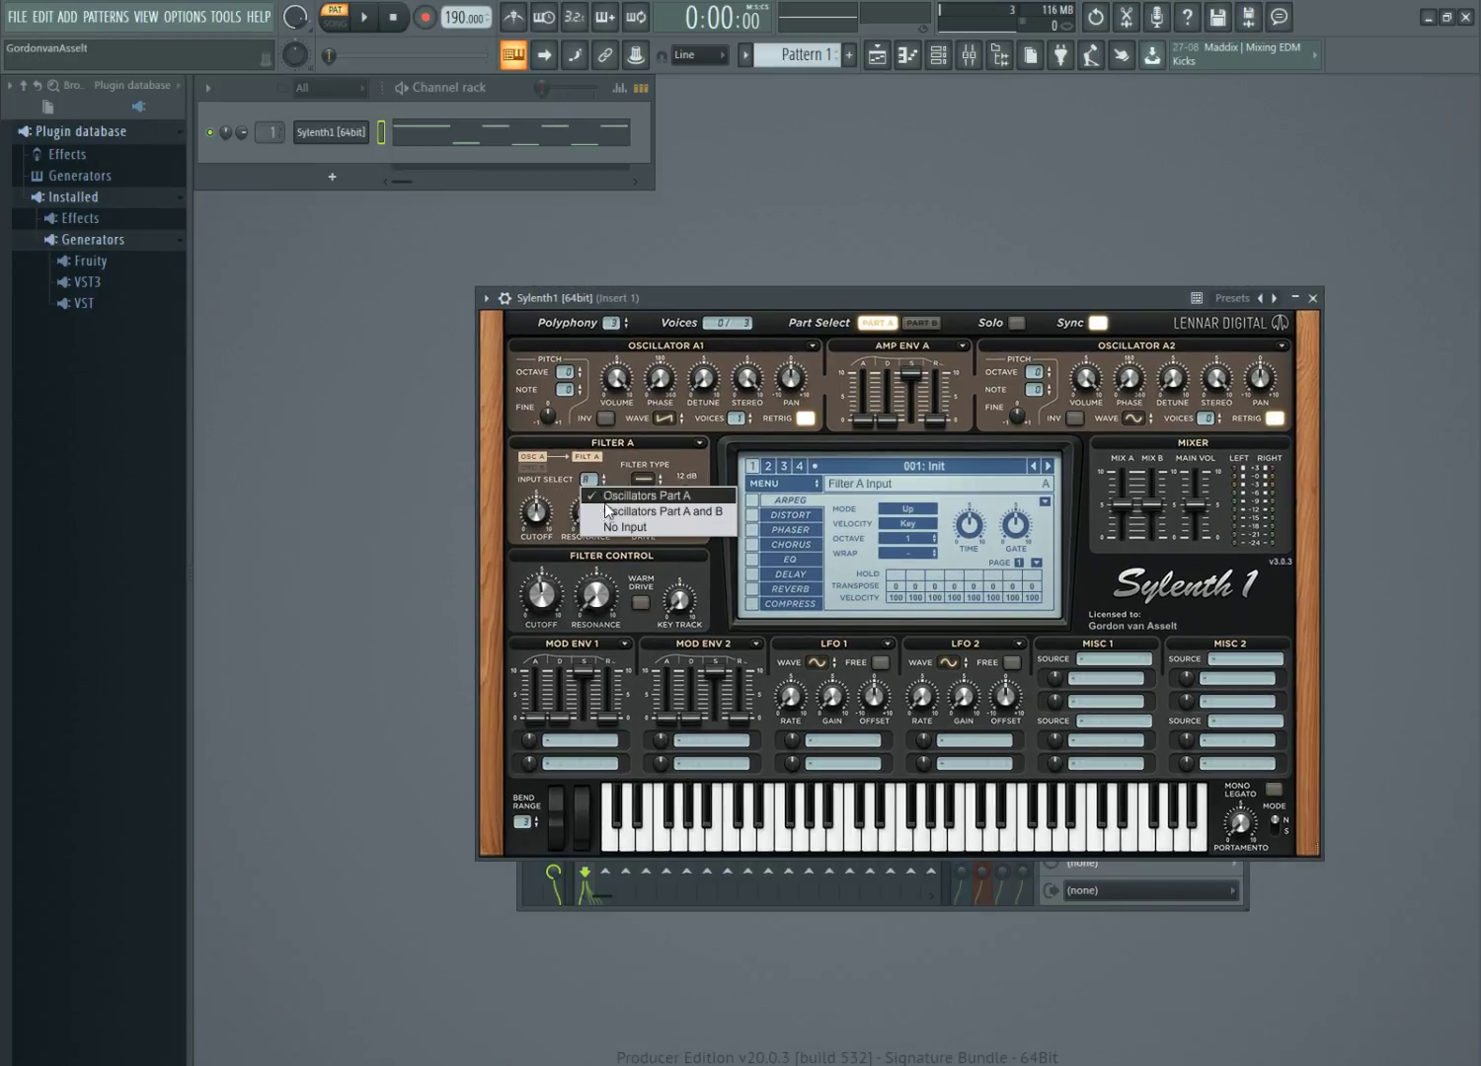
click(606, 511)
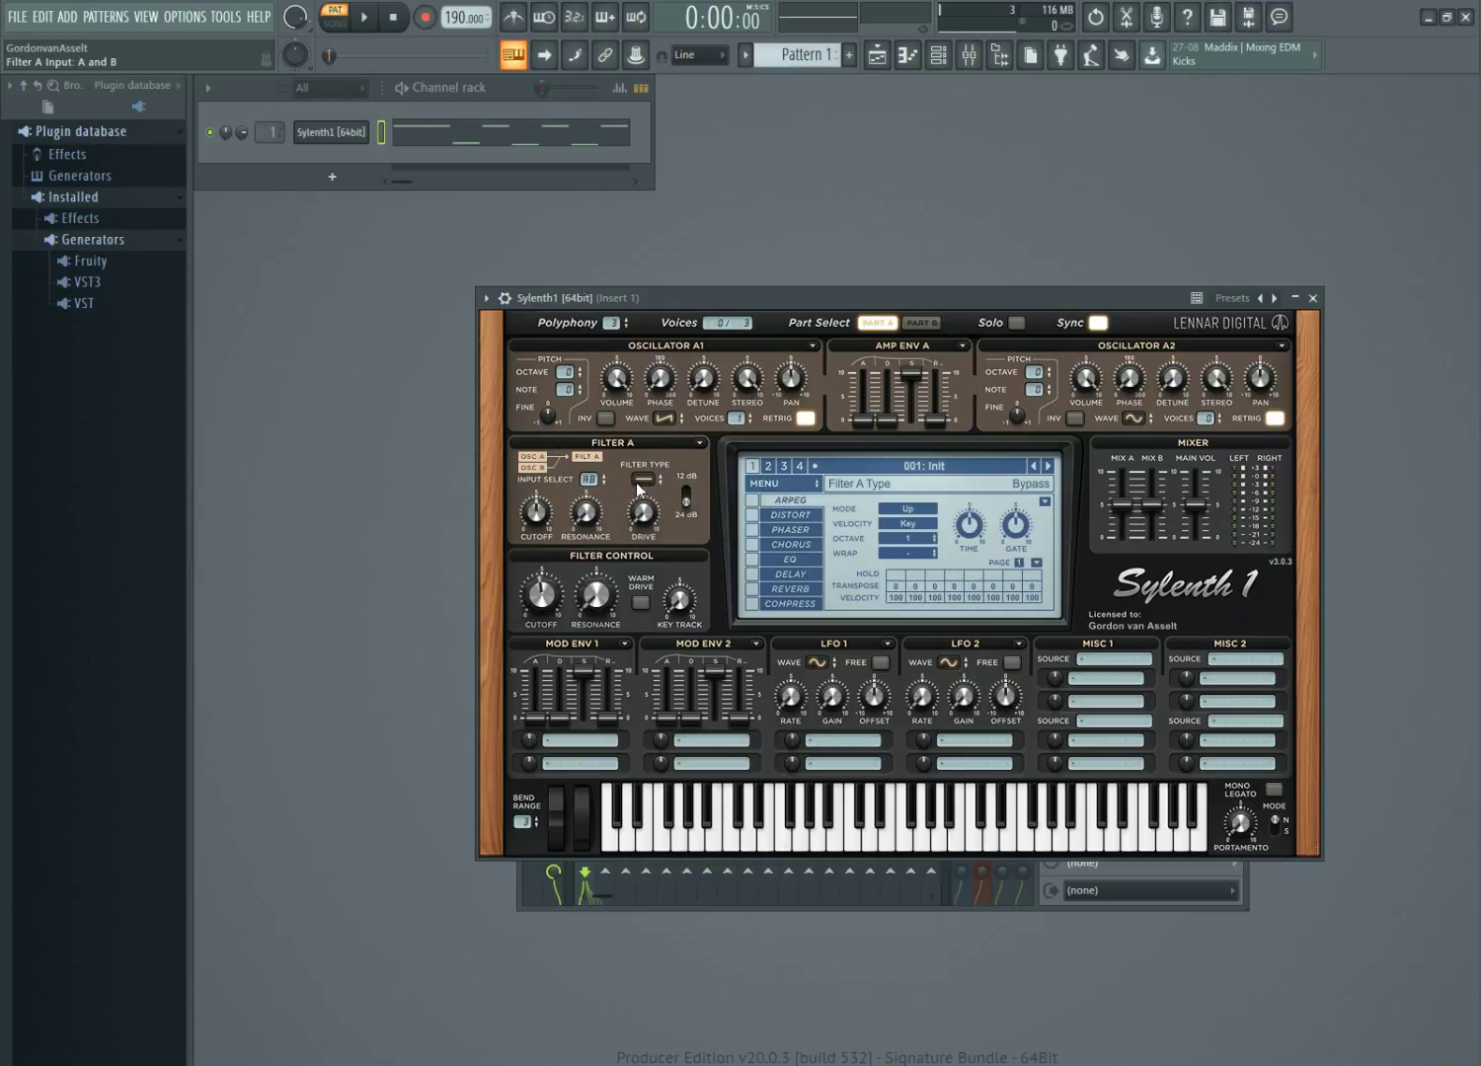
click(643, 479)
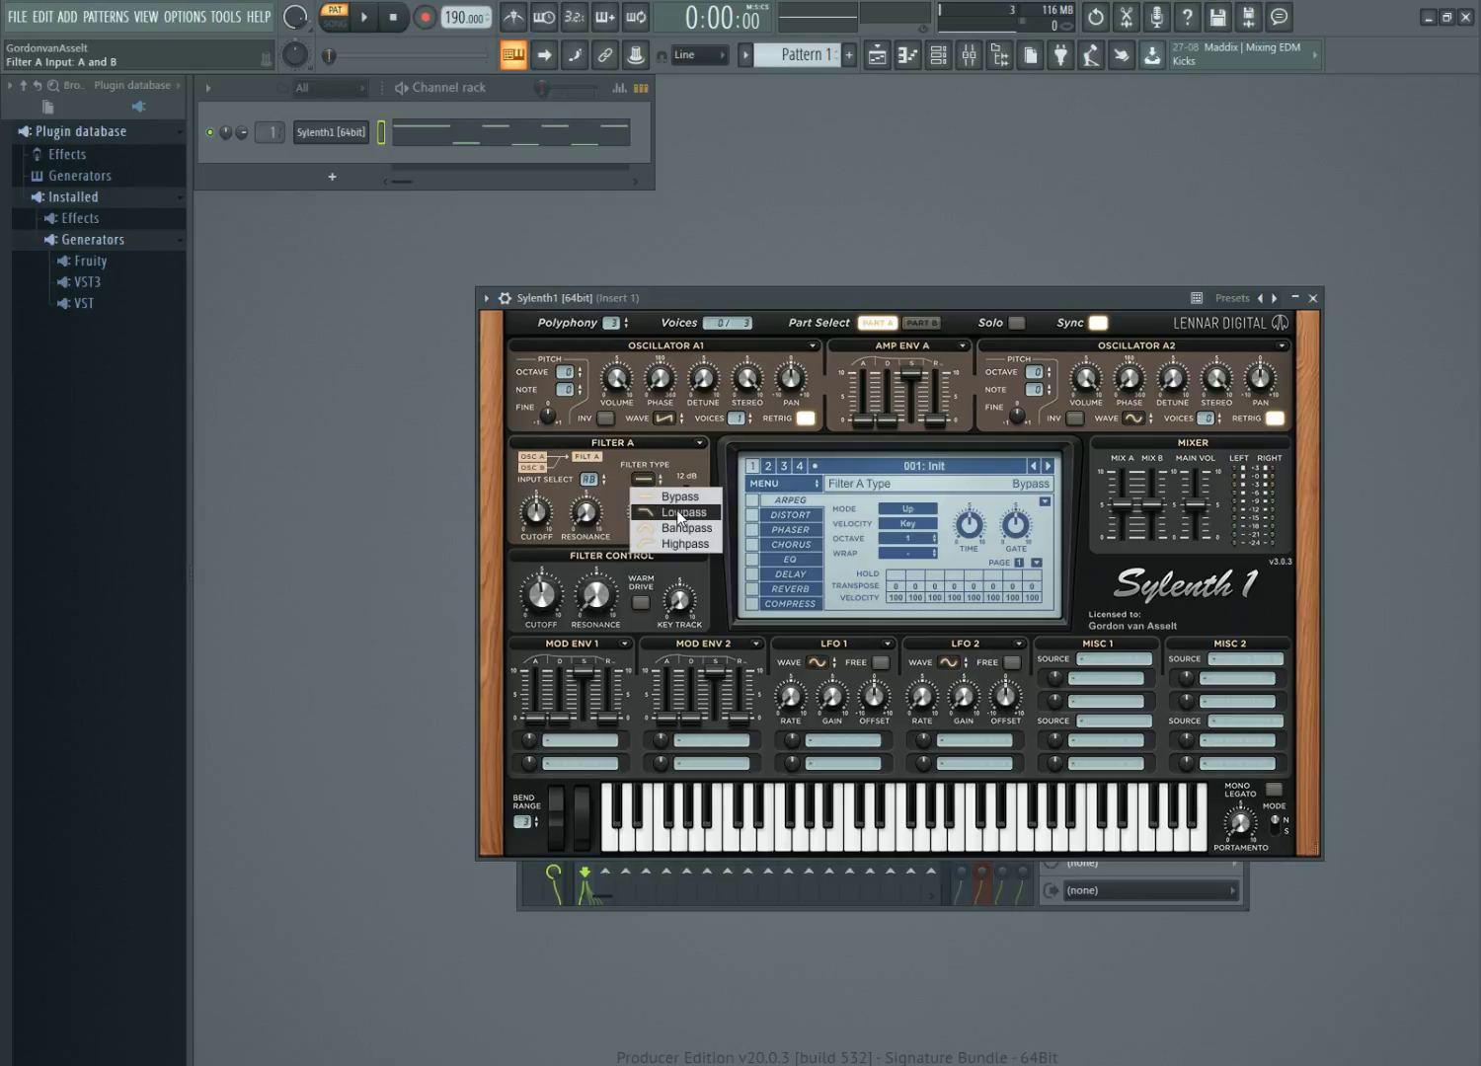
click(679, 513)
Switch to Part B and set Filter B's input to Oscillators Part B and A with a Lowpass filter type.
click(920, 324)
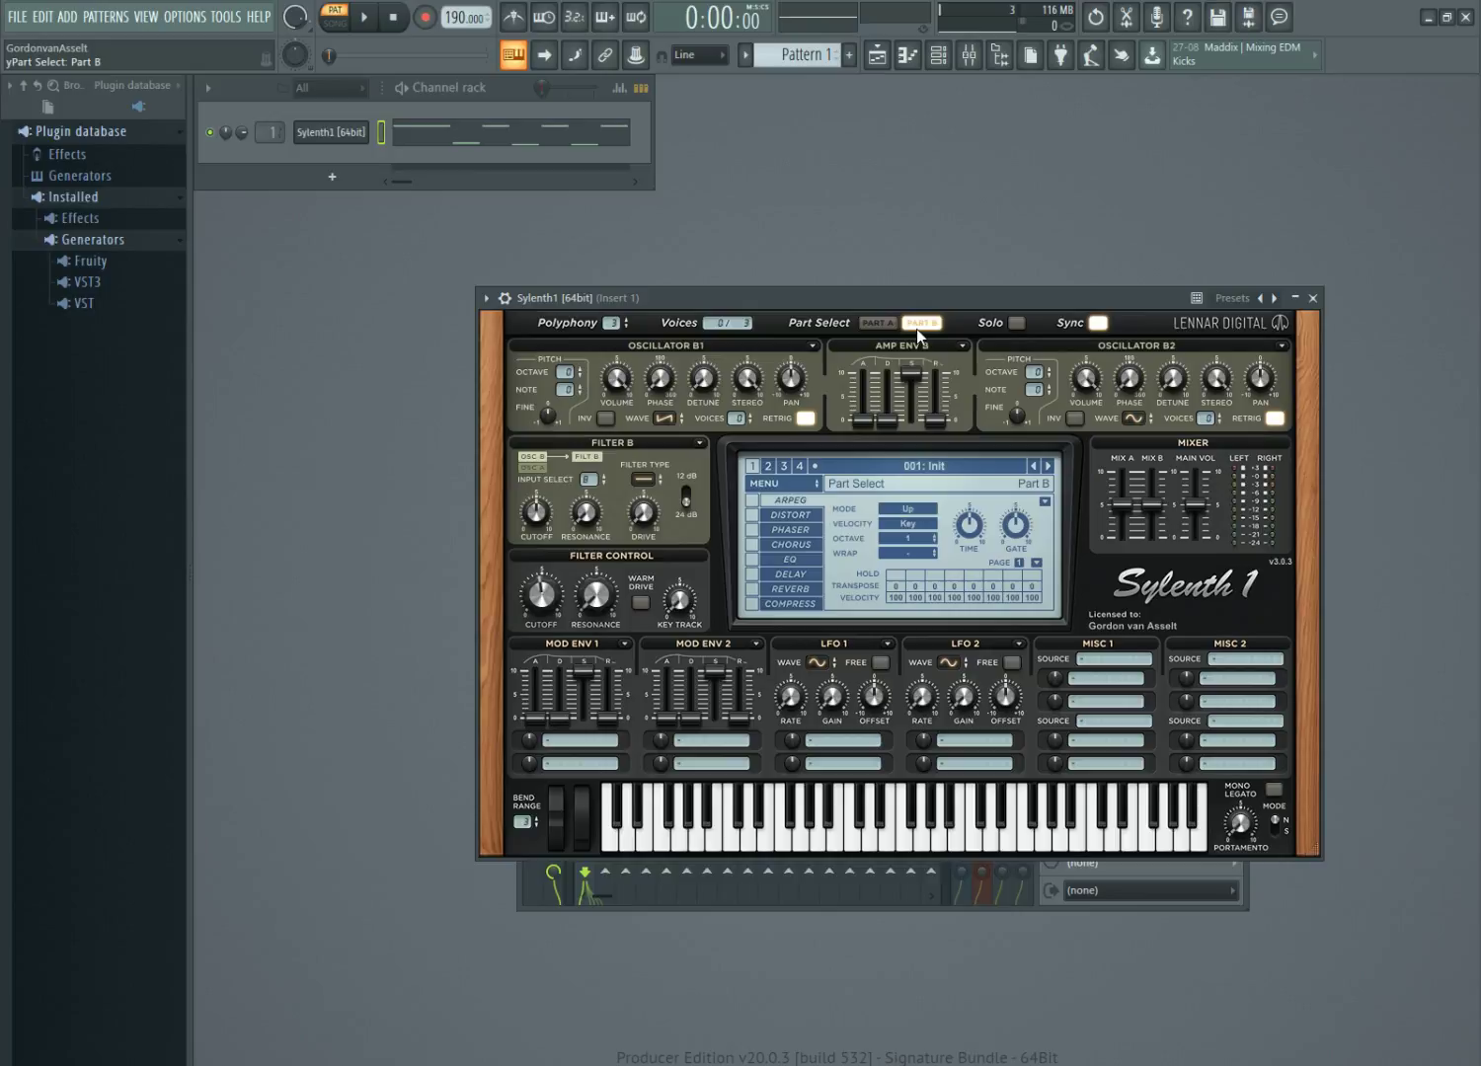
click(589, 479)
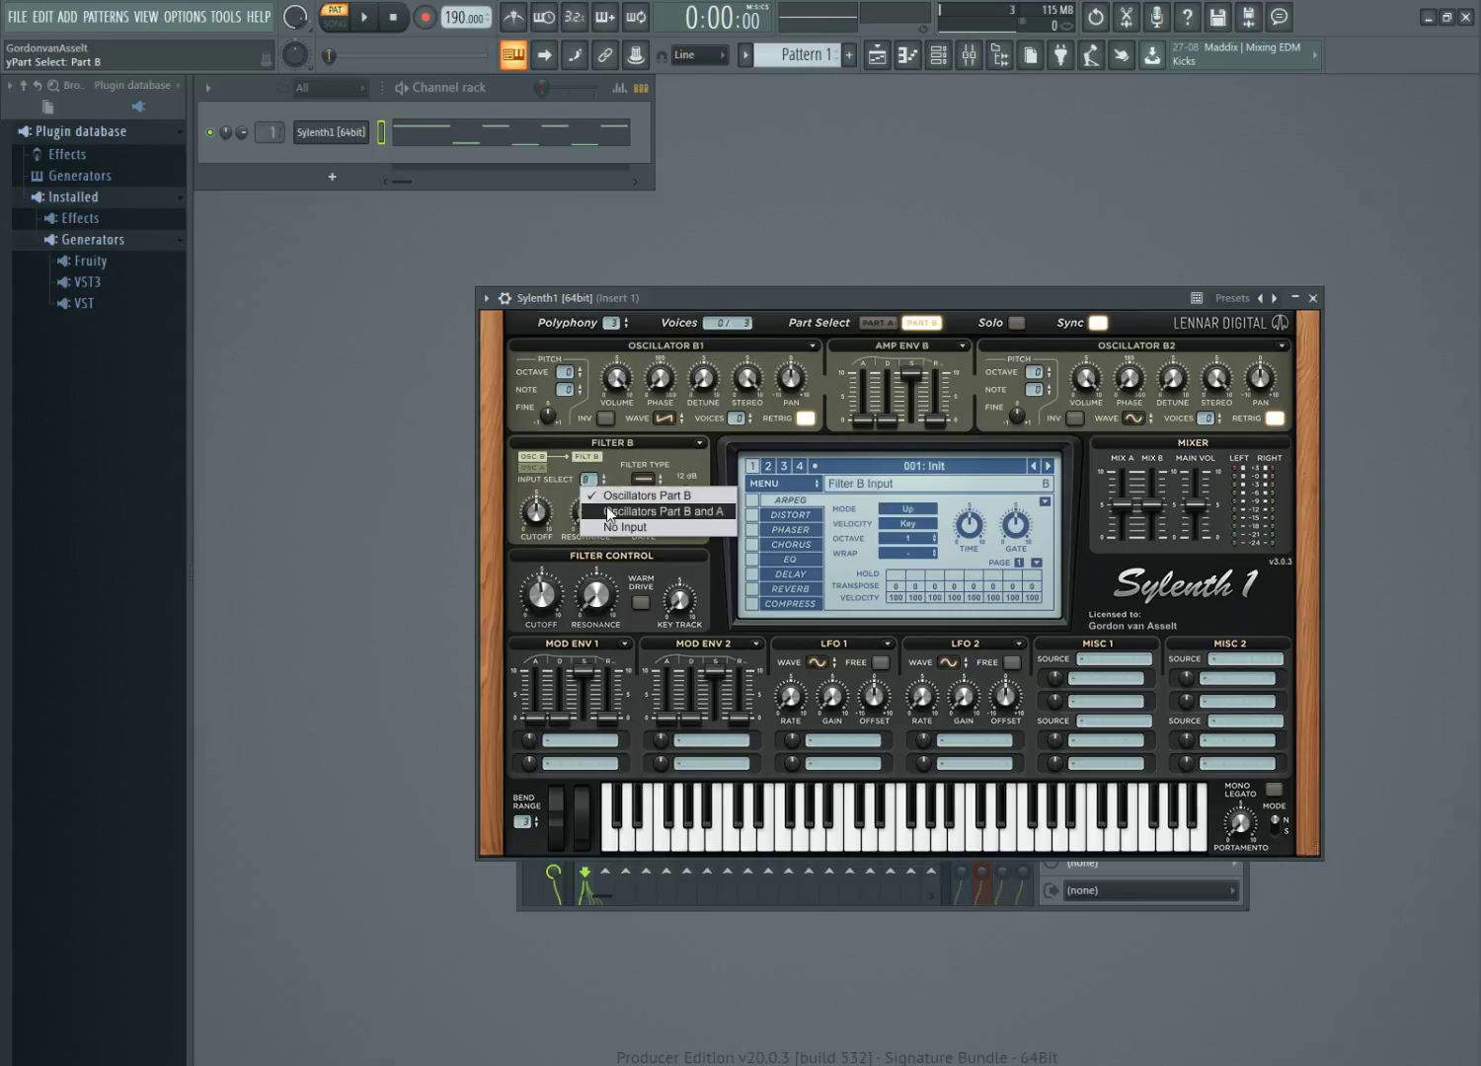
click(607, 510)
click(642, 478)
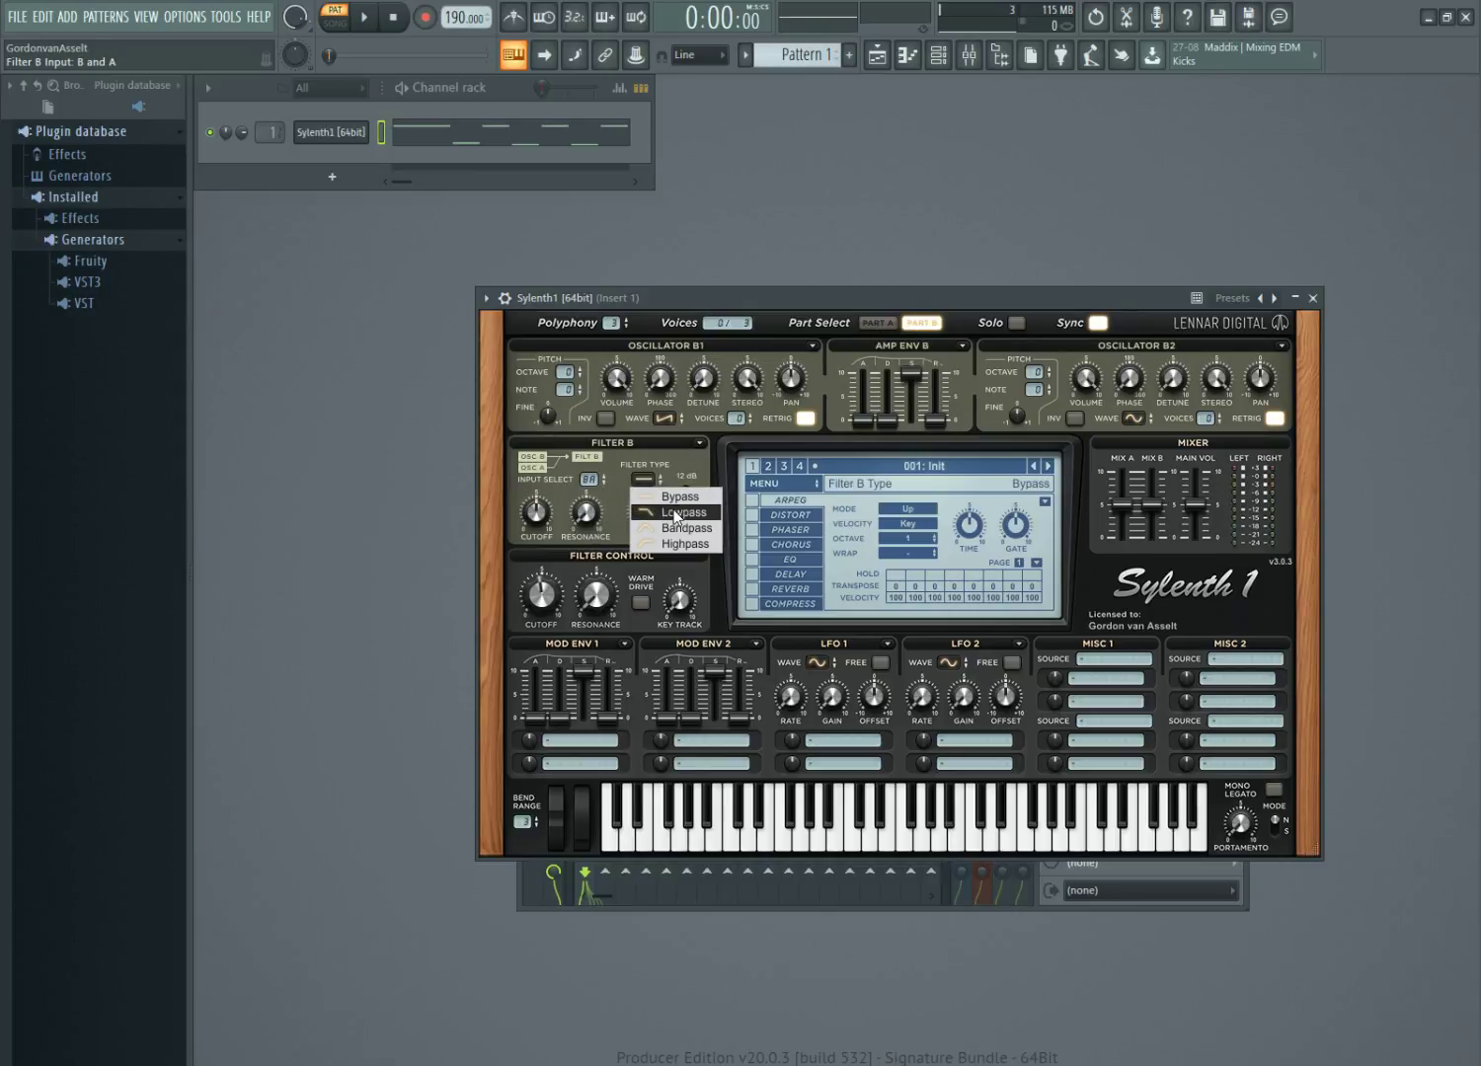
click(677, 513)
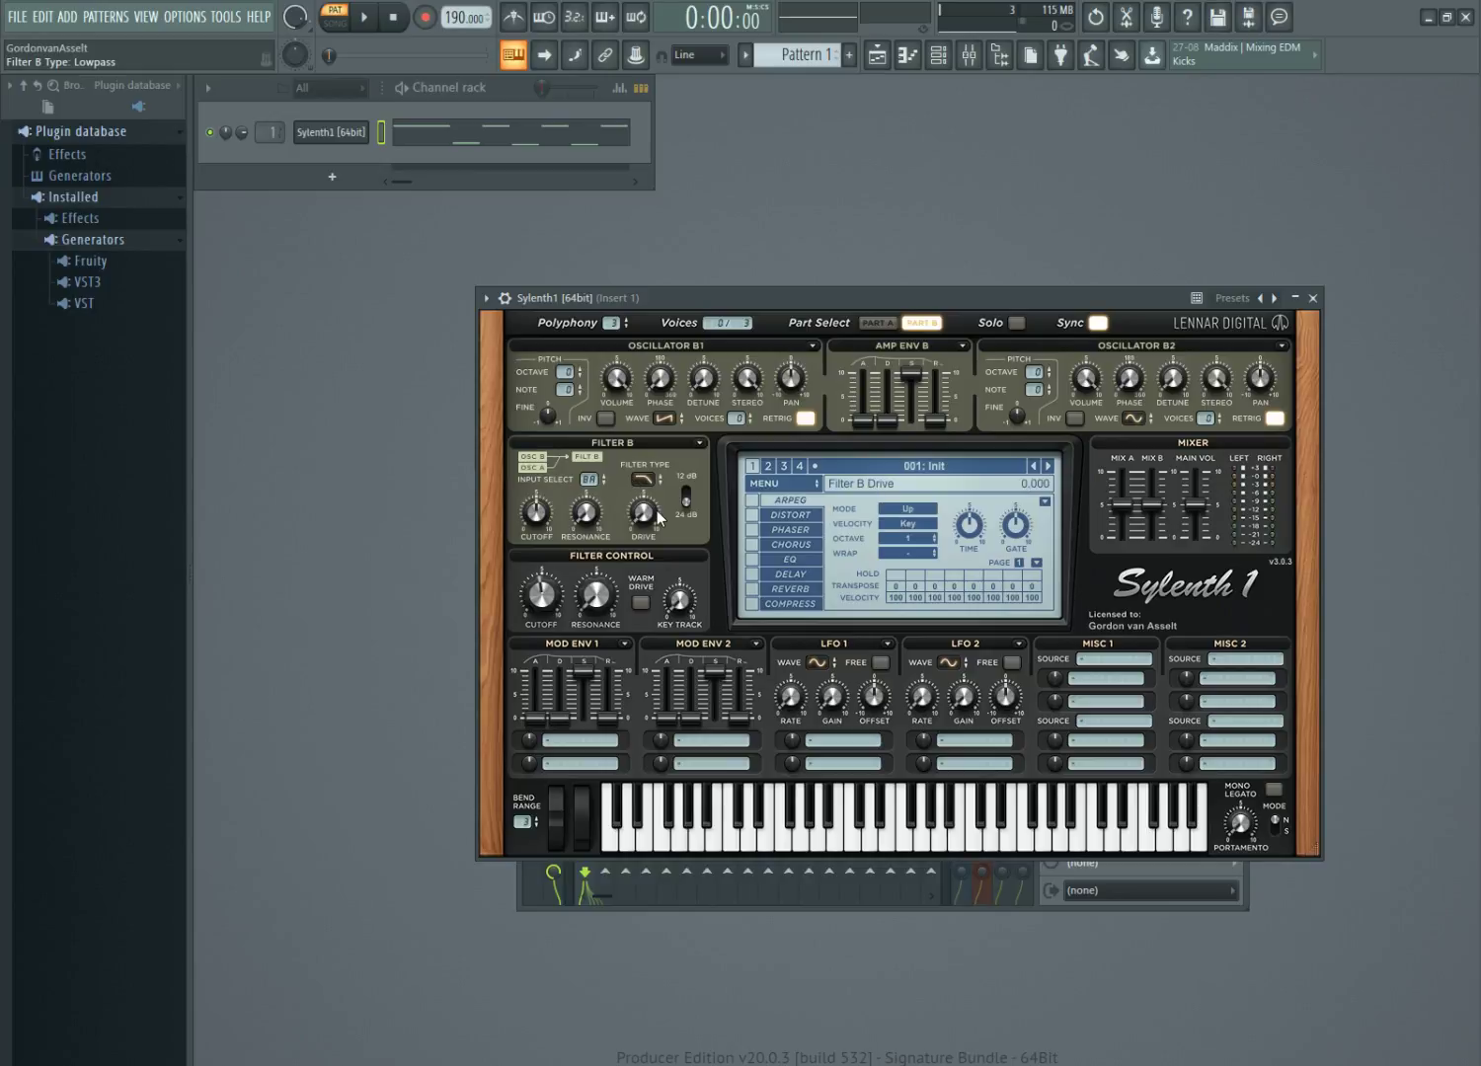
Play the pattern while adjusting the filter control's key track, with its resonance at 0 and its cutoff at 10.
key(space)
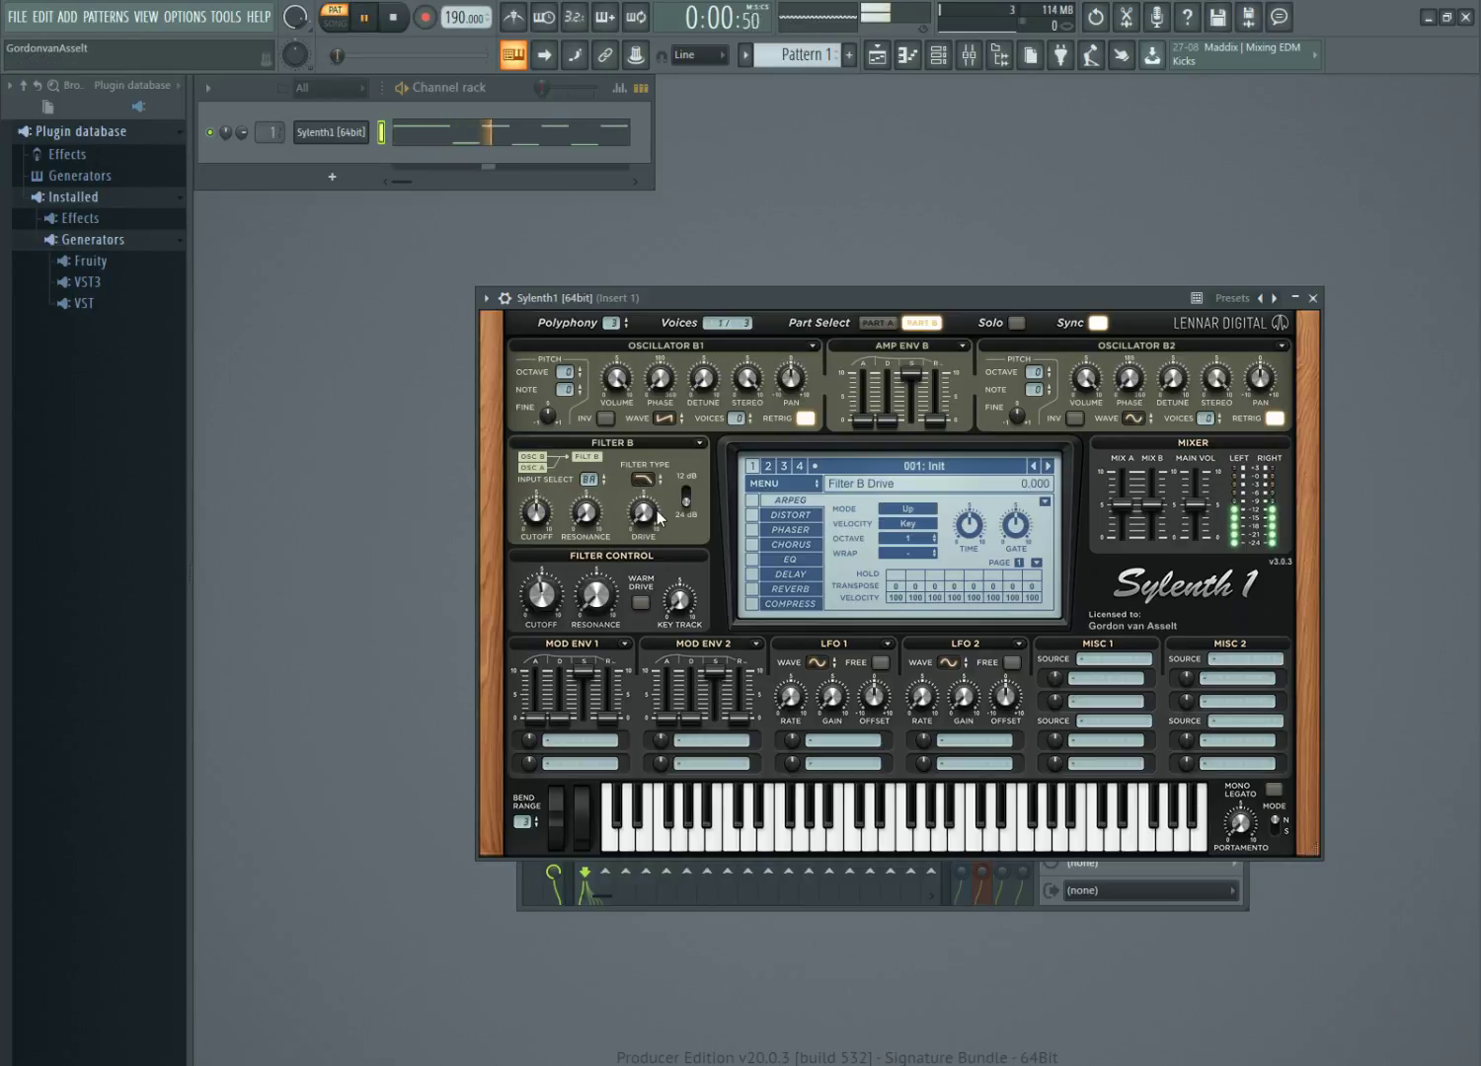
drag(549, 594, 540, 396)
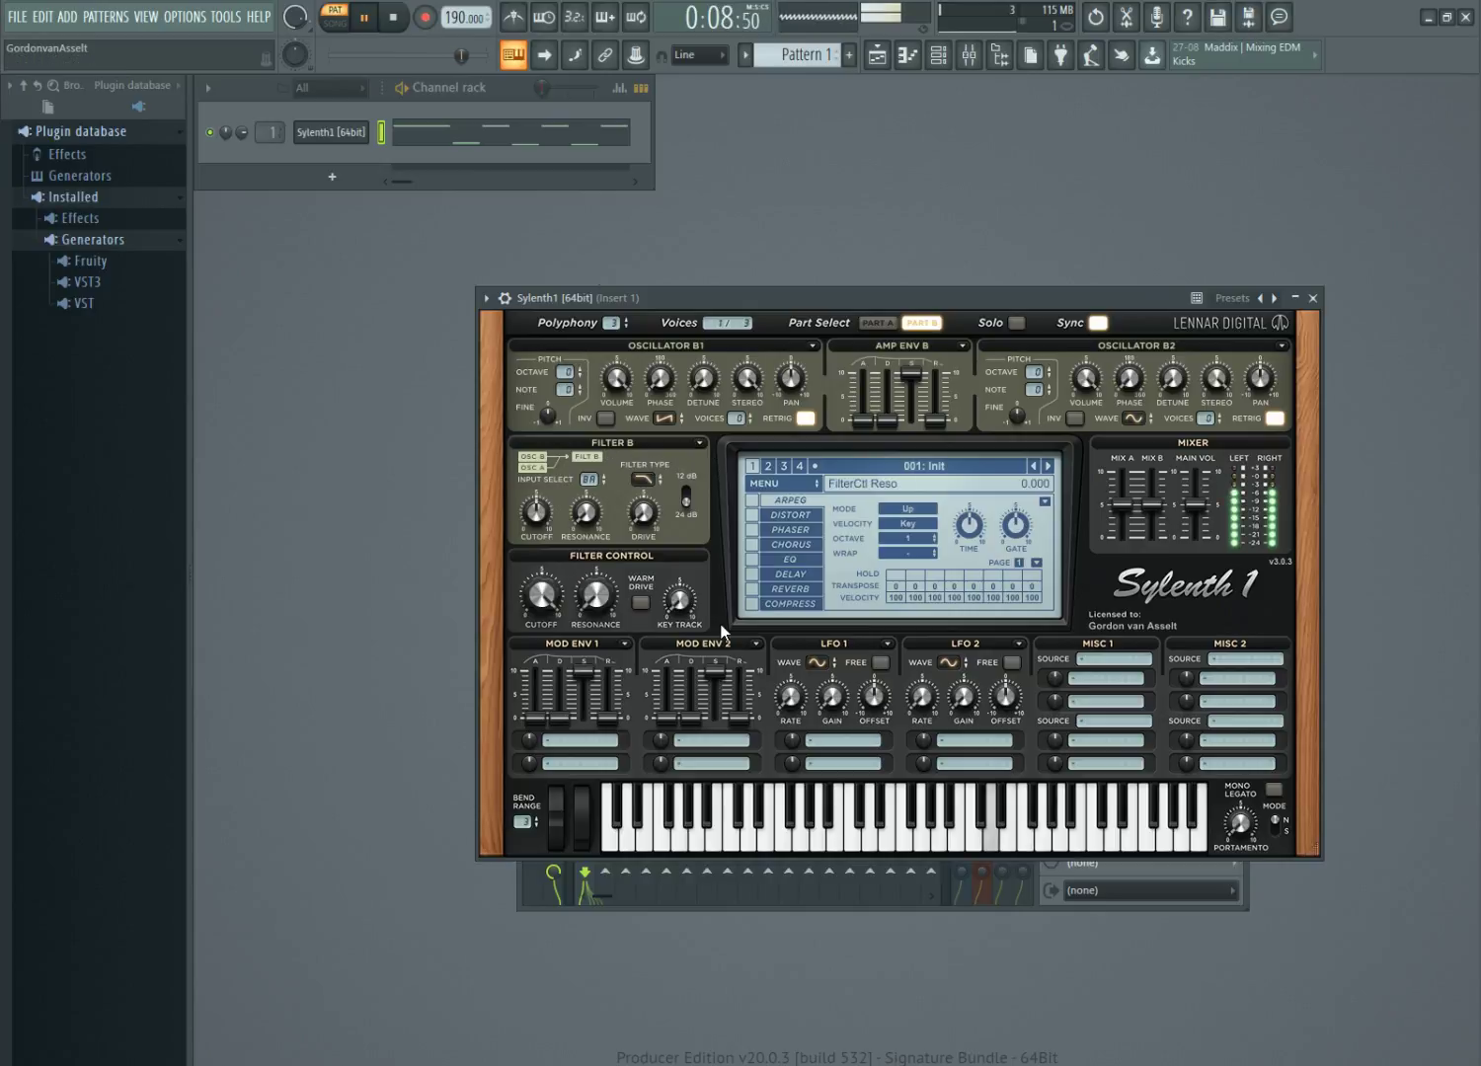
click(682, 589)
drag(682, 589, 668, 527)
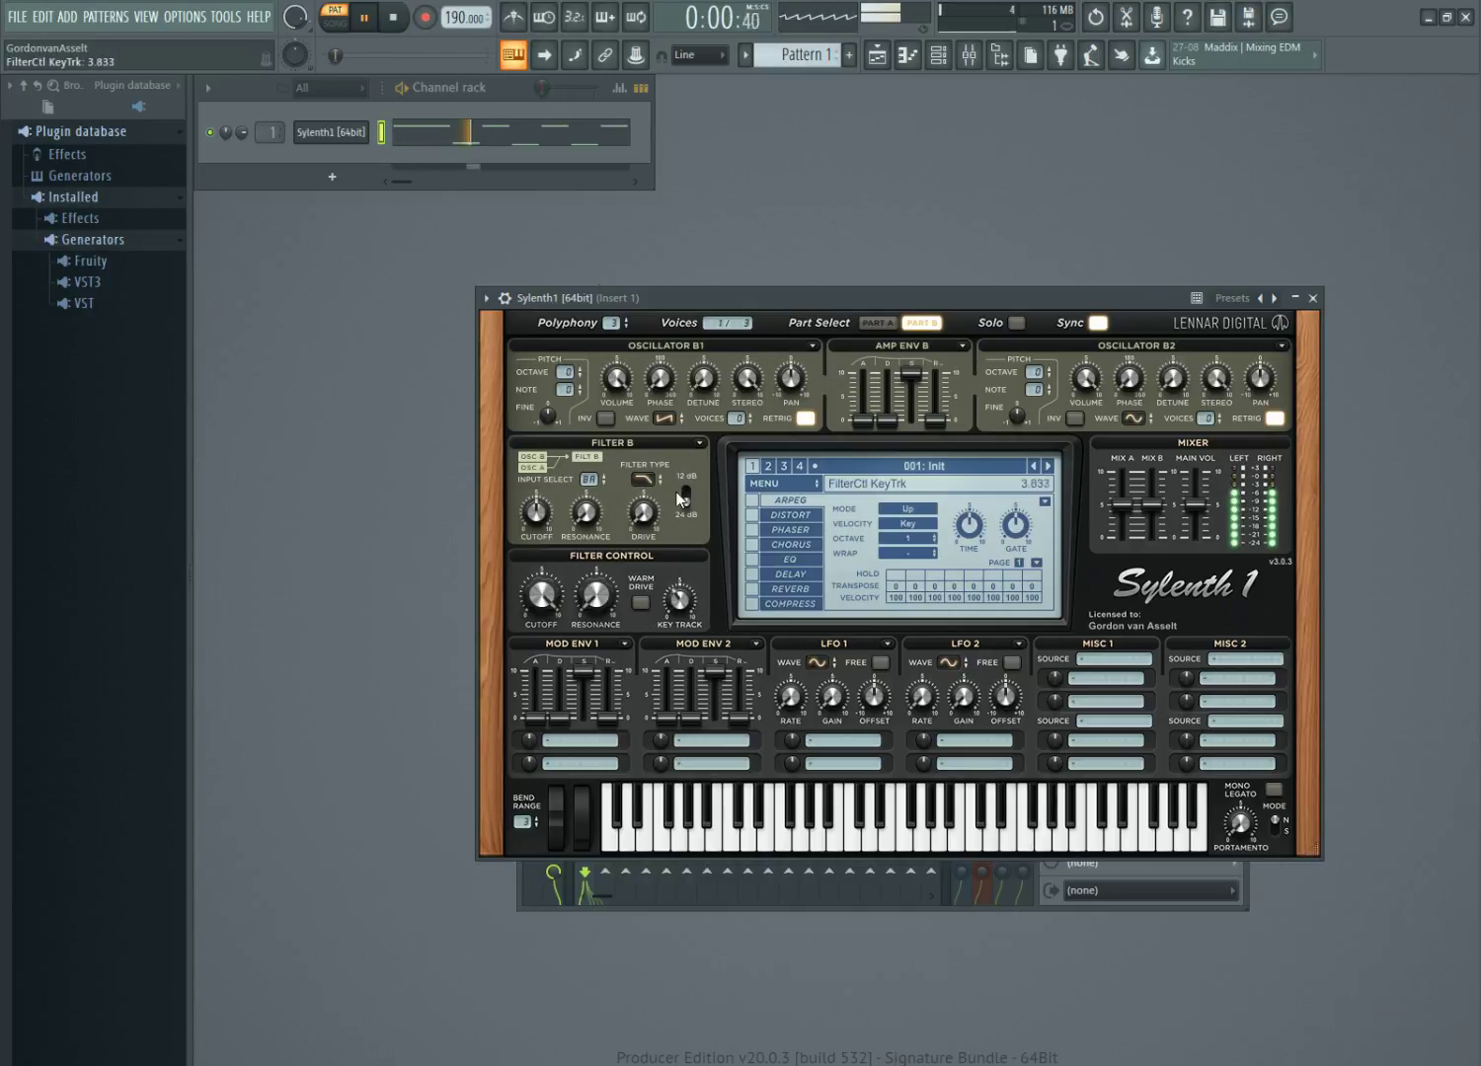
drag(610, 598, 600, 671)
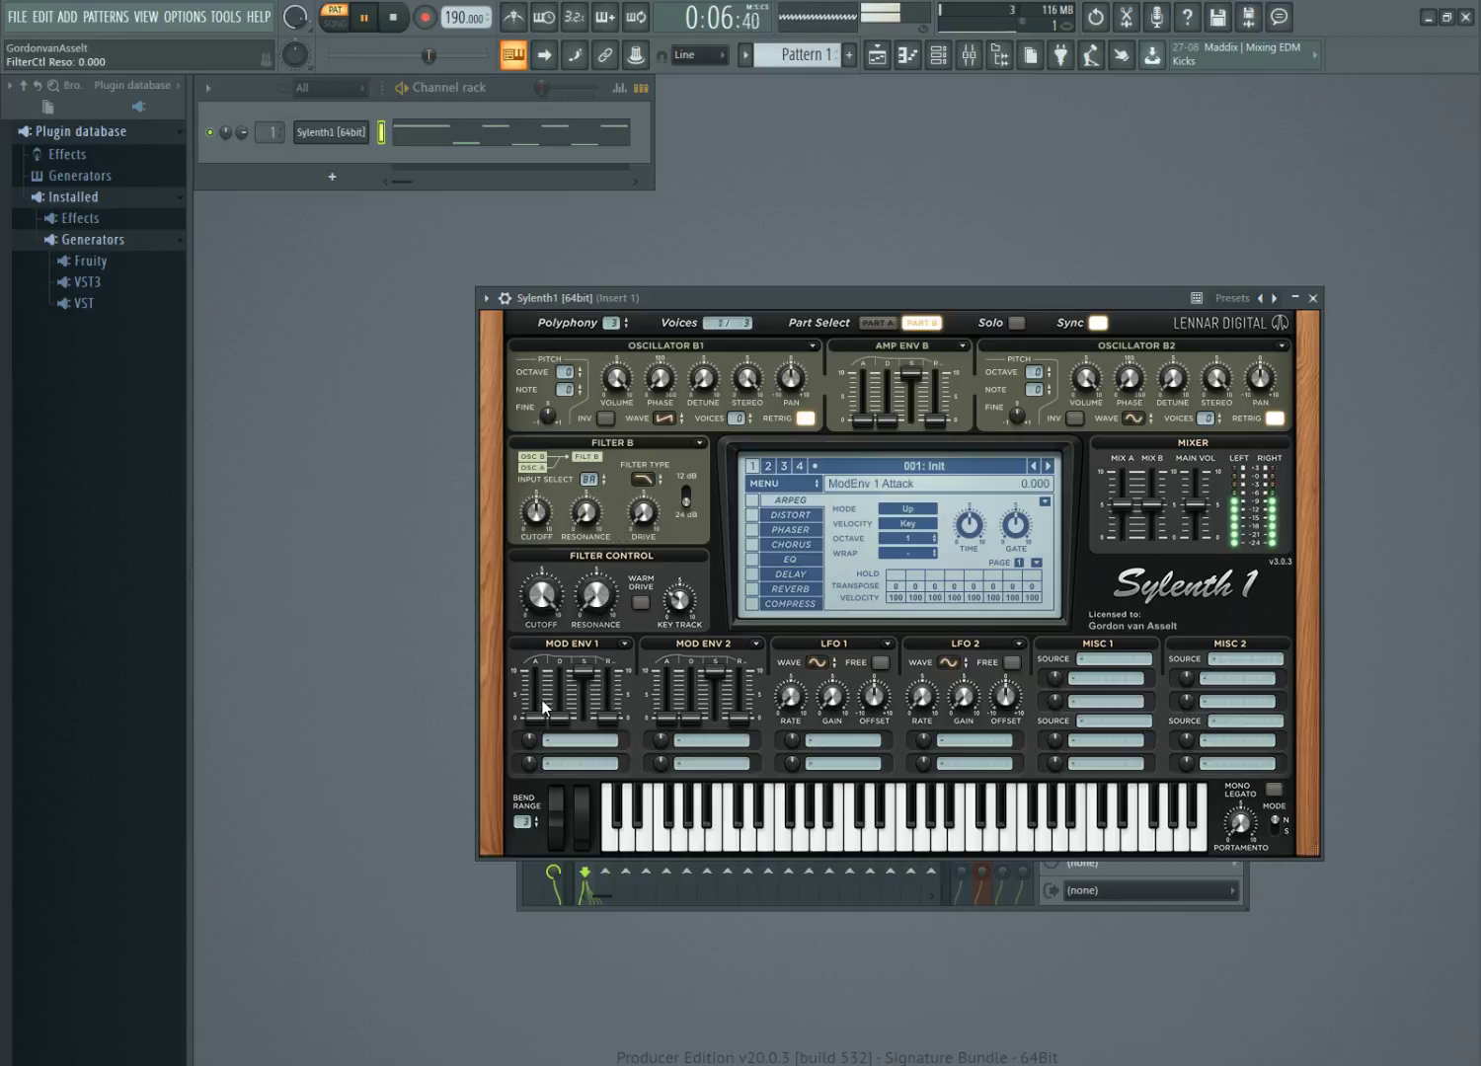
drag(547, 594, 617, 490)
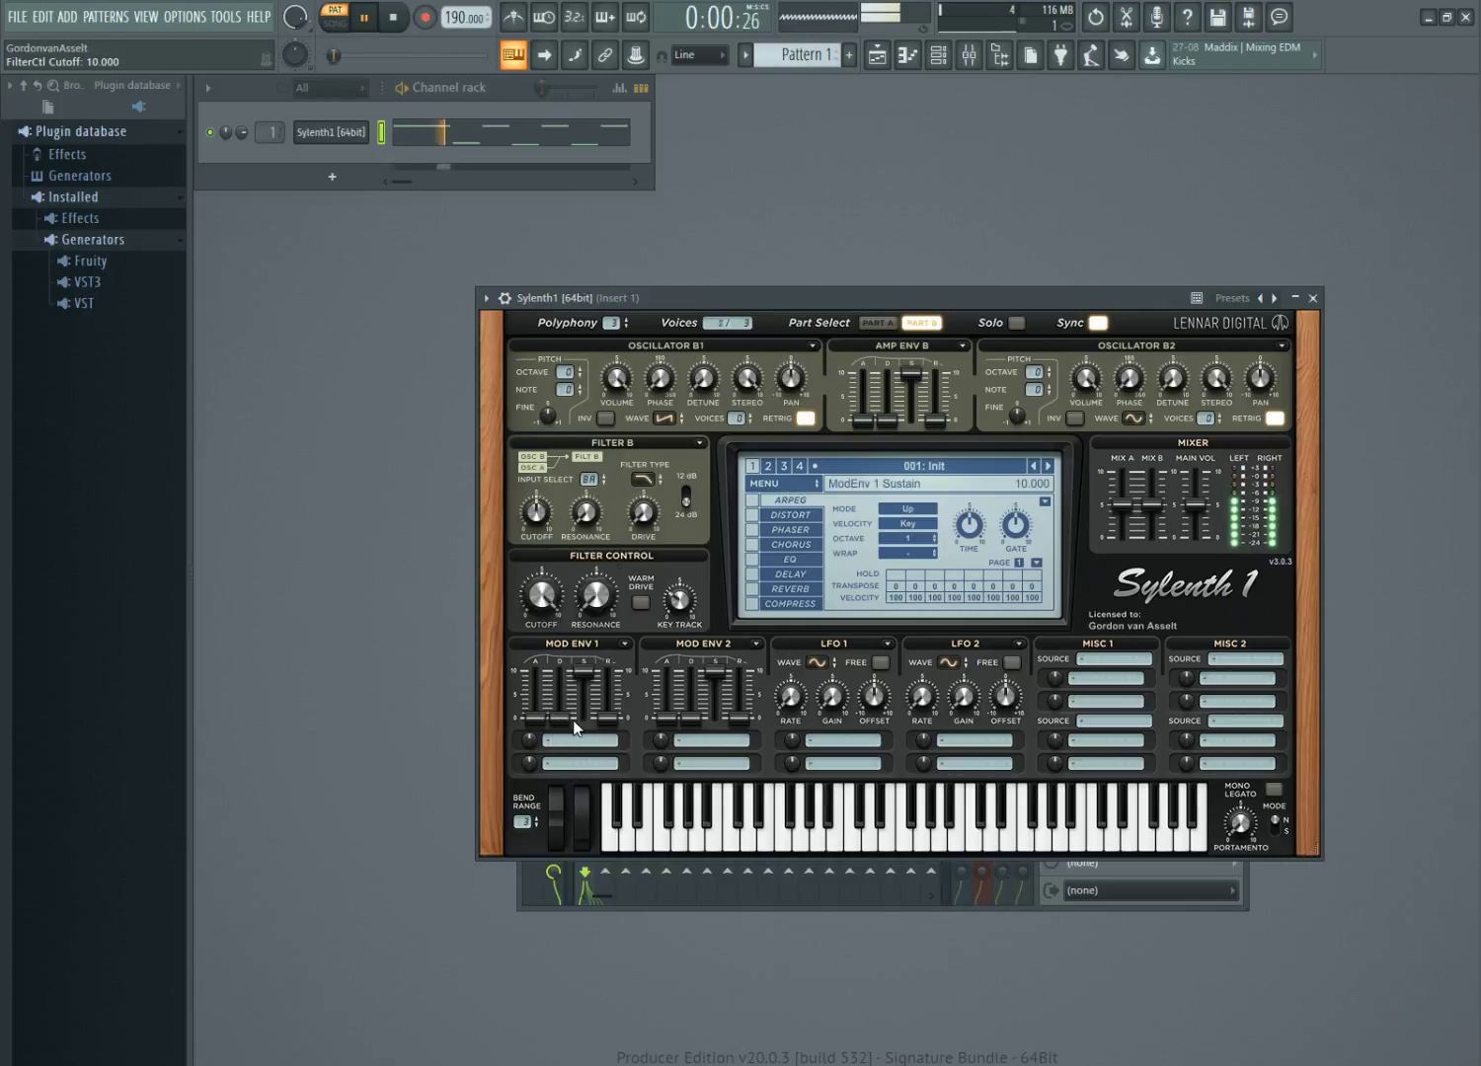
Route Mod Env 1 to Cutoff A and B with an amount of 4.333, lower the filter control's cutoff, and stop playback.
click(546, 739)
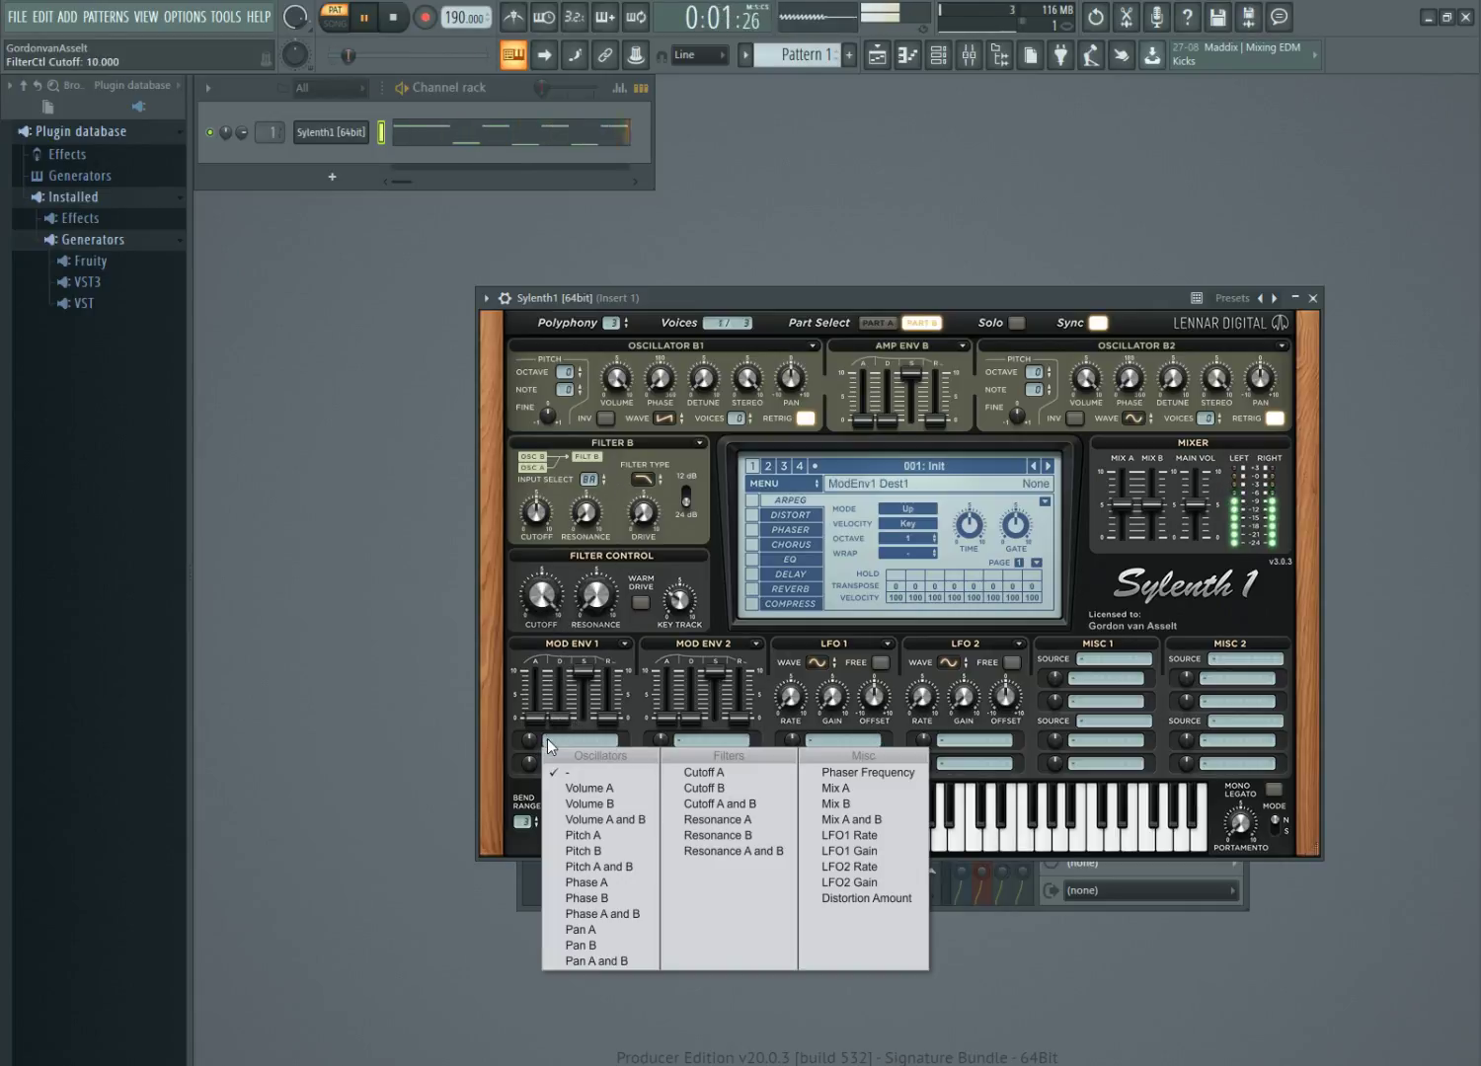
click(736, 804)
mouse_move(530, 740)
mouse_down()
mouse_move(538, 720)
mouse_move(591, 719)
mouse_move(560, 707)
mouse_move(534, 735)
mouse_up()
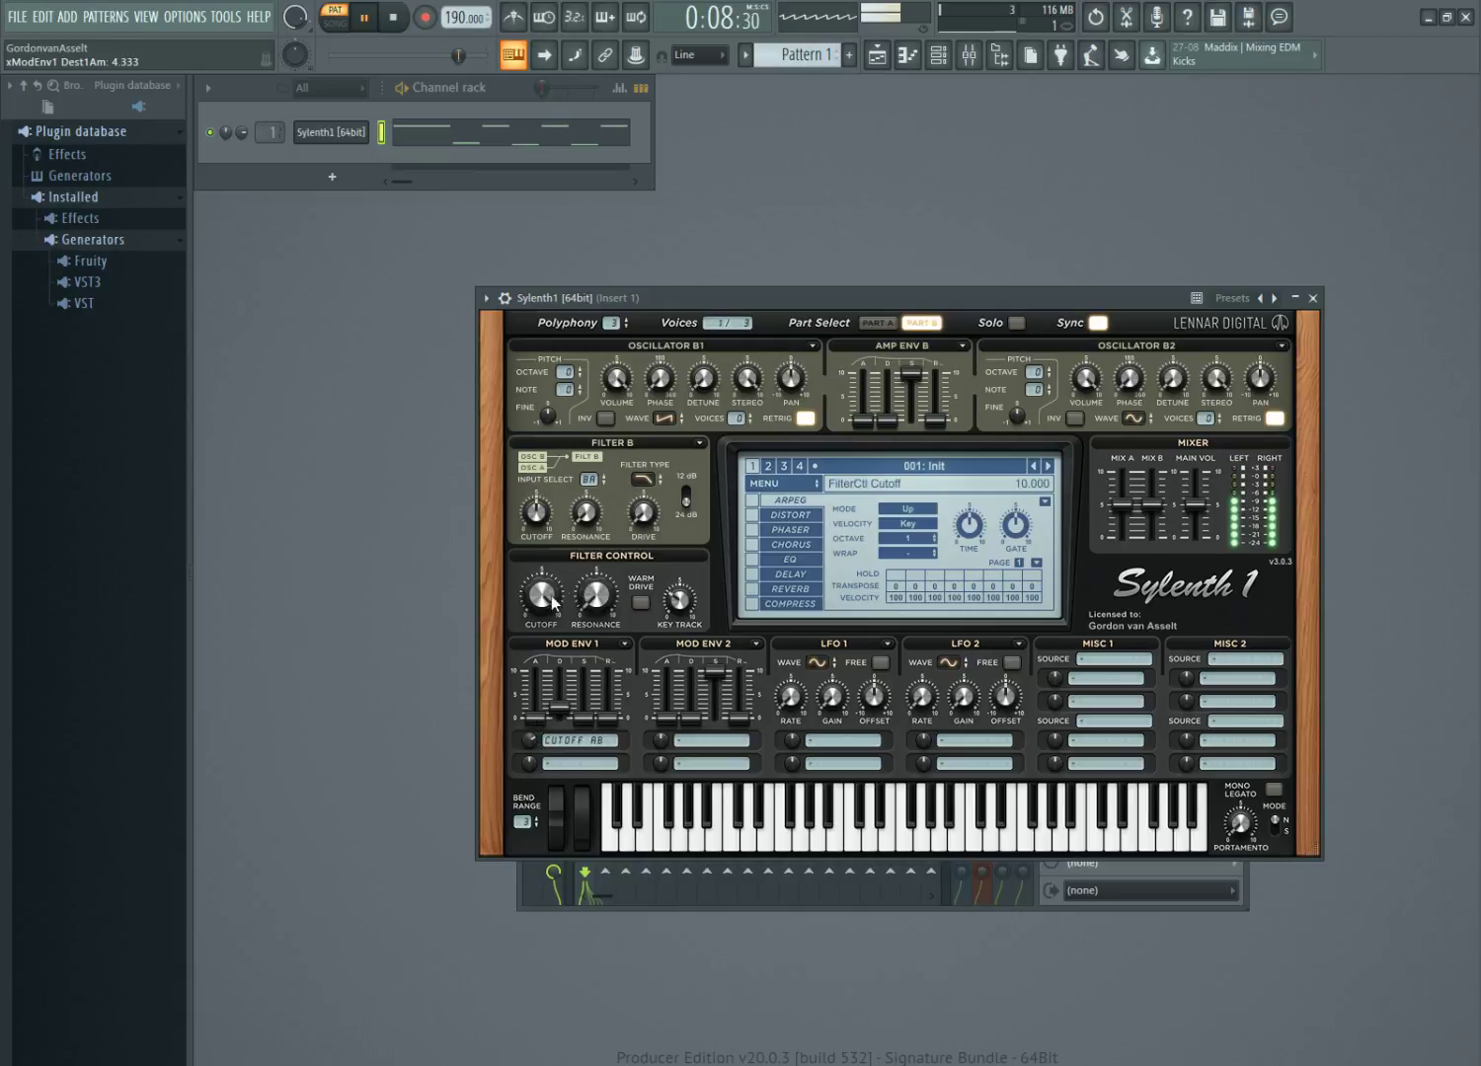
drag(542, 596, 530, 750)
key(space)
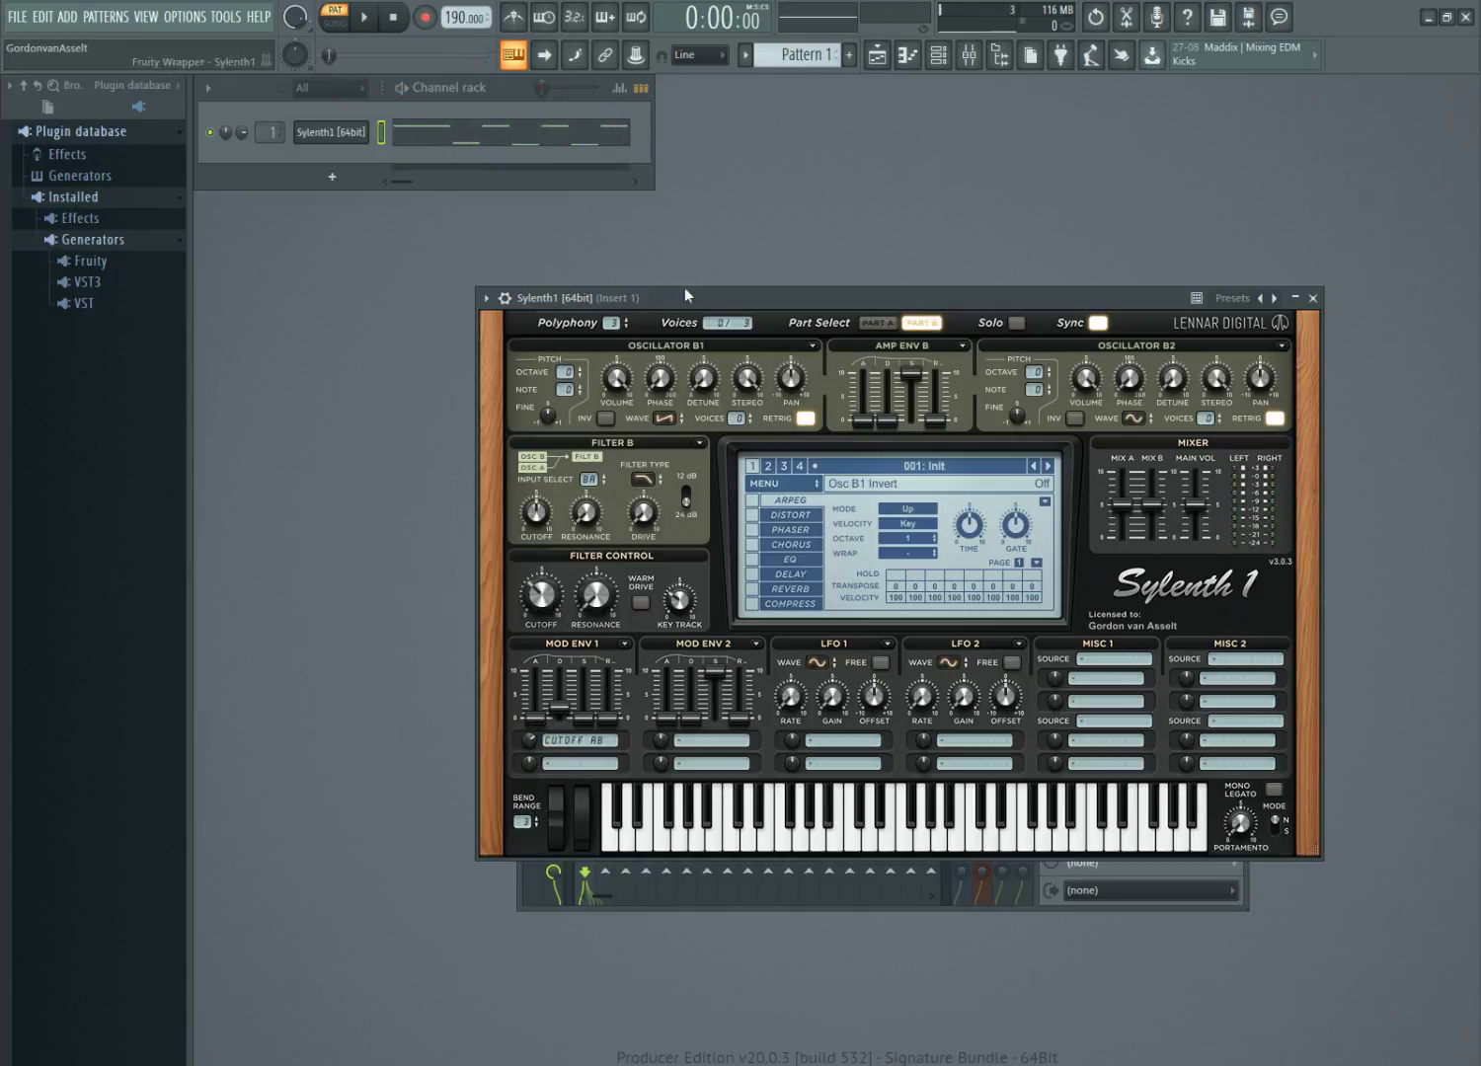
Set the synth's polyphony to 16 and switch to Part A.
drag(612, 321, 605, 18)
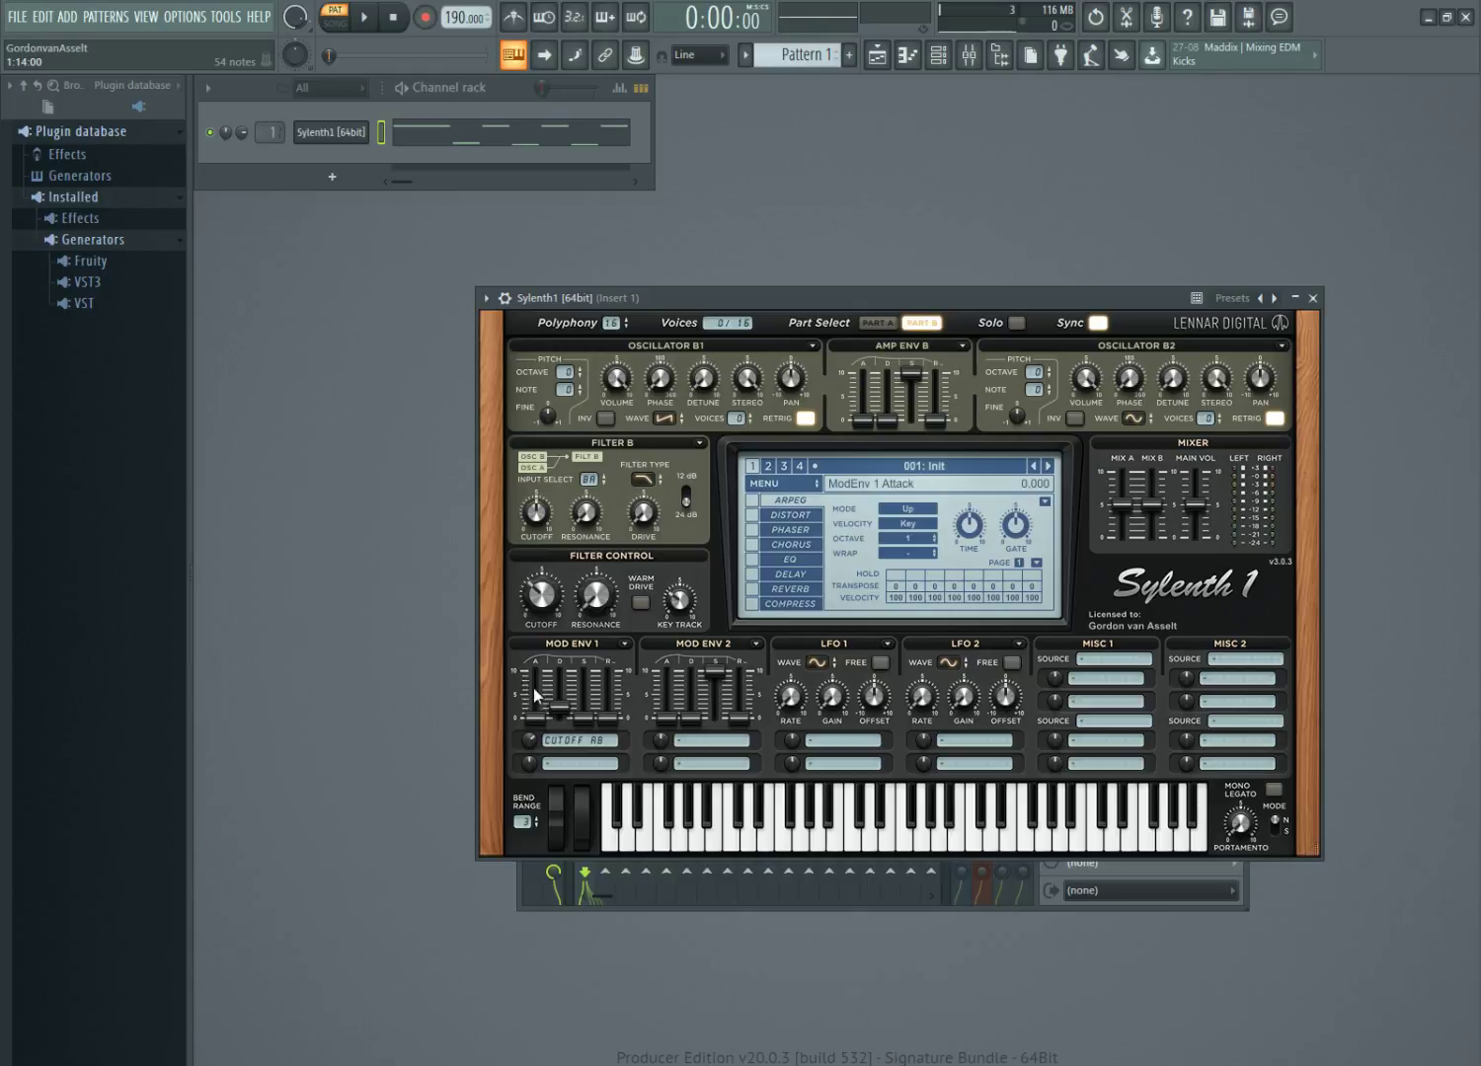
click(573, 740)
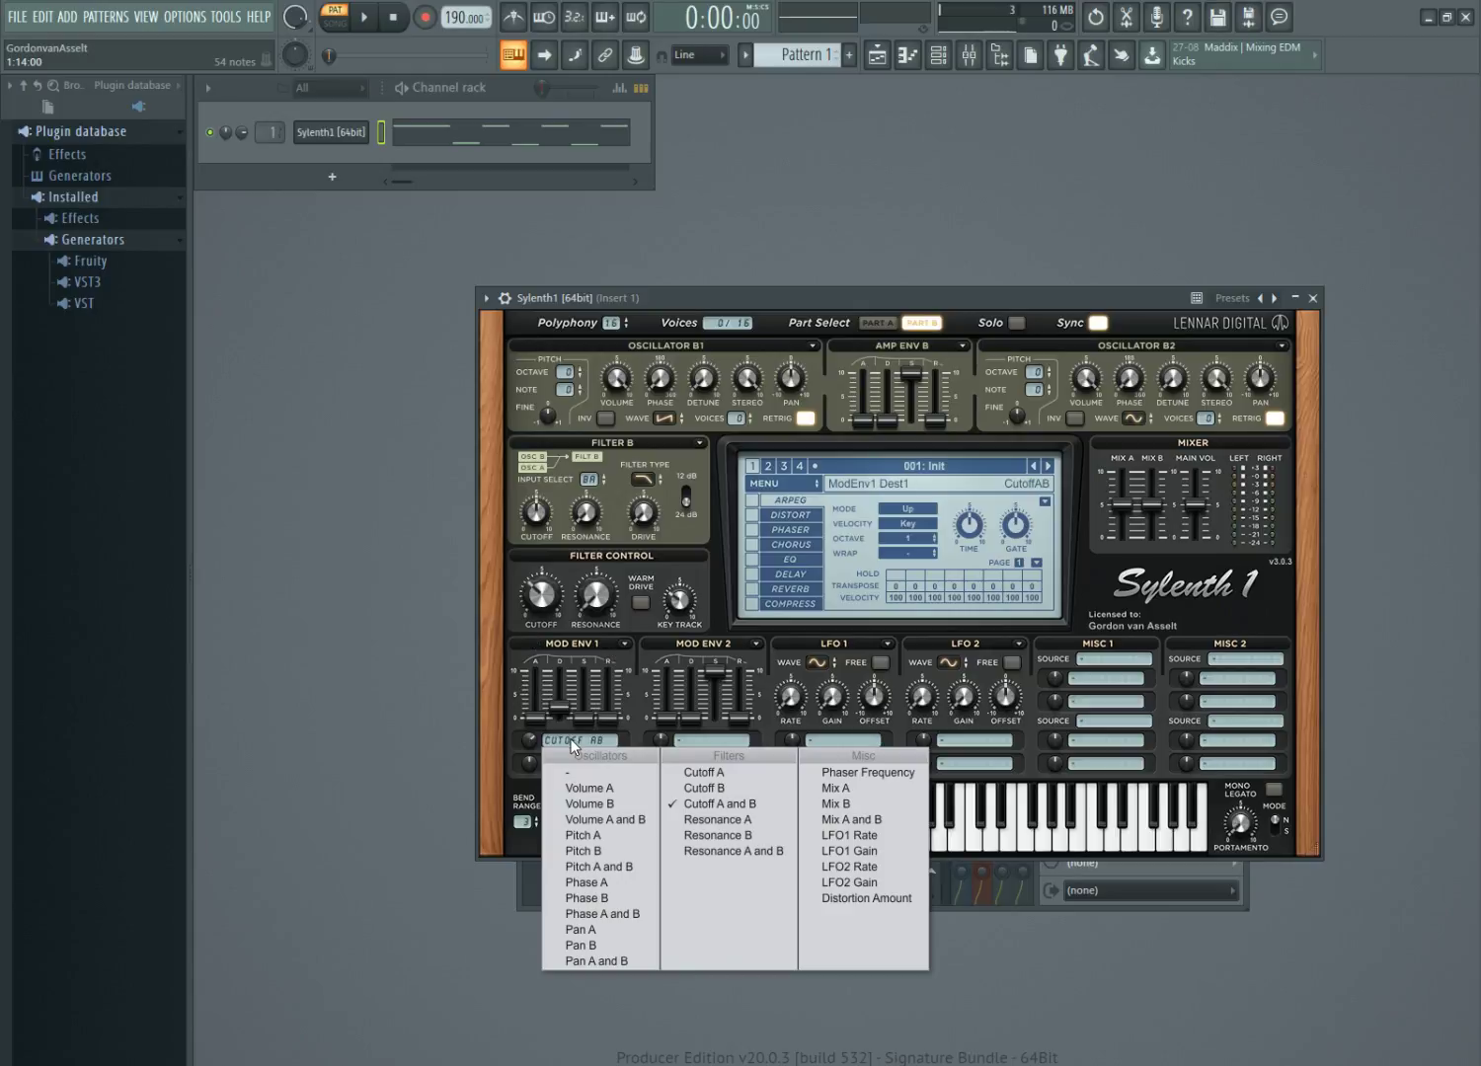
click(893, 348)
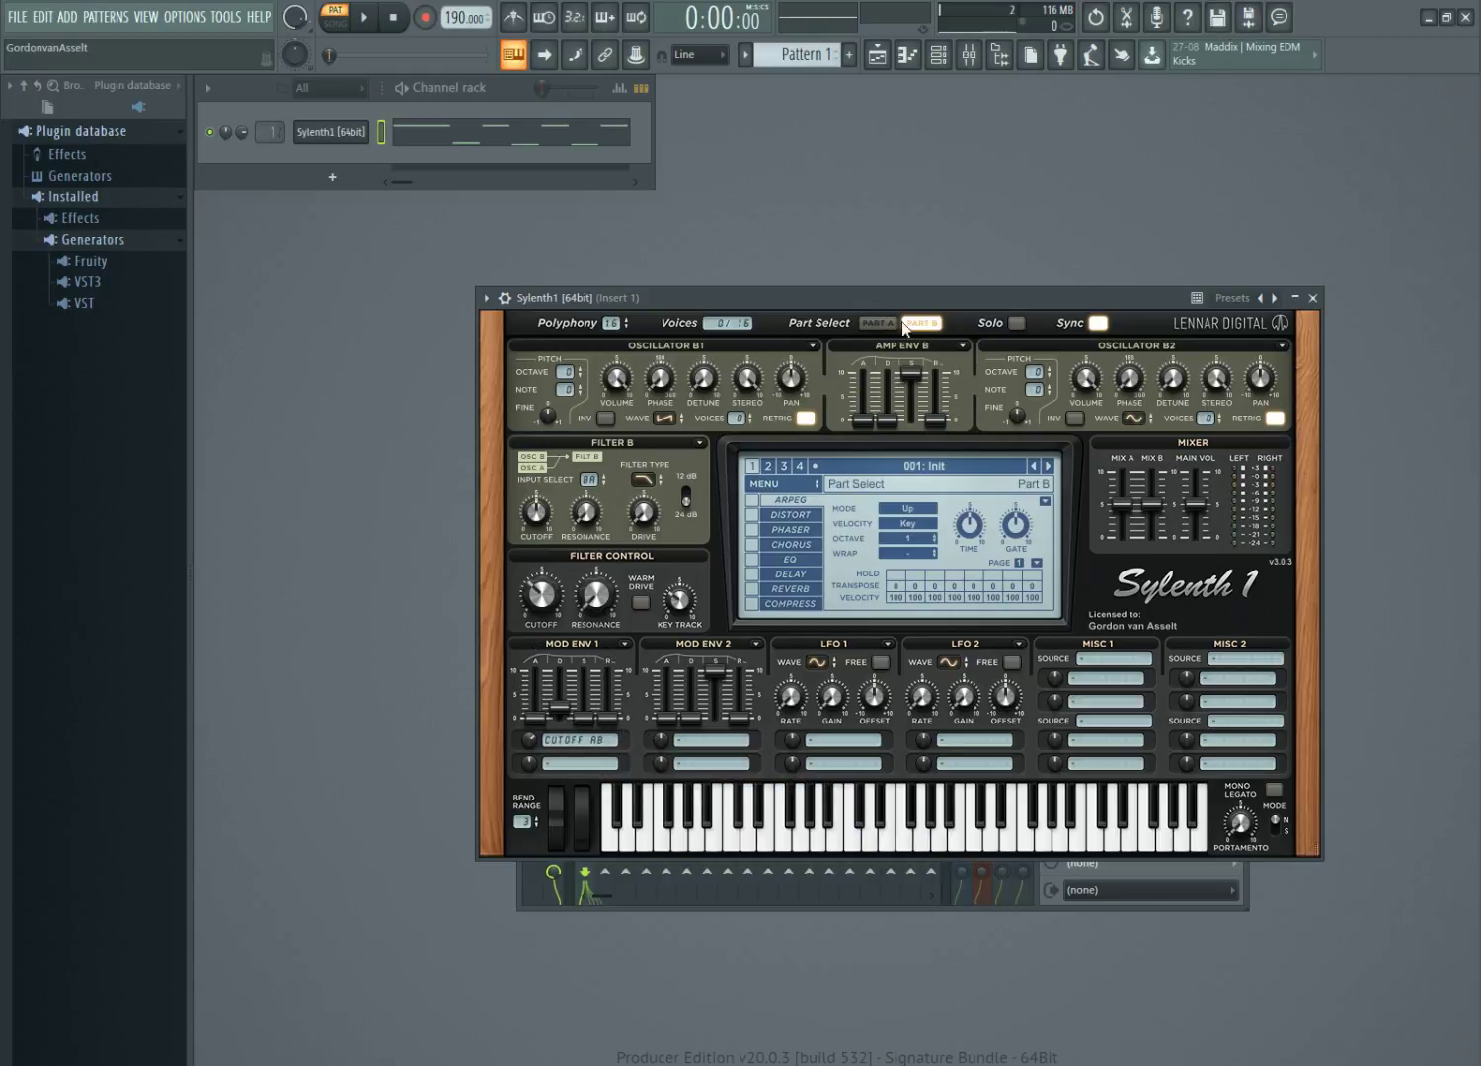
click(877, 323)
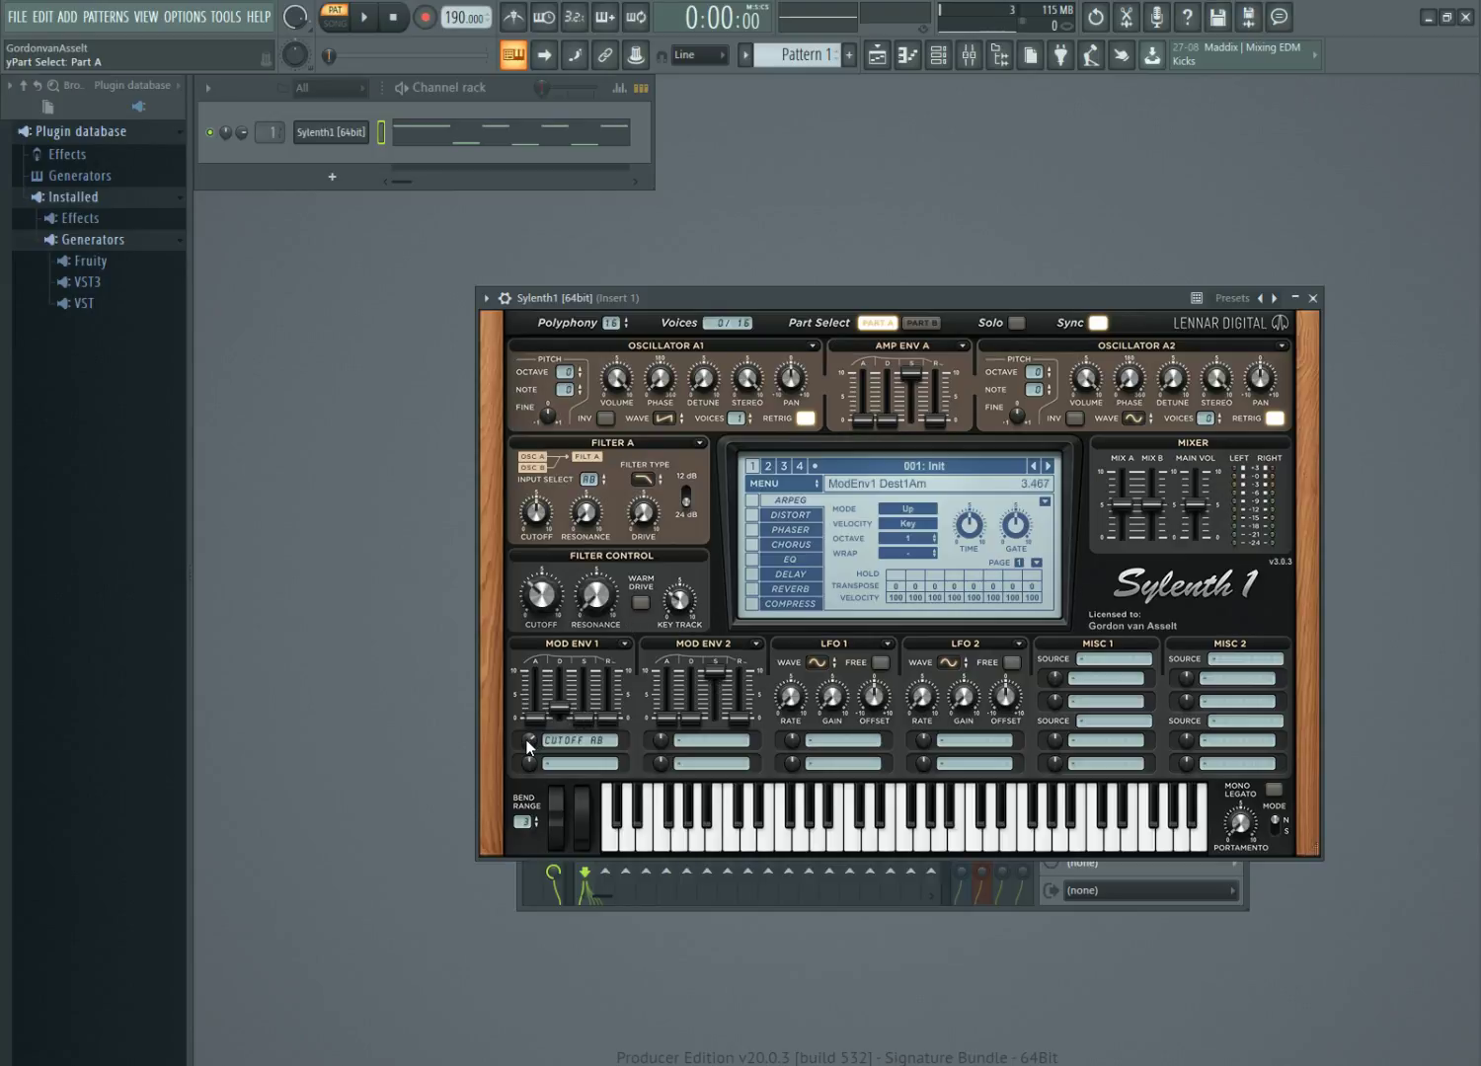
Audition the pattern with Mod Env 1's cutoff amount at -10, stop playback, and raise the amount to 10.
key(space)
drag(529, 741, 529, 829)
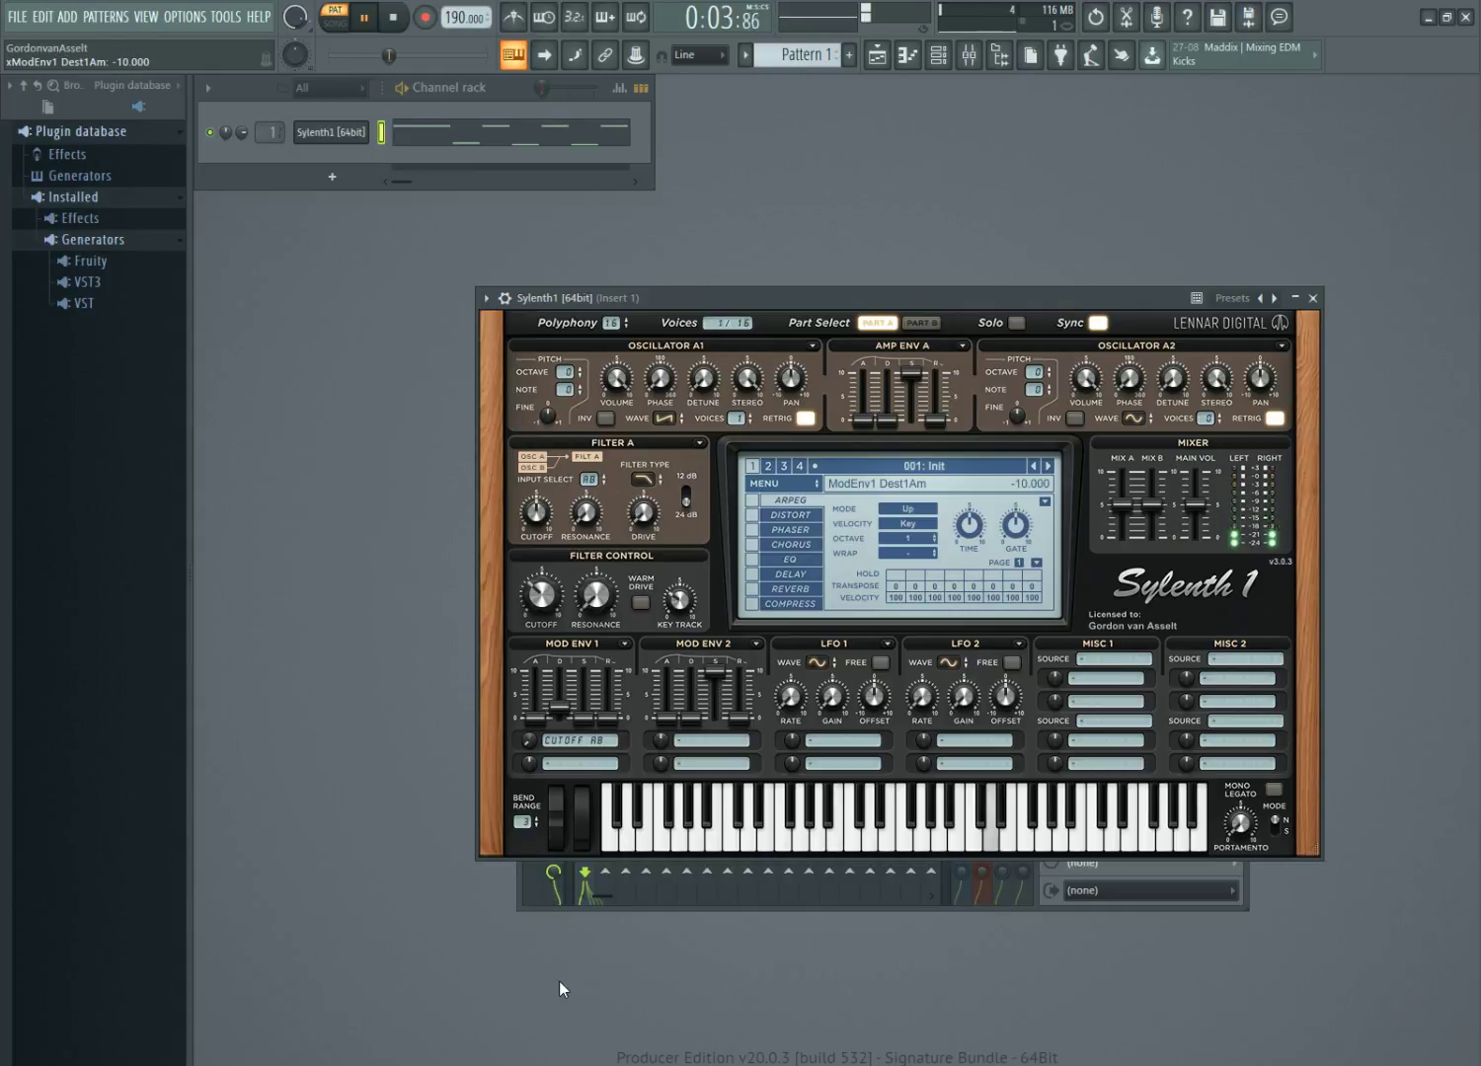
key(space)
drag(532, 740, 546, 537)
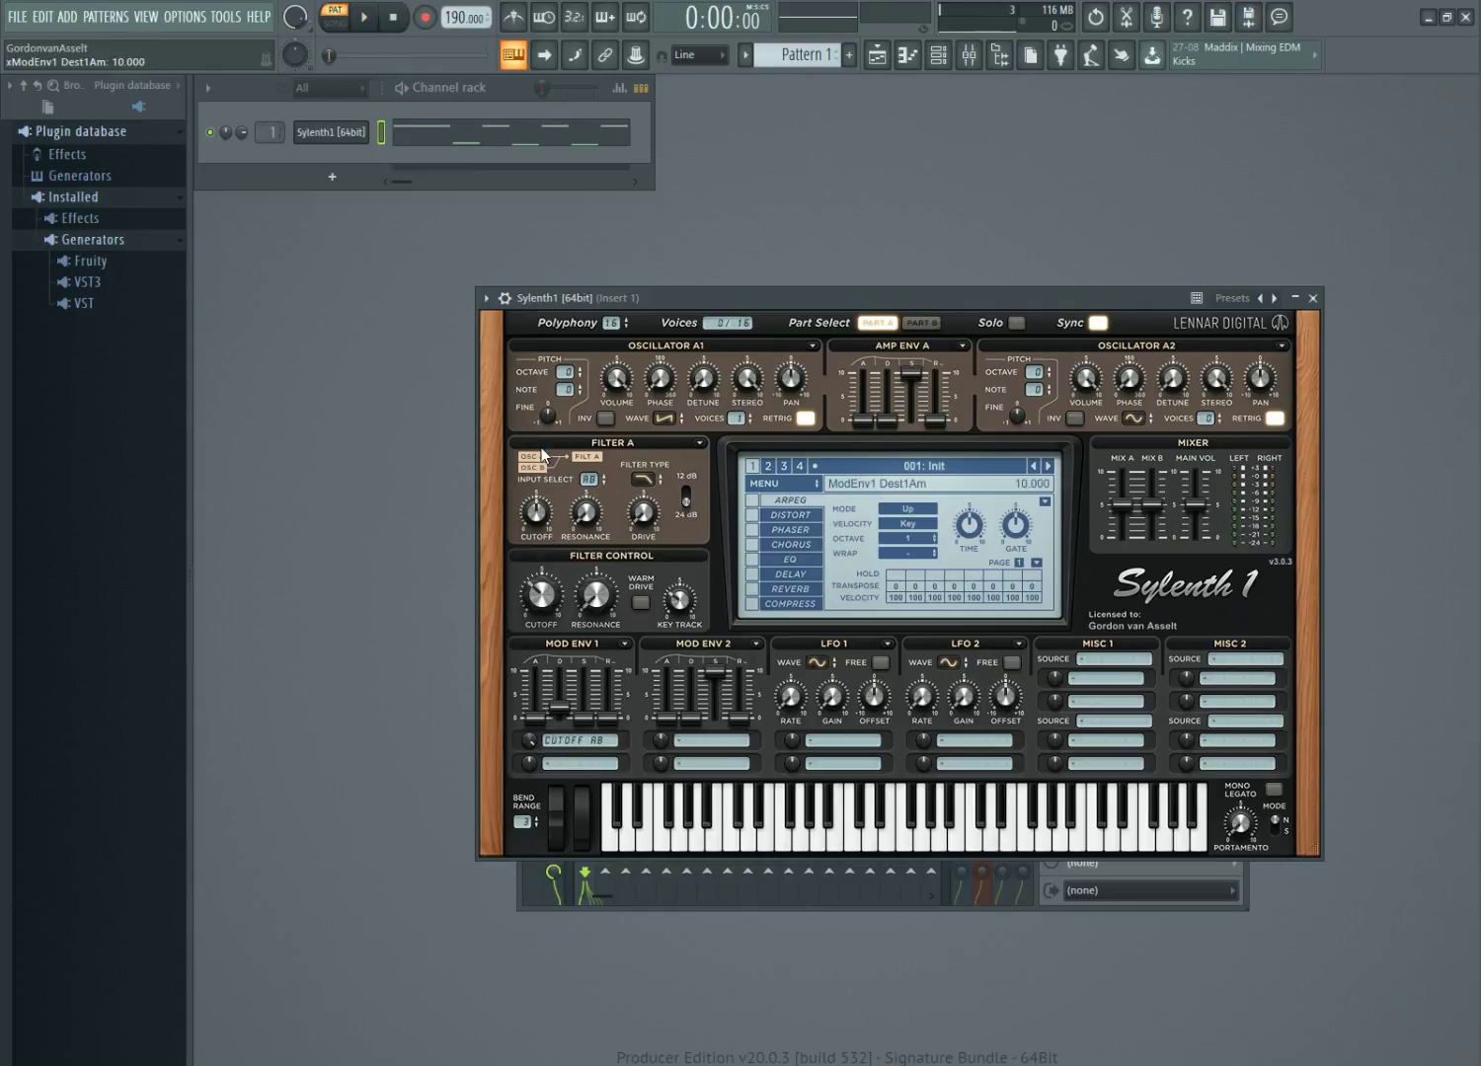
Restart playback, set Mod Env 1's cutoff amount to 2.533 and the filter control's cutoff to 3.367.
key(space)
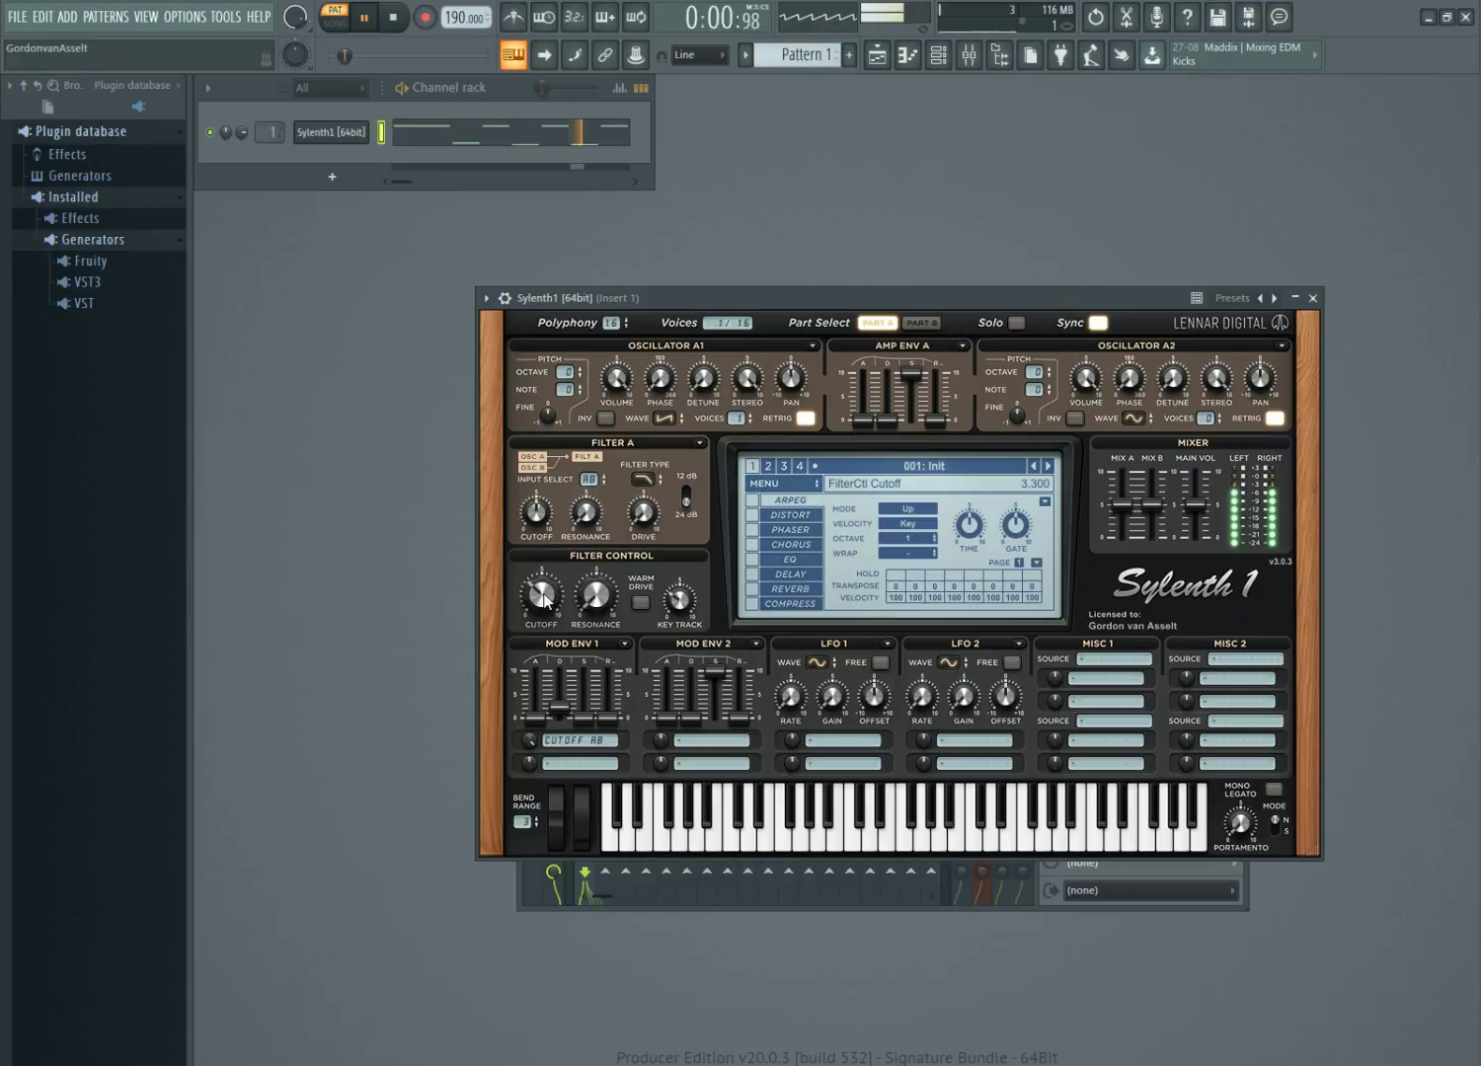
drag(531, 740, 542, 848)
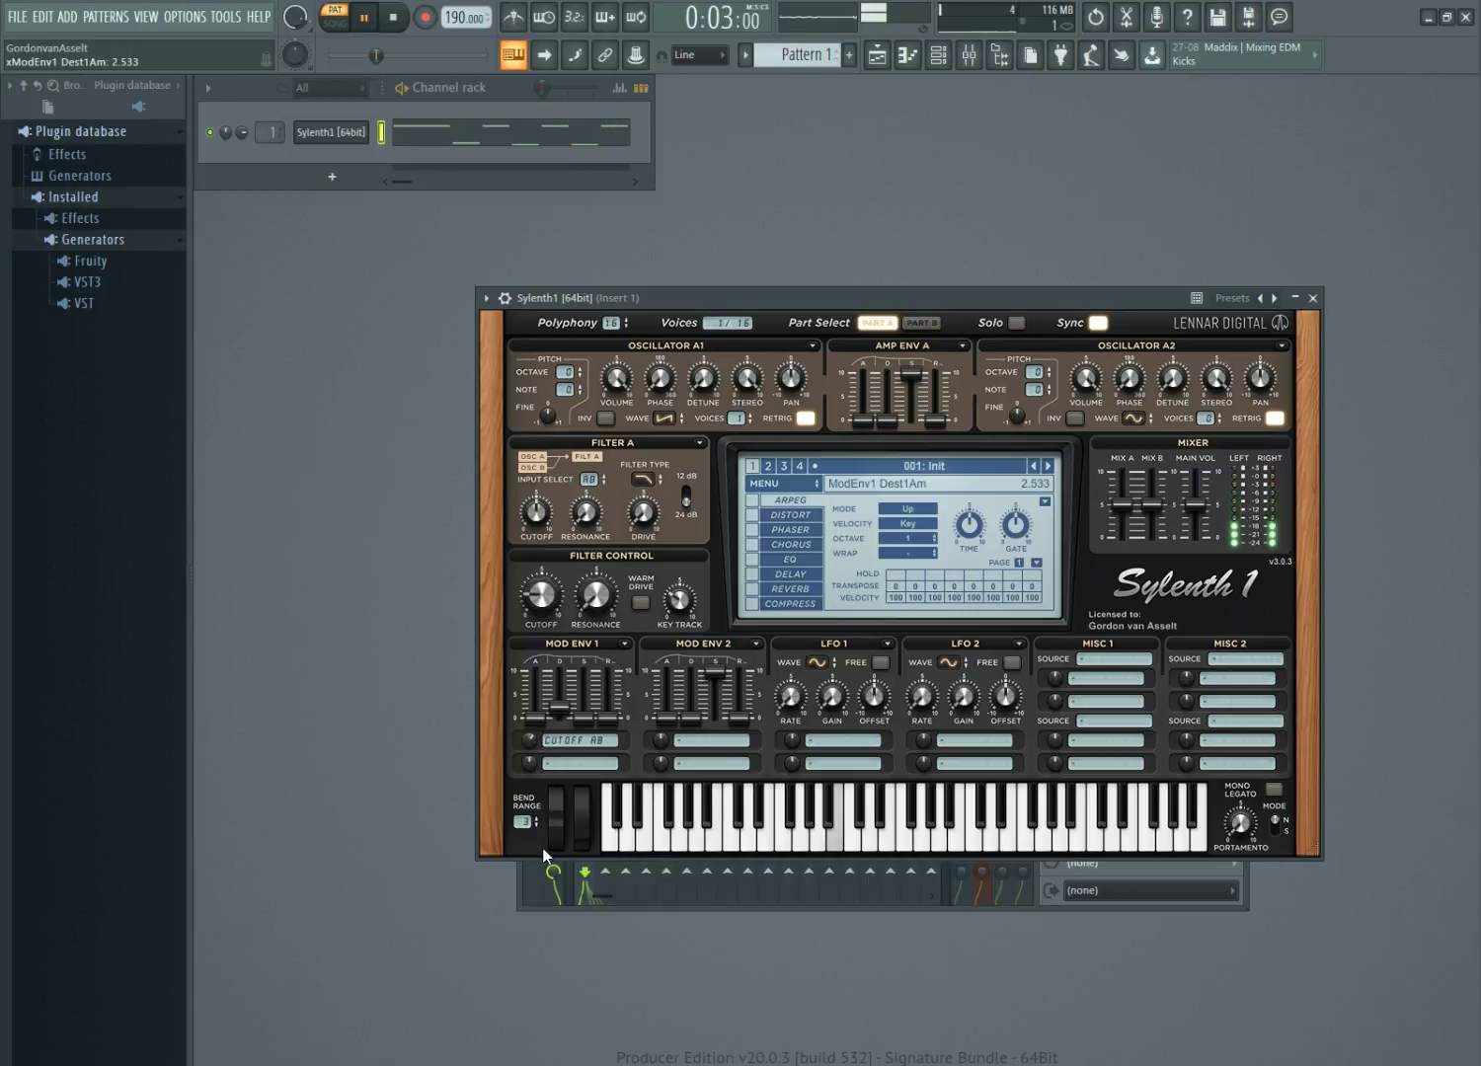
drag(542, 597, 535, 551)
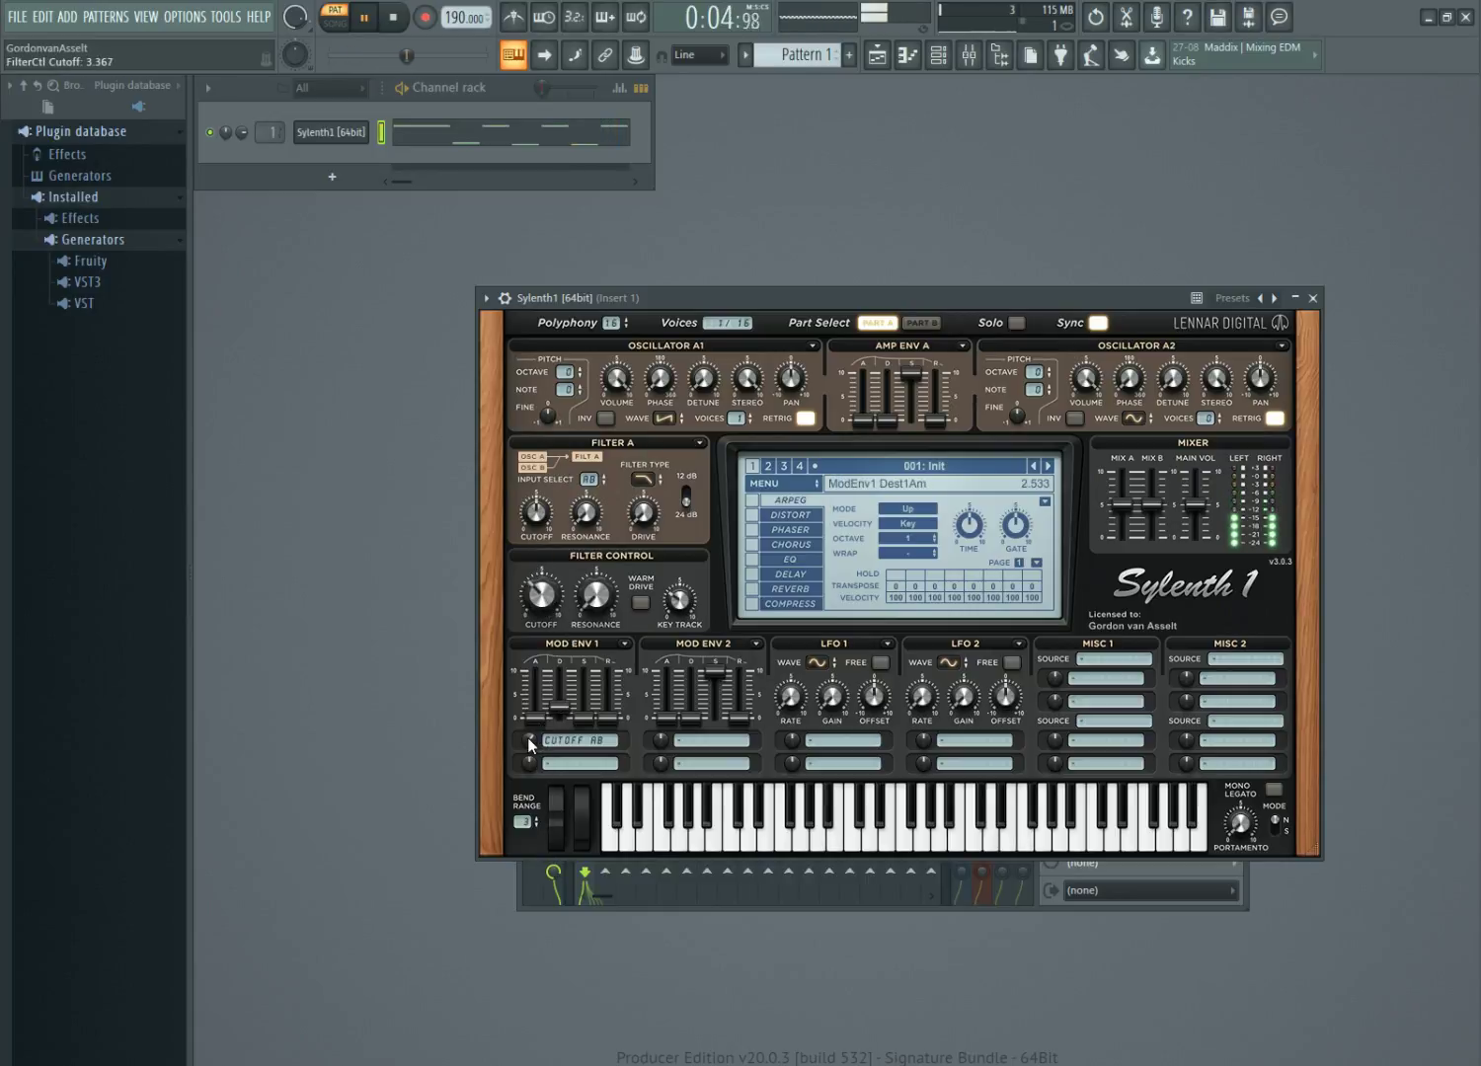
Fine-tune Mod Env 1's cutoff modulation amount while the pattern plays, and stop playback.
drag(531, 740, 534, 719)
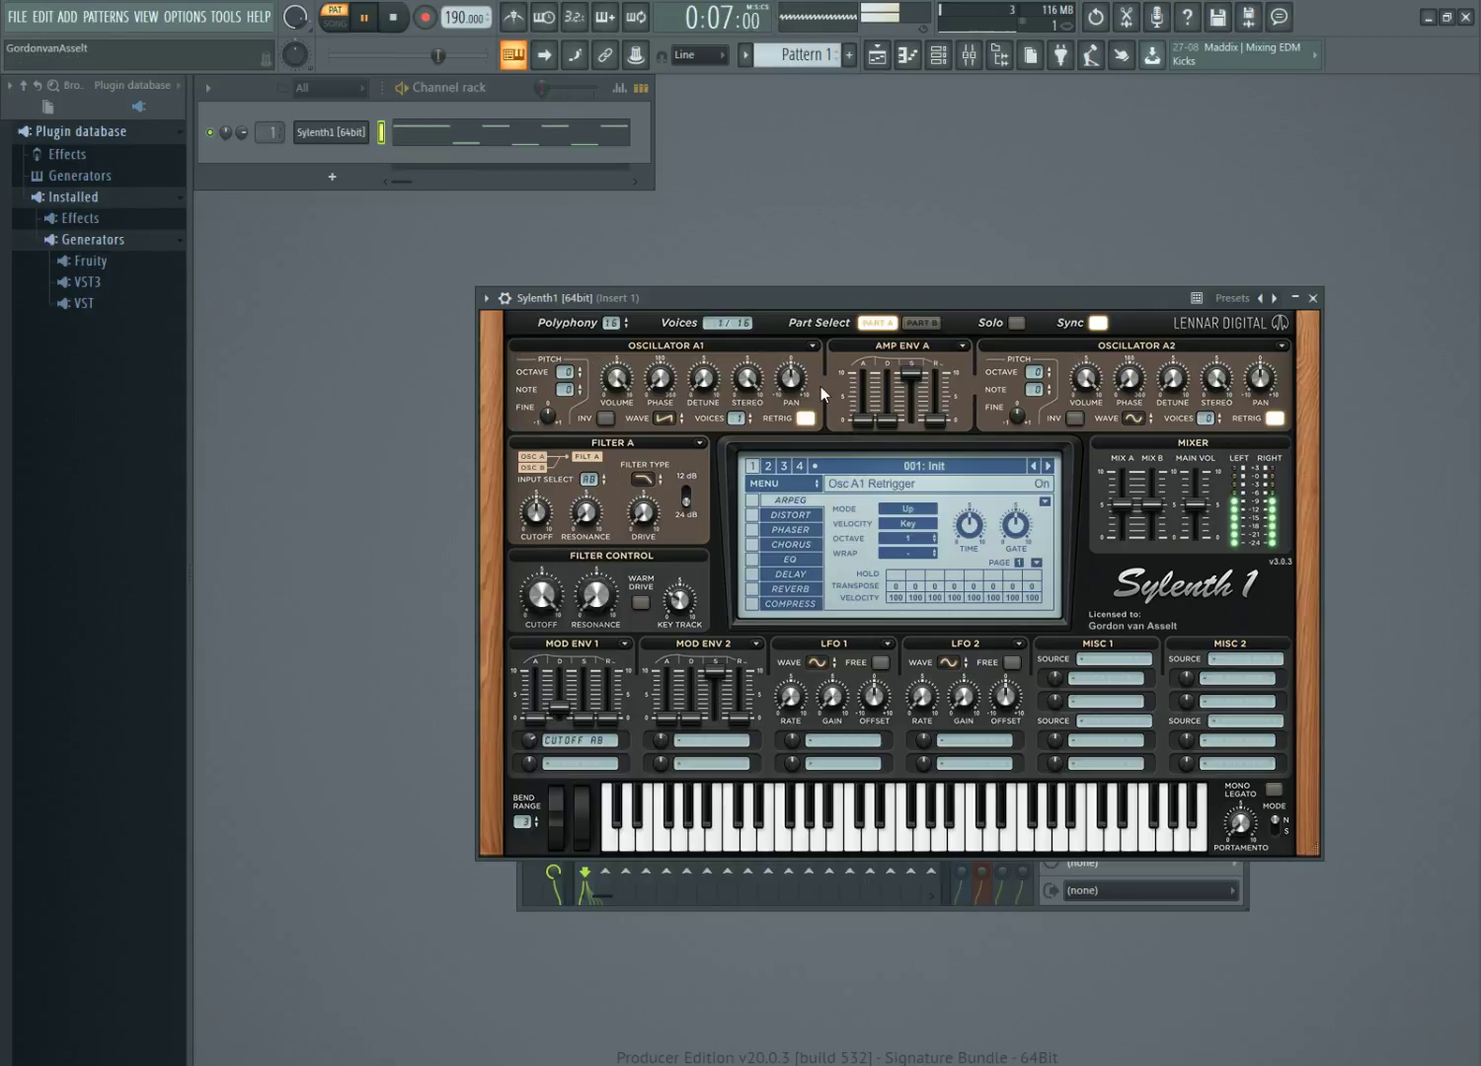
key(space)
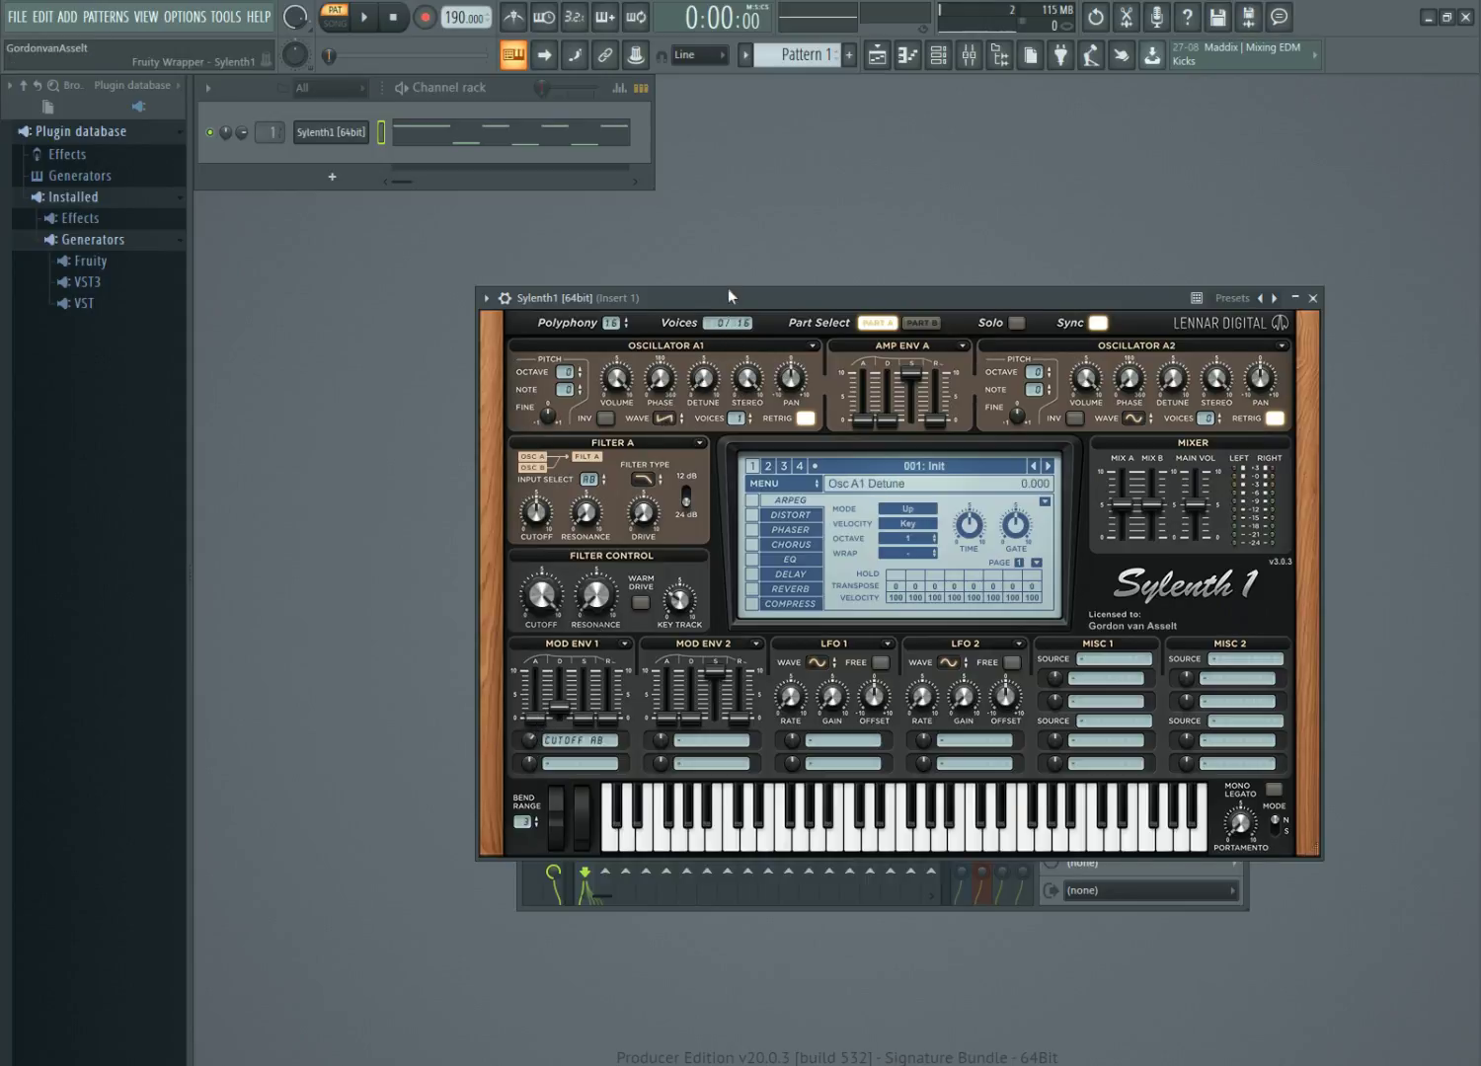
mouse_move(728, 289)
mouse_down()
mouse_move(708, 301)
mouse_move(615, 287)
mouse_move(749, 284)
mouse_move(714, 300)
mouse_up()
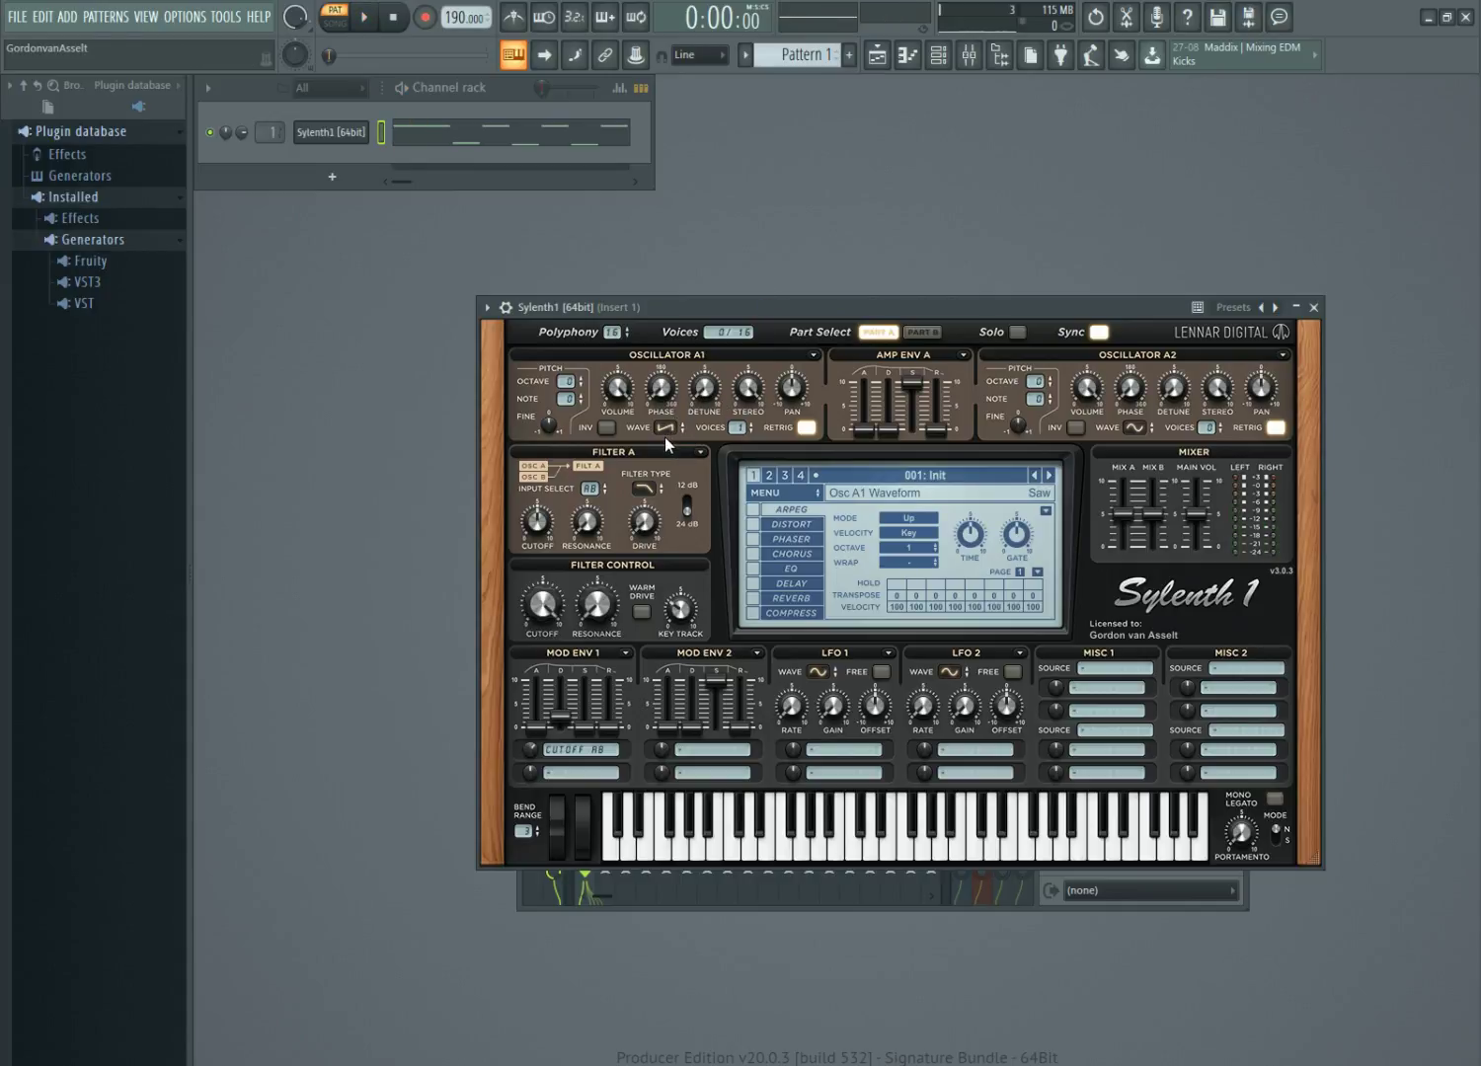
Give Oscillator A1 8 voices with its saw wave kept, set its detune to 4.533, and audition the pattern briefly.
click(667, 432)
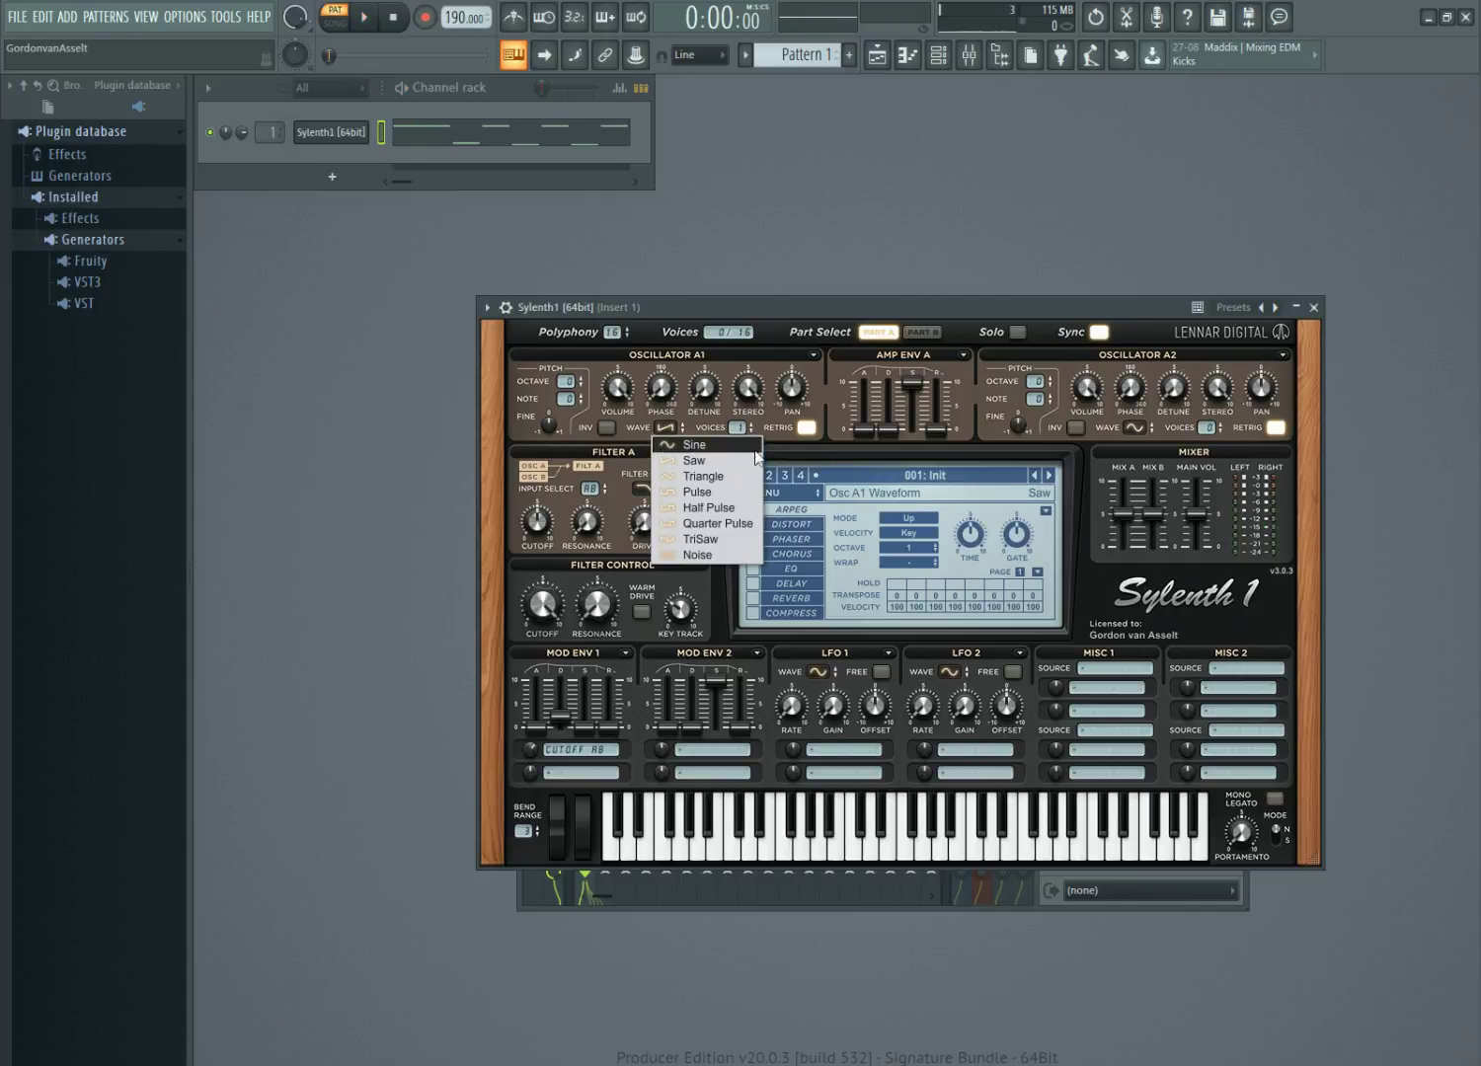
click(753, 314)
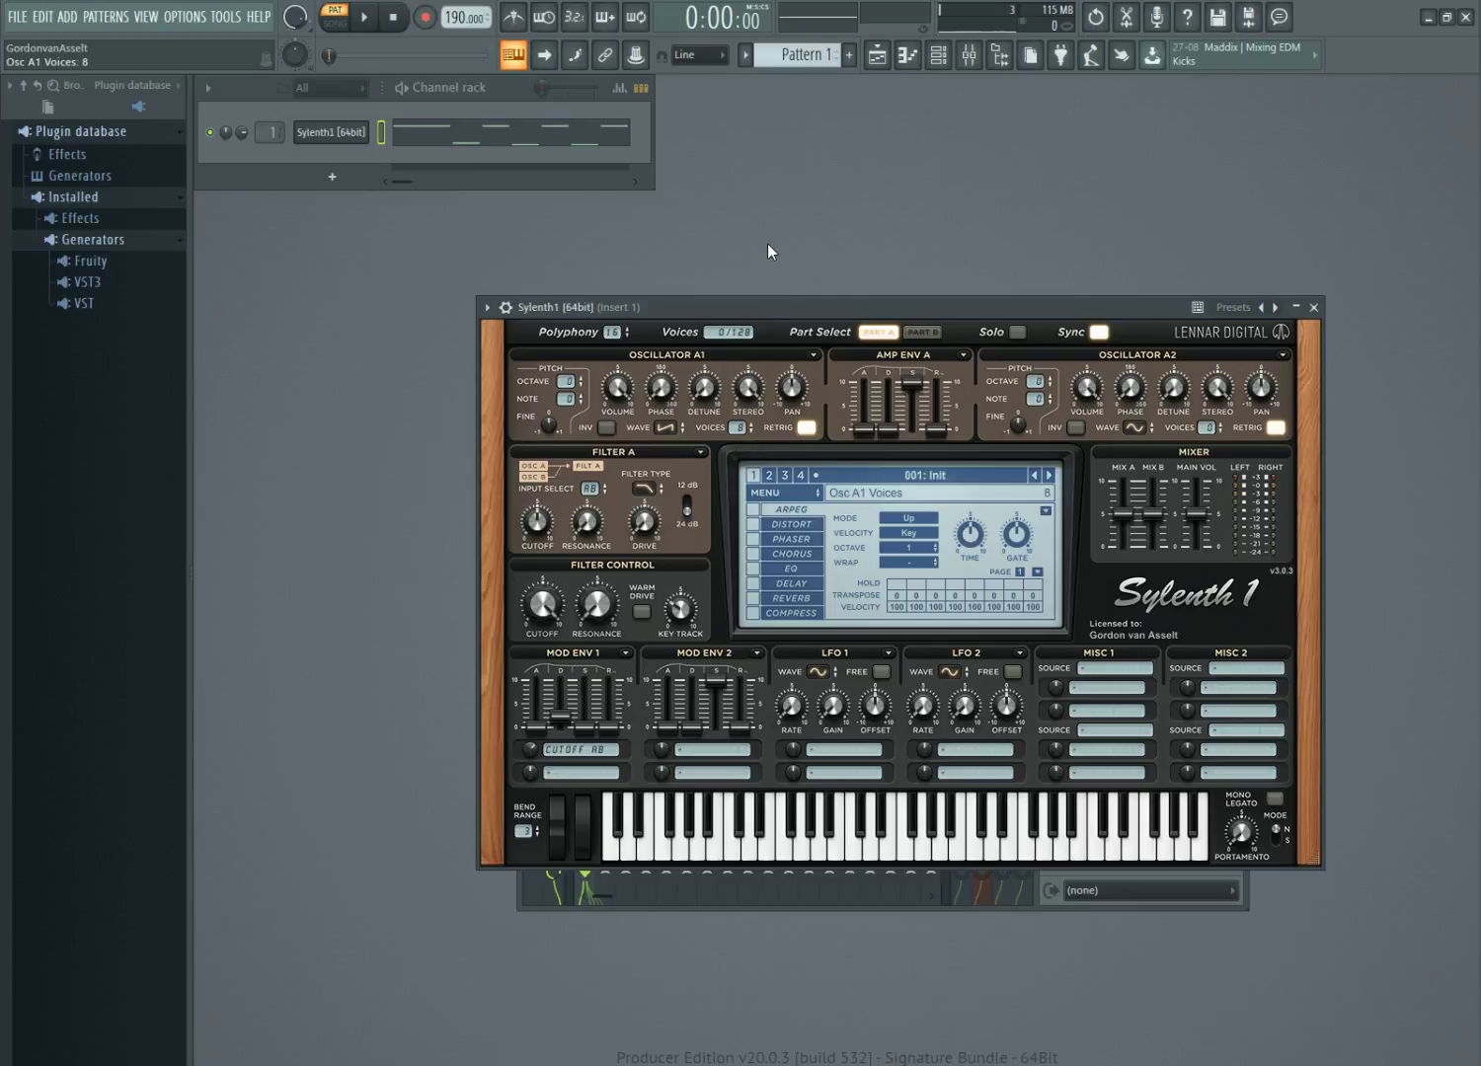
drag(761, 301, 753, 313)
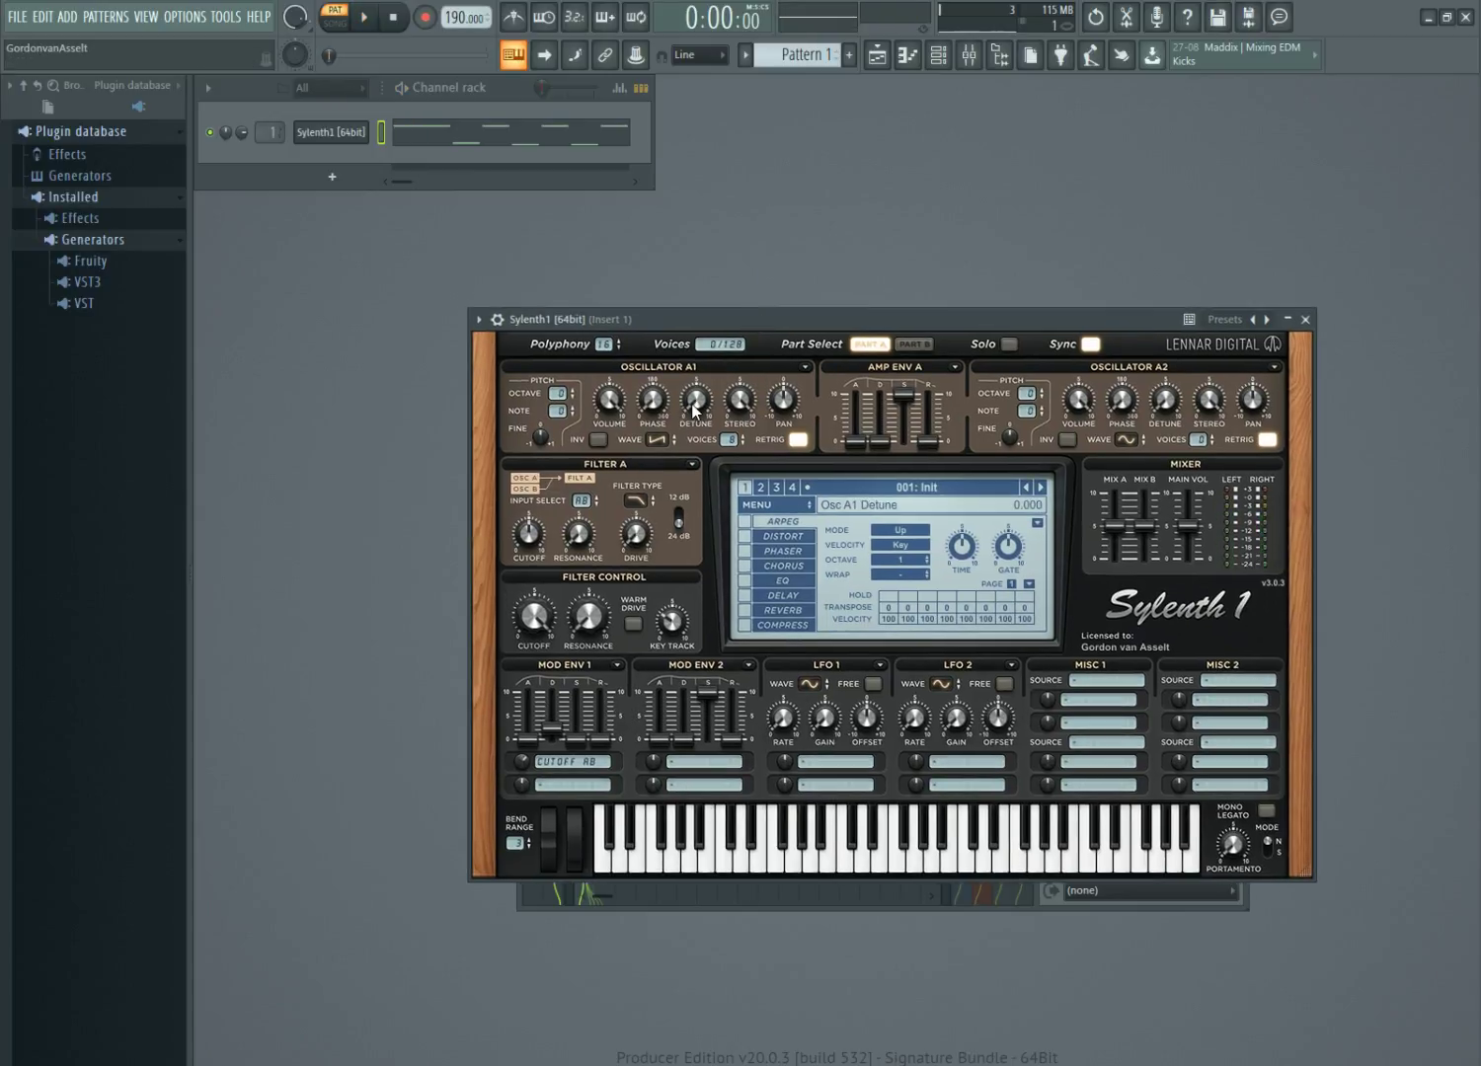
drag(694, 410, 715, 306)
key(space)
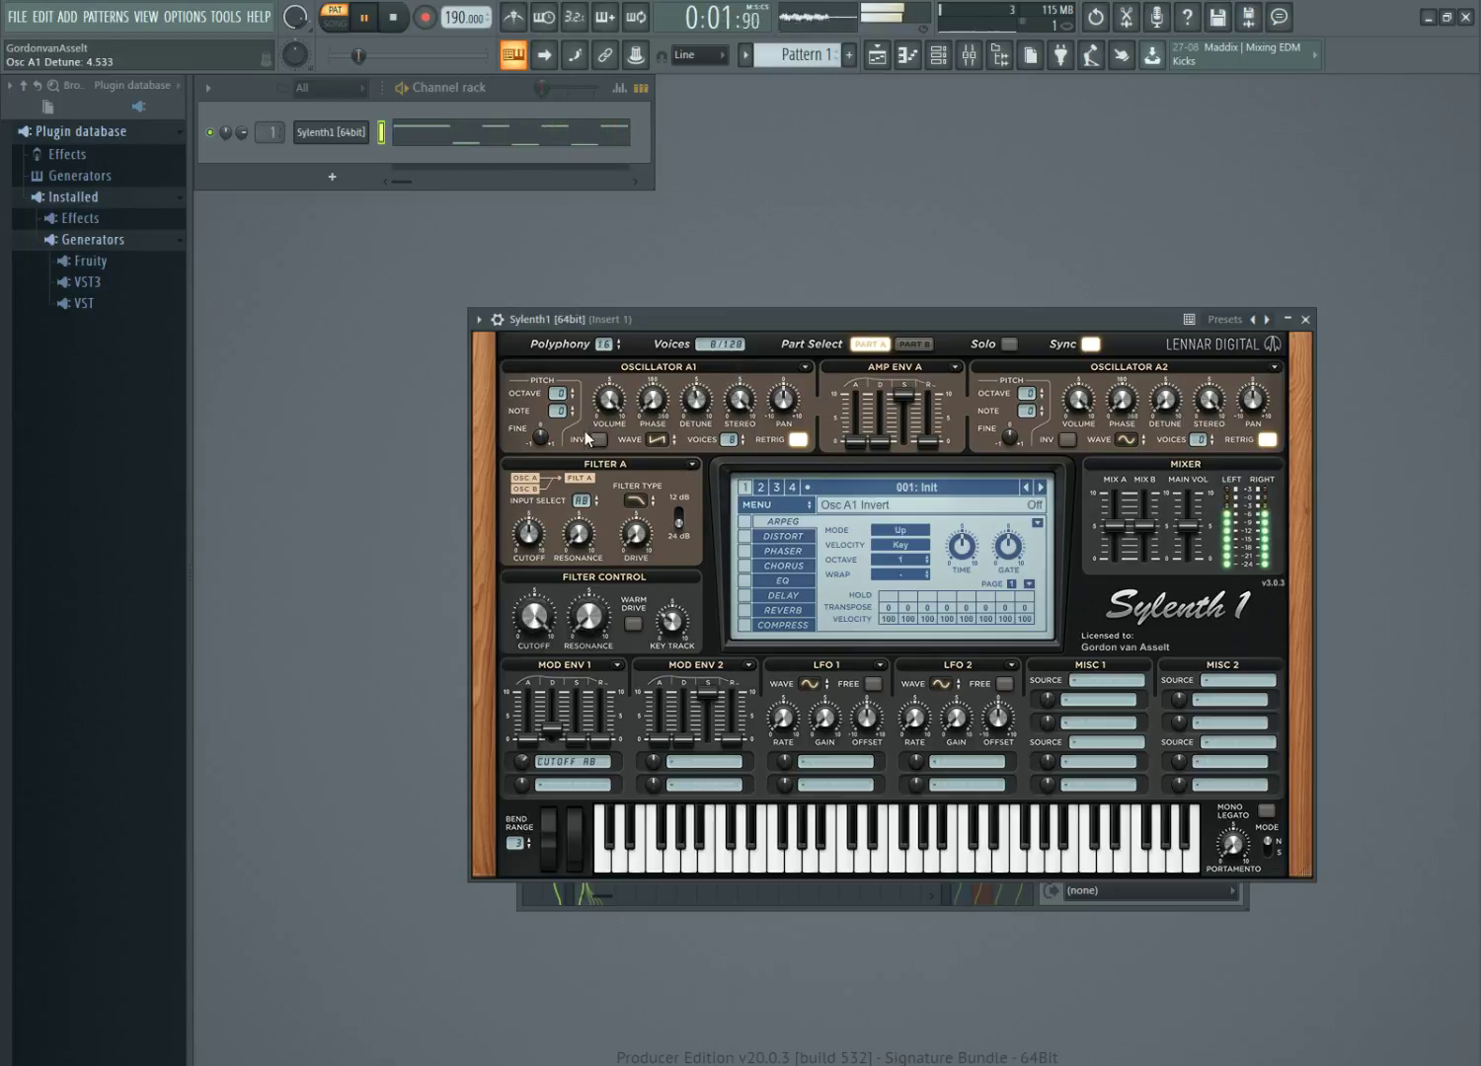
key(space)
Set Oscillator A2 to a saw wave at octave +1 with 8 voices and volume 7.333, auditioning the pattern.
drag(1019, 326, 979, 310)
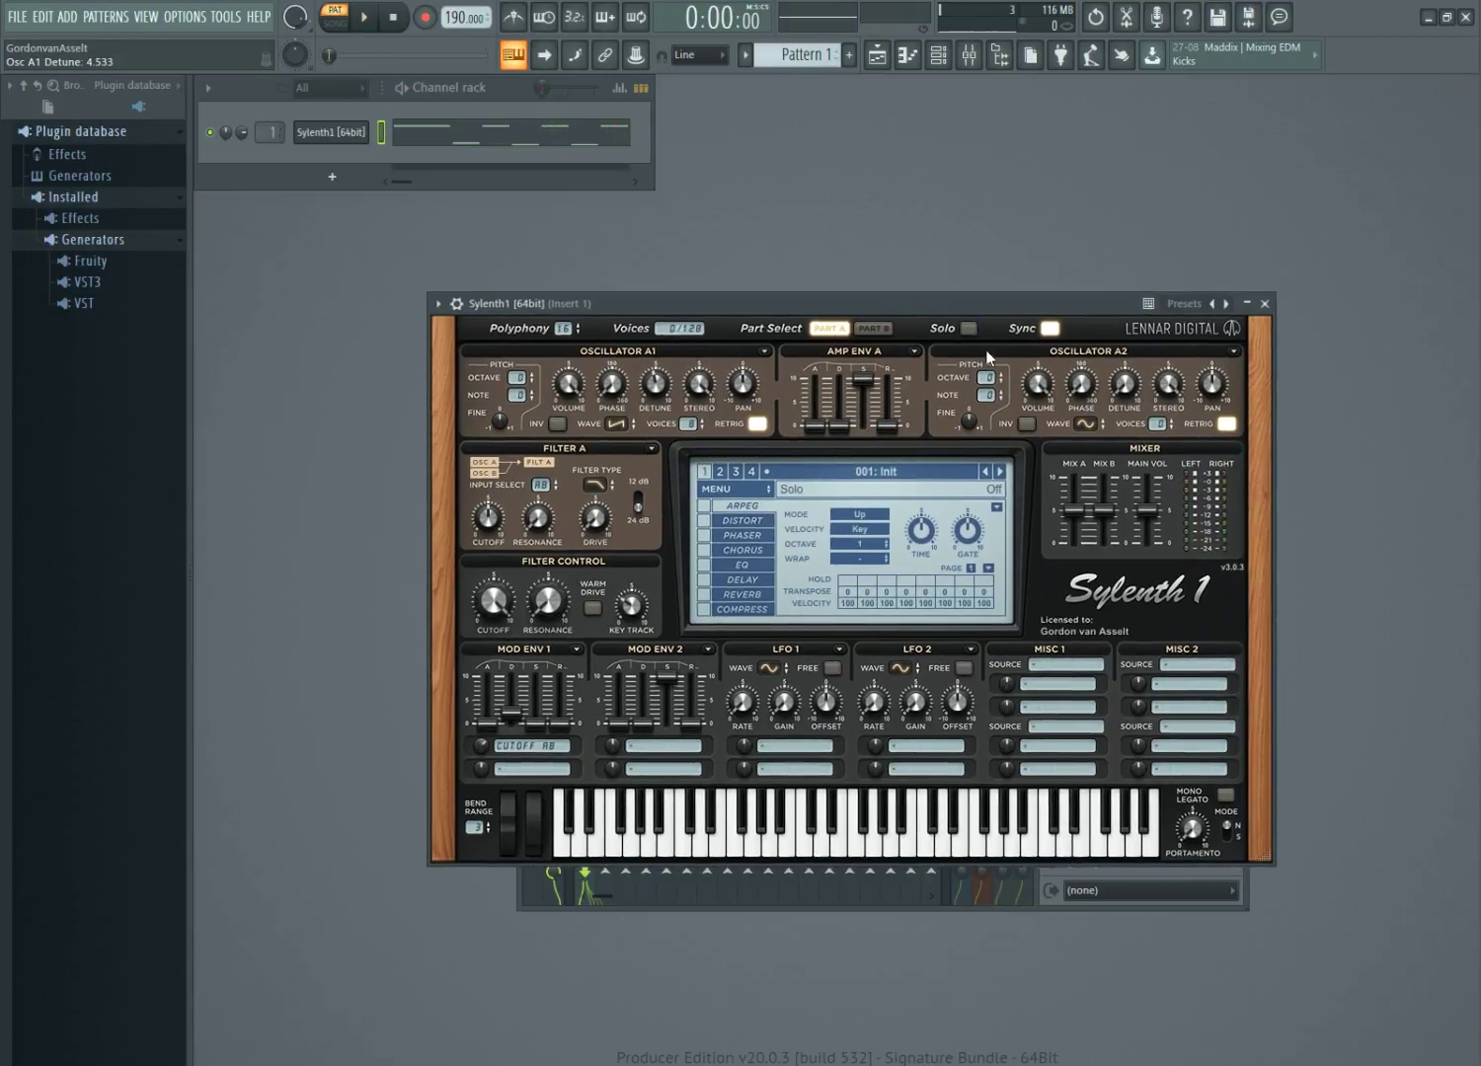
click(1086, 425)
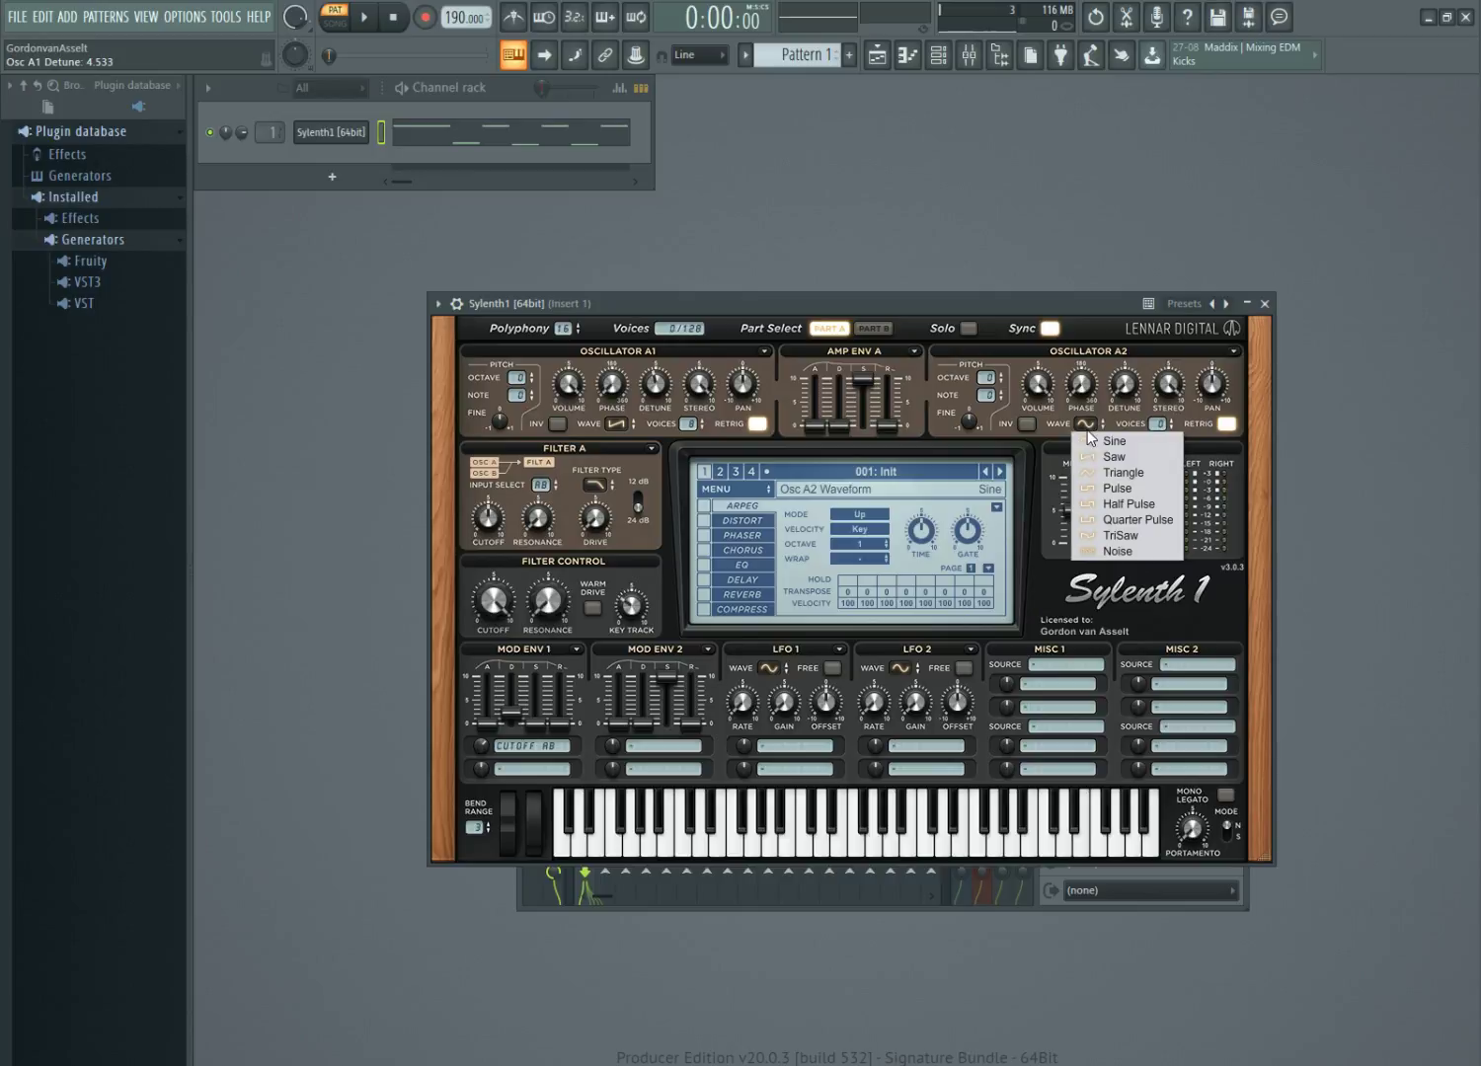
click(1107, 457)
click(997, 377)
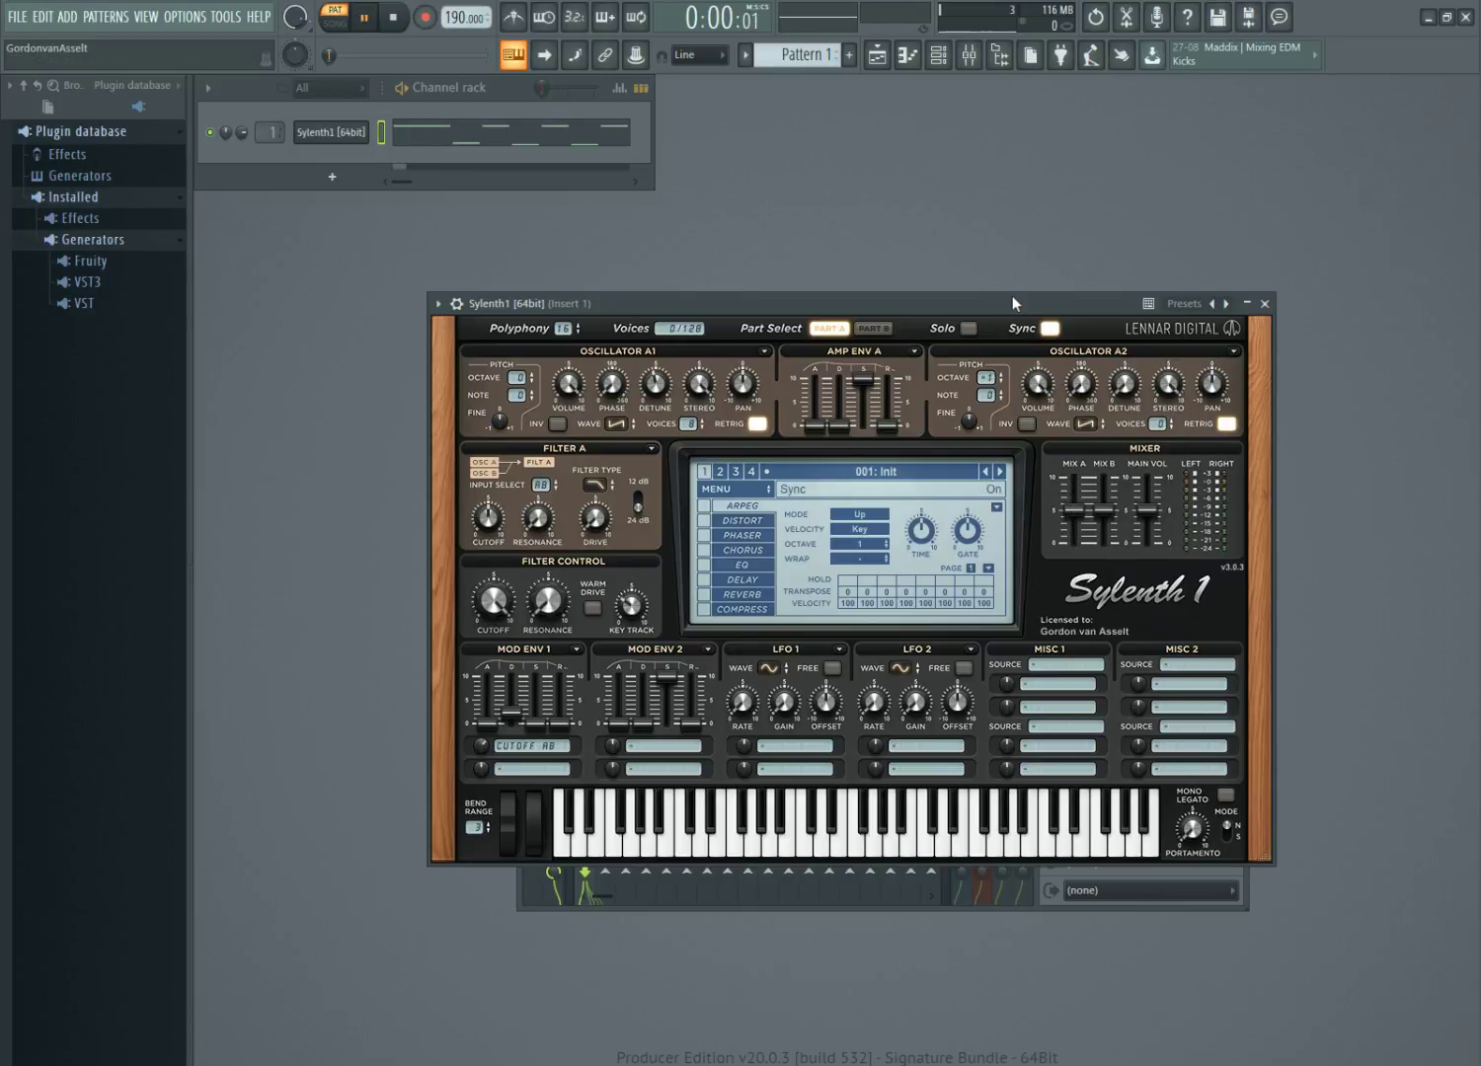
key(space)
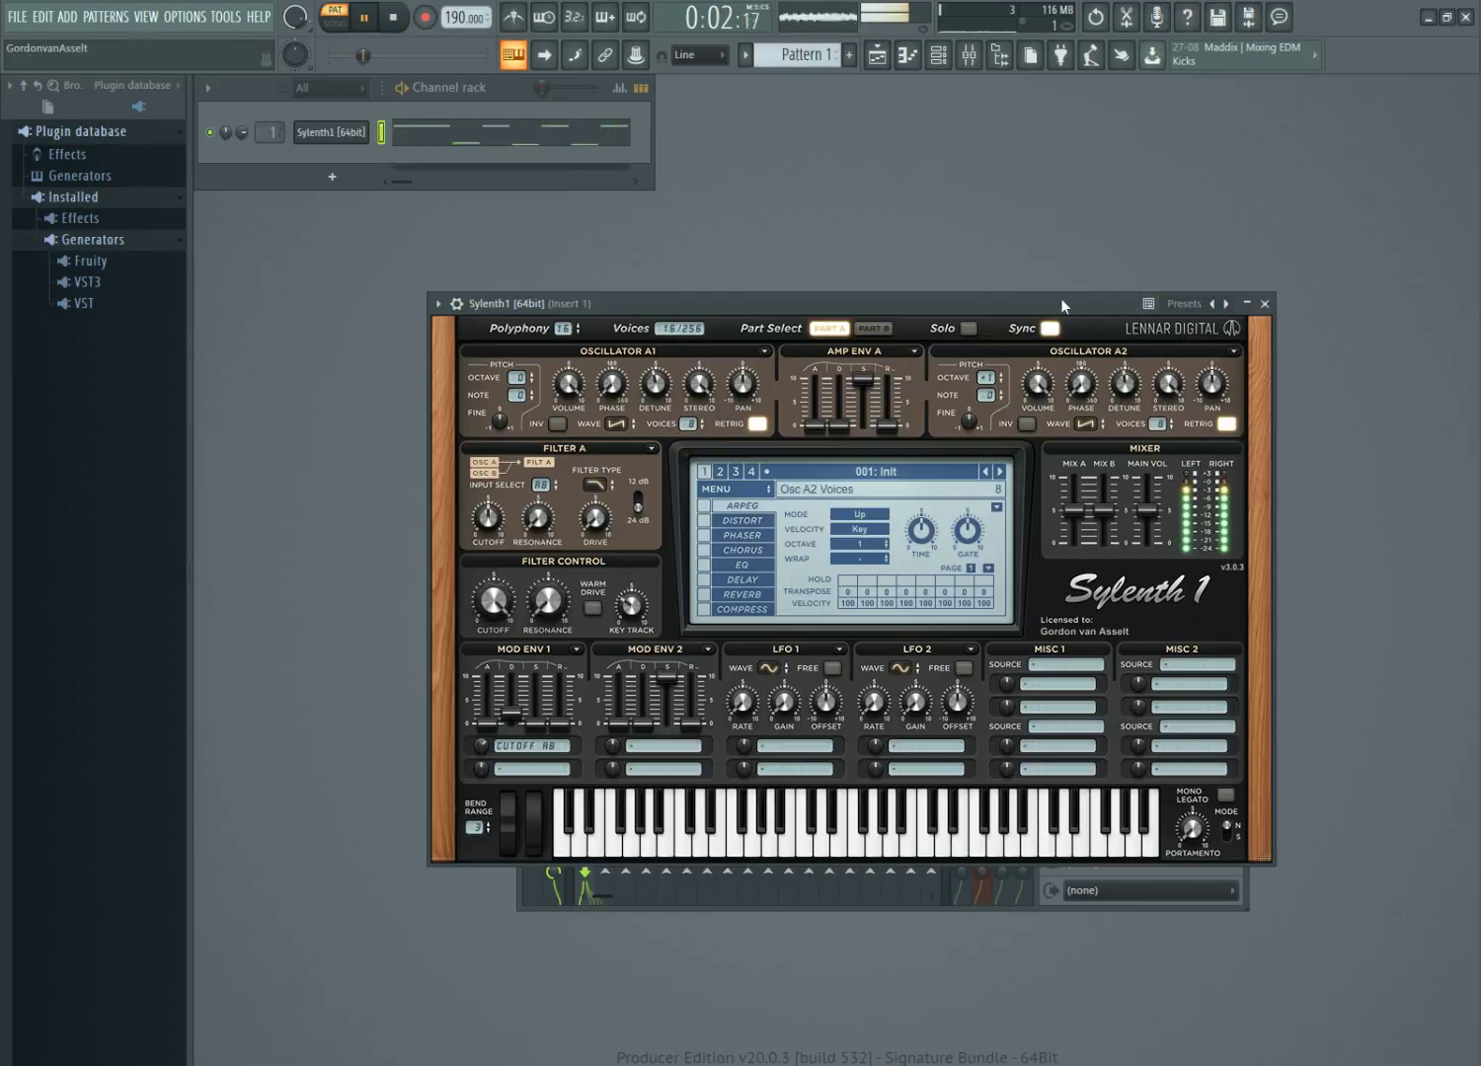
key(space)
key(space)
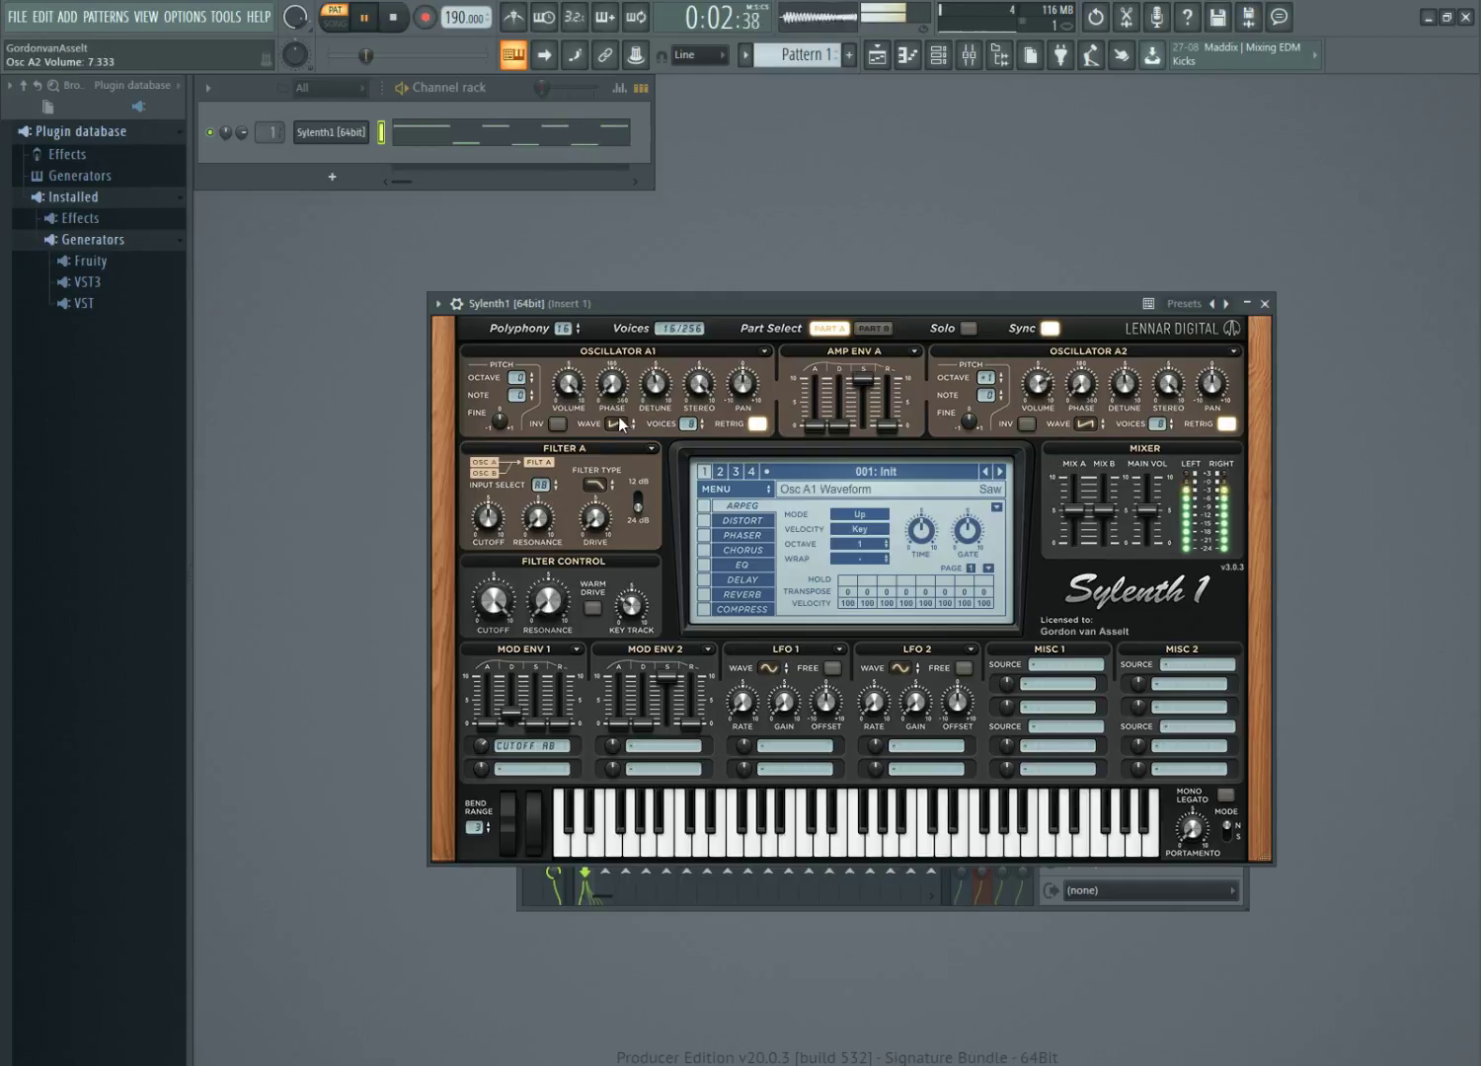
Examine the lead melody's notes in the piano roll during playback, and close it.
click(486, 139)
key(ctrl+a)
scroll(463, 410, up, 4)
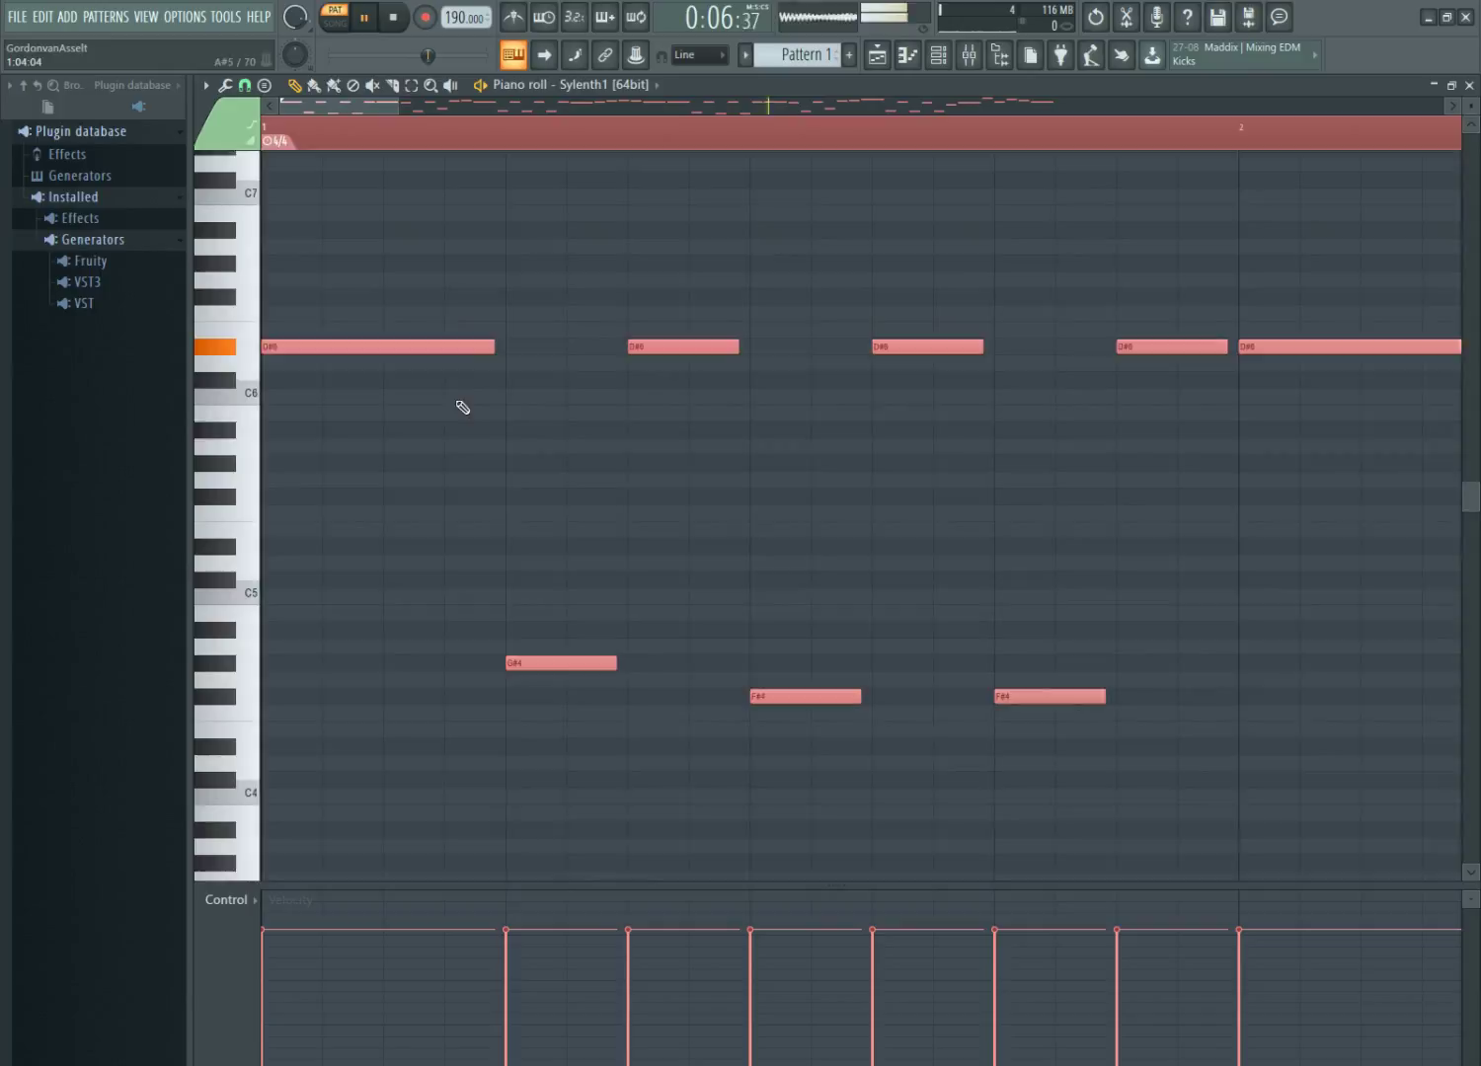
ctrl+scroll(464, 497, down, 1)
drag(484, 511, 482, 511)
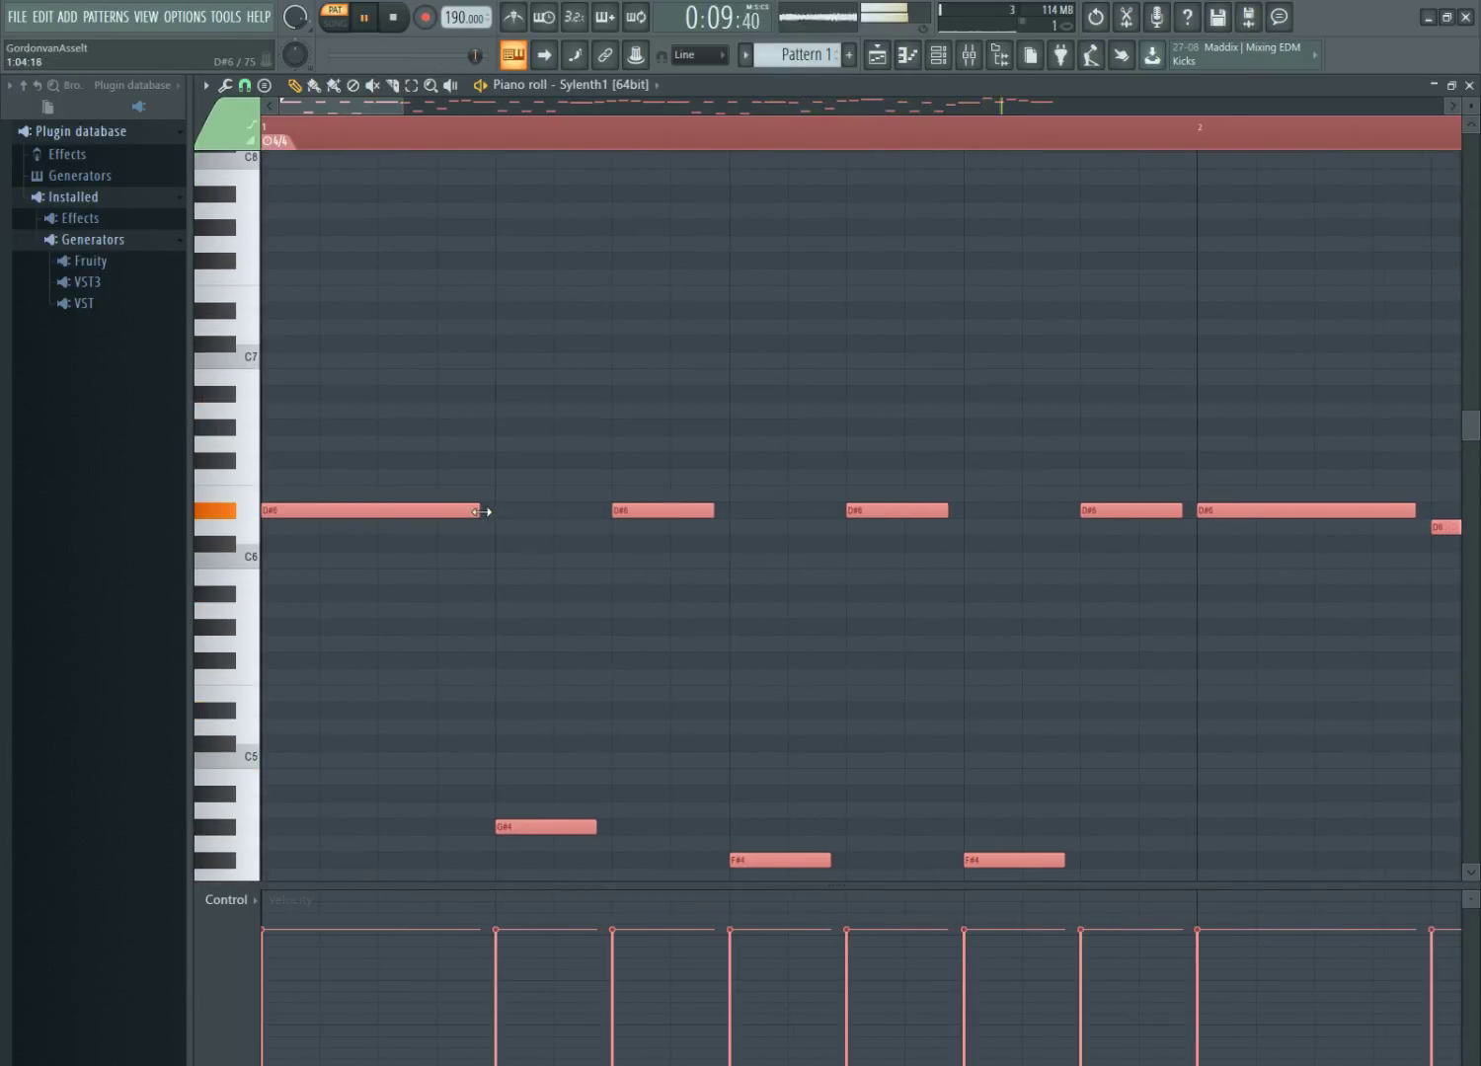
click(1469, 86)
Turn off retrigger on both oscillators, giving A1 5 voices and A2 8 voices with a detune of 5.8.
drag(1157, 424, 1175, 474)
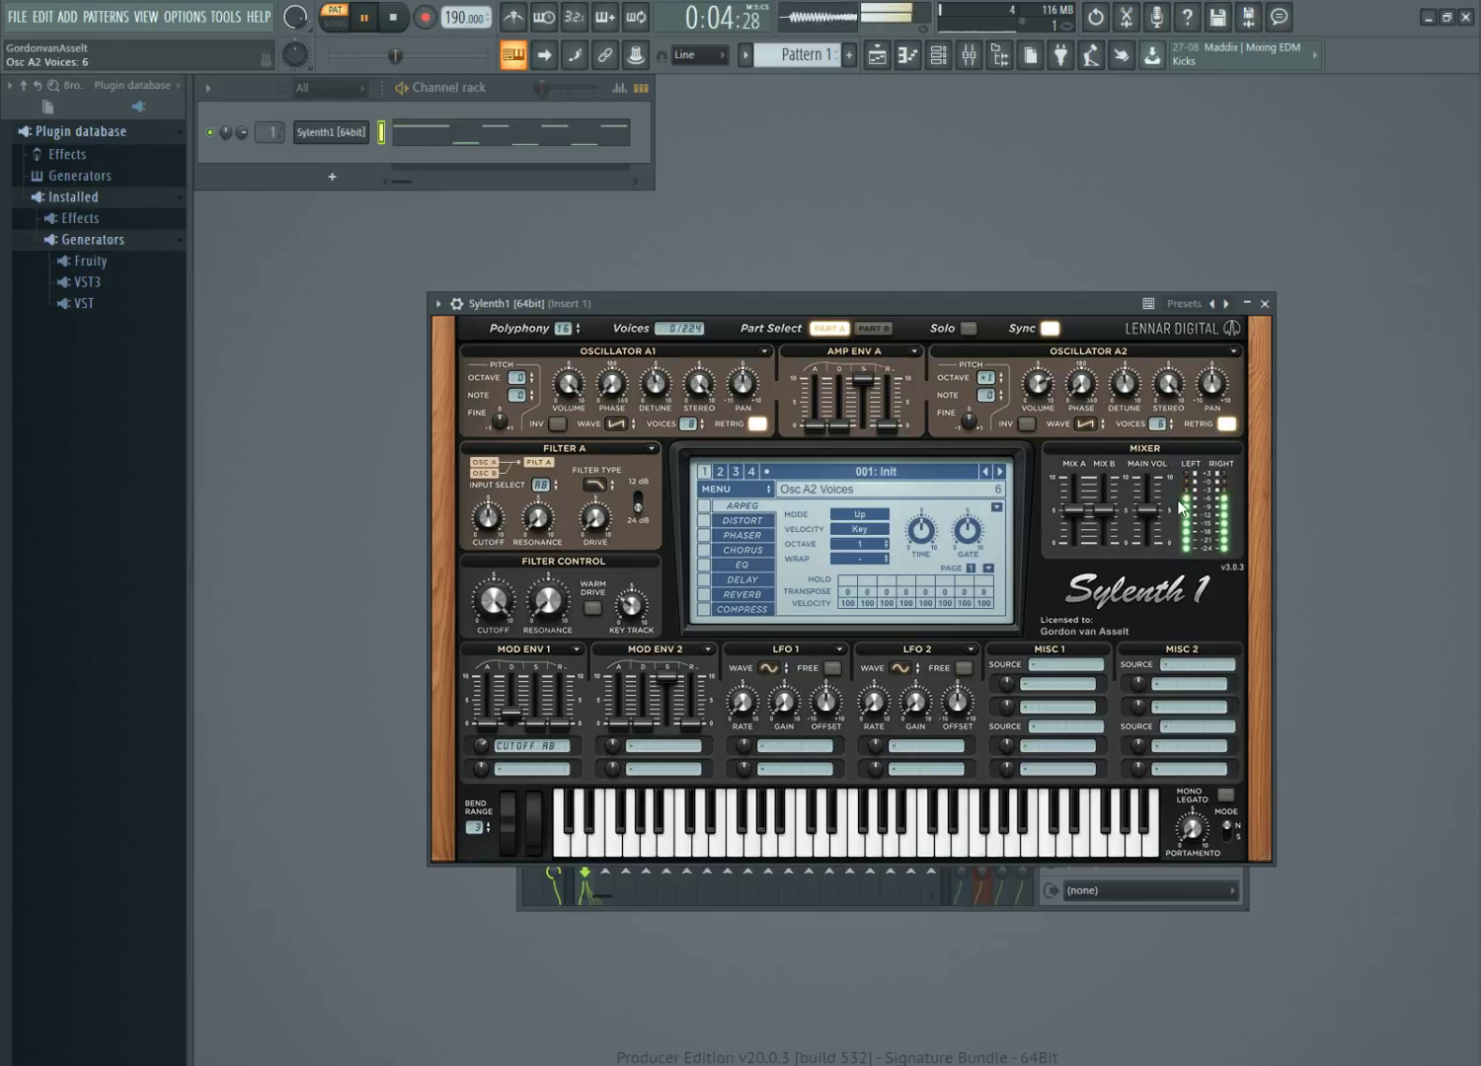
drag(687, 432, 708, 503)
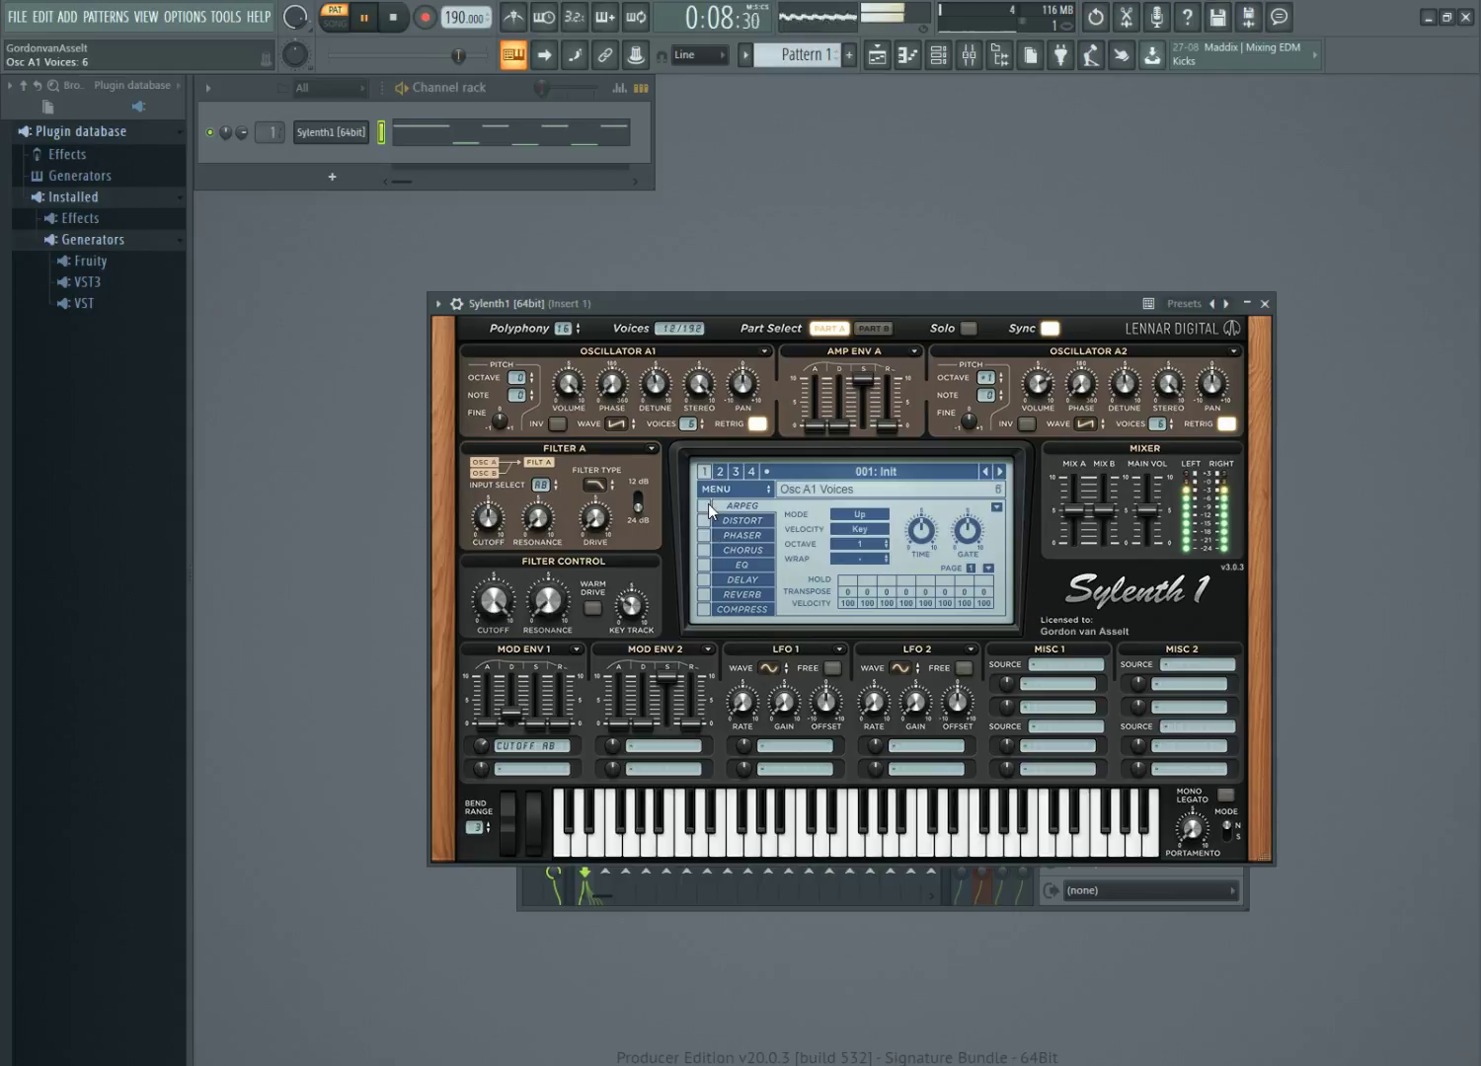
click(757, 423)
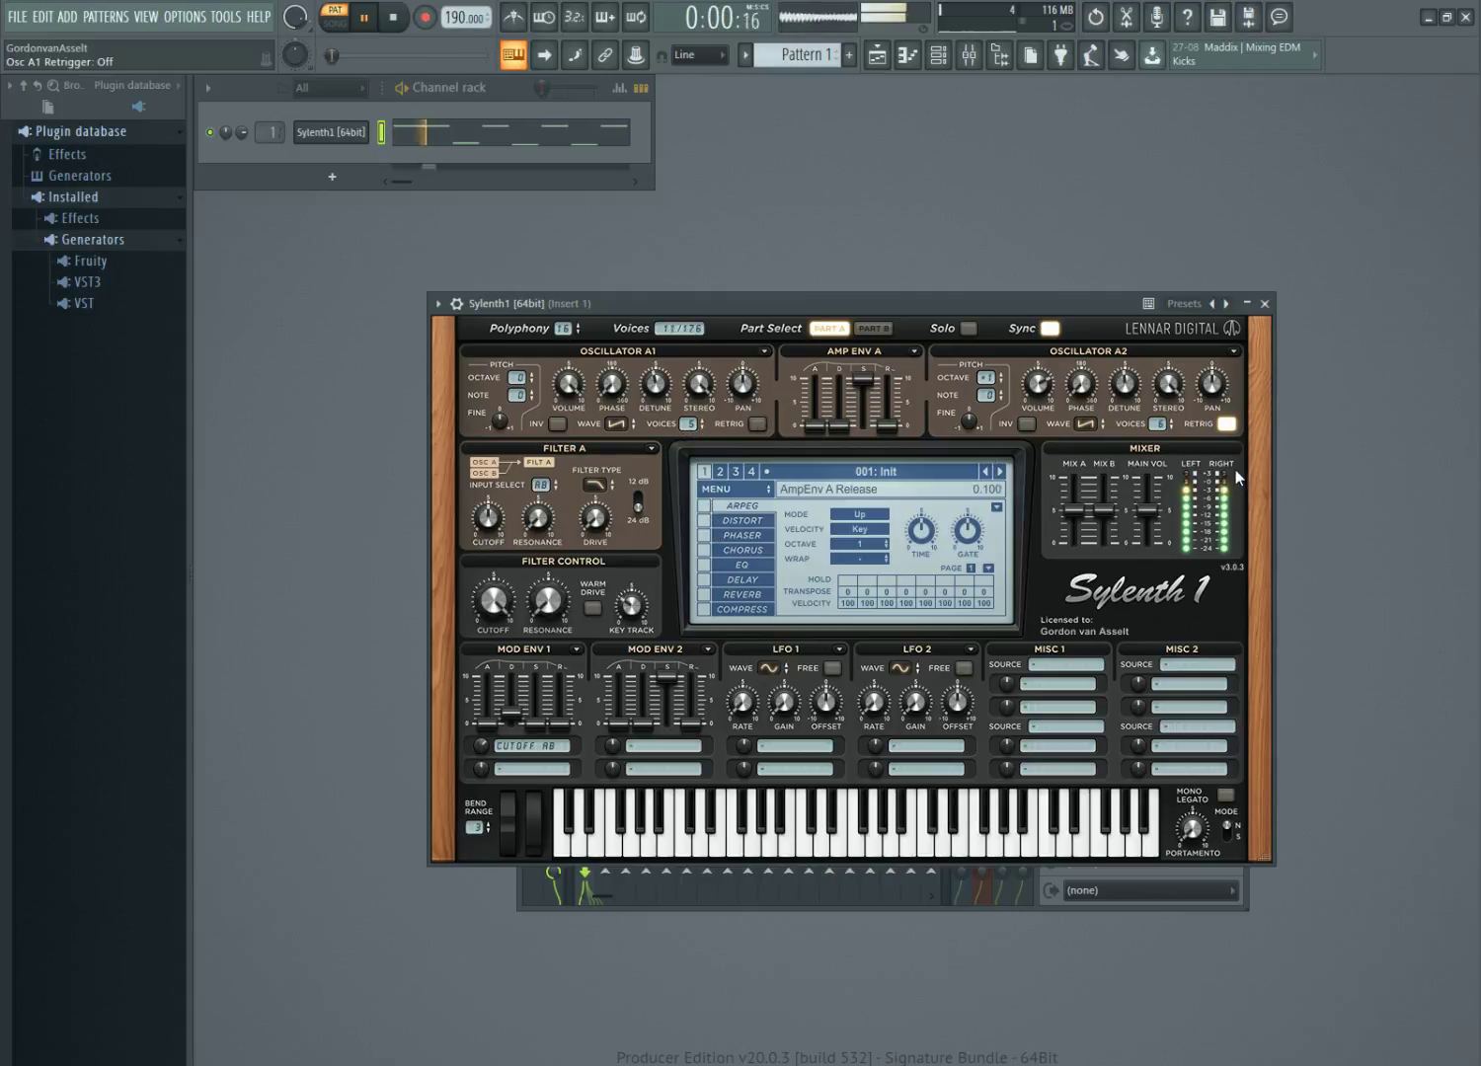
click(1226, 424)
drag(1161, 422, 1172, 408)
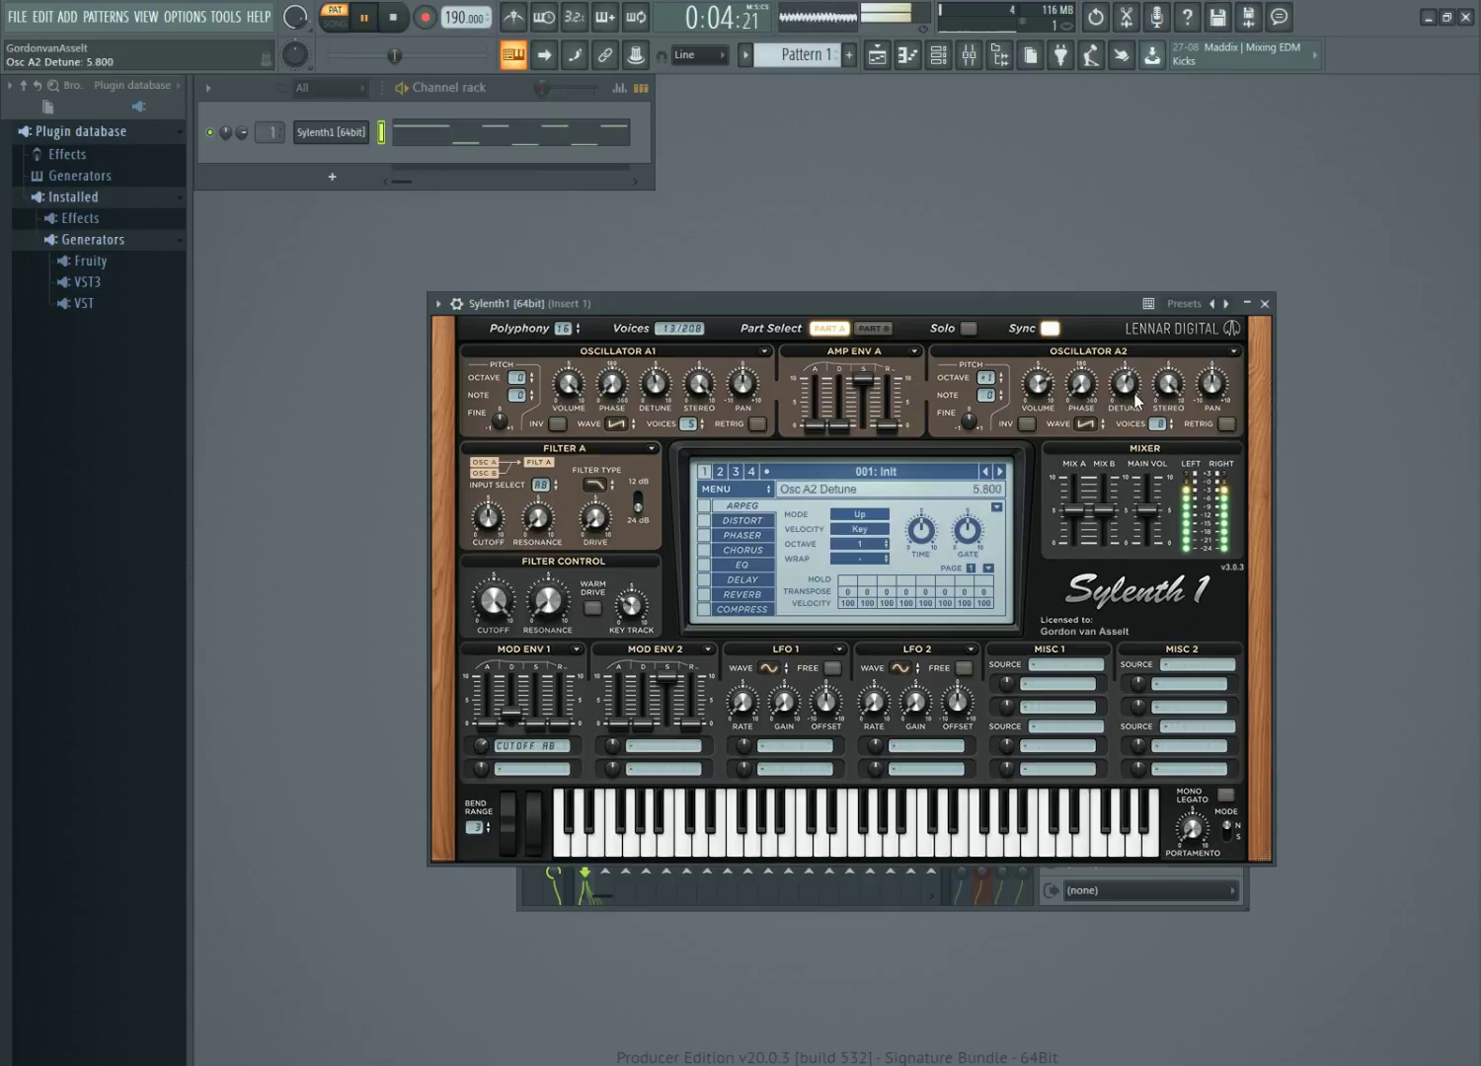
Set Oscillator A1's octave to -1 and A2's to 0, and audition the pattern with the filter control's cutoff at 3.167.
drag(487, 605, 548, 794)
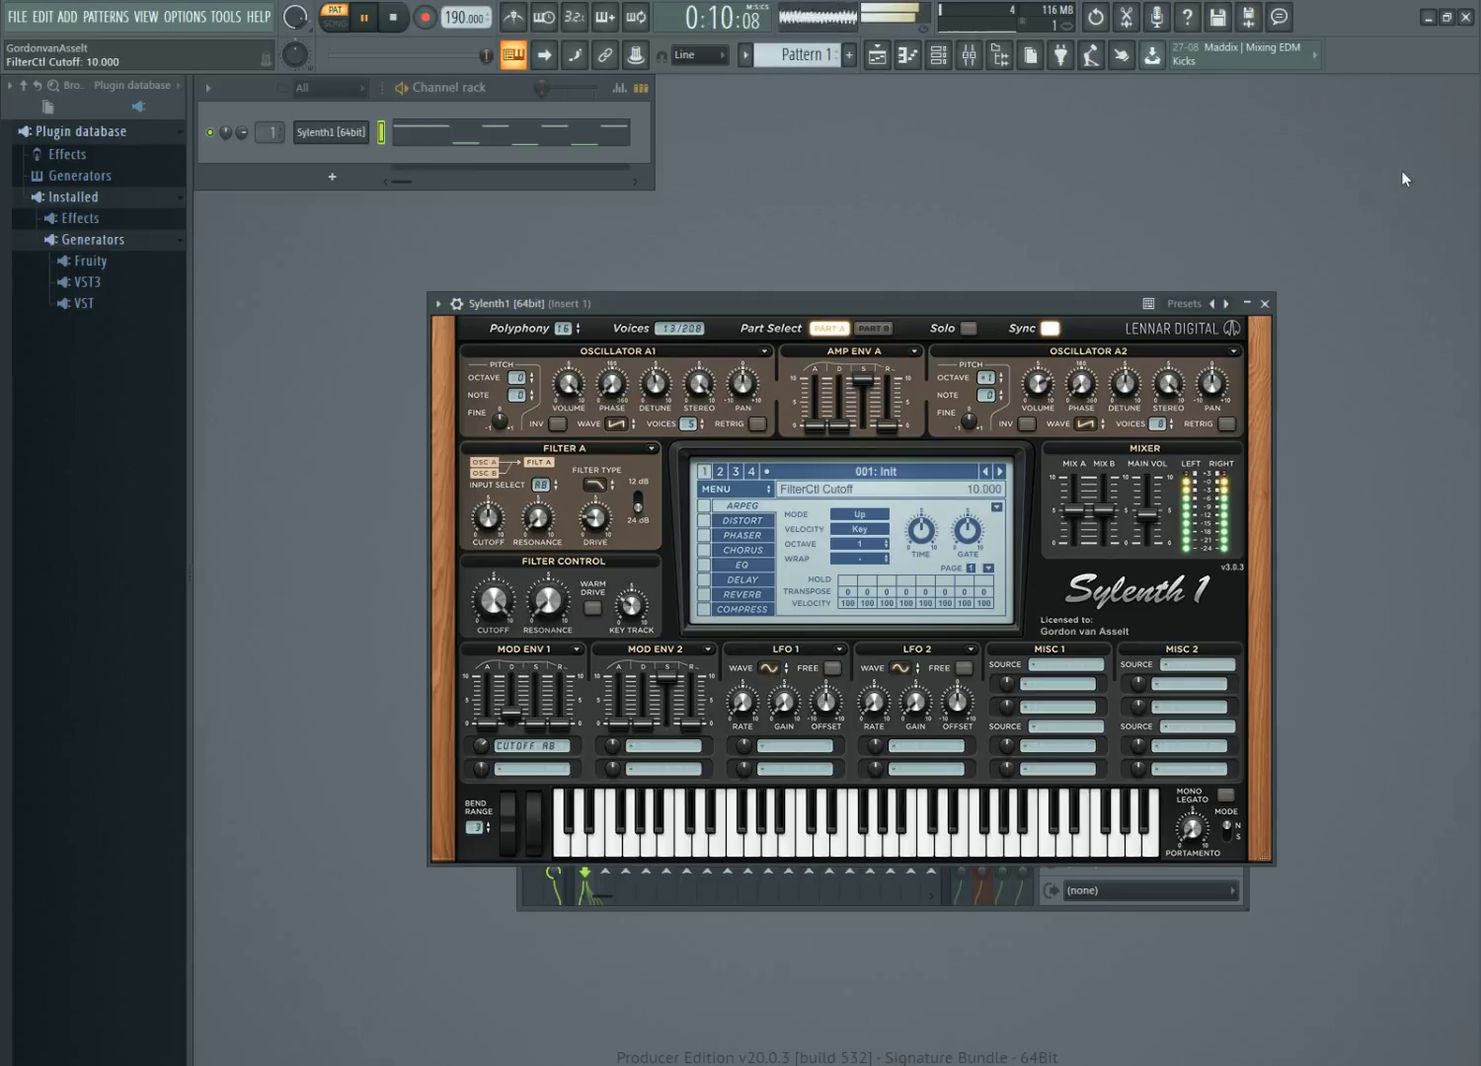
key(space)
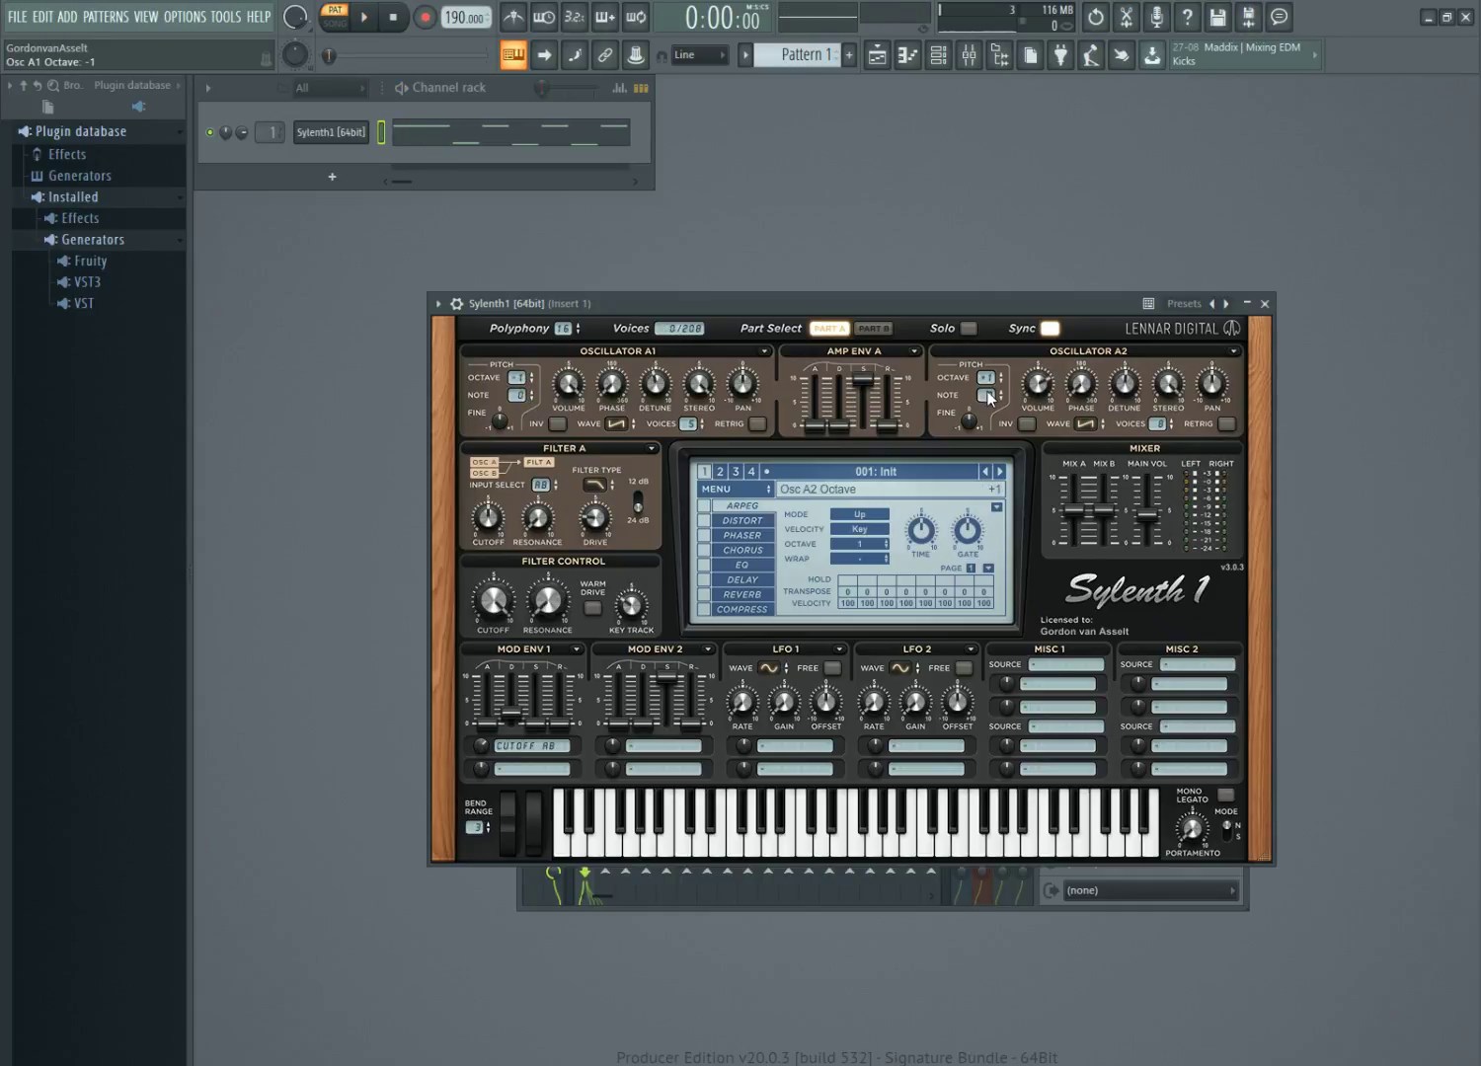
key(space)
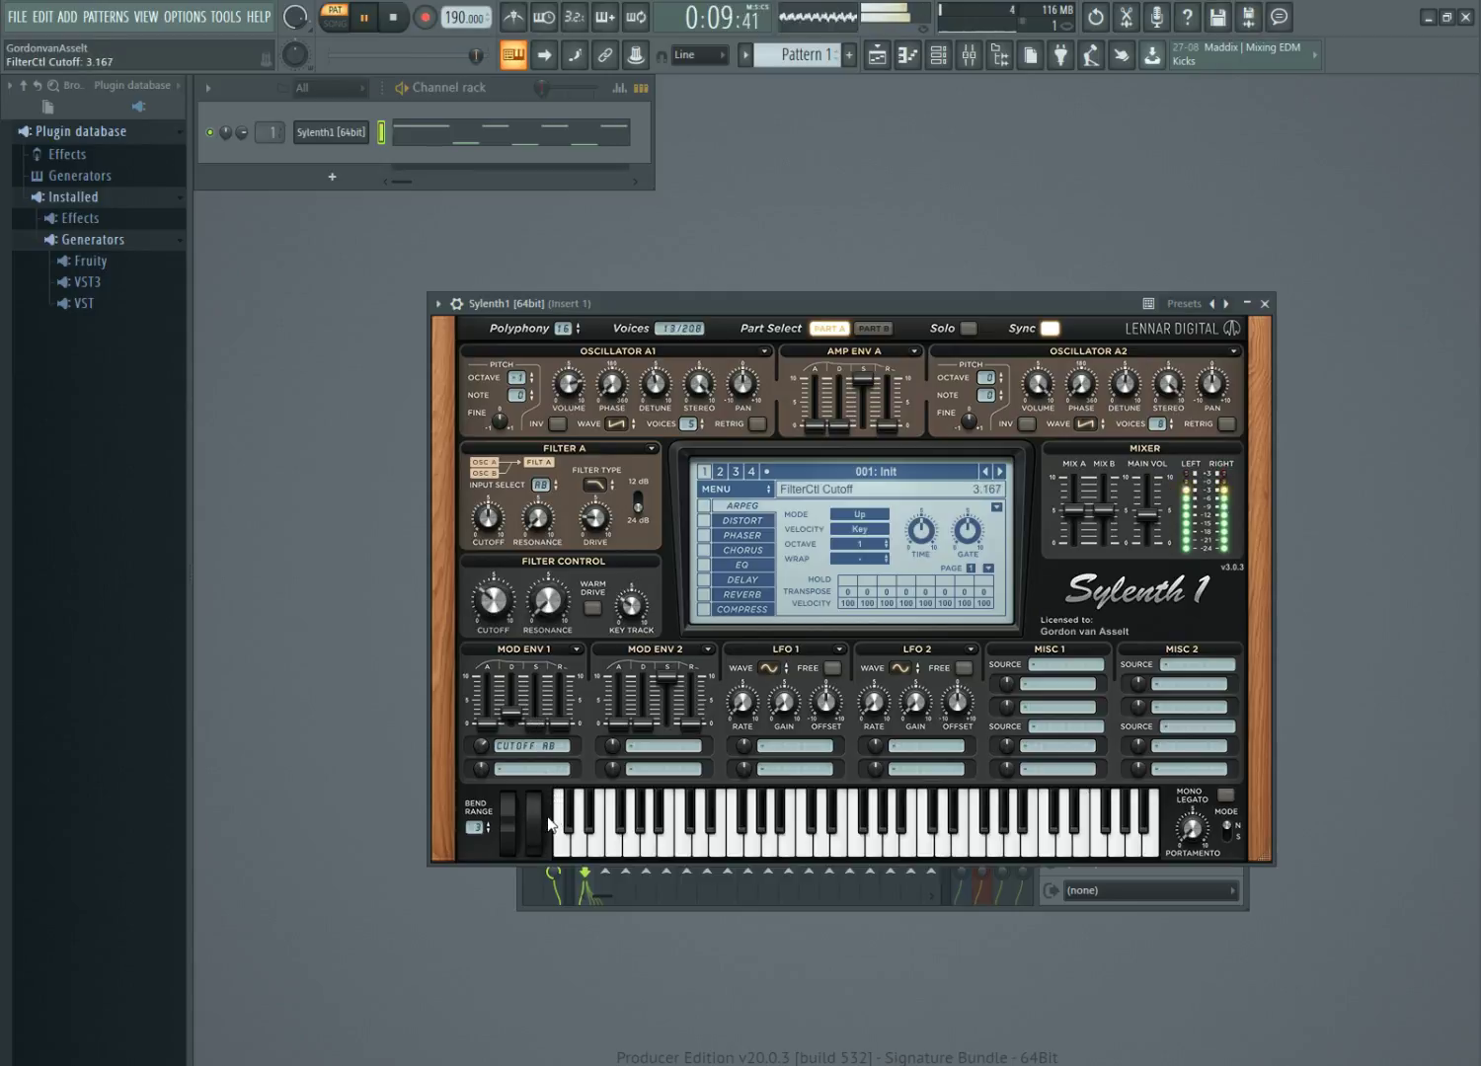
key(space)
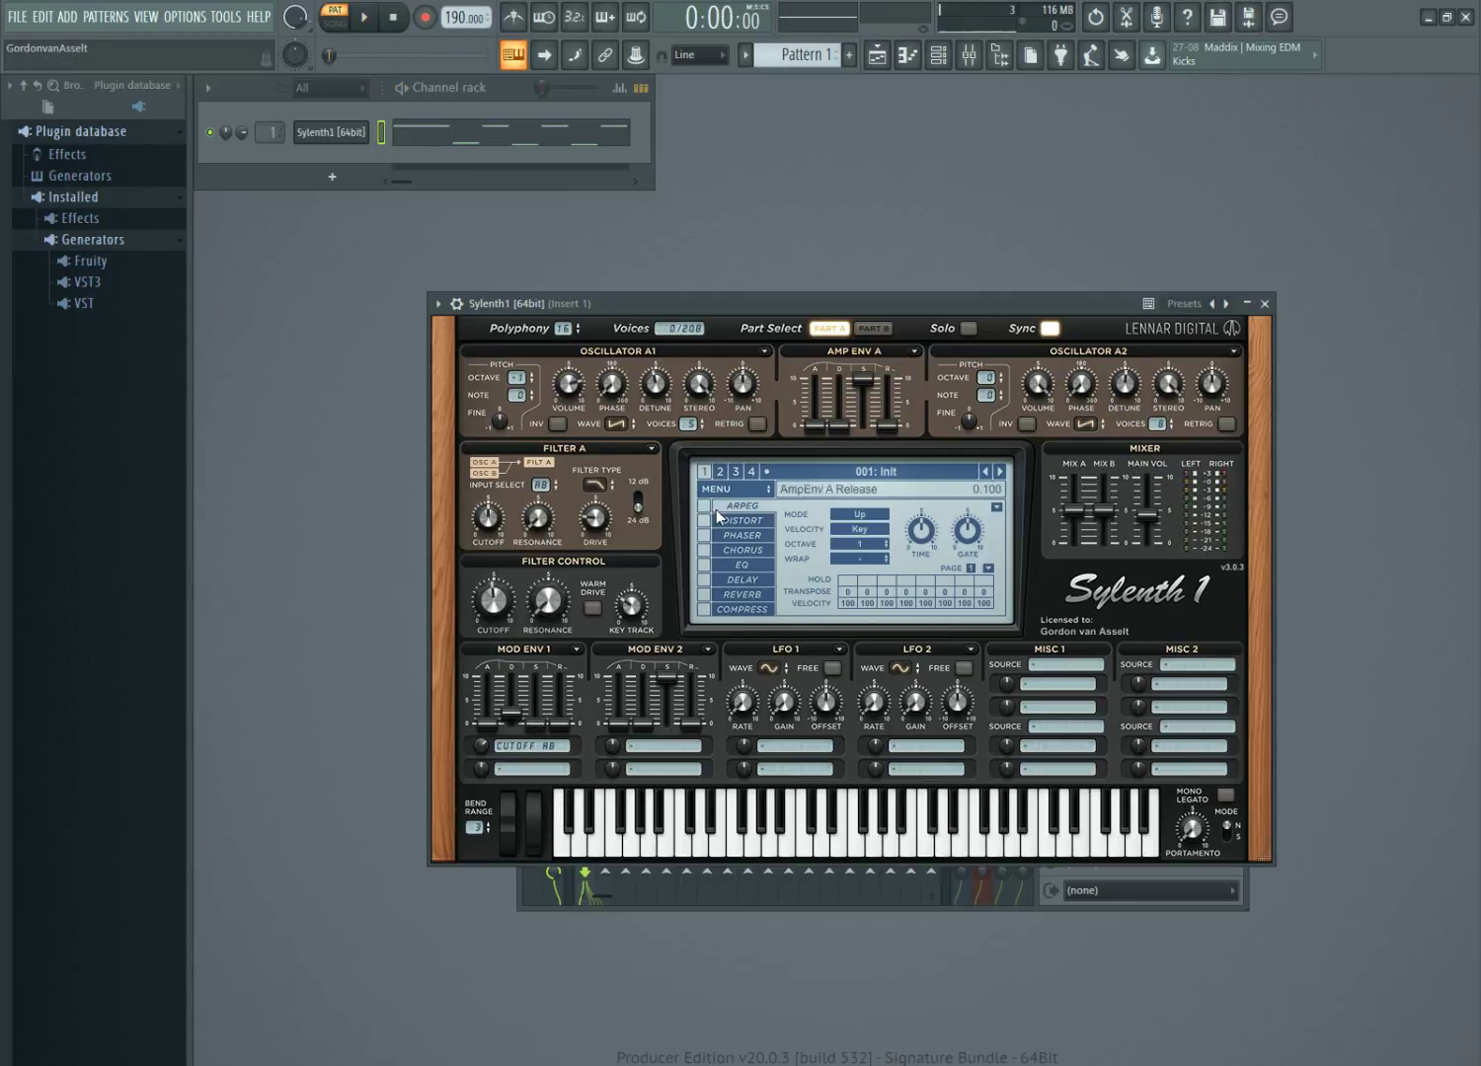
drag(482, 621, 1279, 247)
Close the synth's window and reposition the mixer.
click(1264, 304)
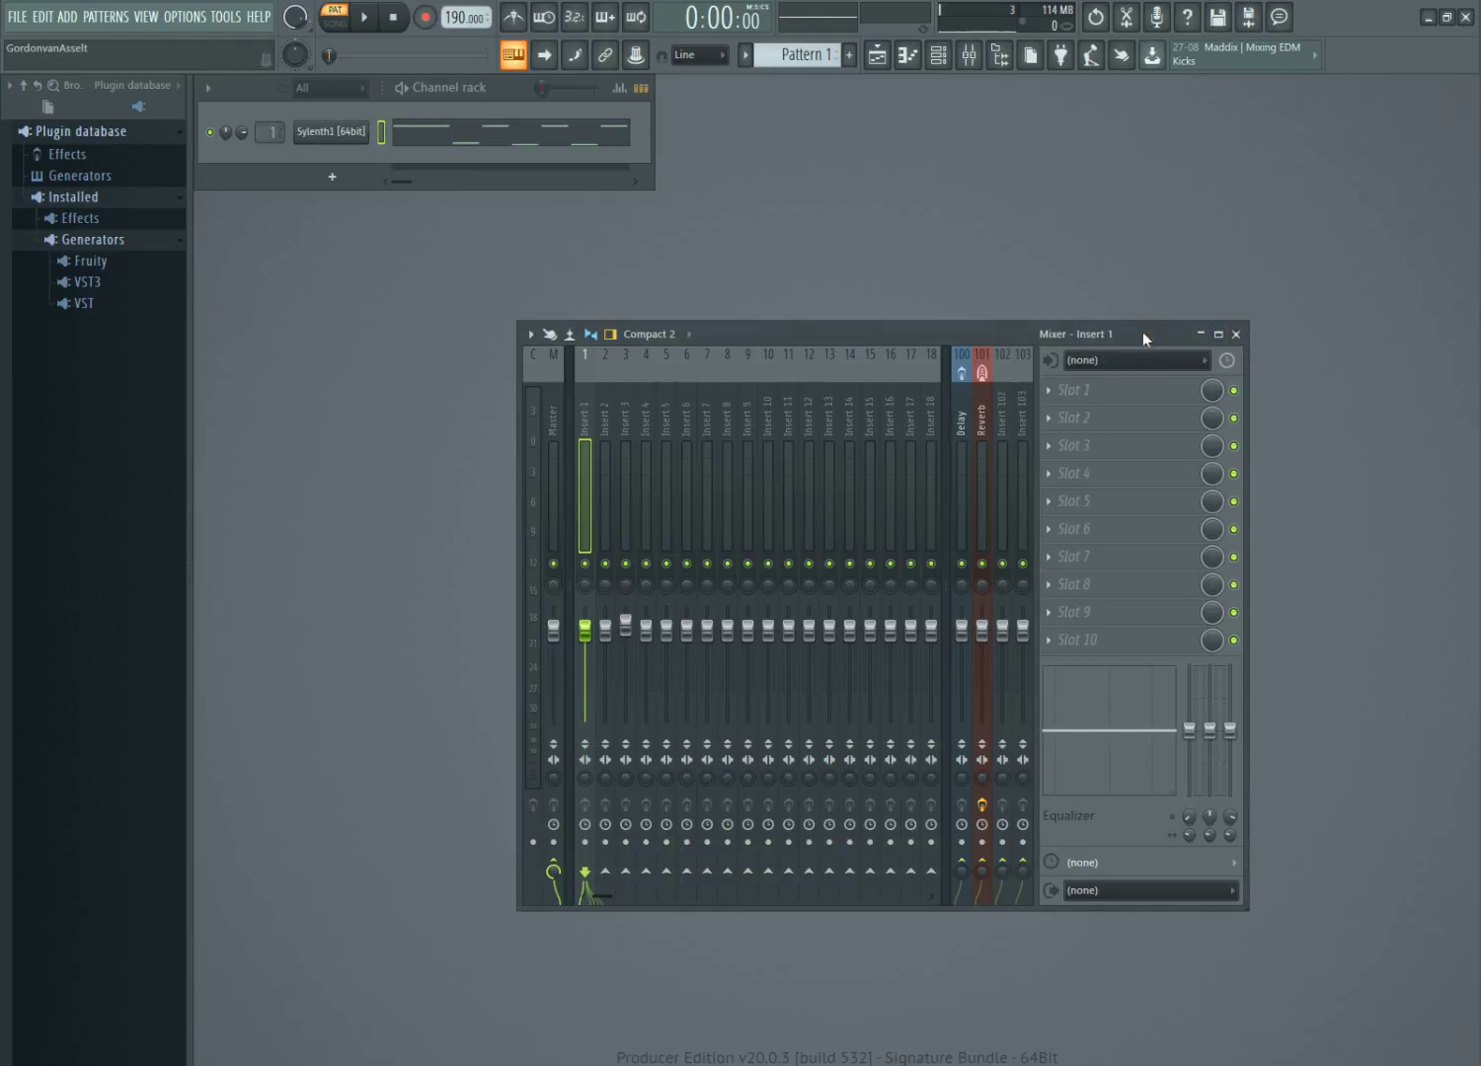
drag(1143, 331, 1120, 302)
click(1080, 388)
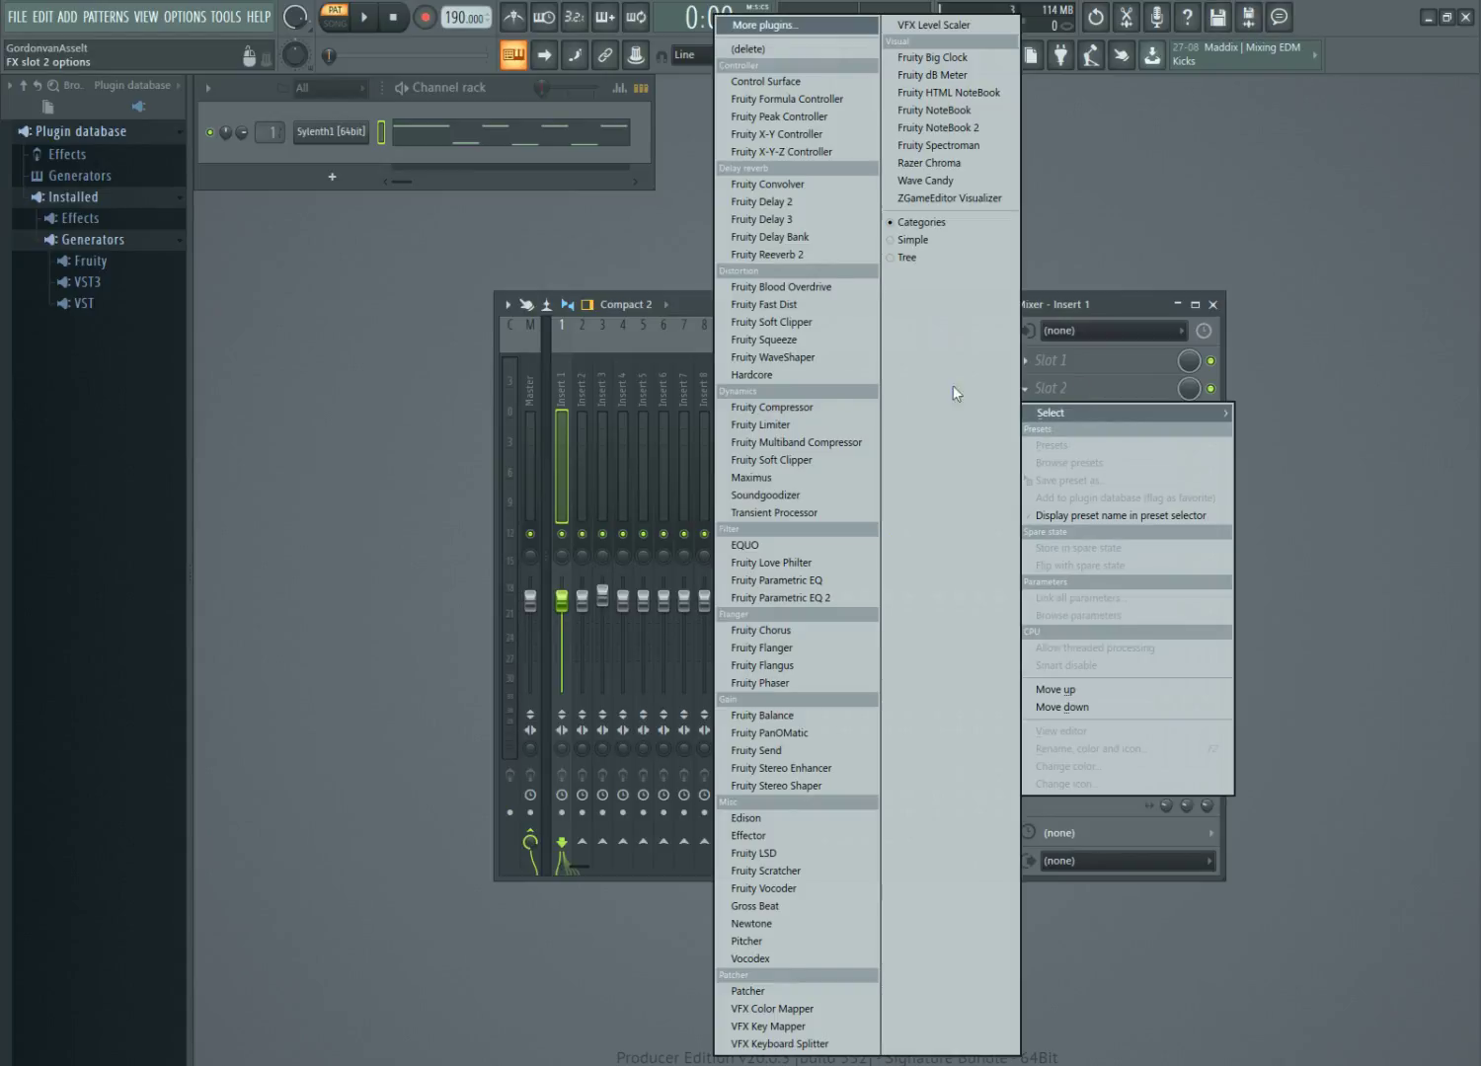
click(561, 428)
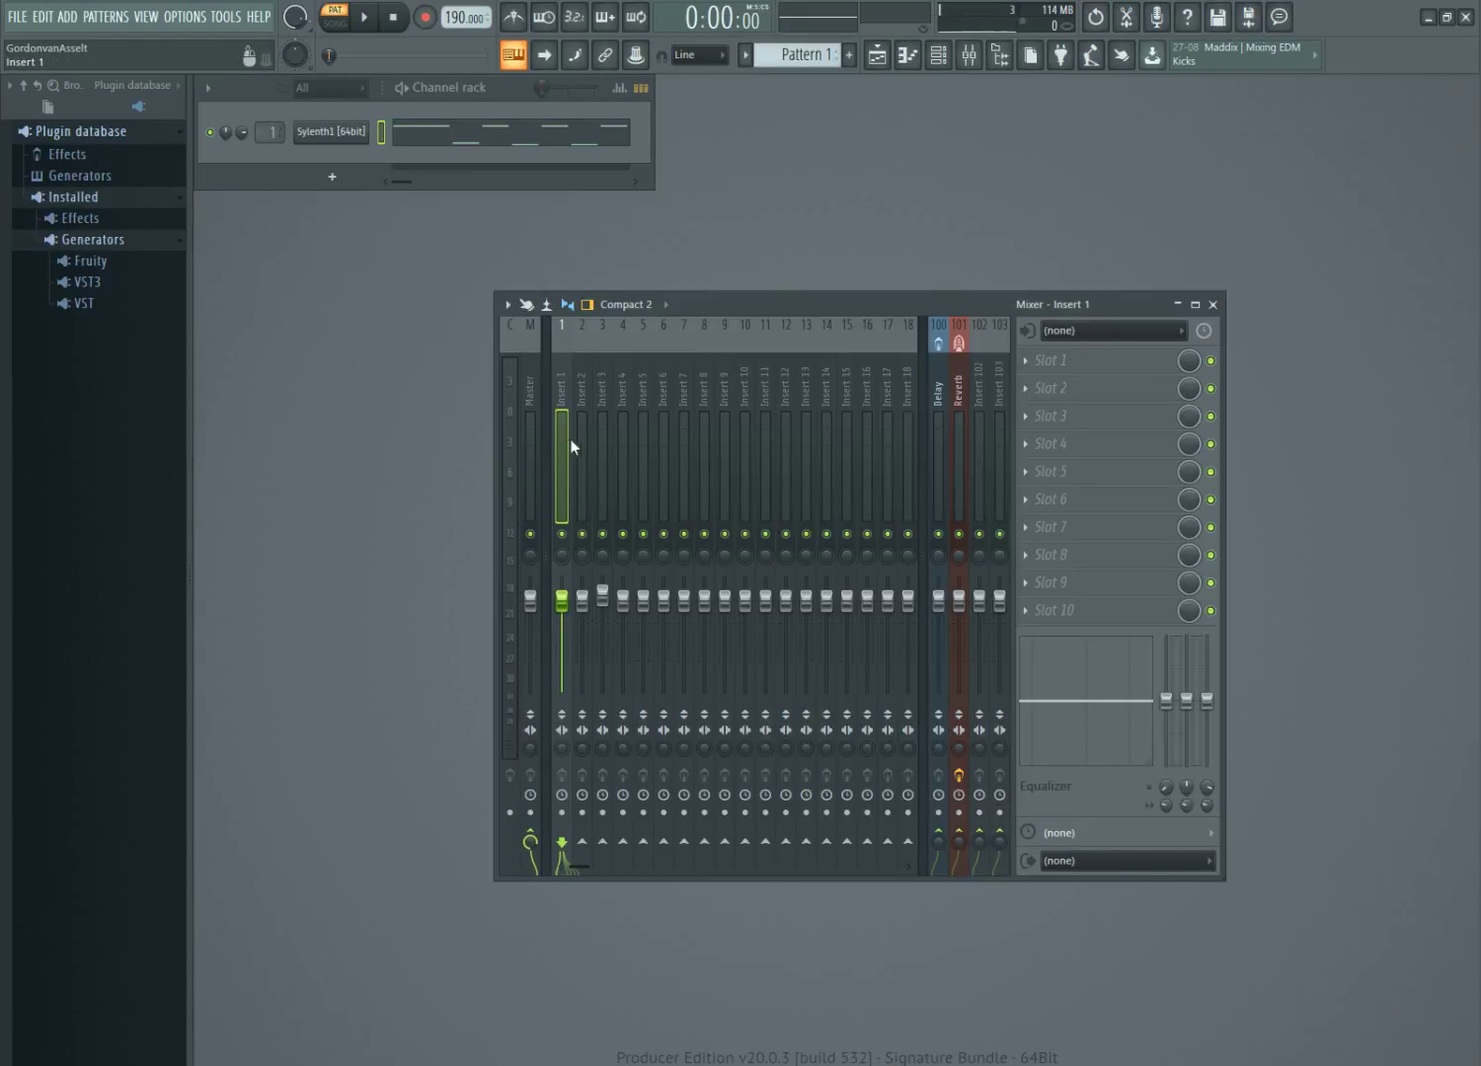
click(1122, 440)
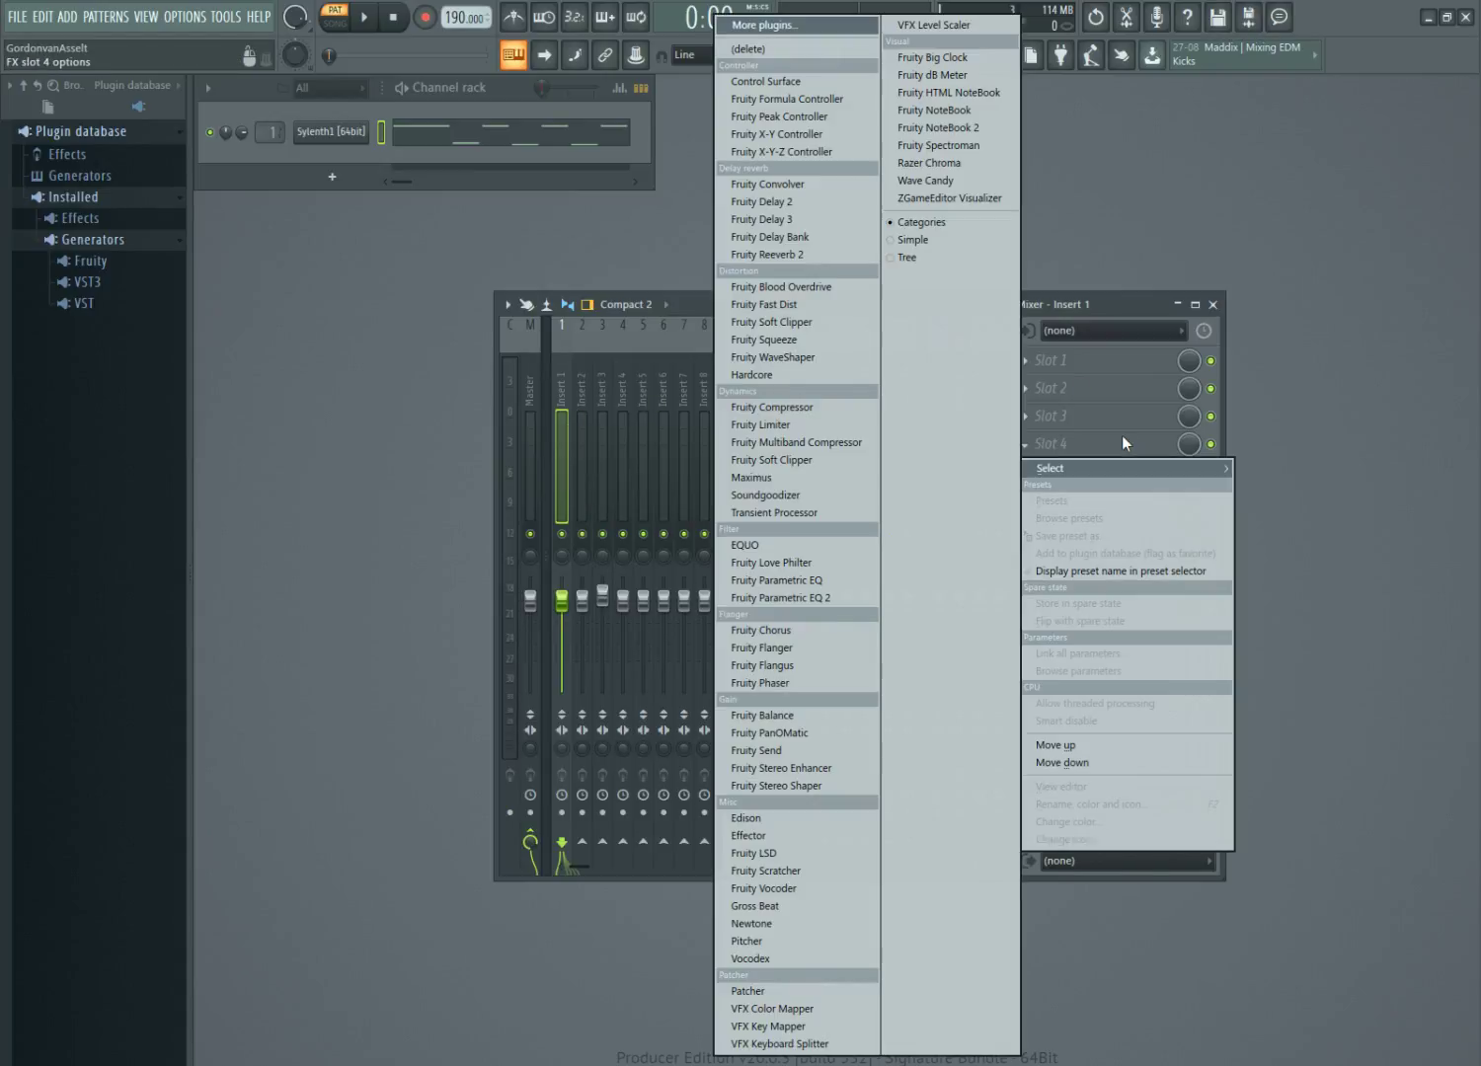
click(1129, 294)
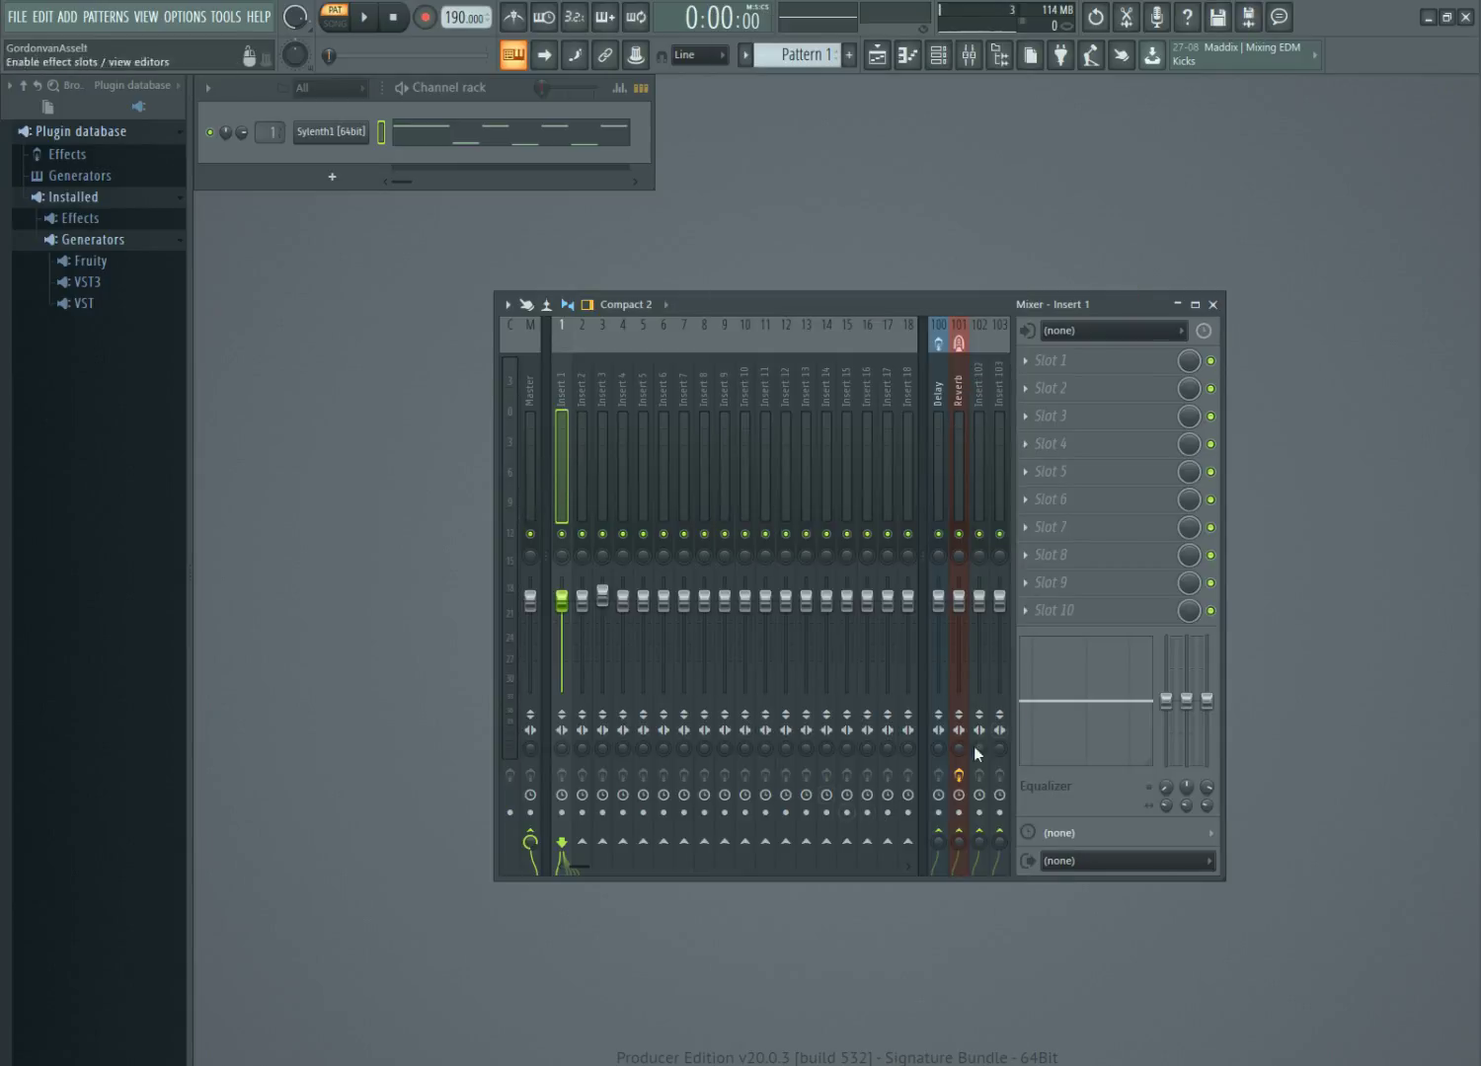
click(945, 462)
click(562, 449)
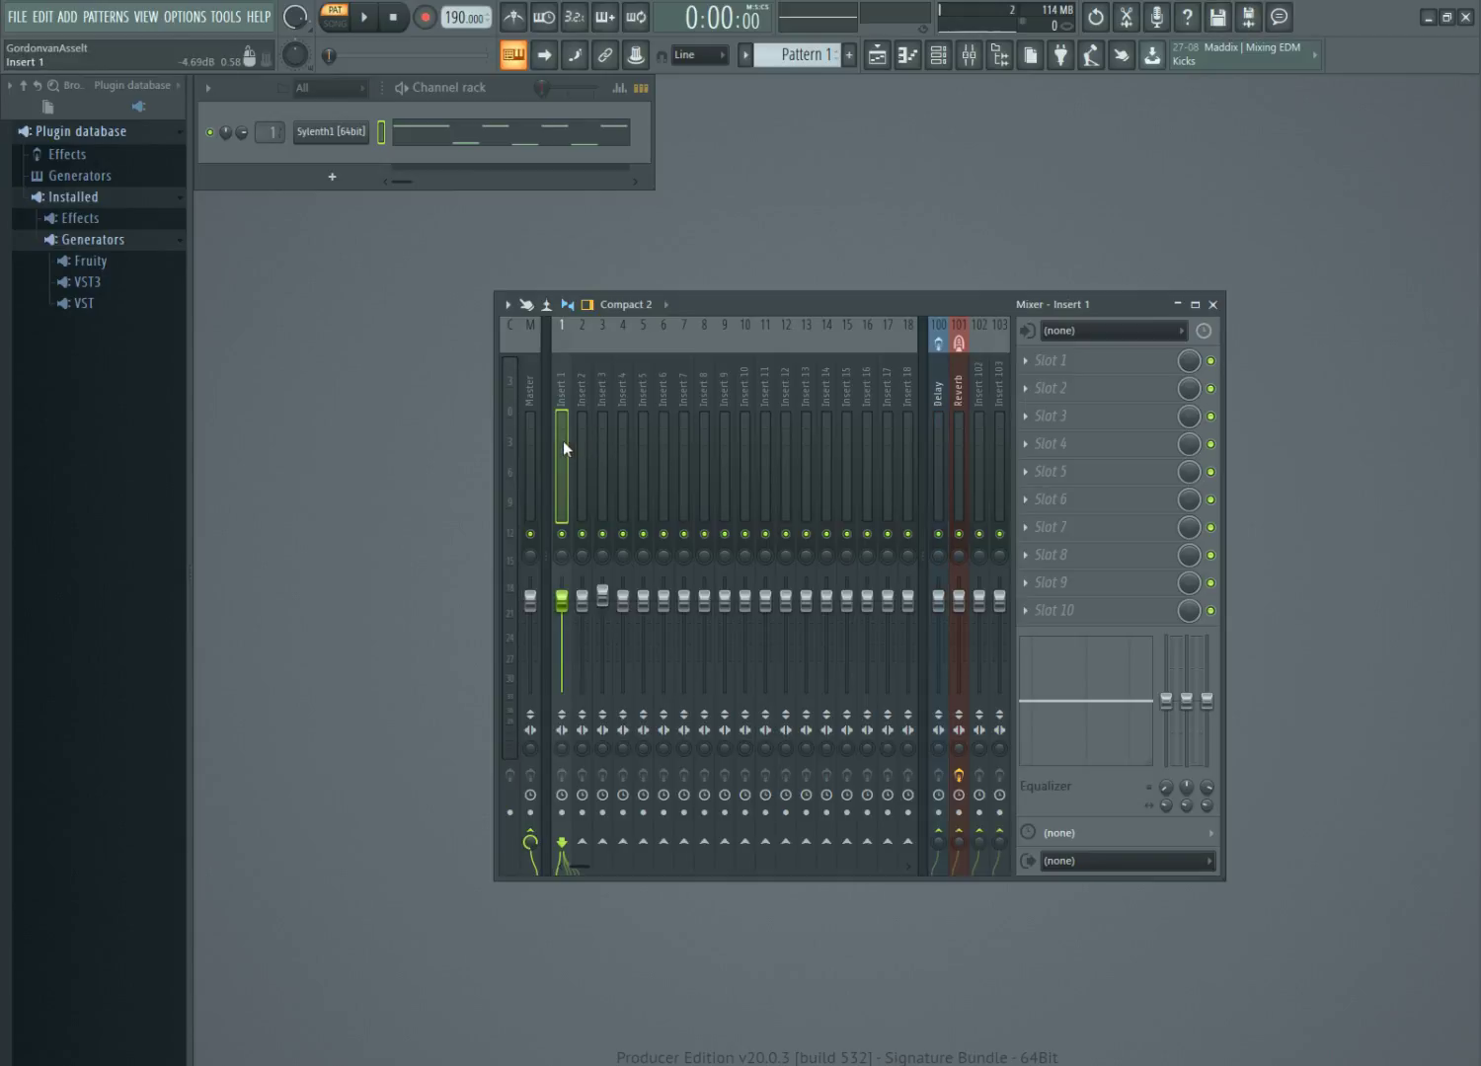
drag(941, 395, 998, 423)
click(568, 462)
click(582, 474)
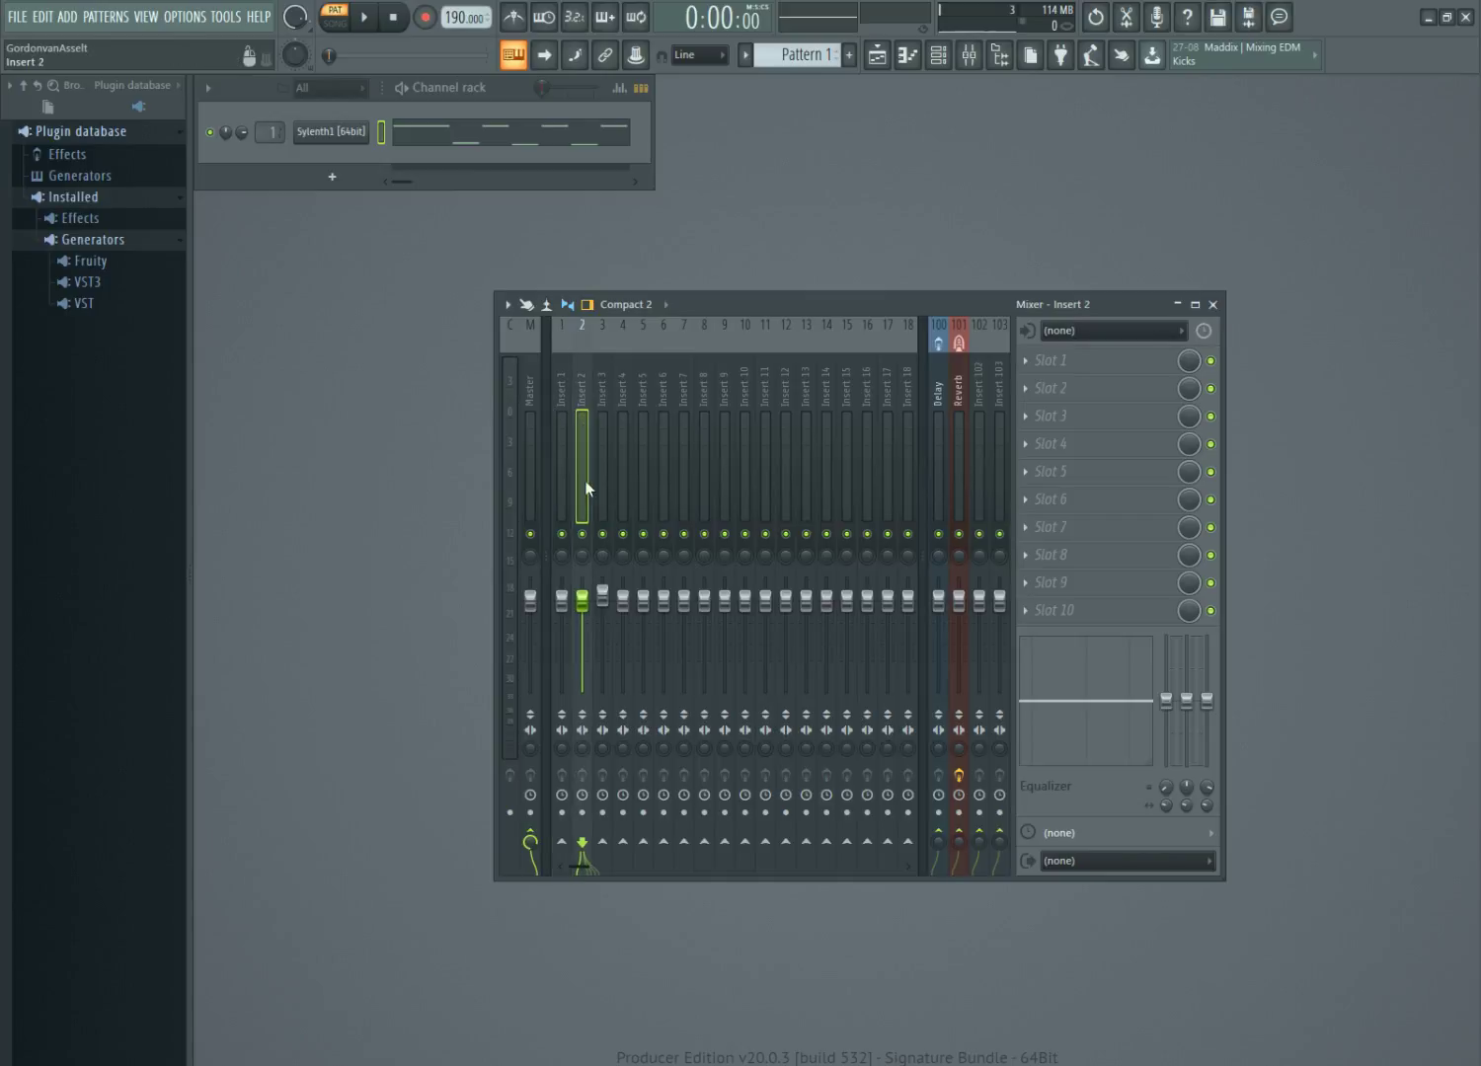
click(560, 445)
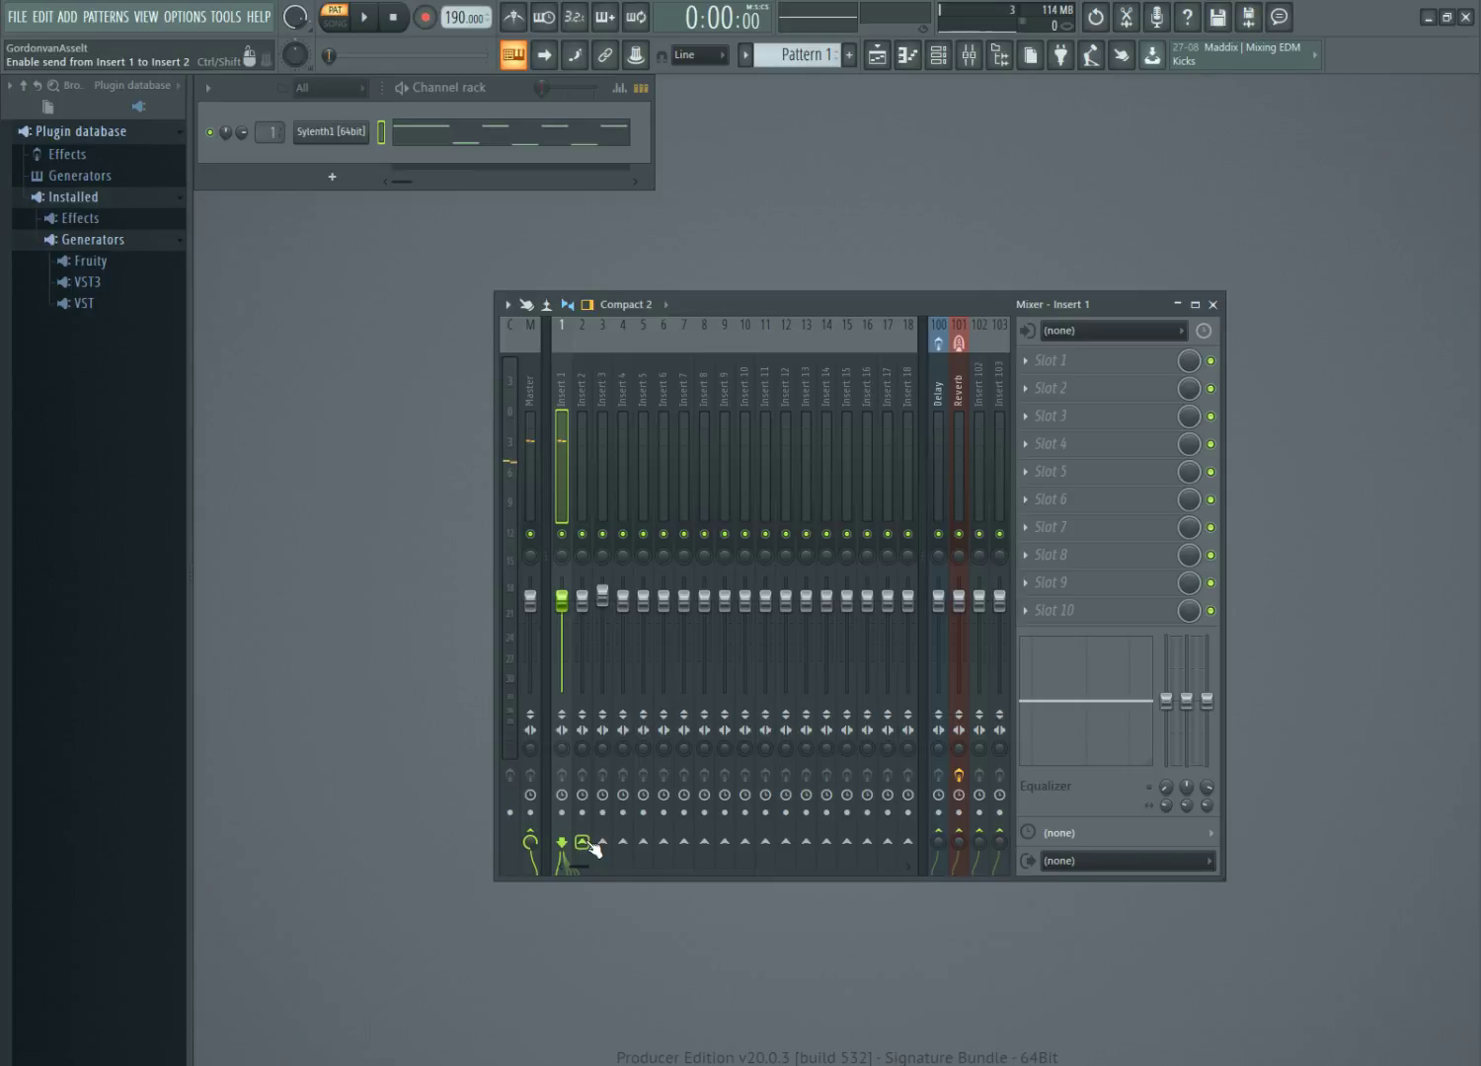
click(573, 489)
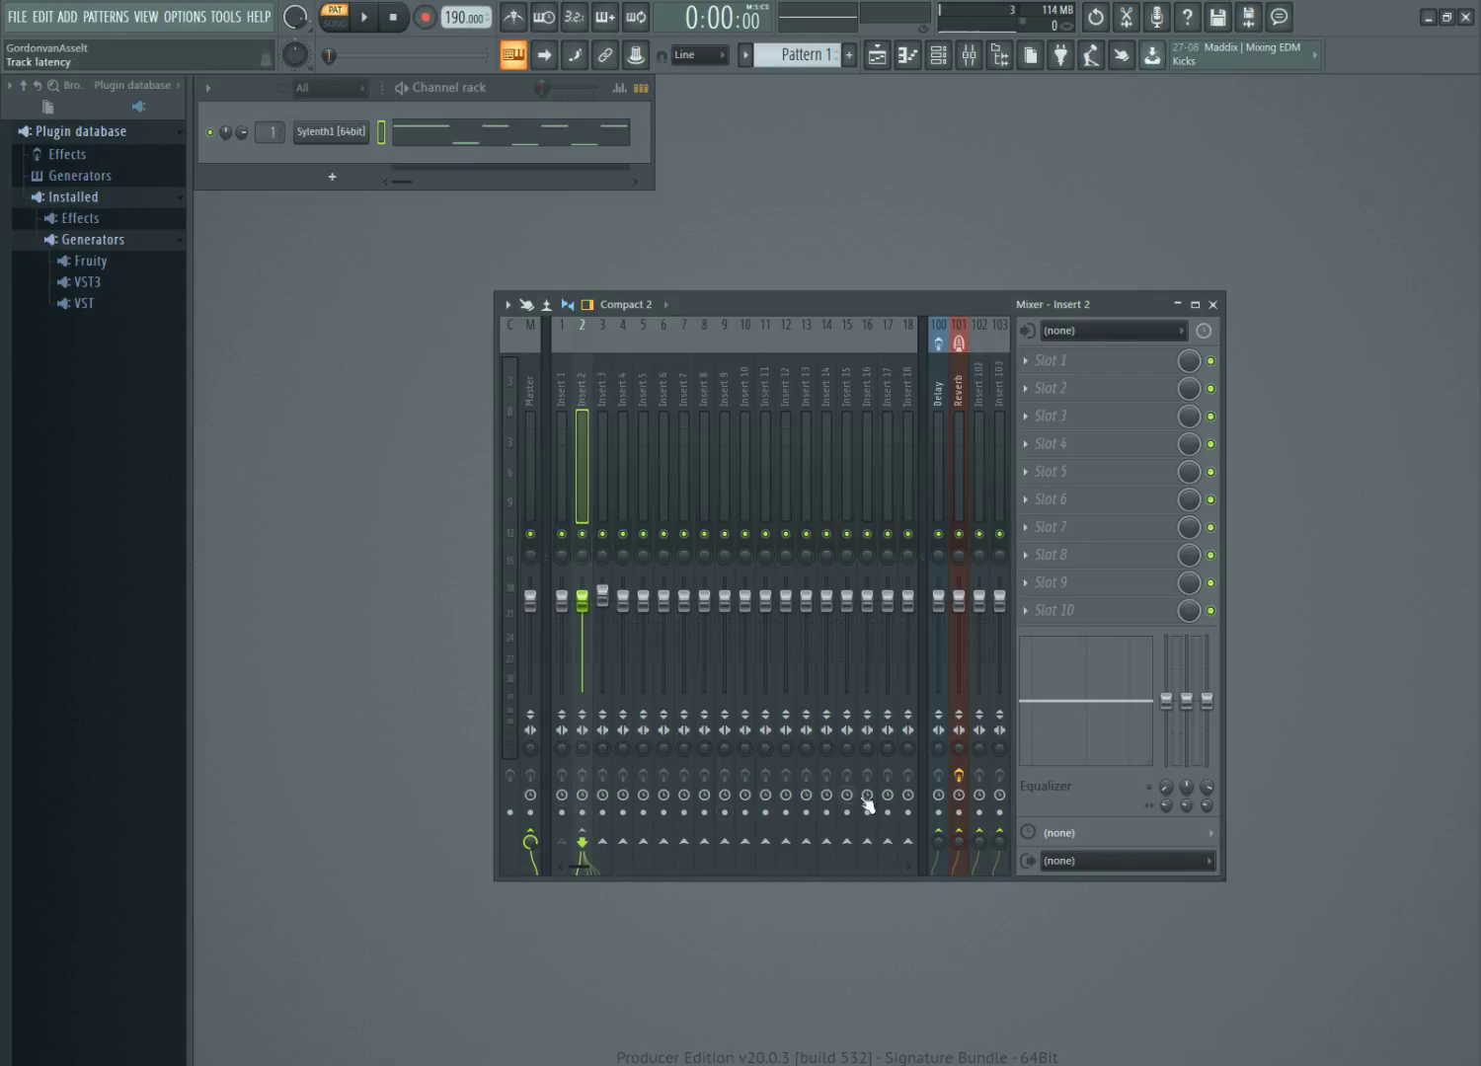
click(559, 465)
click(579, 459)
Select mixer track Insert 1, enable its send to the Delay track, and play the pattern.
click(569, 476)
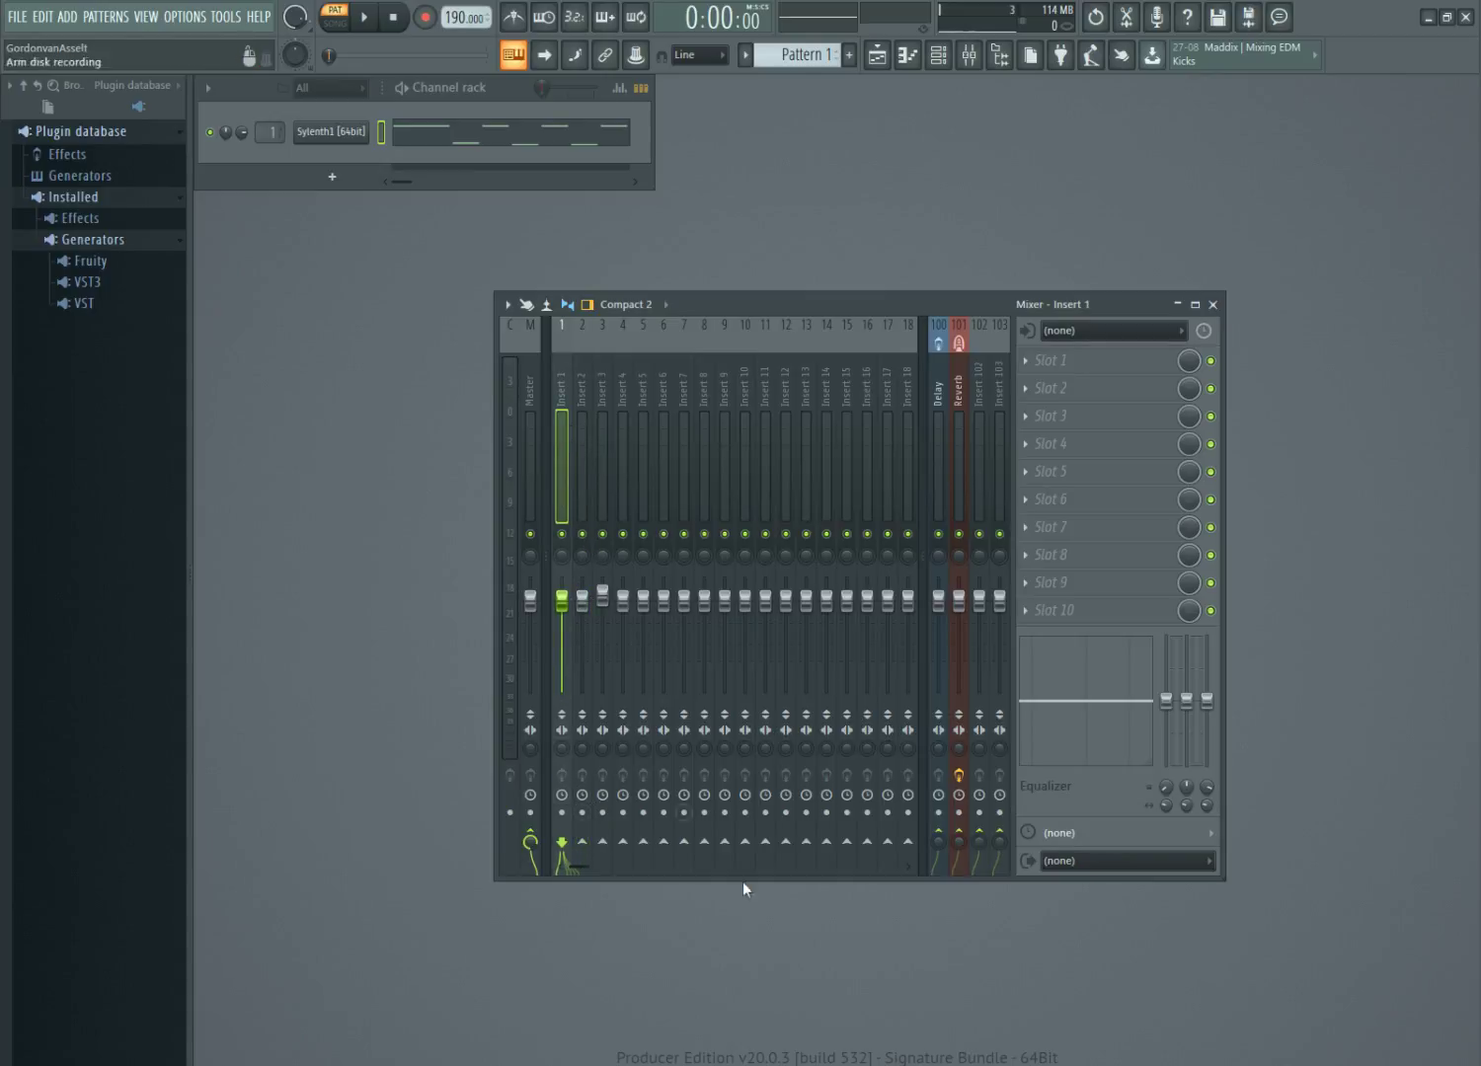
drag(937, 841, 937, 838)
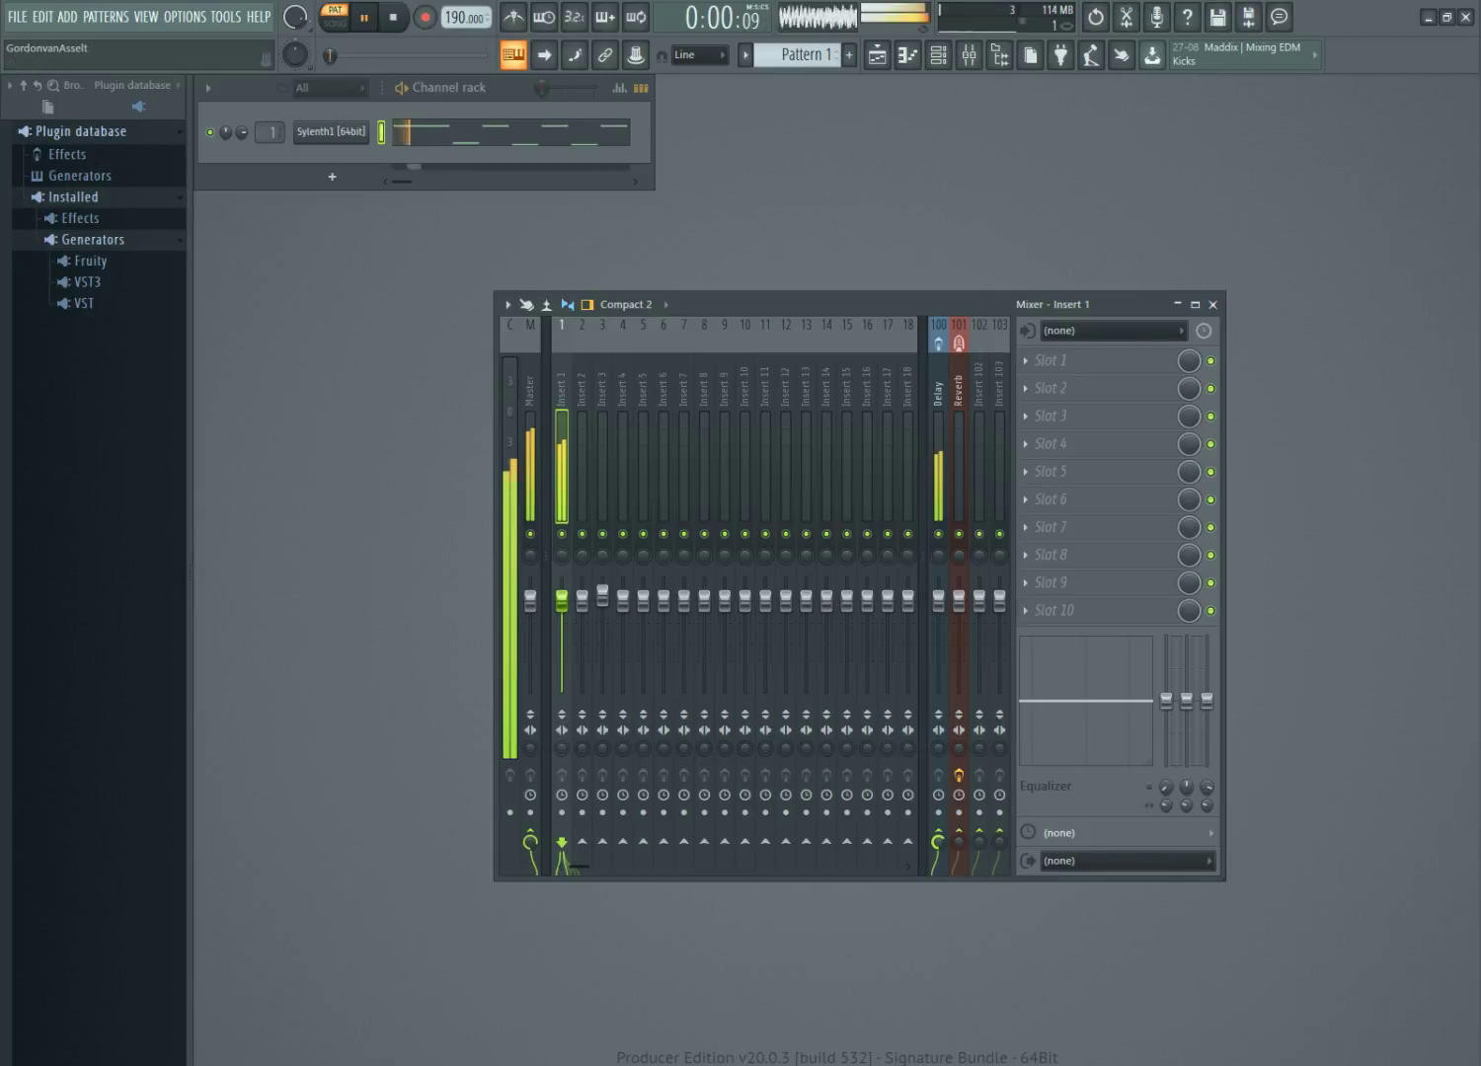
Load Fruity Delay 3 on the Delay mixer track and enable its tempo sync and keep pitch with a time of 4:0.
click(937, 472)
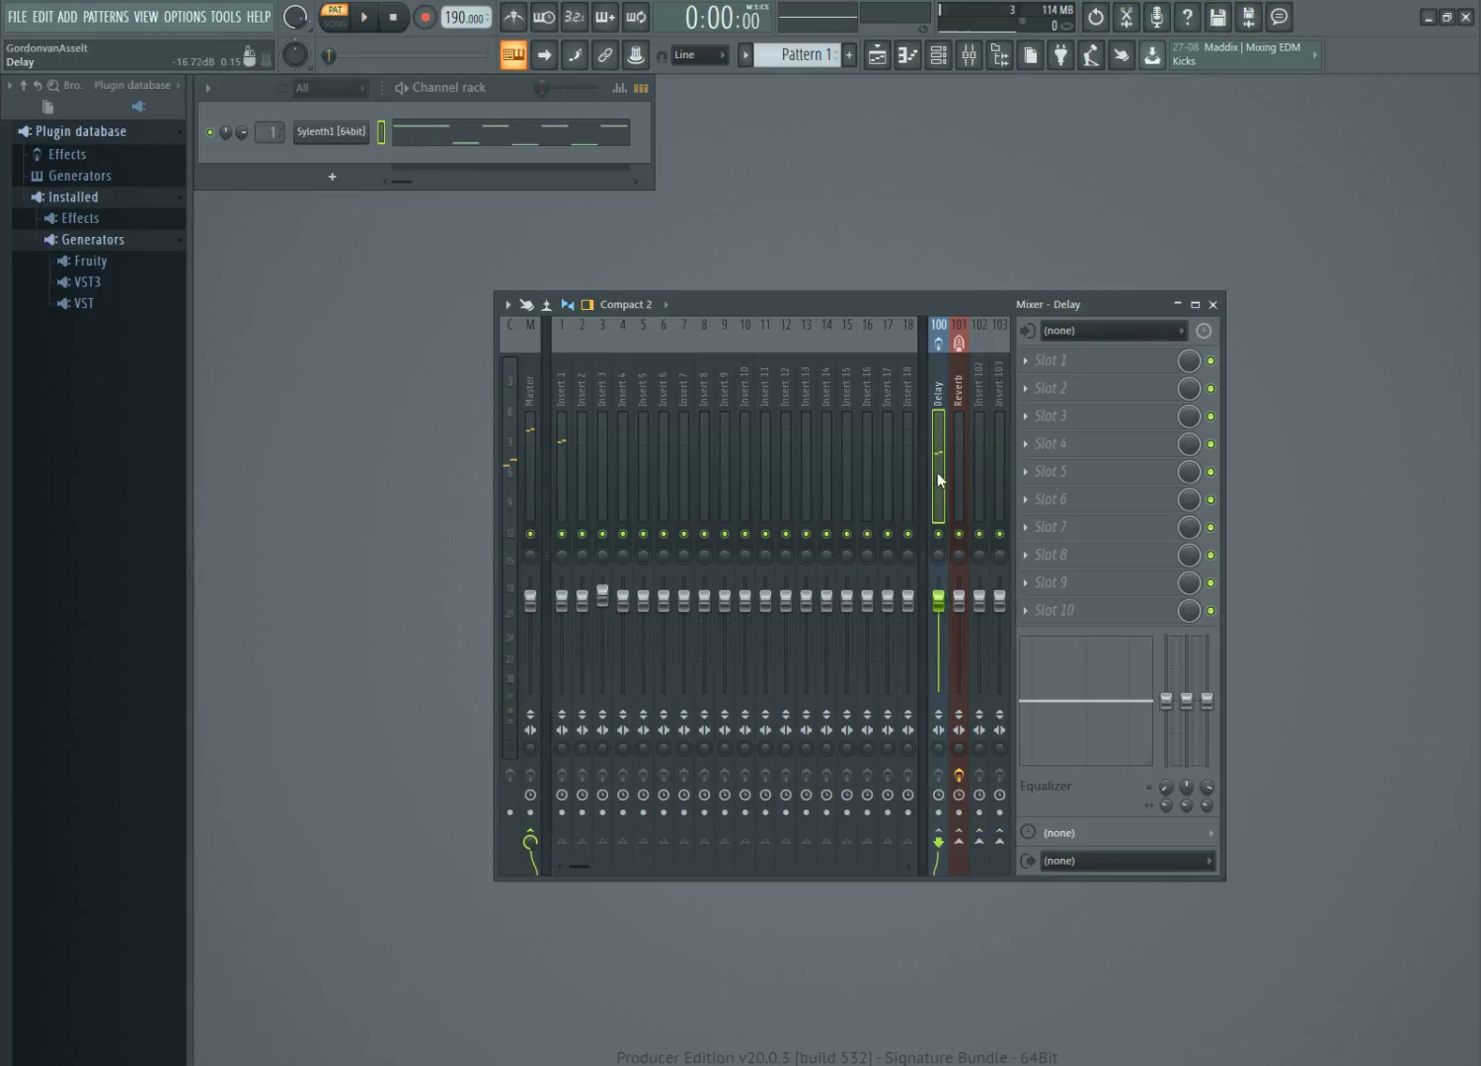
click(1037, 447)
click(832, 32)
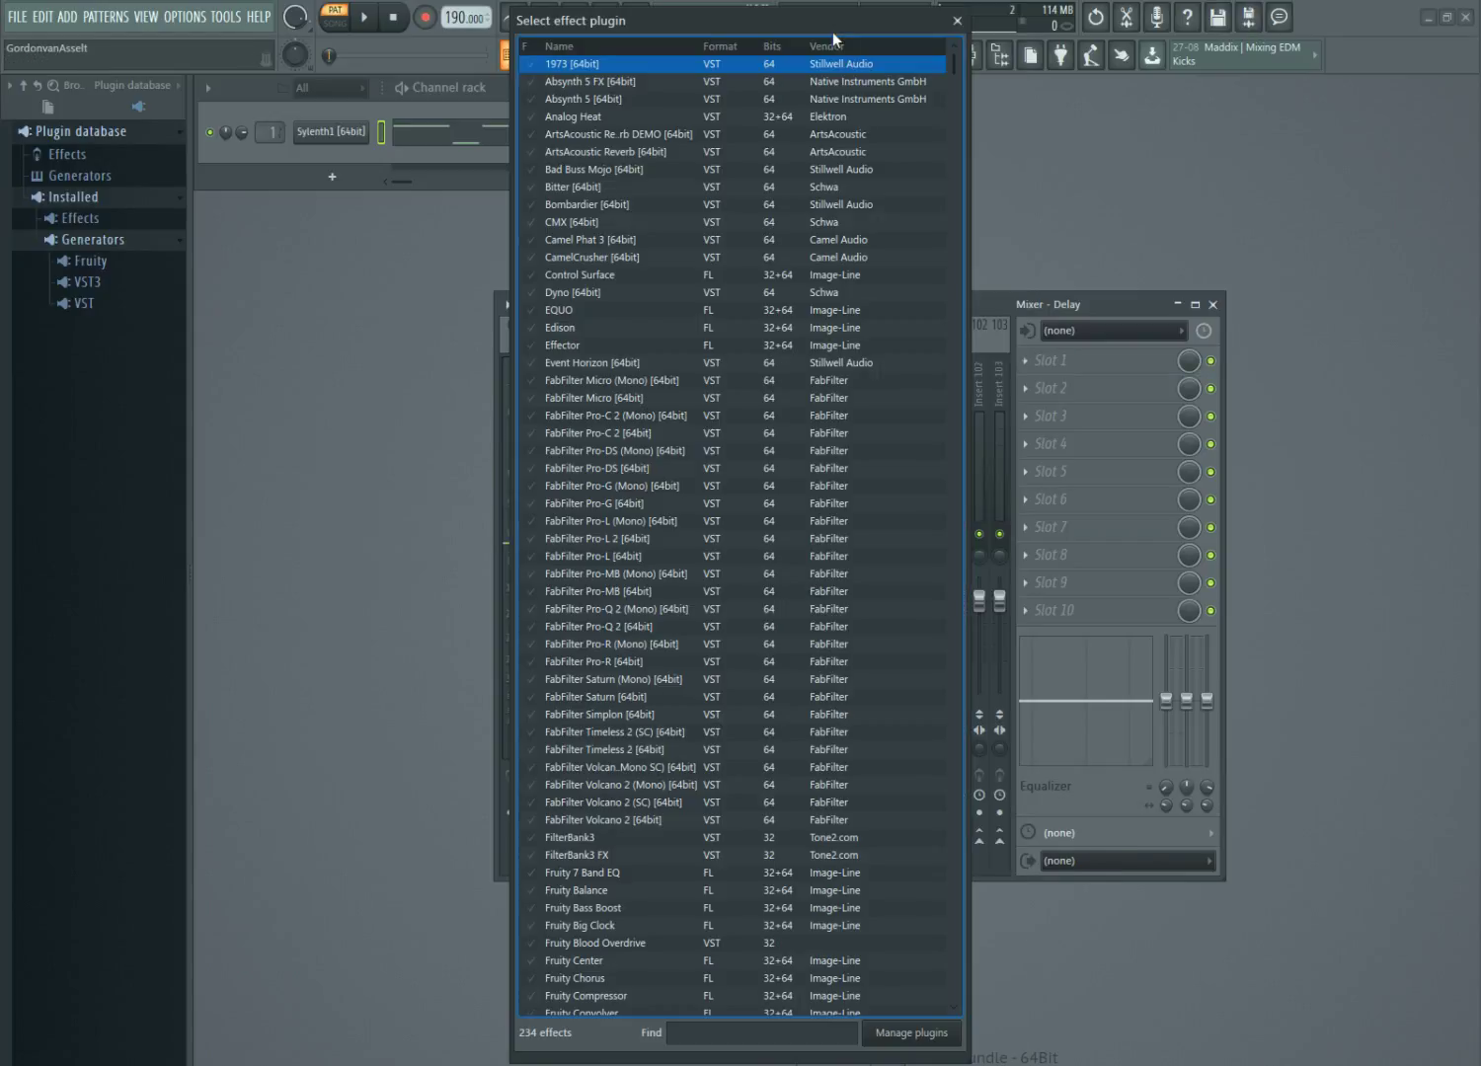
text(delay)
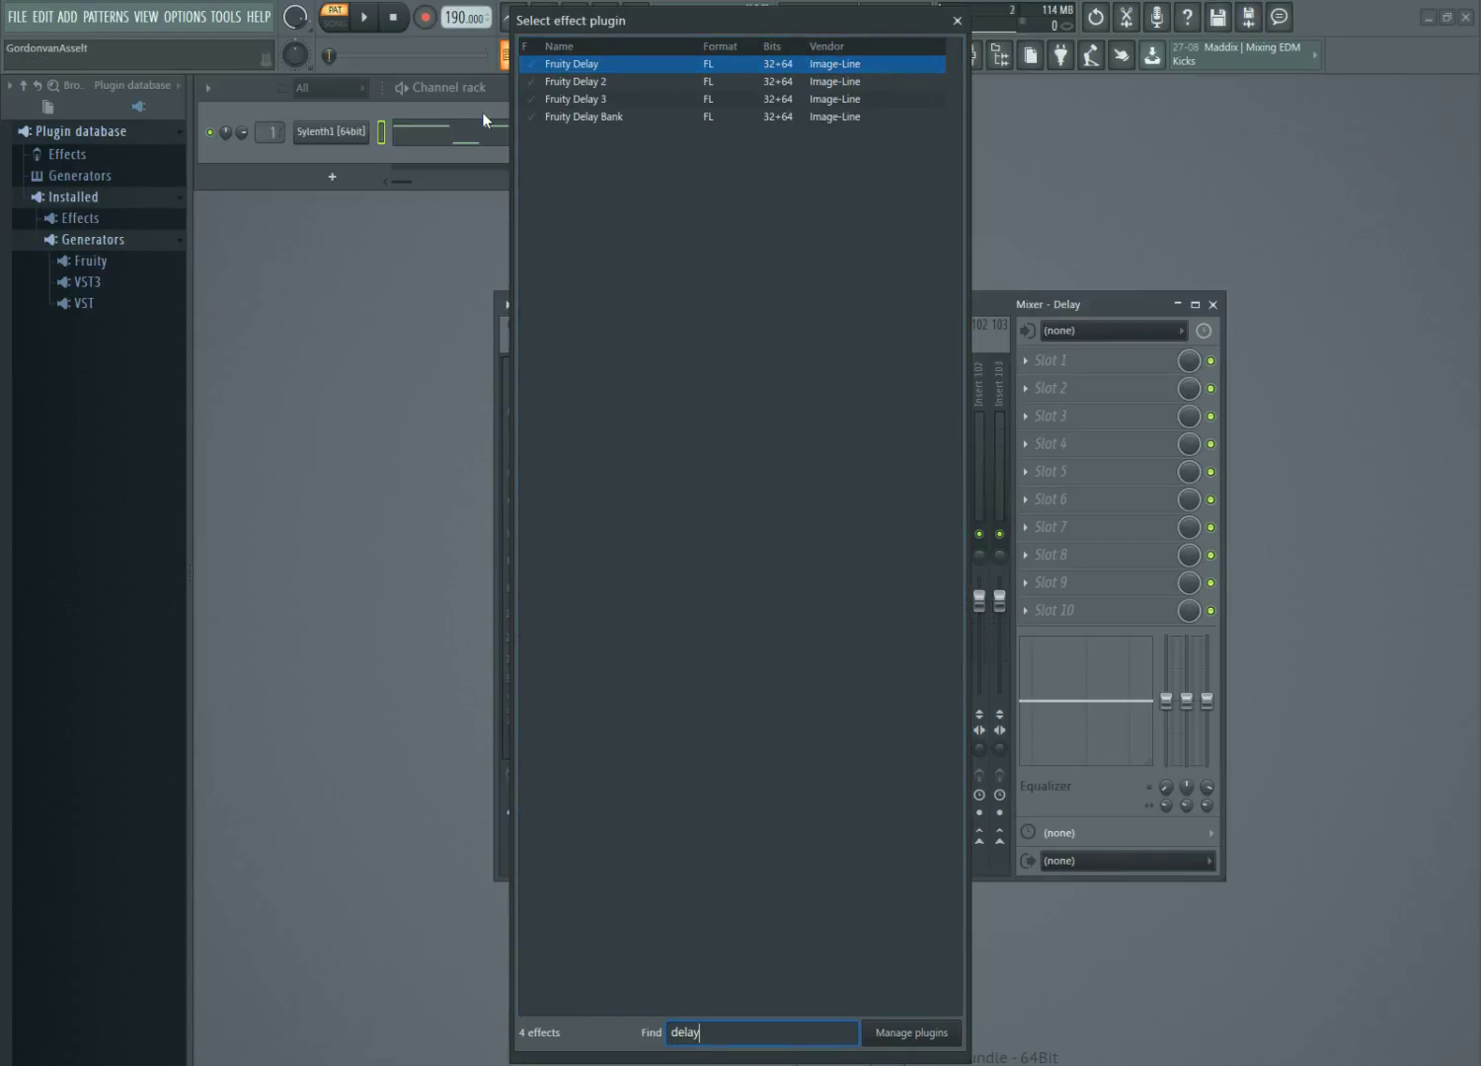
double_click(549, 99)
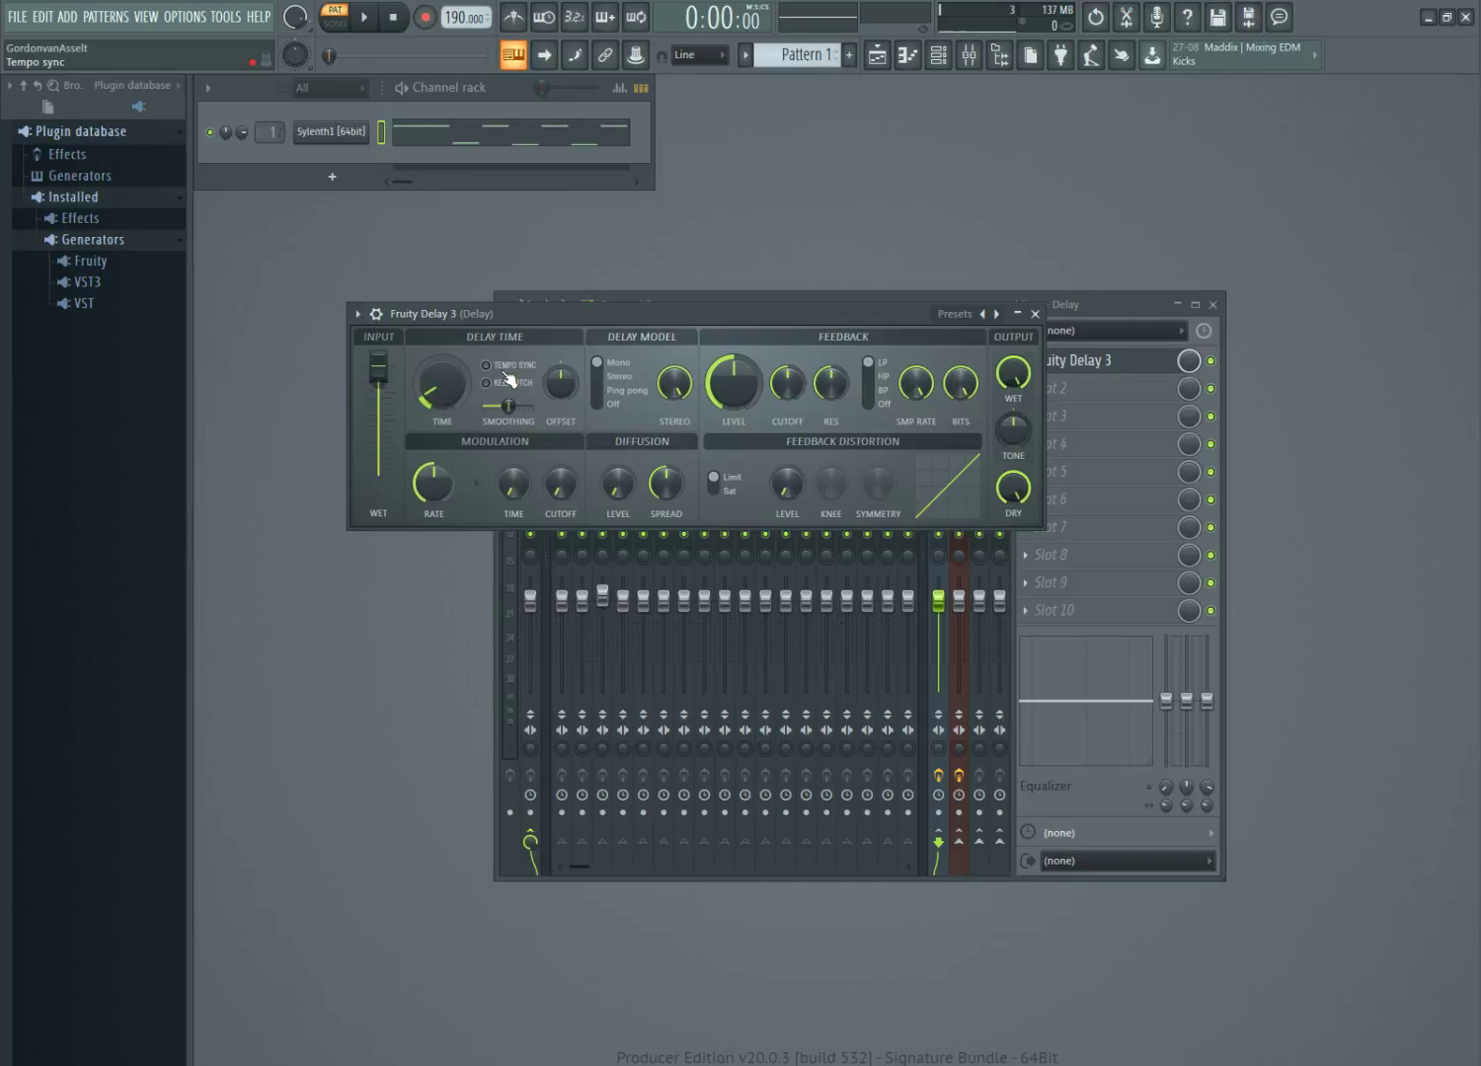
drag(536, 312, 592, 328)
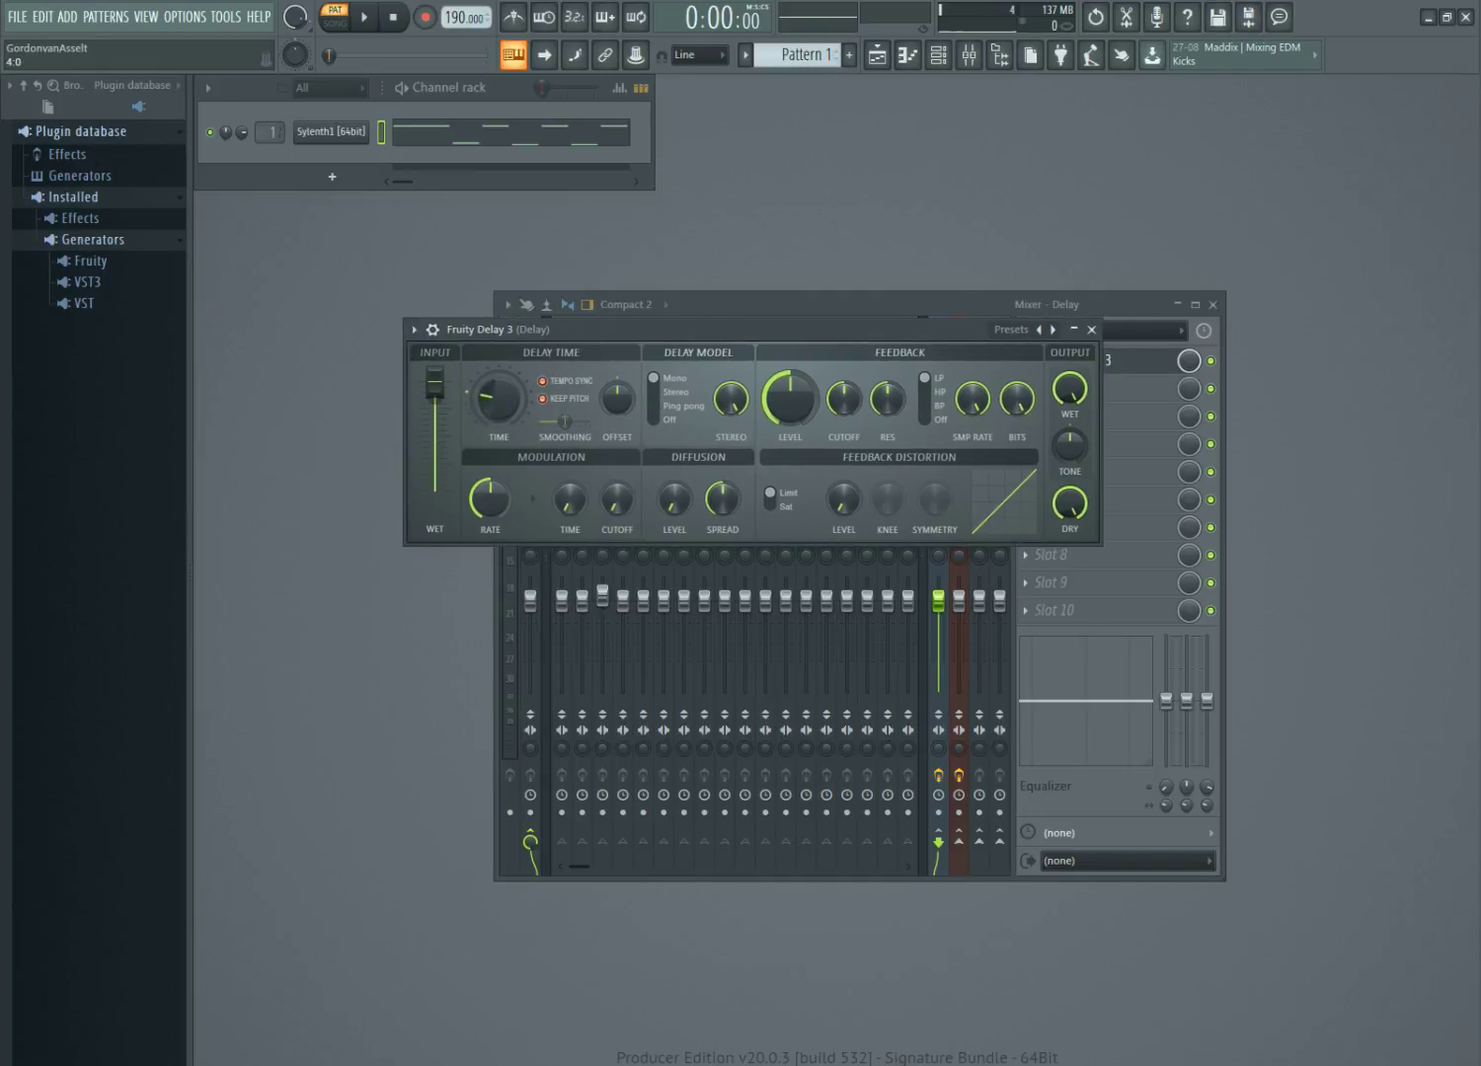
Switch the delay's feedback filter to BP, raise its offset, and choose the Stereo model after comparing it with Ping pong.
mouse_move(705, 328)
mouse_down()
mouse_move(778, 740)
mouse_move(696, 363)
mouse_up()
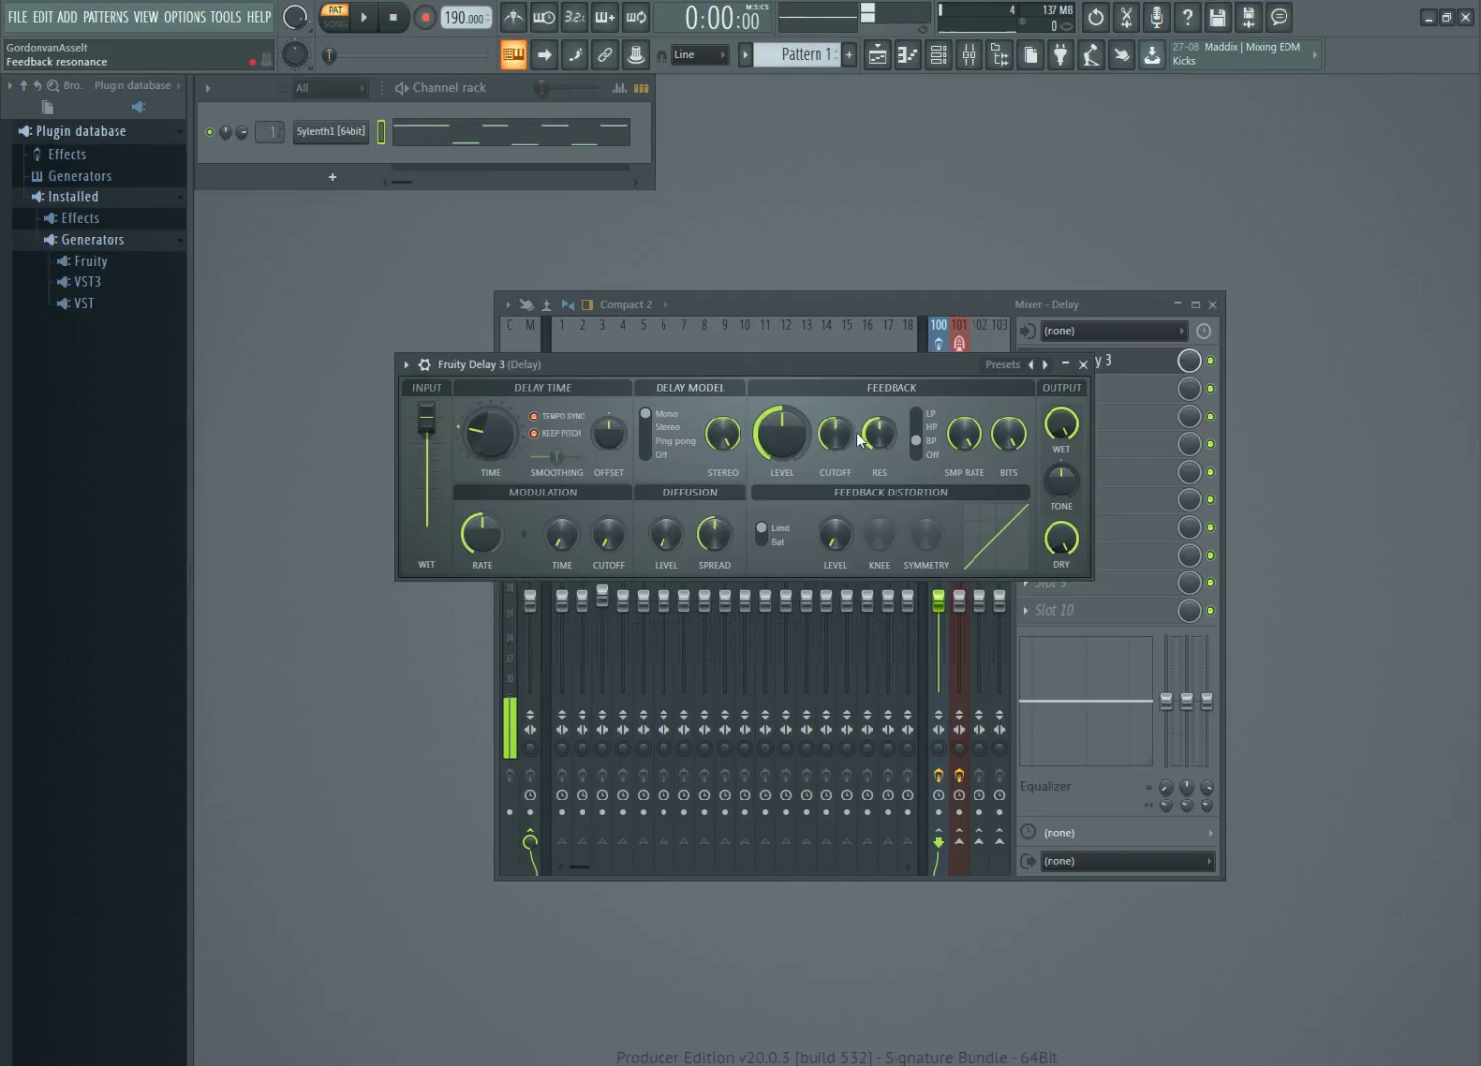
click(648, 429)
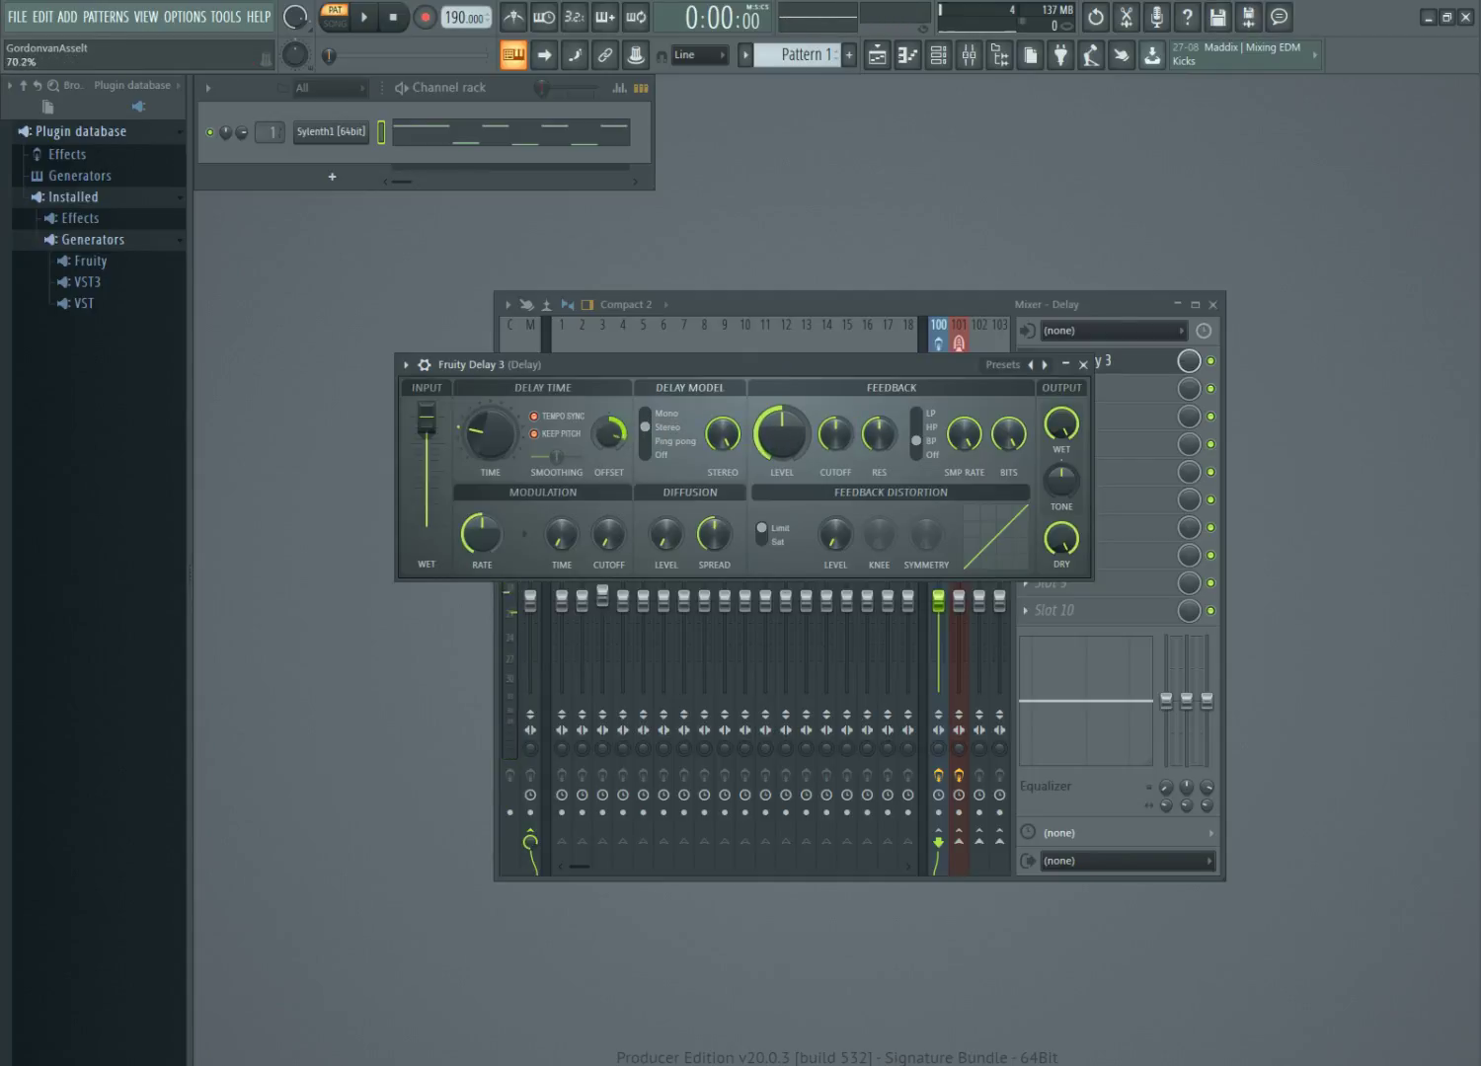
click(648, 441)
click(648, 427)
click(642, 428)
drag(566, 358, 625, 425)
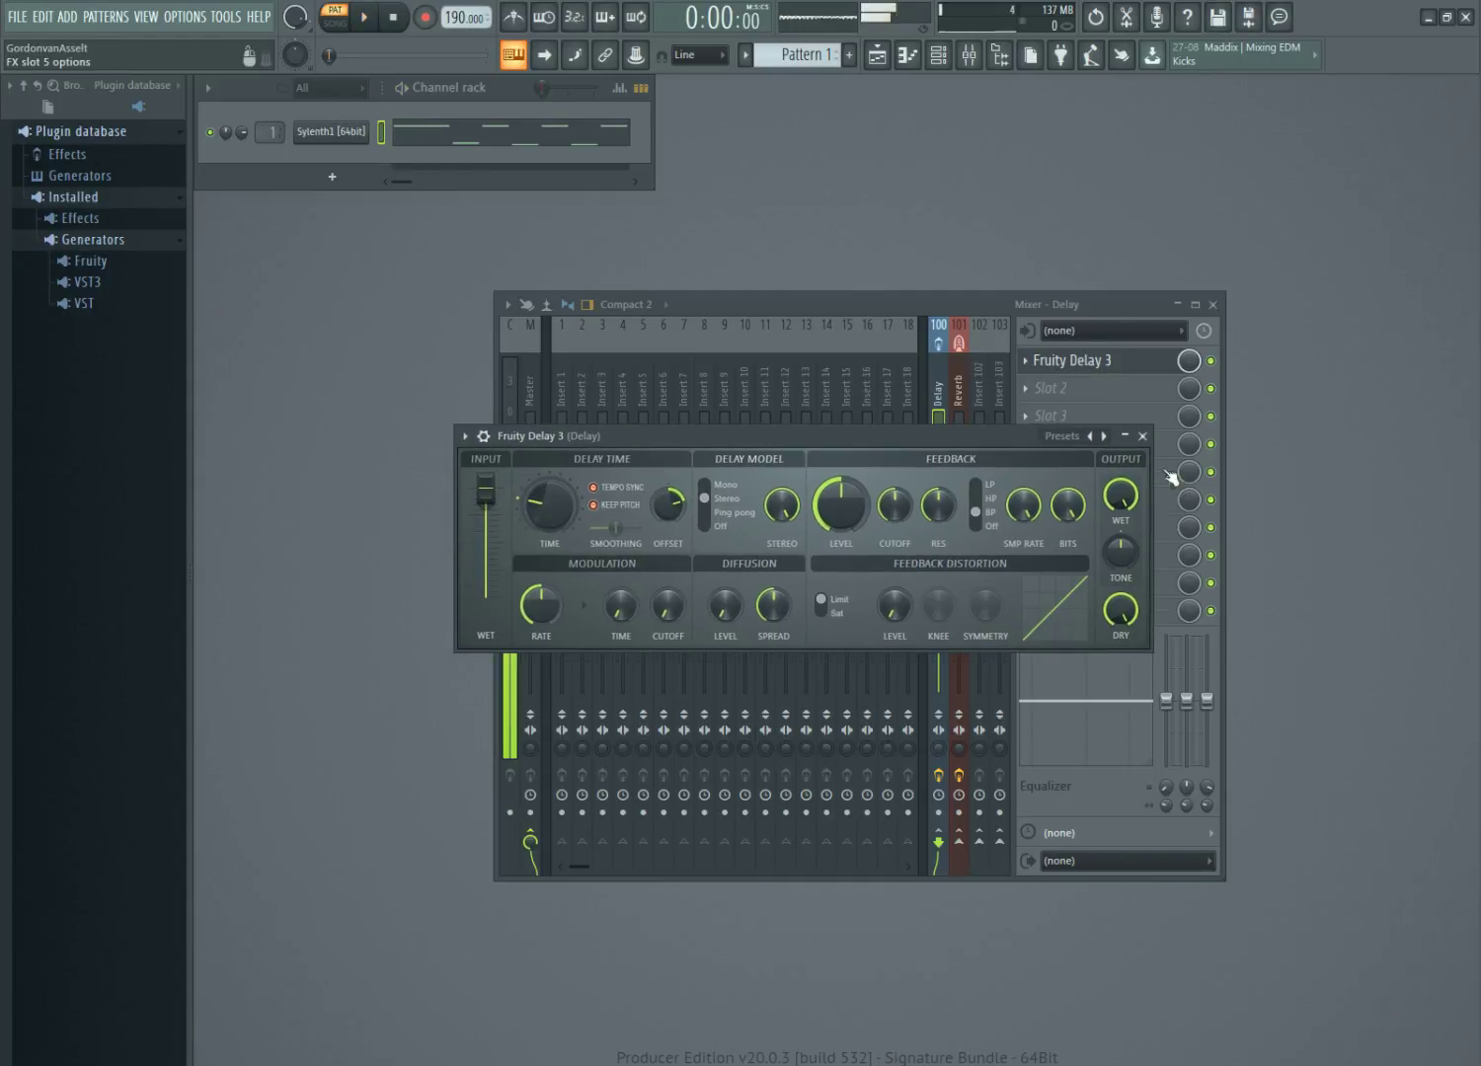
Lower Insert 1's volume fader while the pattern plays and audition the sound with a sweep of Sylenth1's filter control cutoff.
key(space)
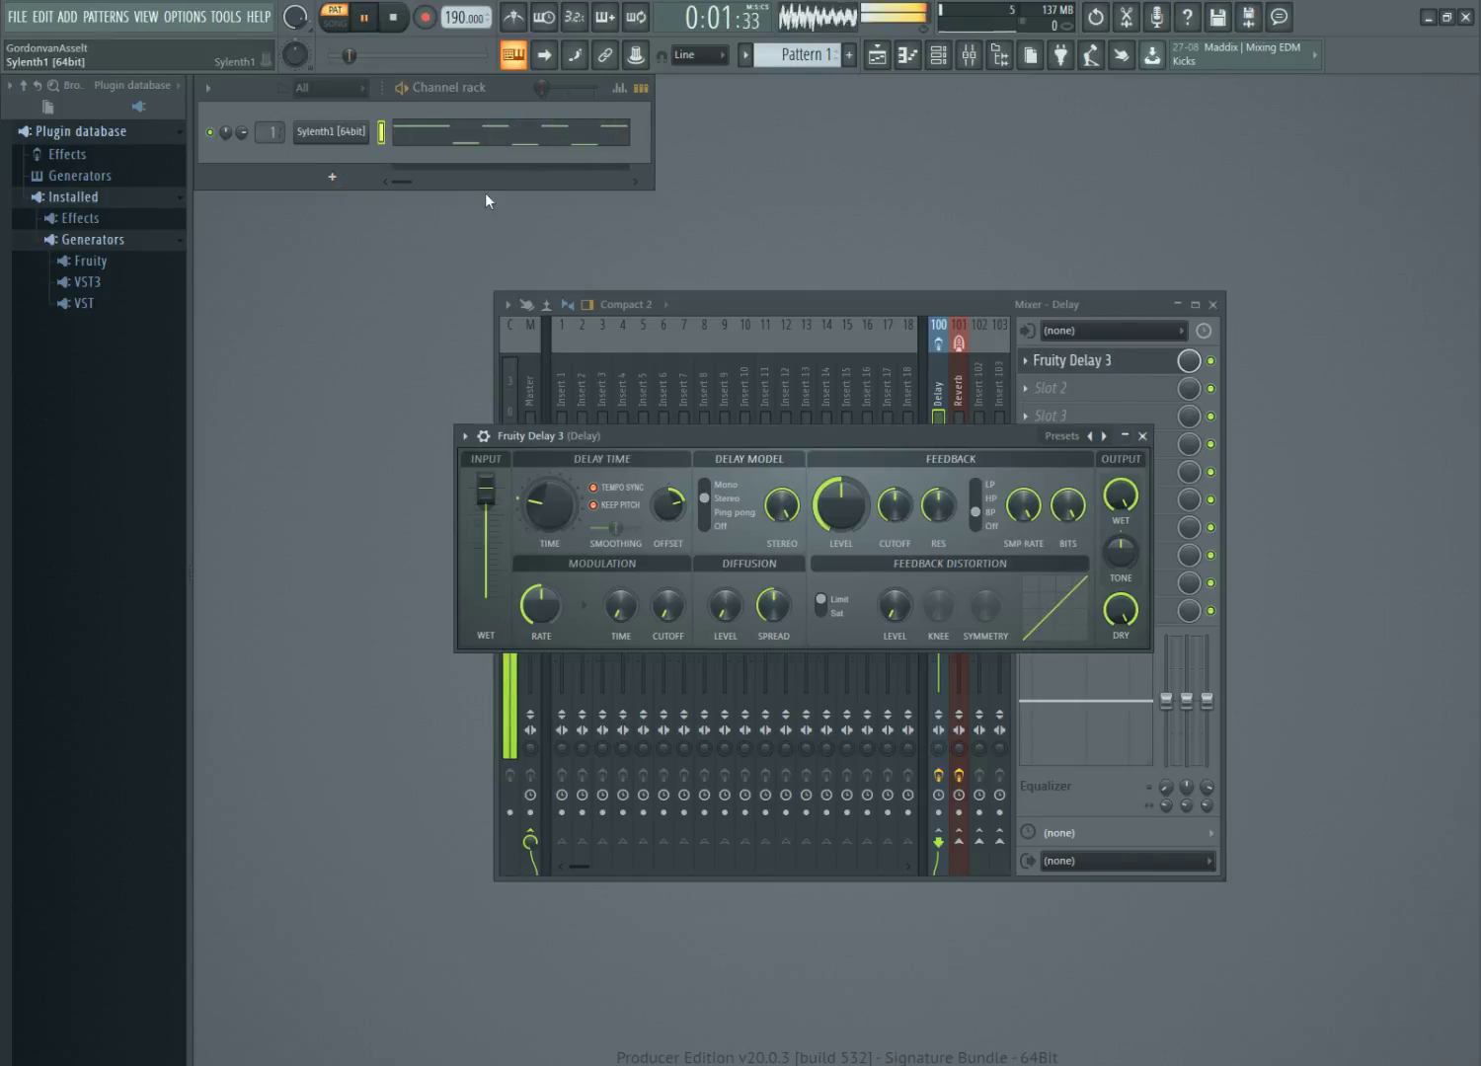
click(884, 301)
drag(562, 600, 561, 623)
click(331, 134)
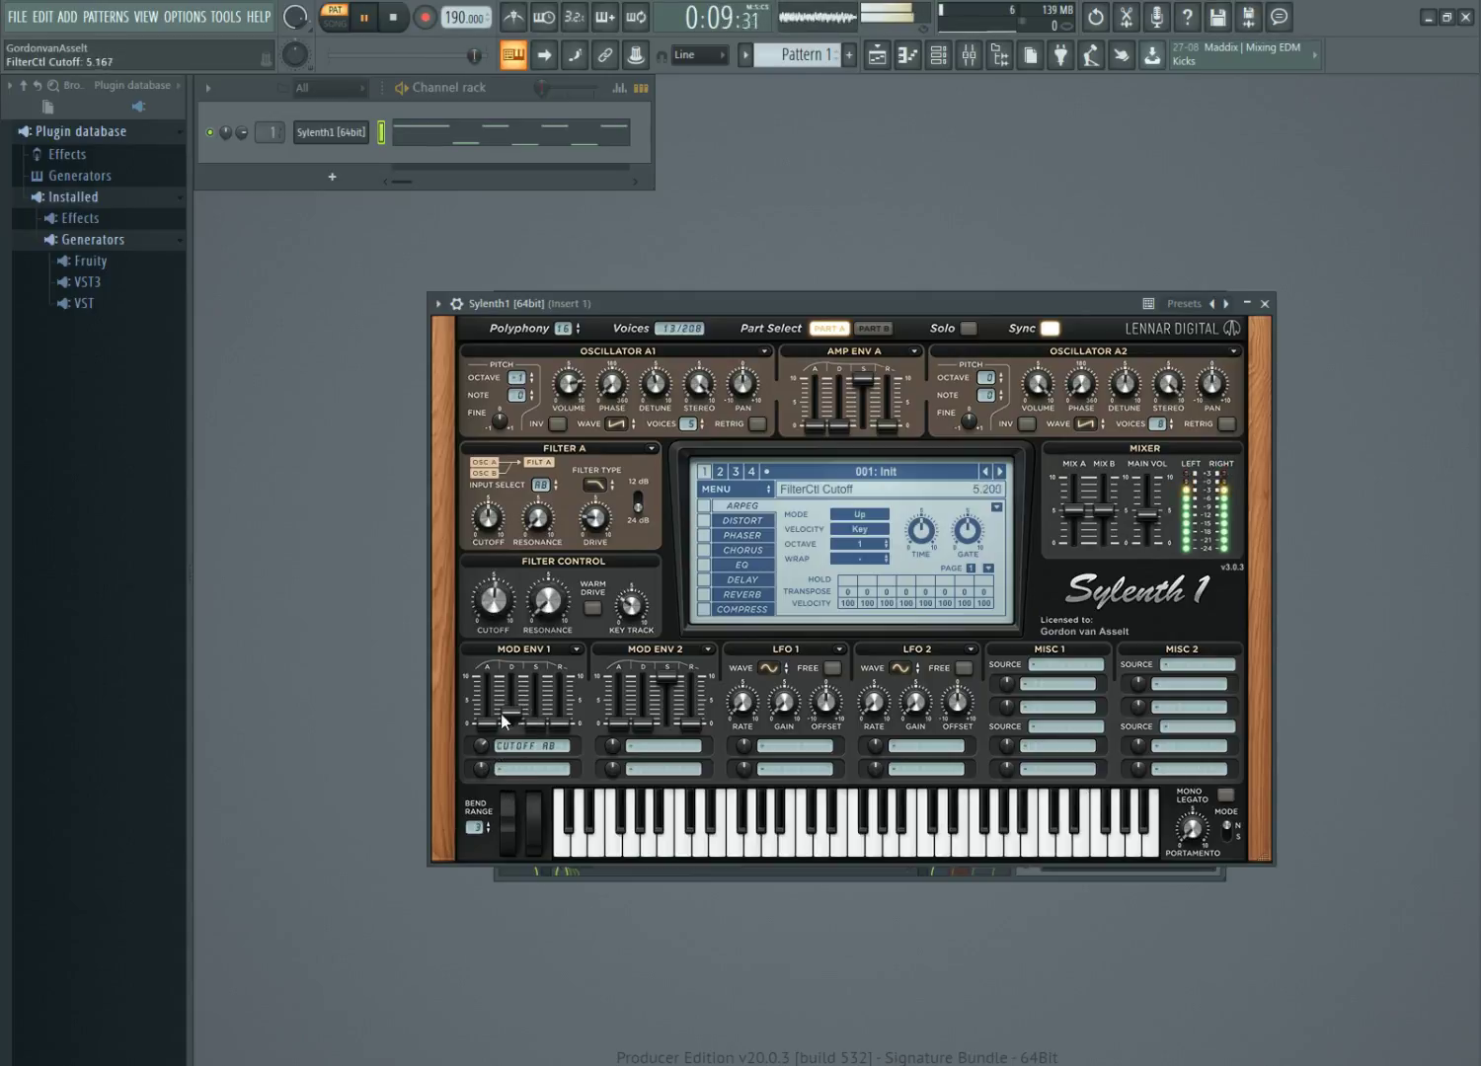
key(space)
click(1265, 304)
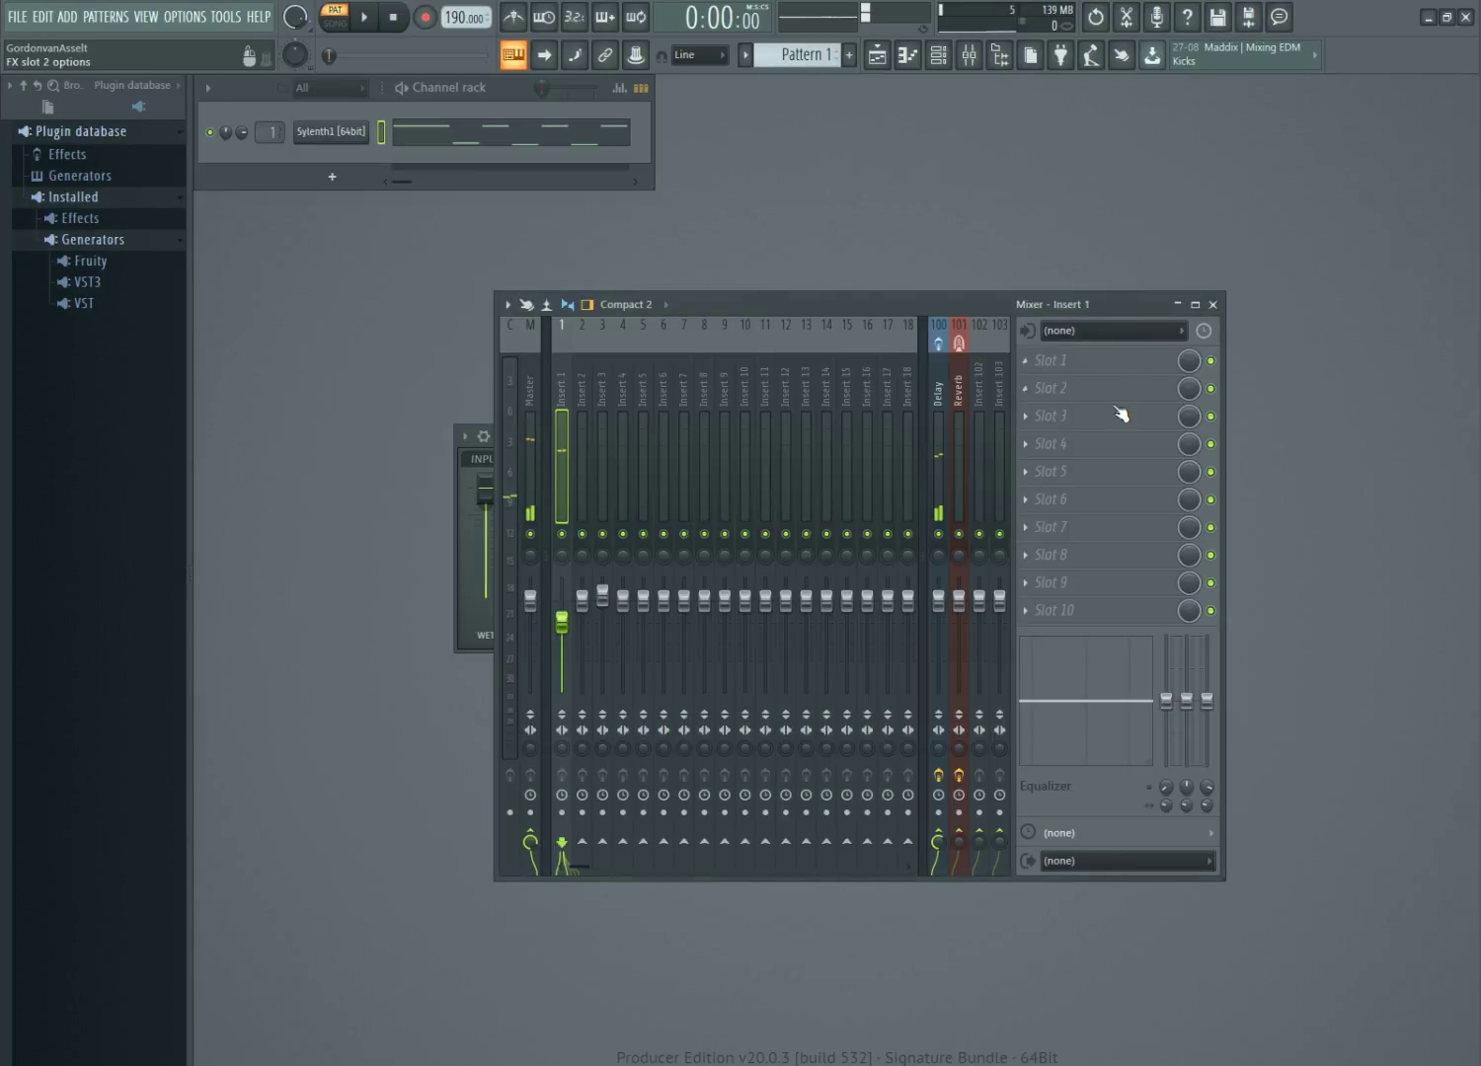
Reopen Fruity Delay 3 on the Delay track and reduce its feedback level slightly.
click(947, 458)
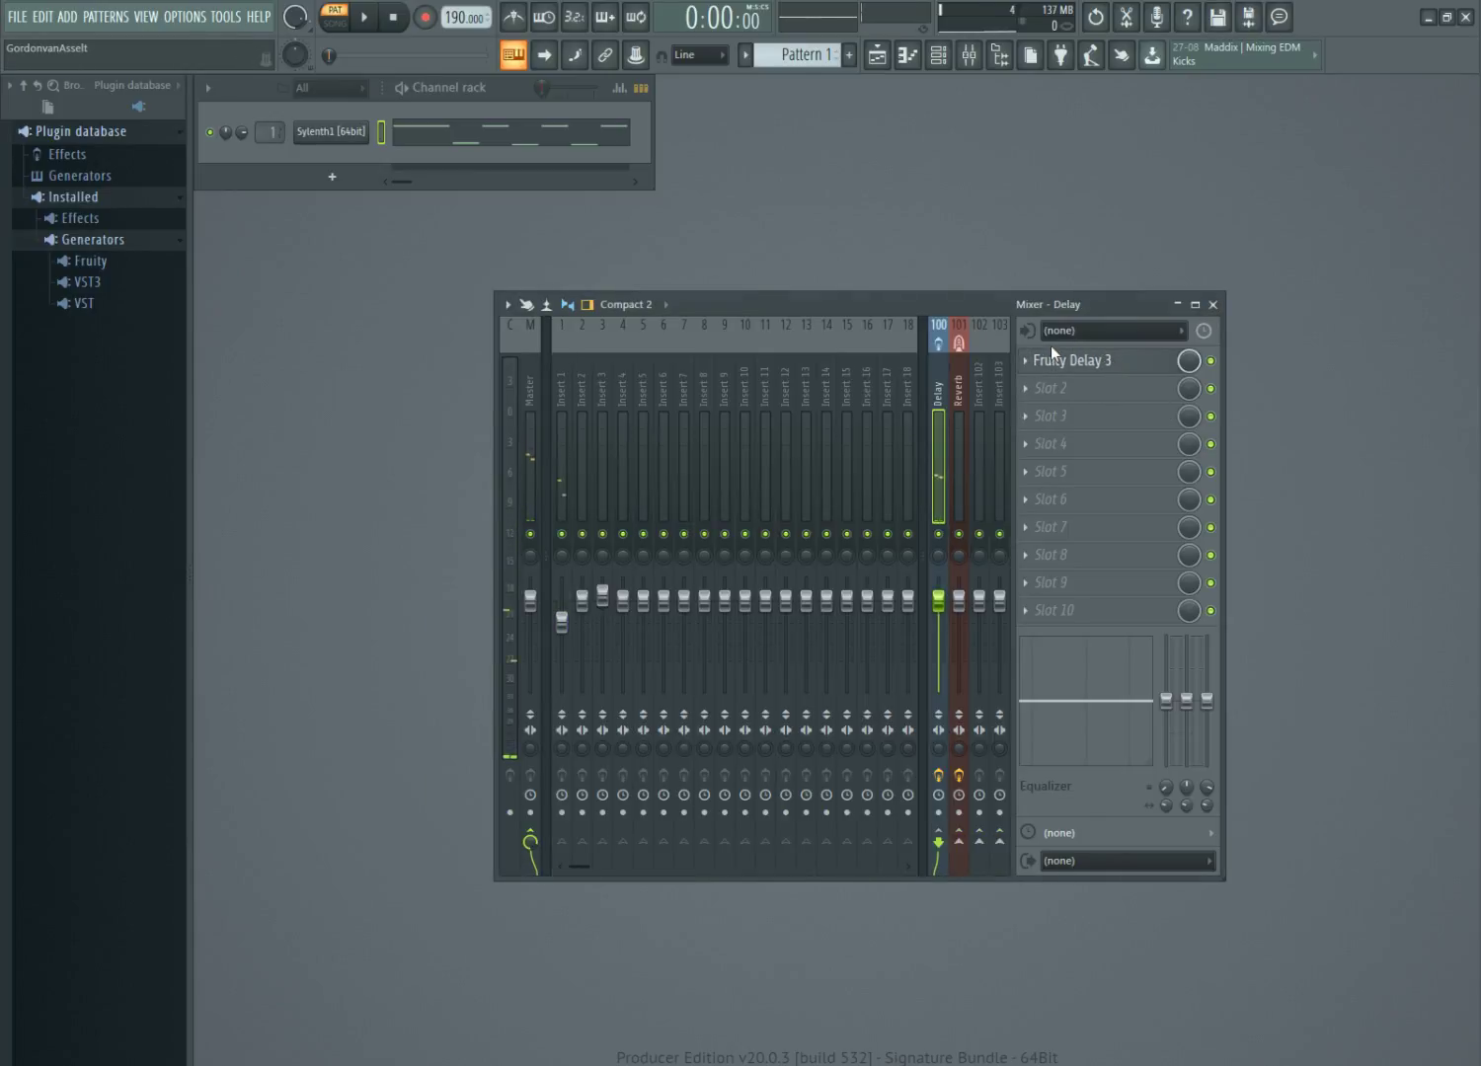
click(1068, 363)
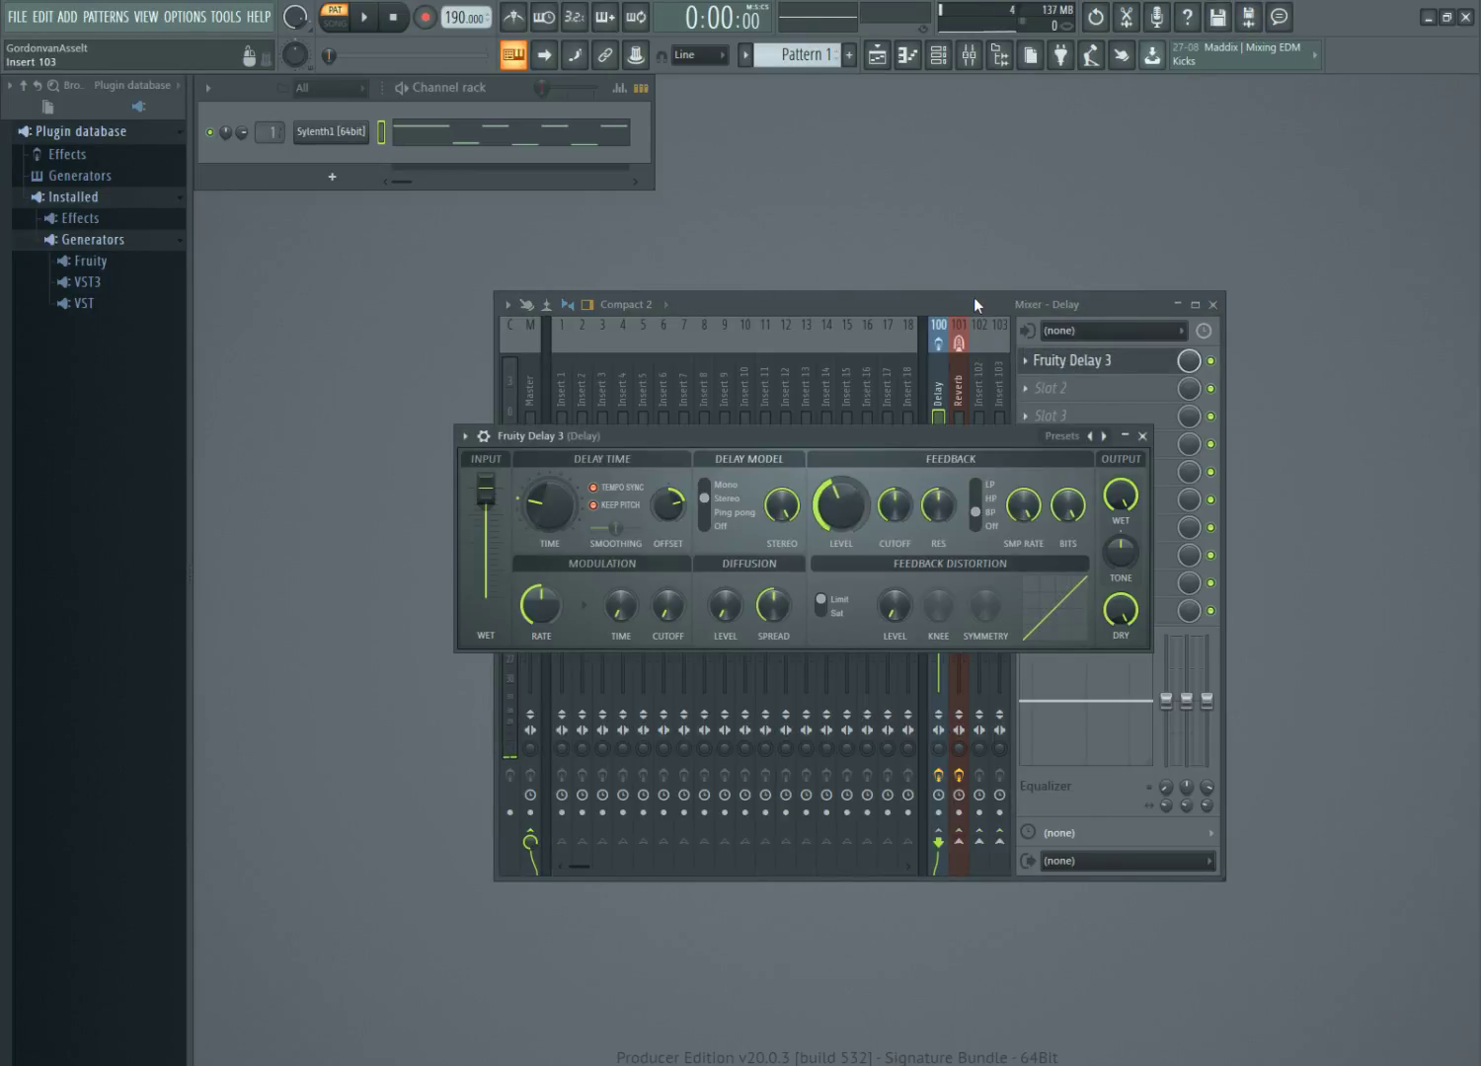
click(1012, 357)
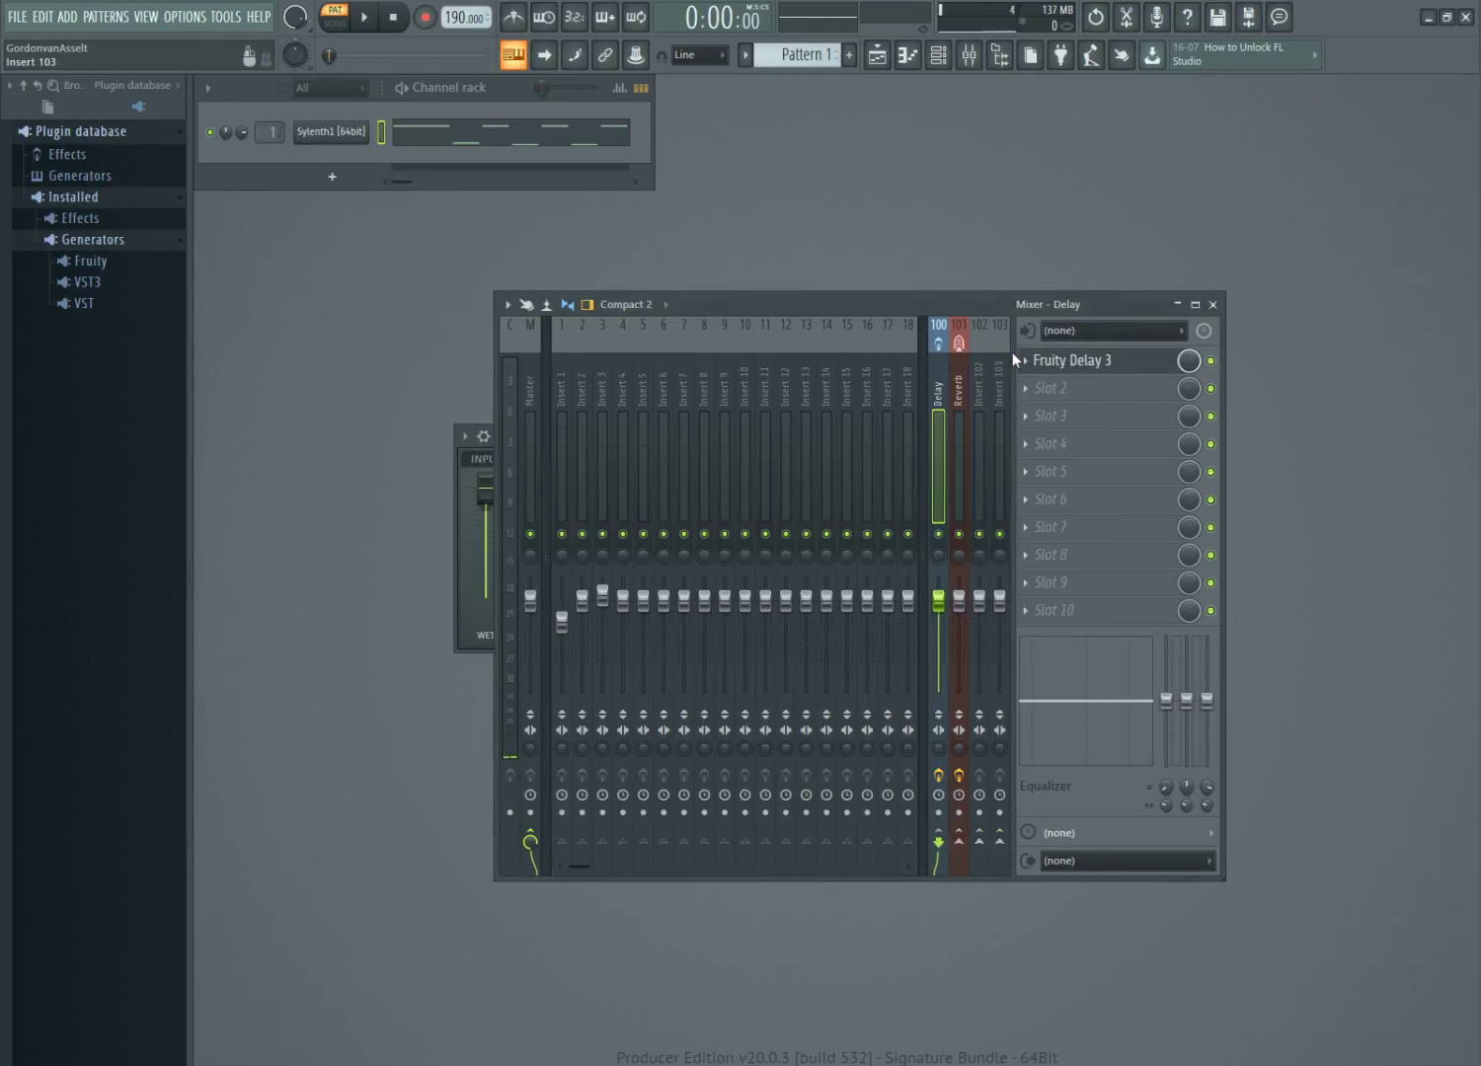
Load Fruity Reeverb 2 into the second effect slot of the Delay mixer track.
click(1072, 392)
click(808, 35)
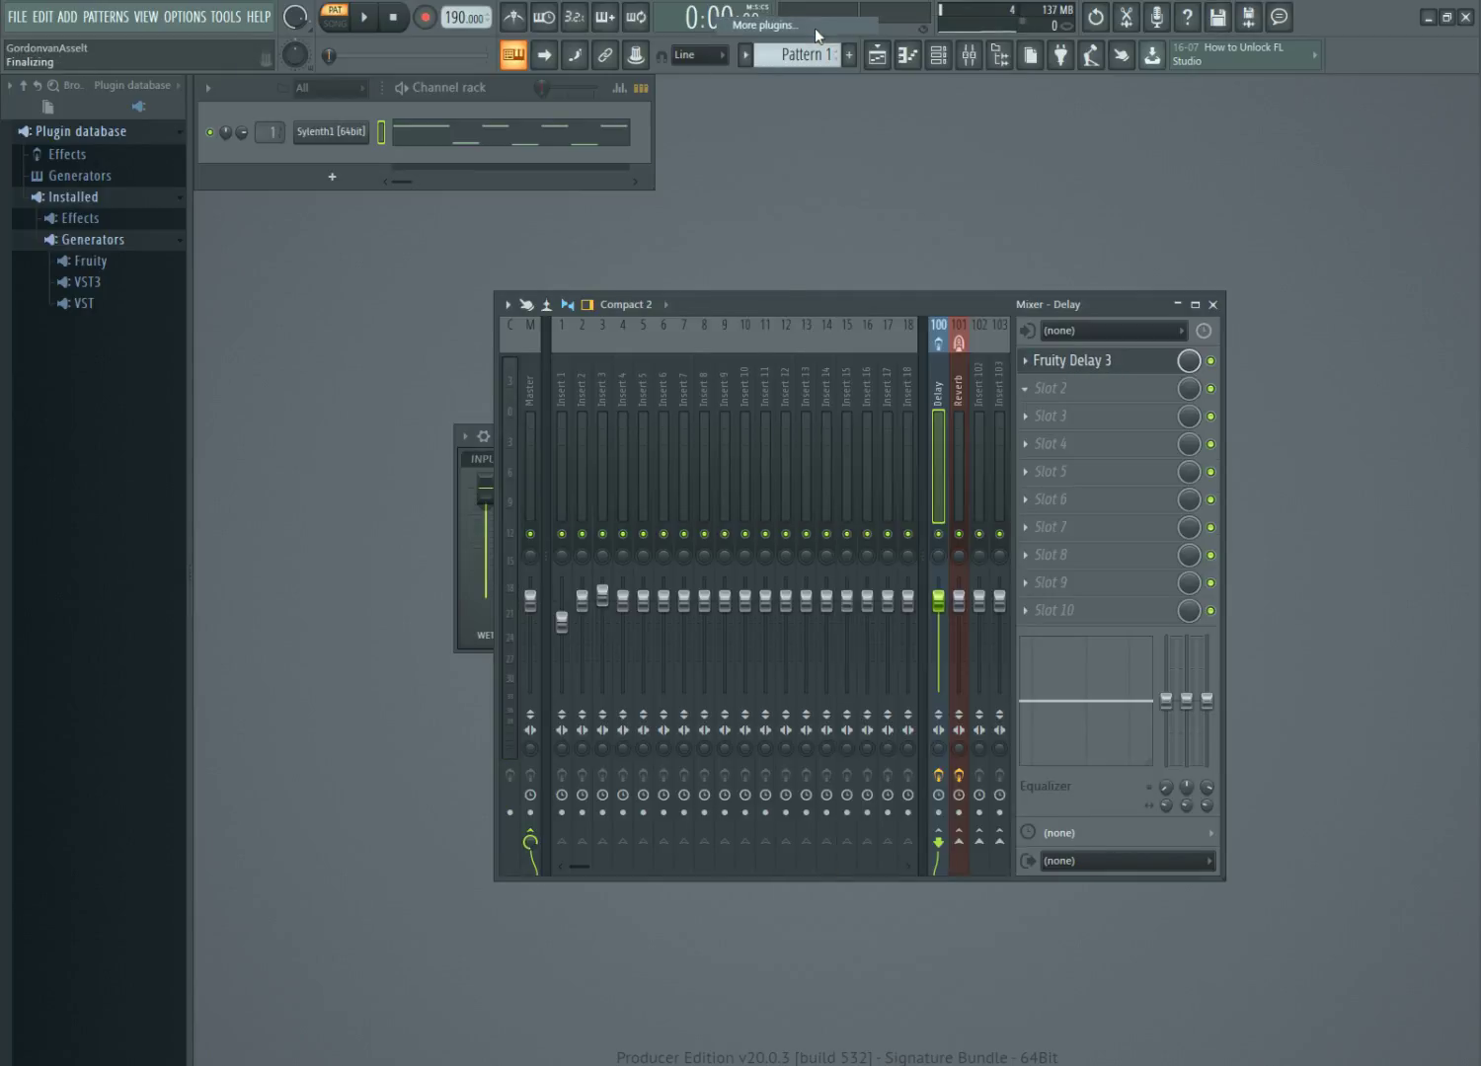
text(re)
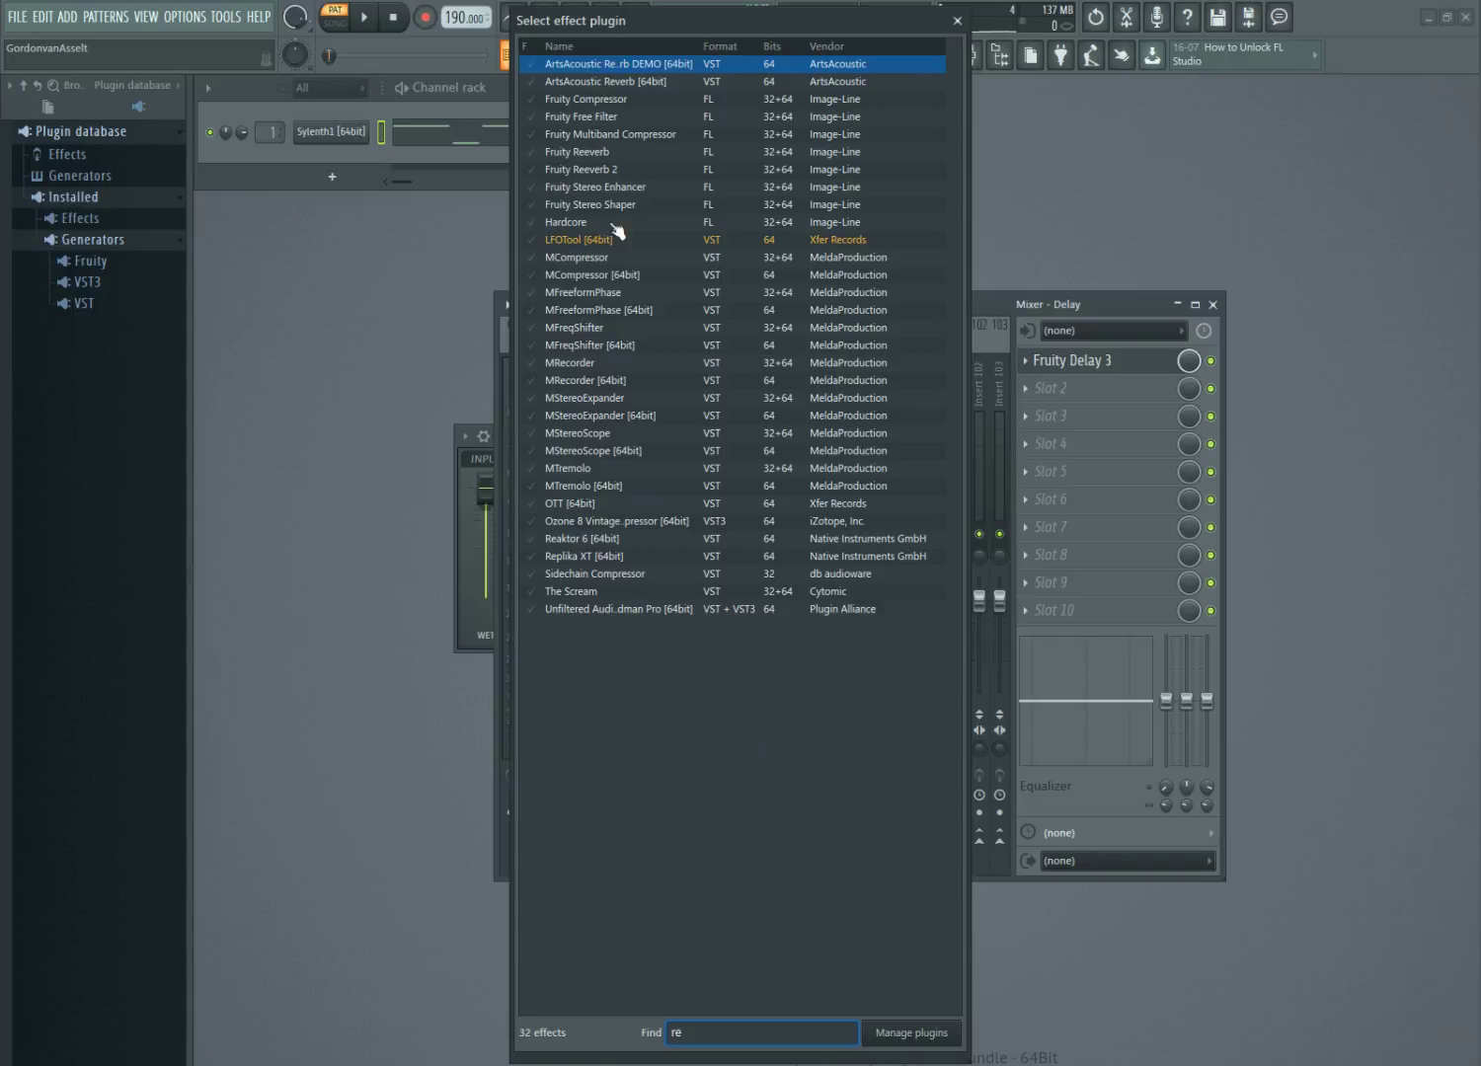
double_click(611, 171)
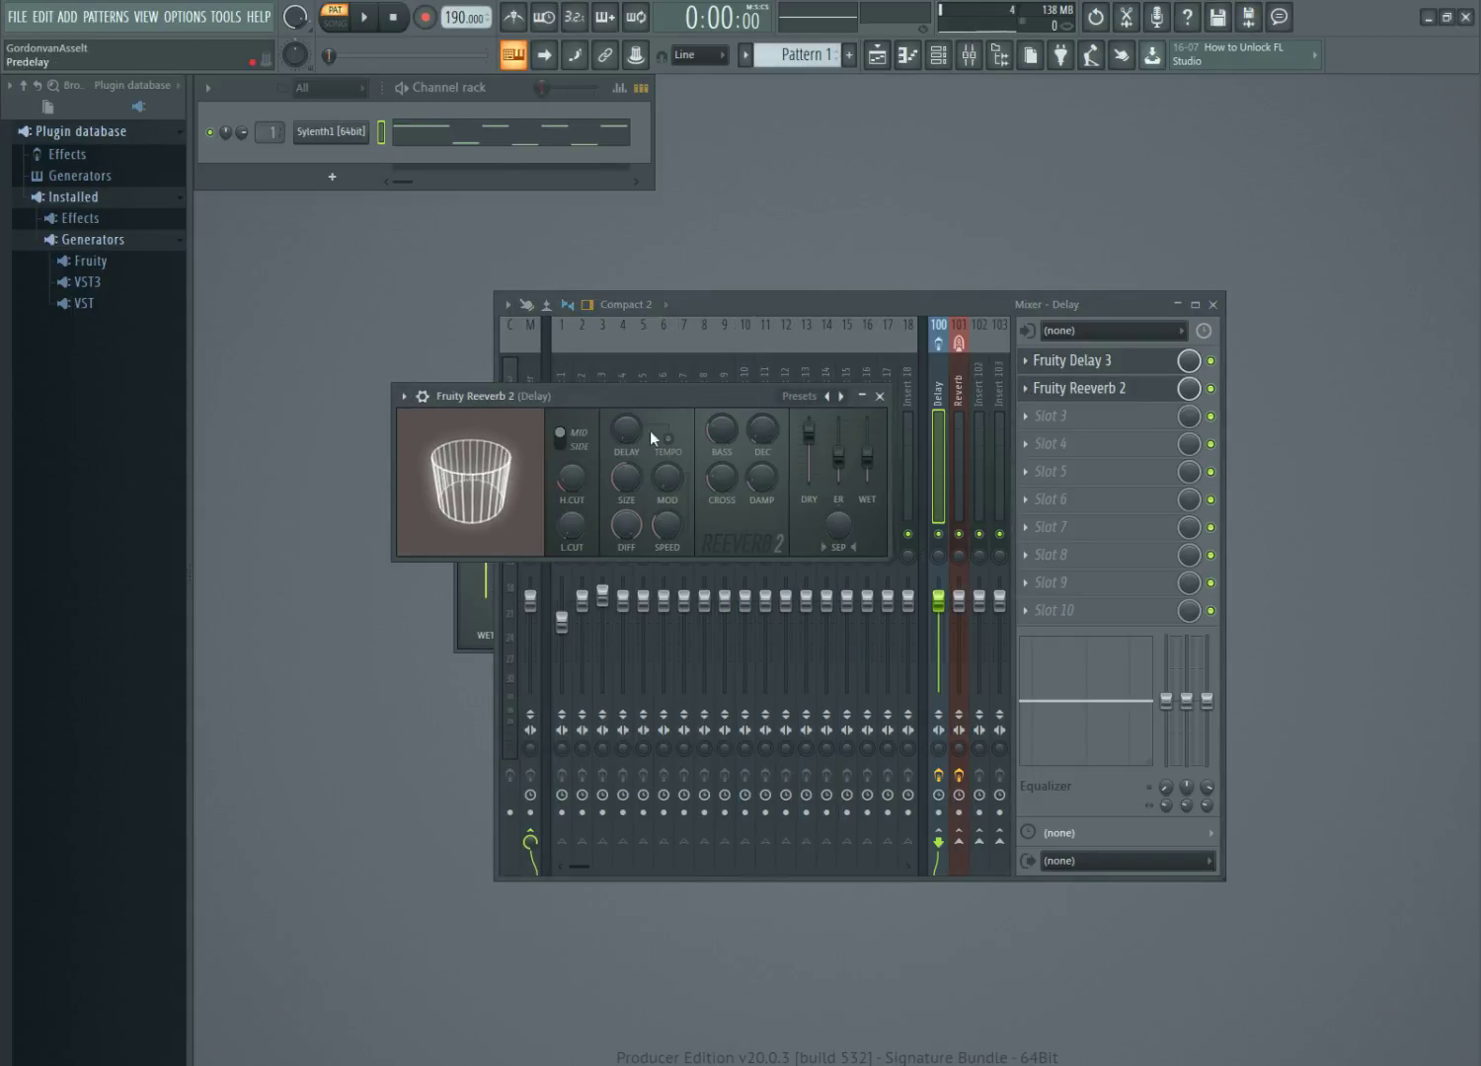
drag(747, 395, 775, 436)
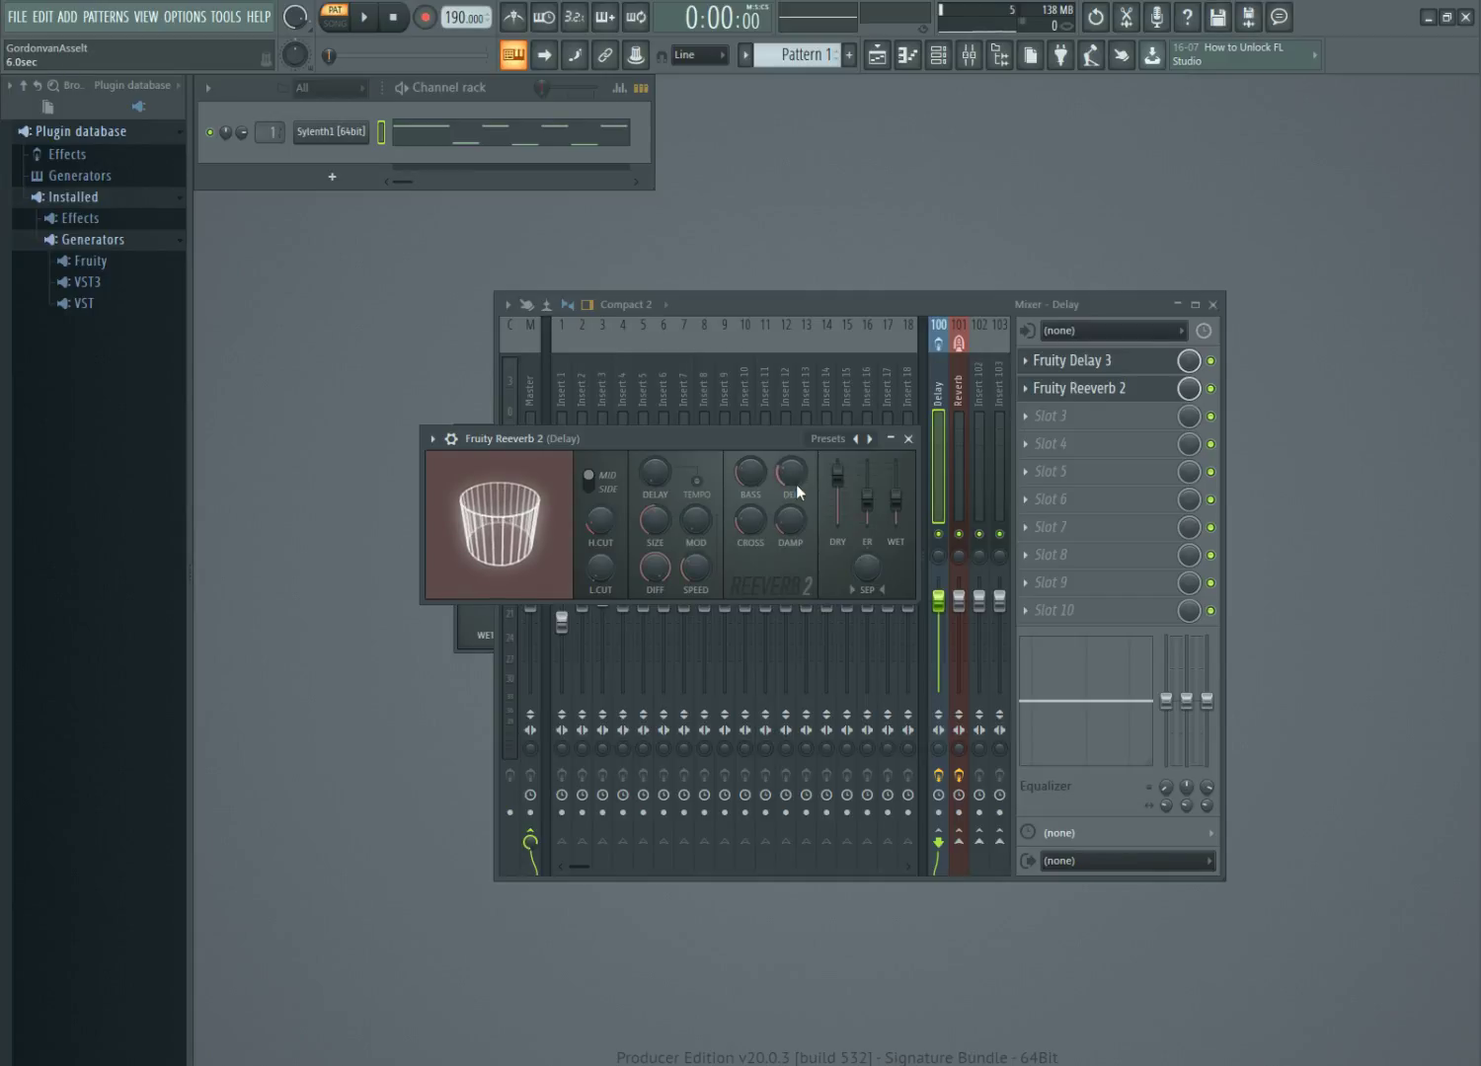
Adjust the room size and low cut of Fruity Reeverb 2 and close both effect windows.
drag(665, 523, 665, 485)
drag(606, 576, 606, 561)
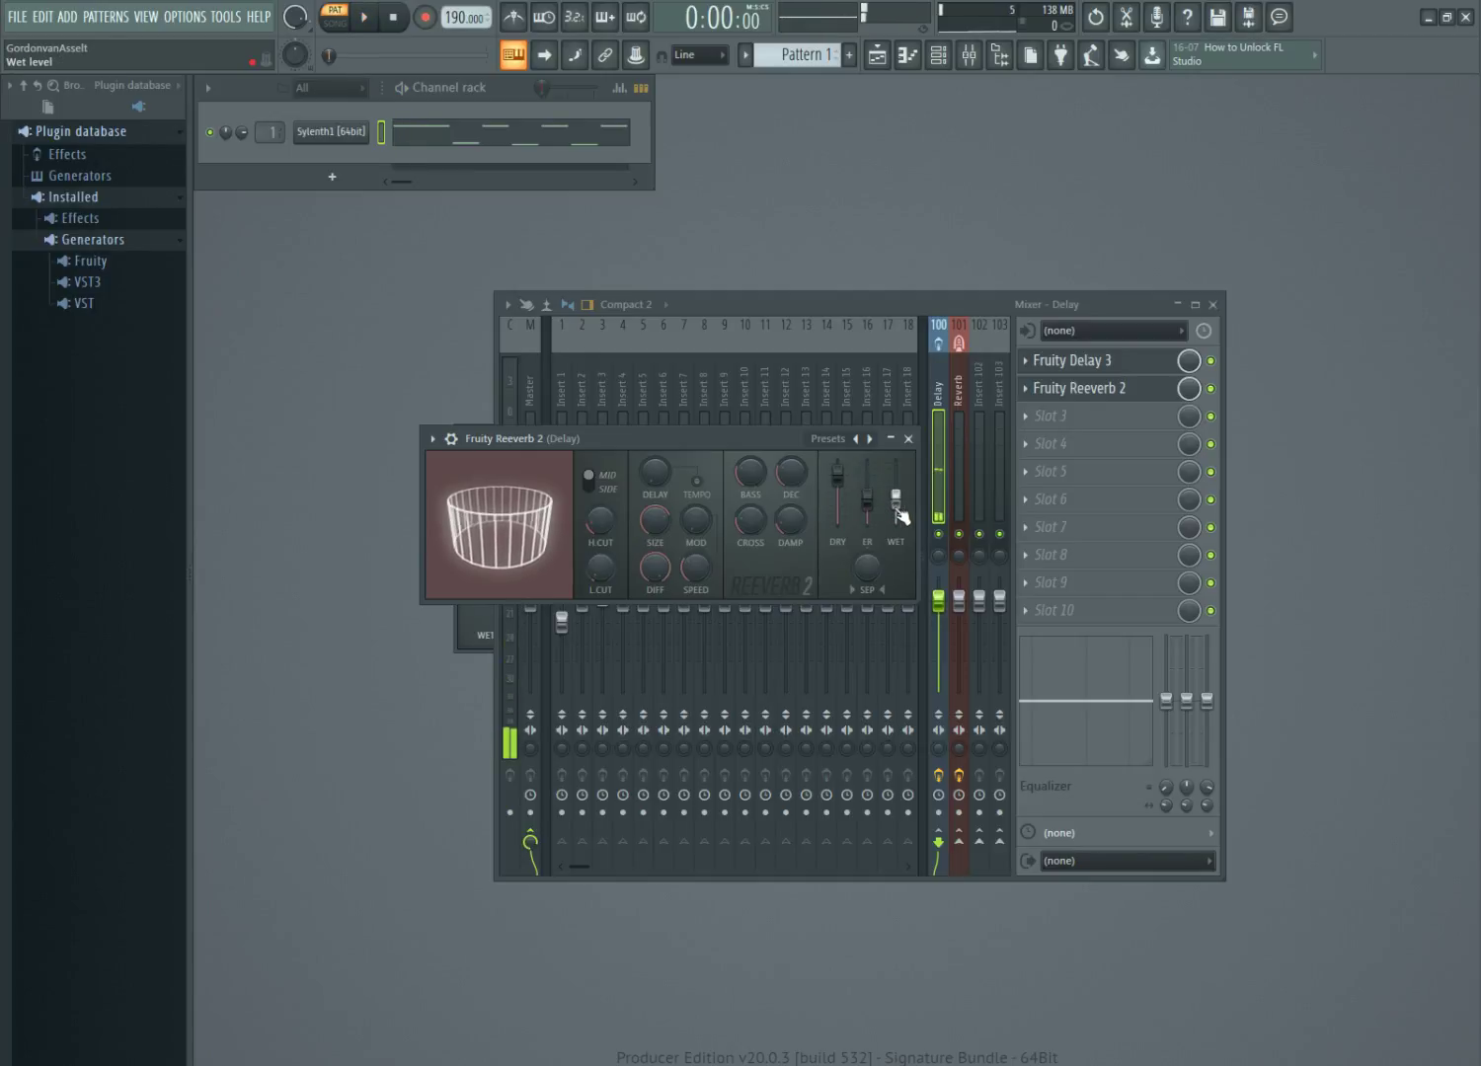
drag(662, 480, 663, 518)
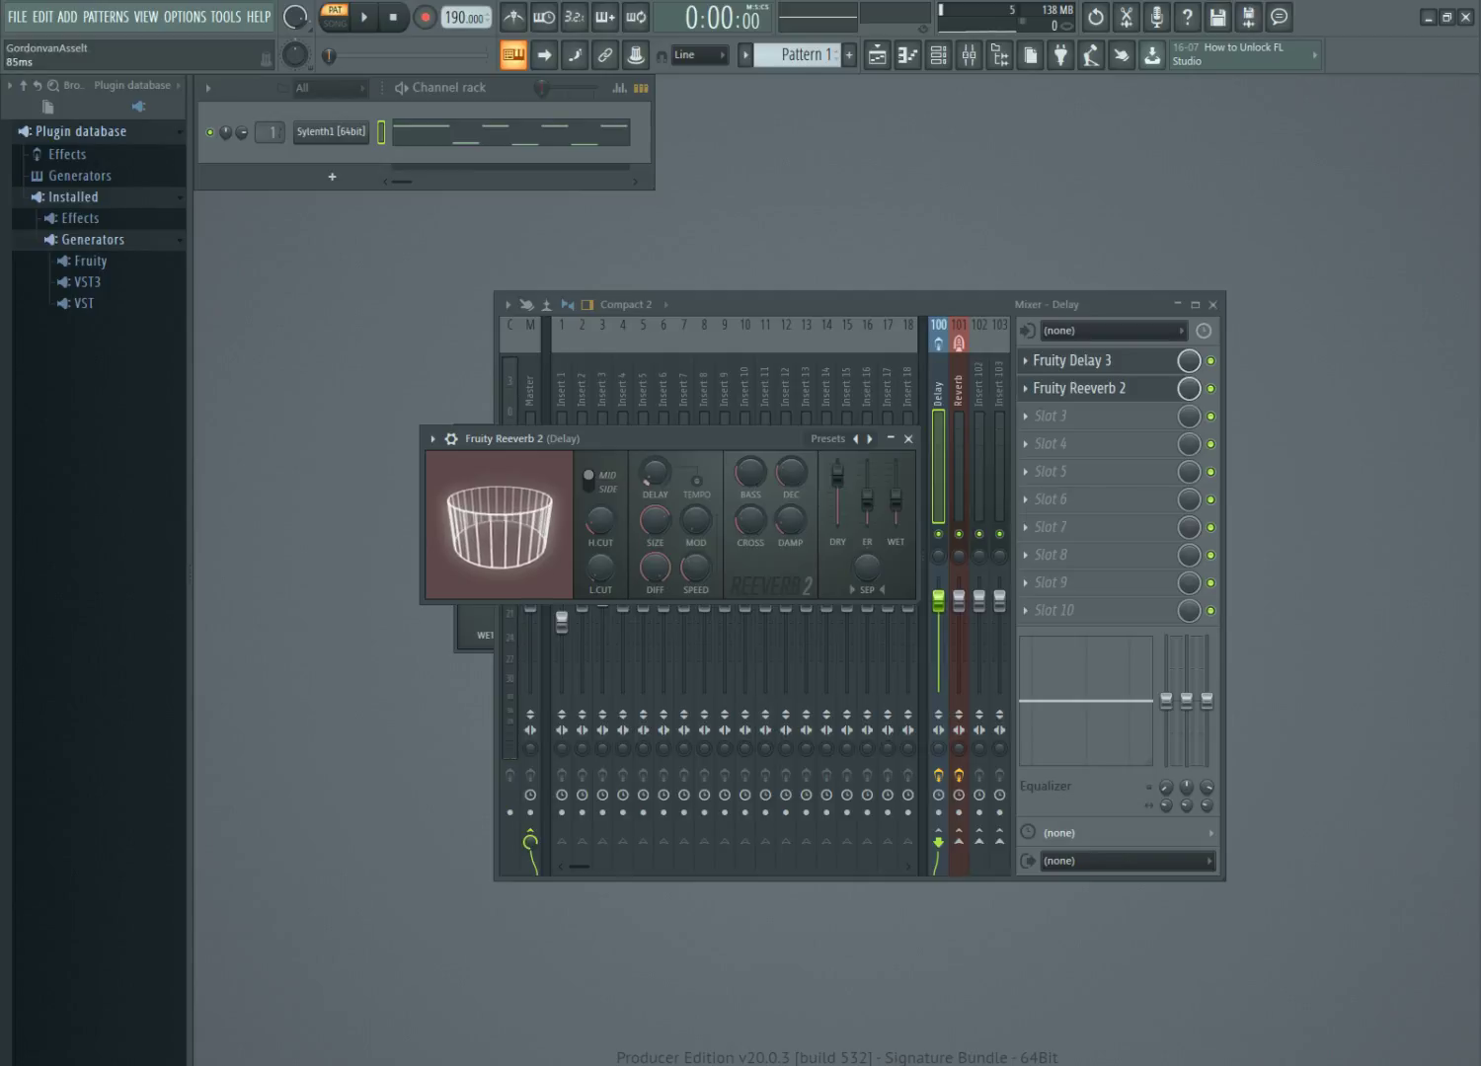
click(909, 440)
click(1144, 437)
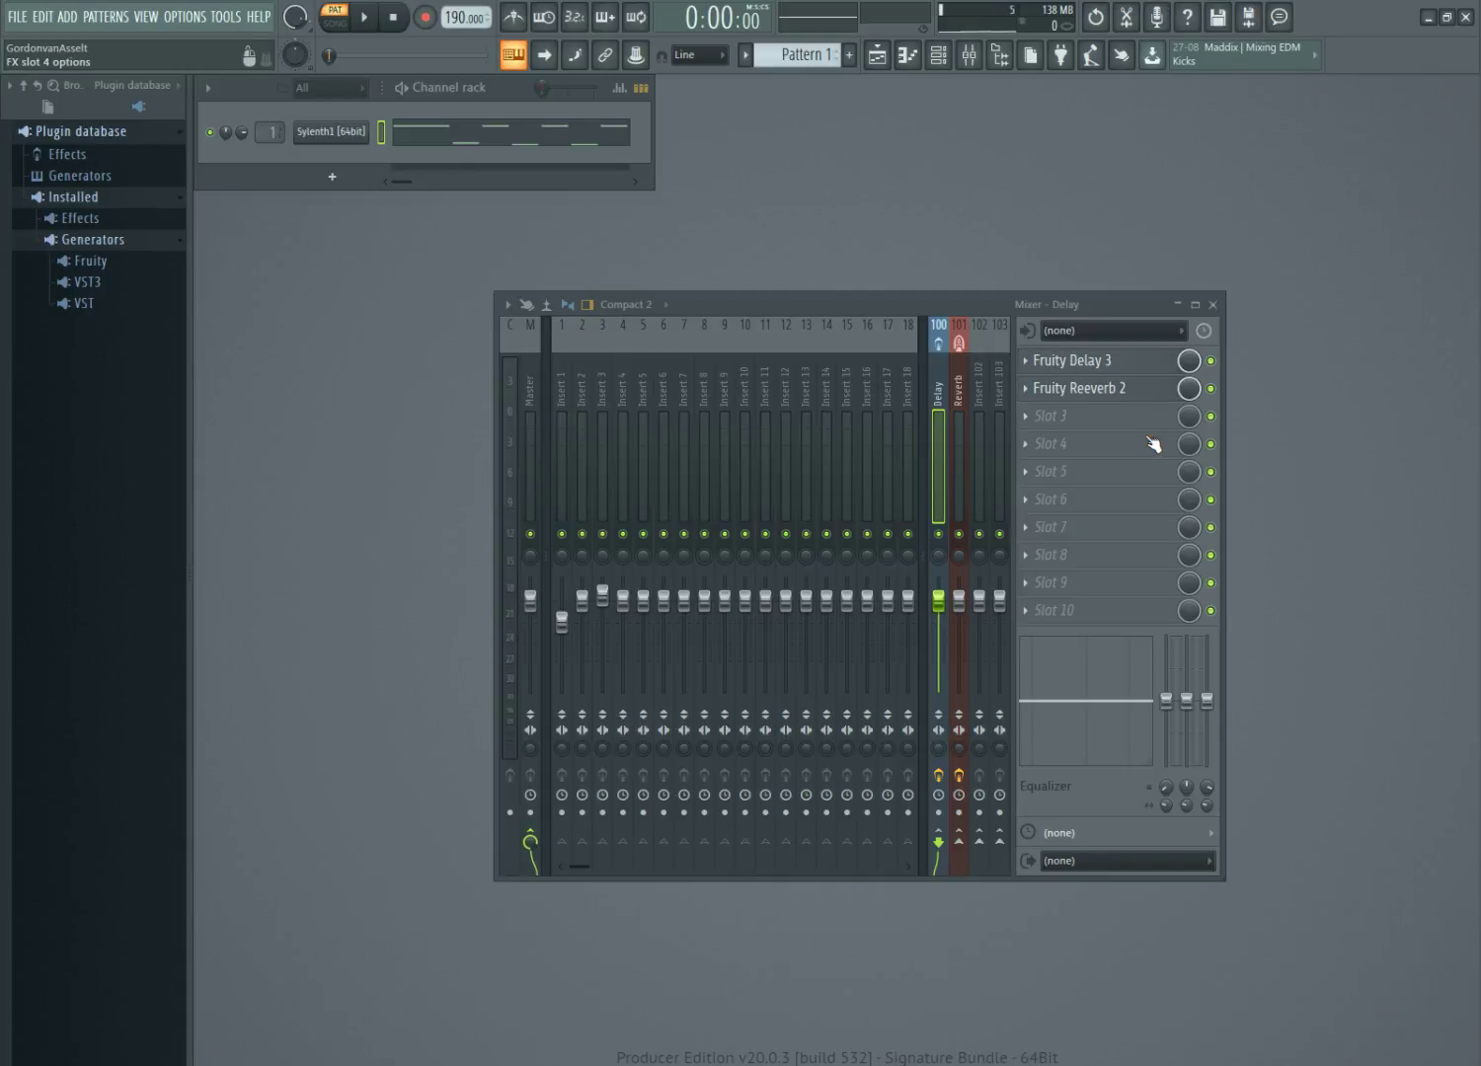
Review the Fruity Reeverb 2 settings on the Delay track, close them, and reposition the mixer.
click(1165, 388)
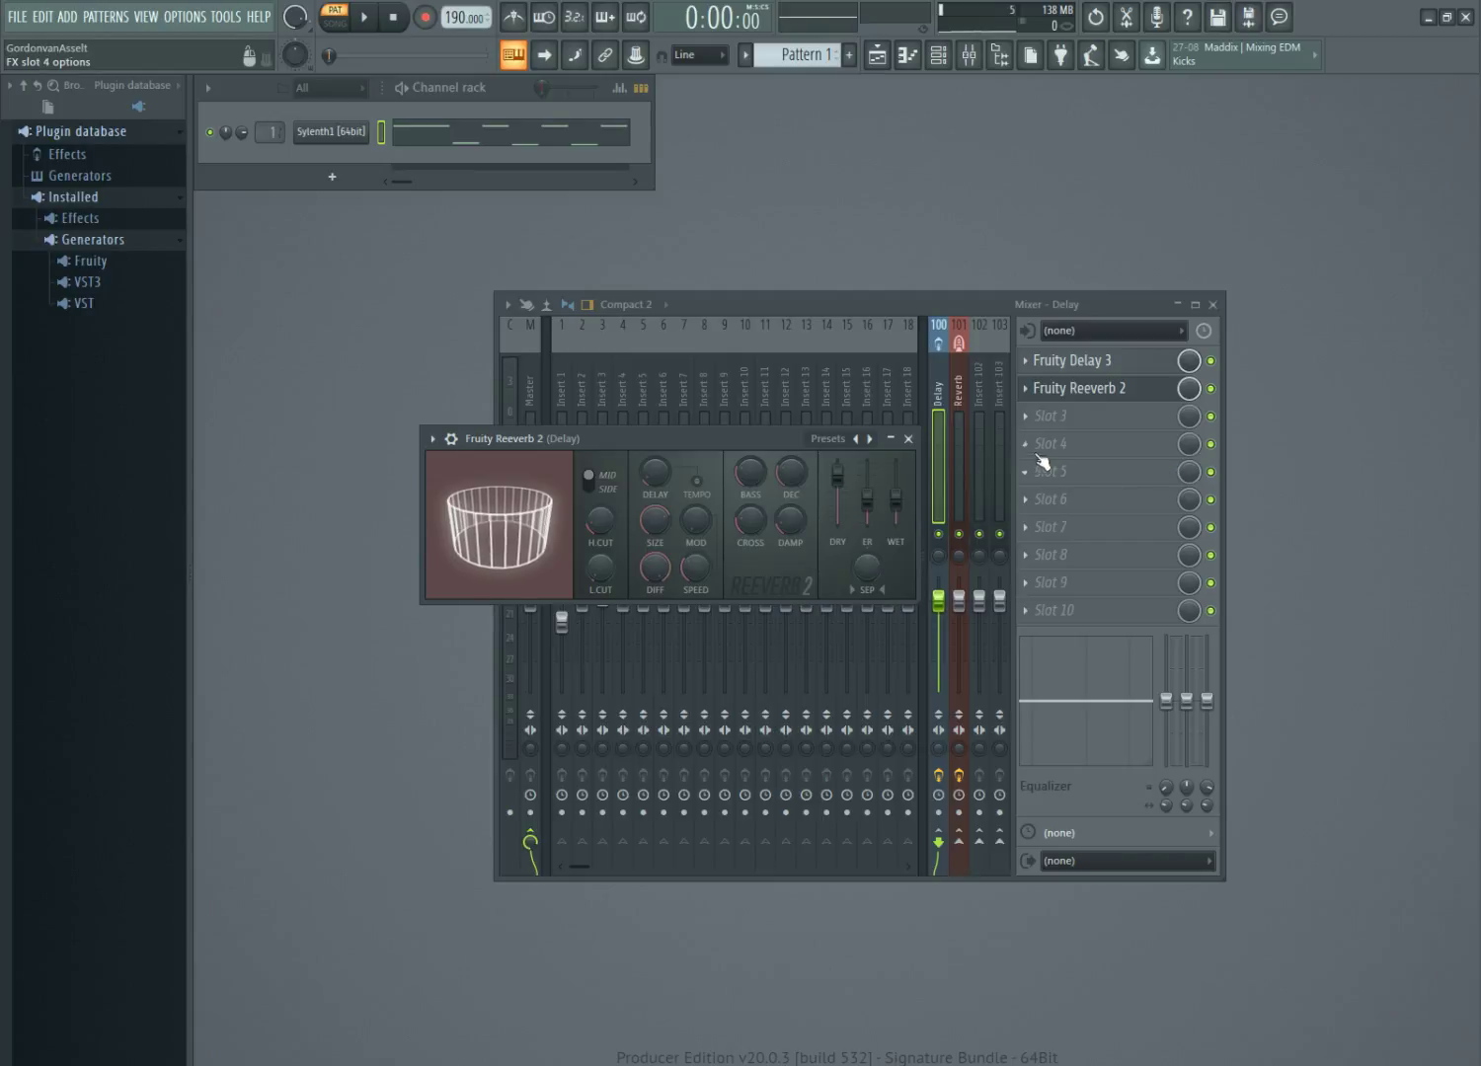
click(909, 439)
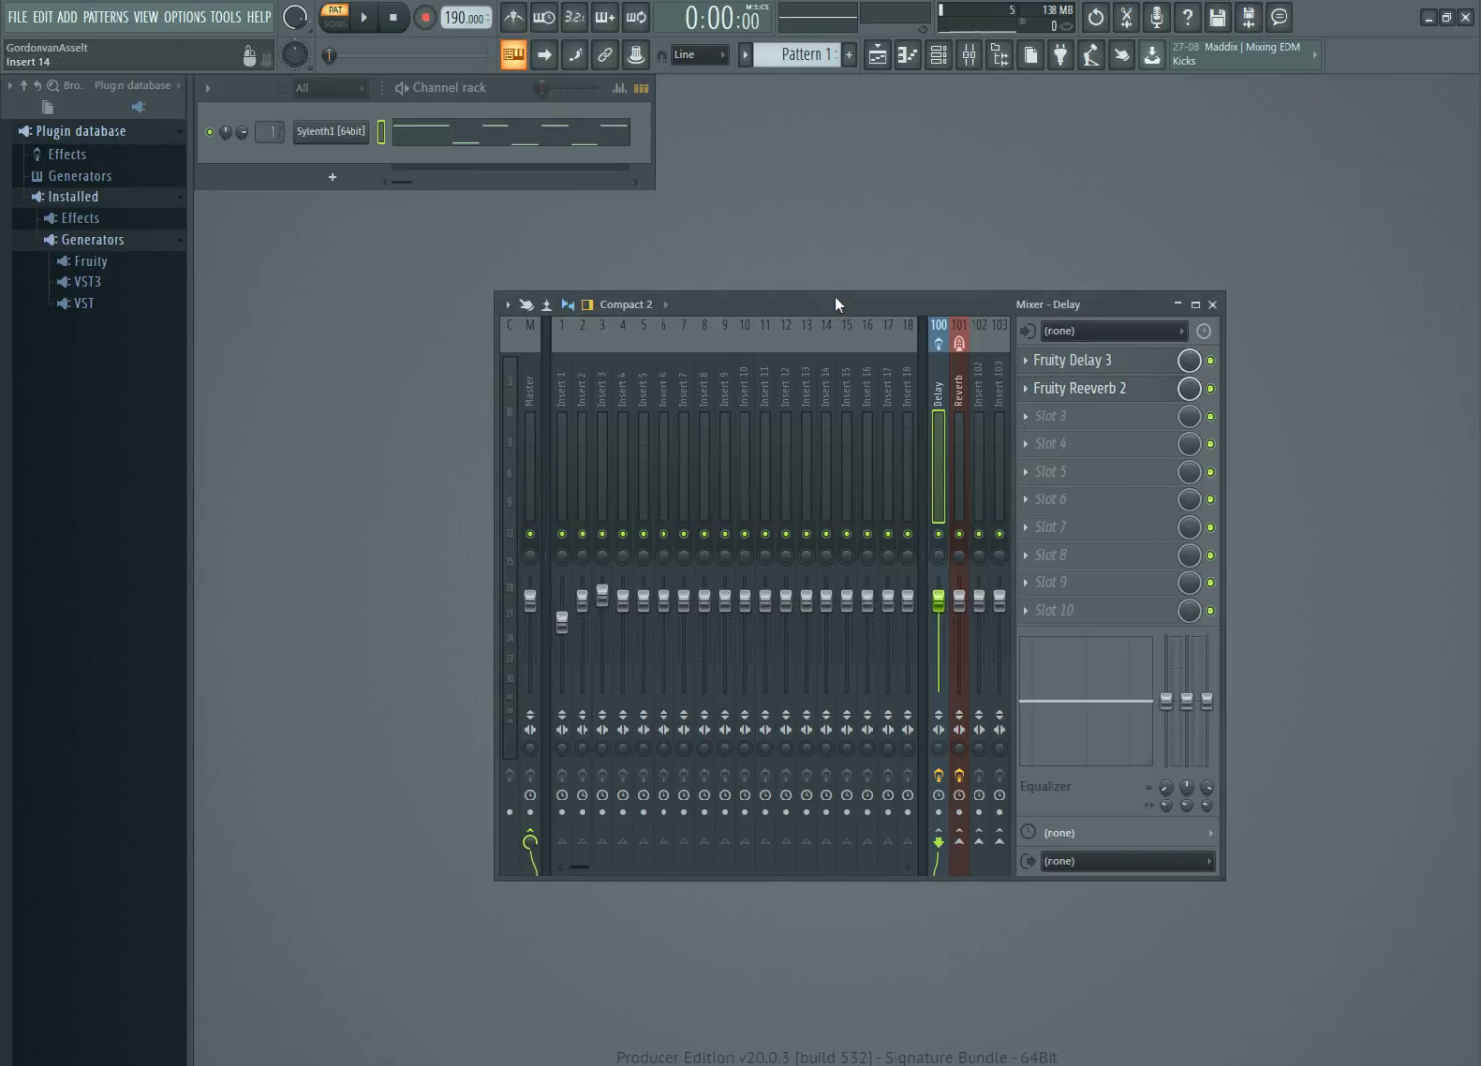
drag(836, 298, 868, 307)
Play the pattern, raise Sylenth1's filter control cutoff to 10.000, and turn on Warm Drive.
key(q)
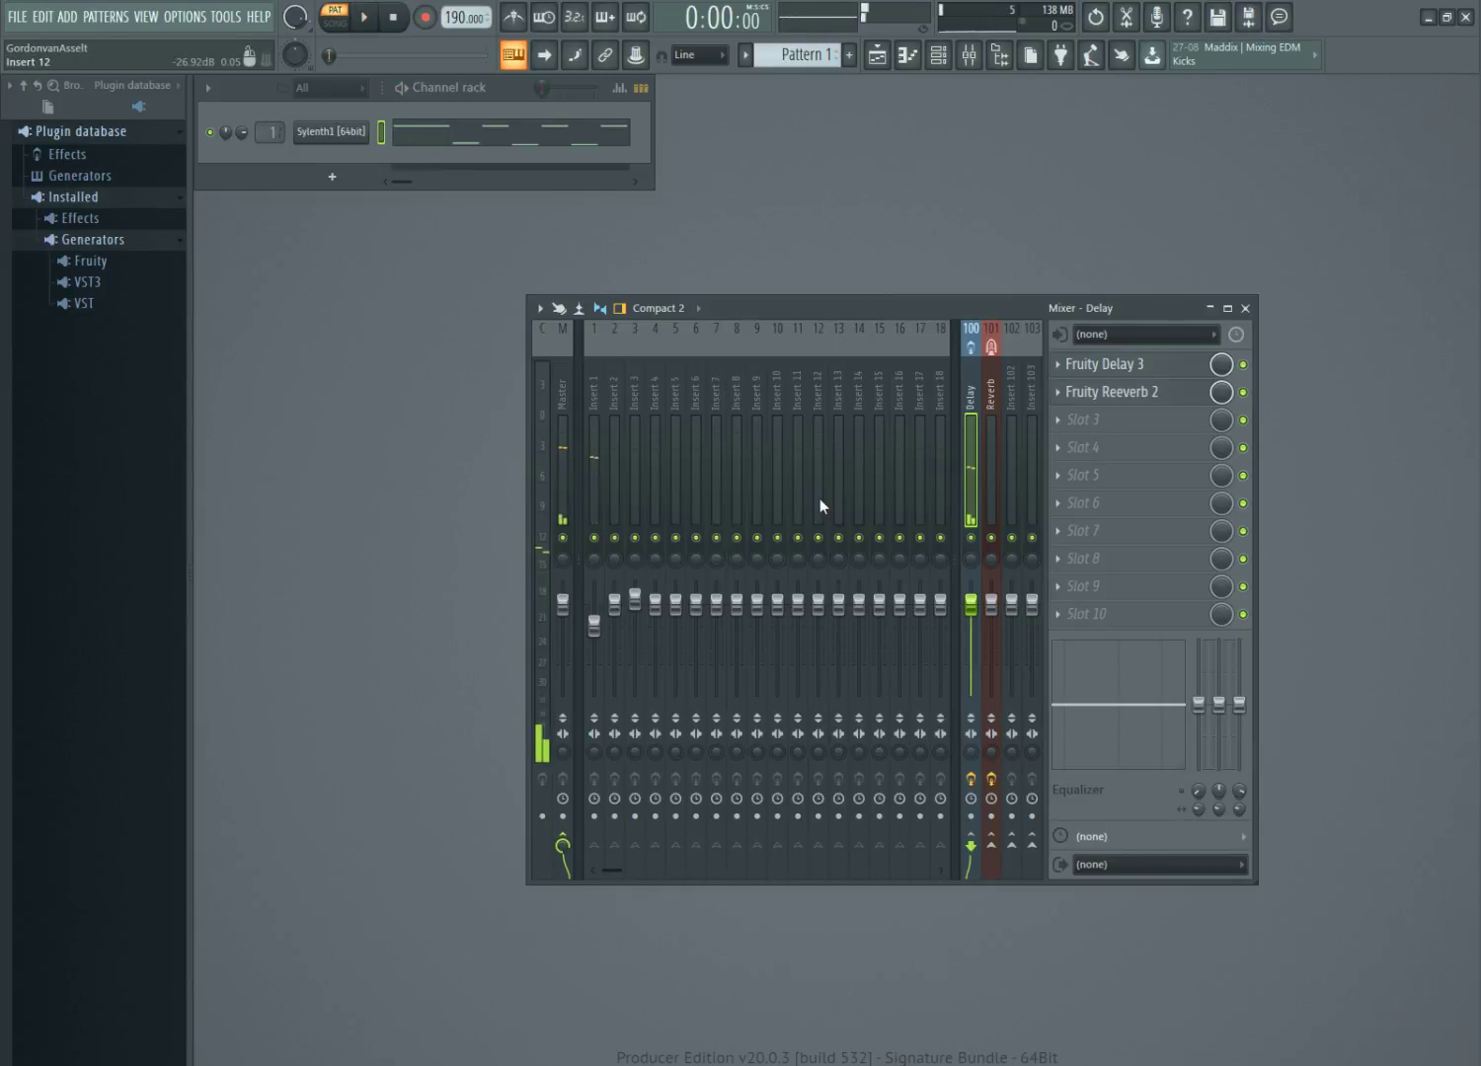
key(space)
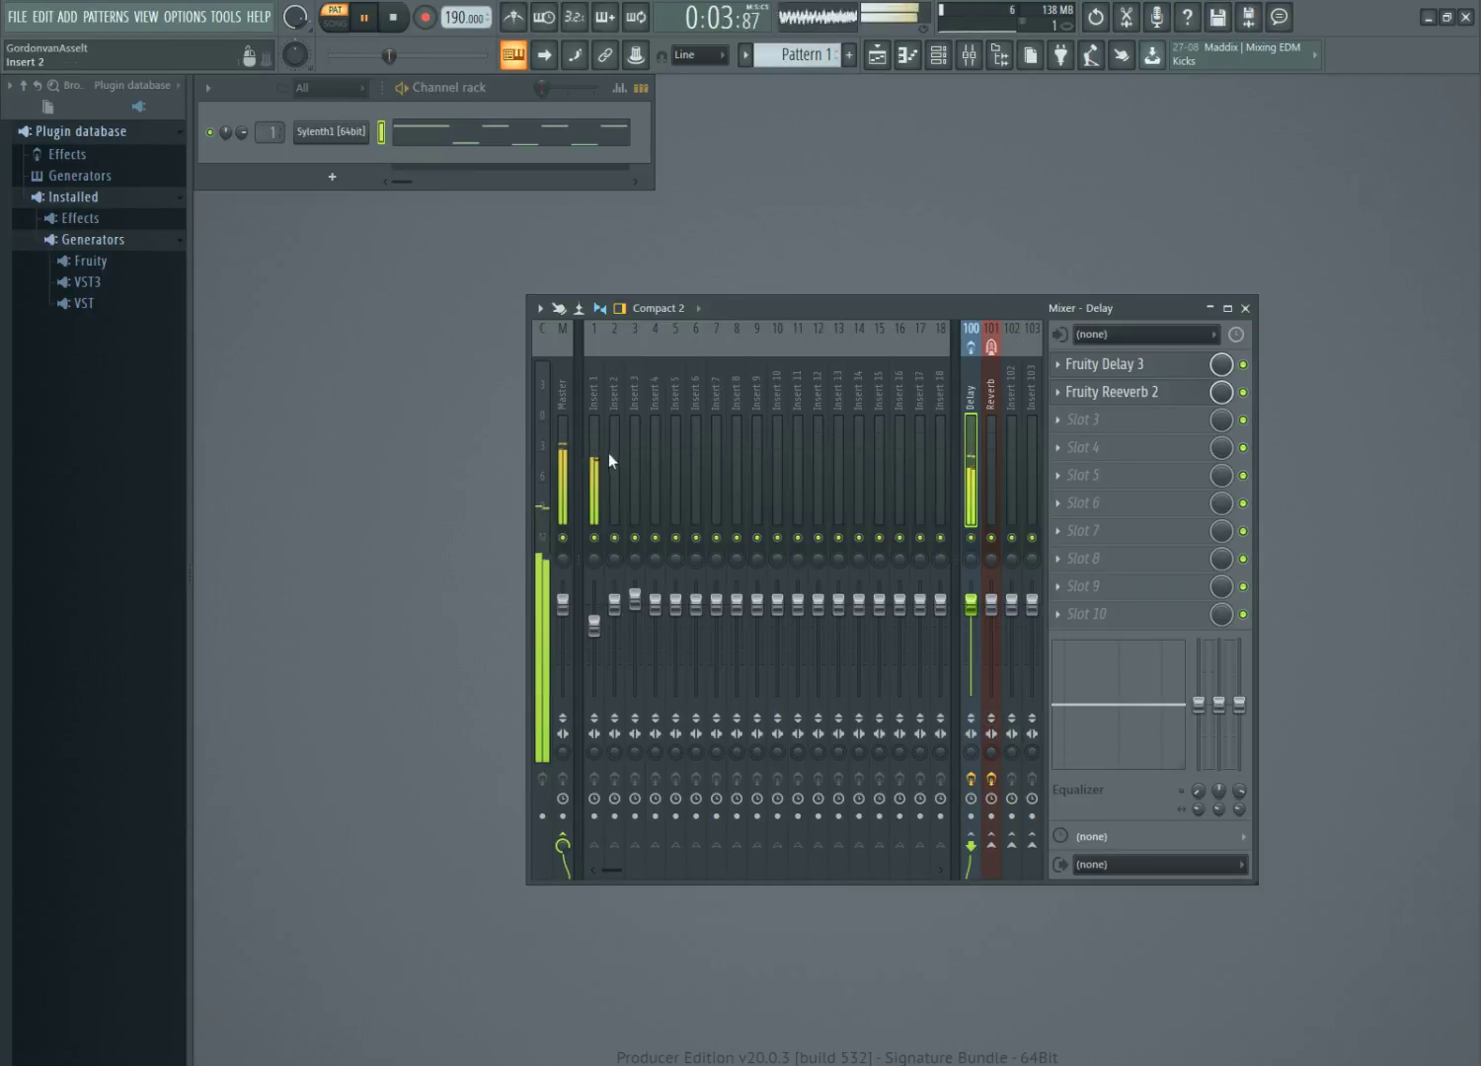
click(345, 136)
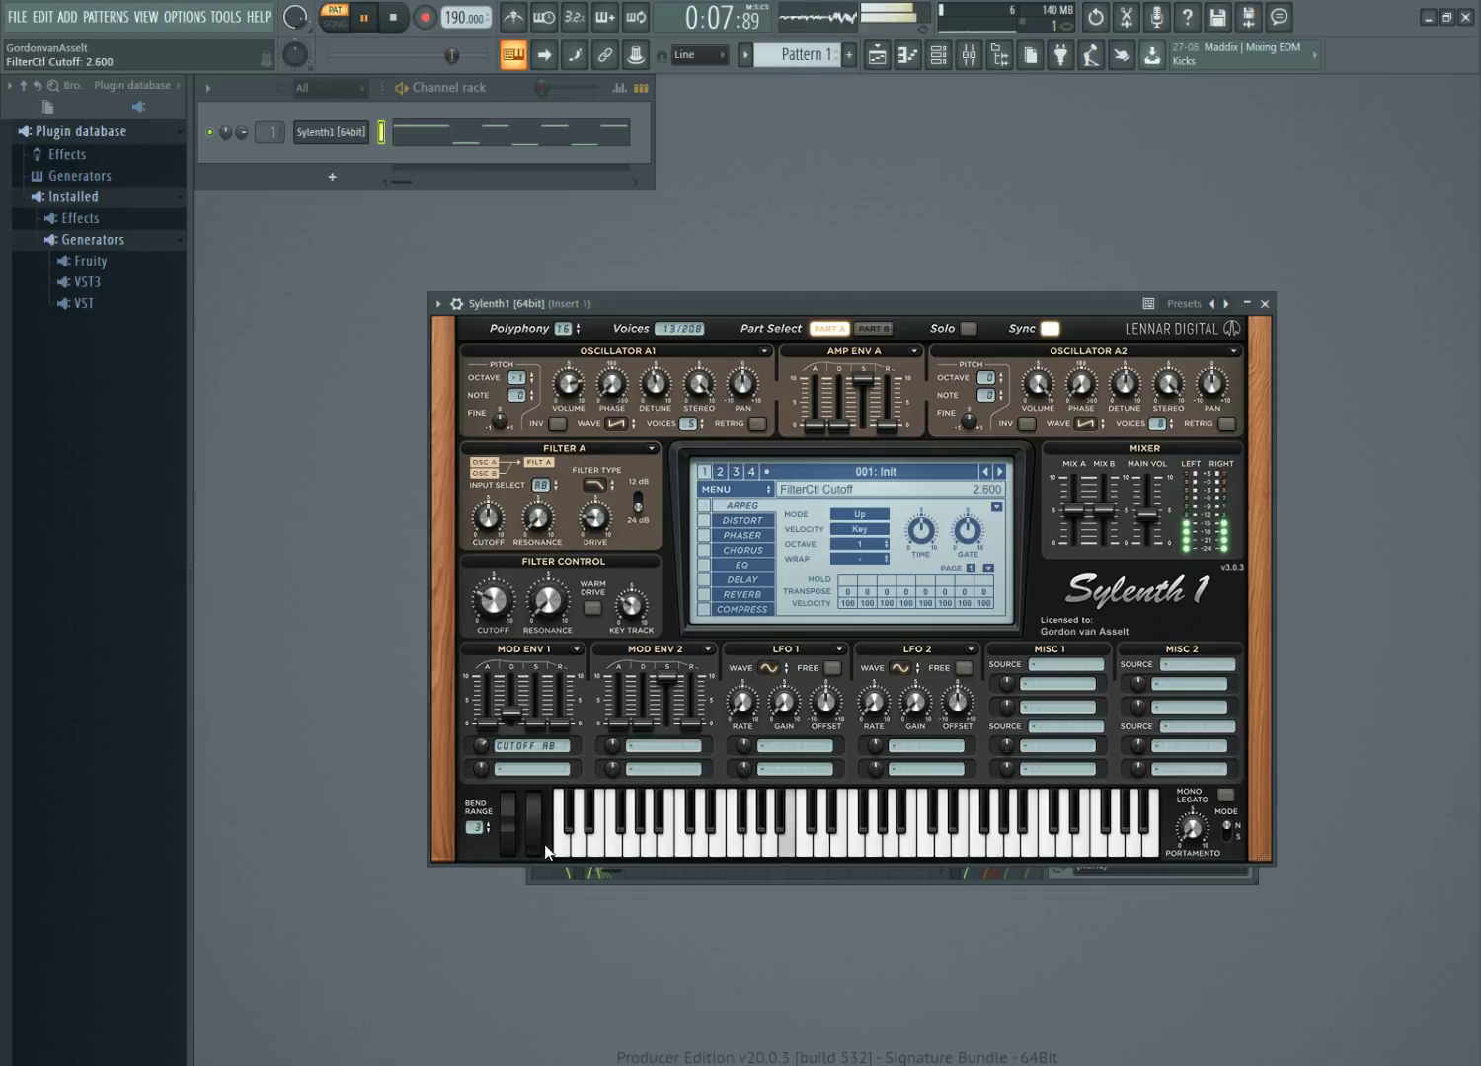
click(592, 608)
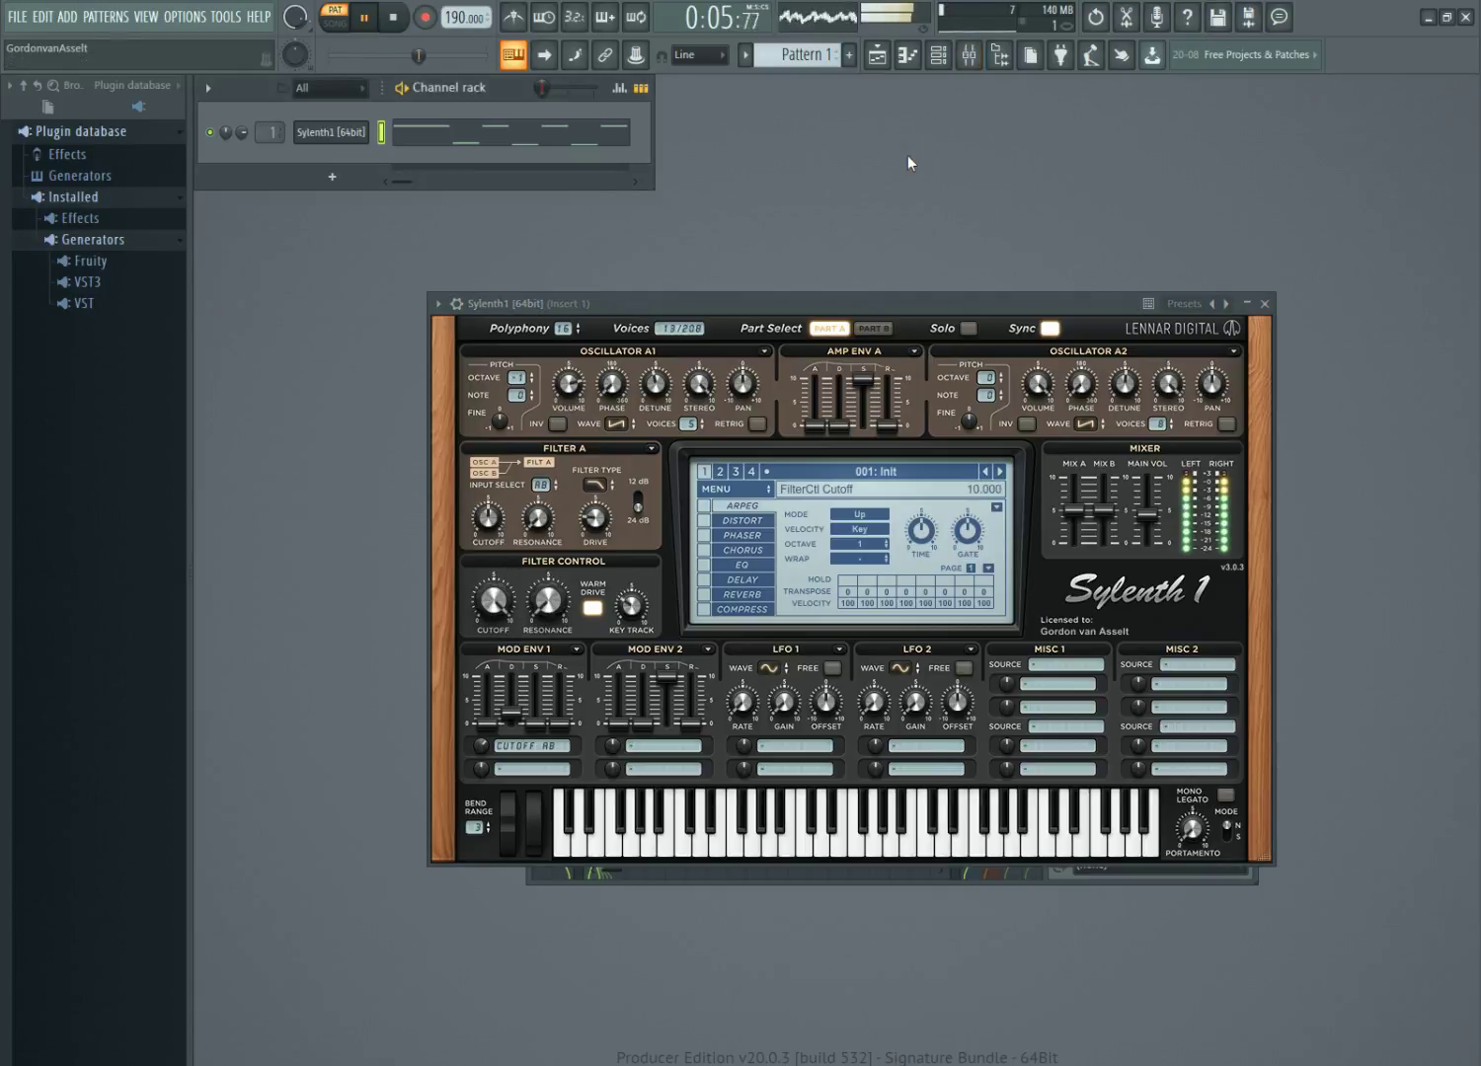
key(space)
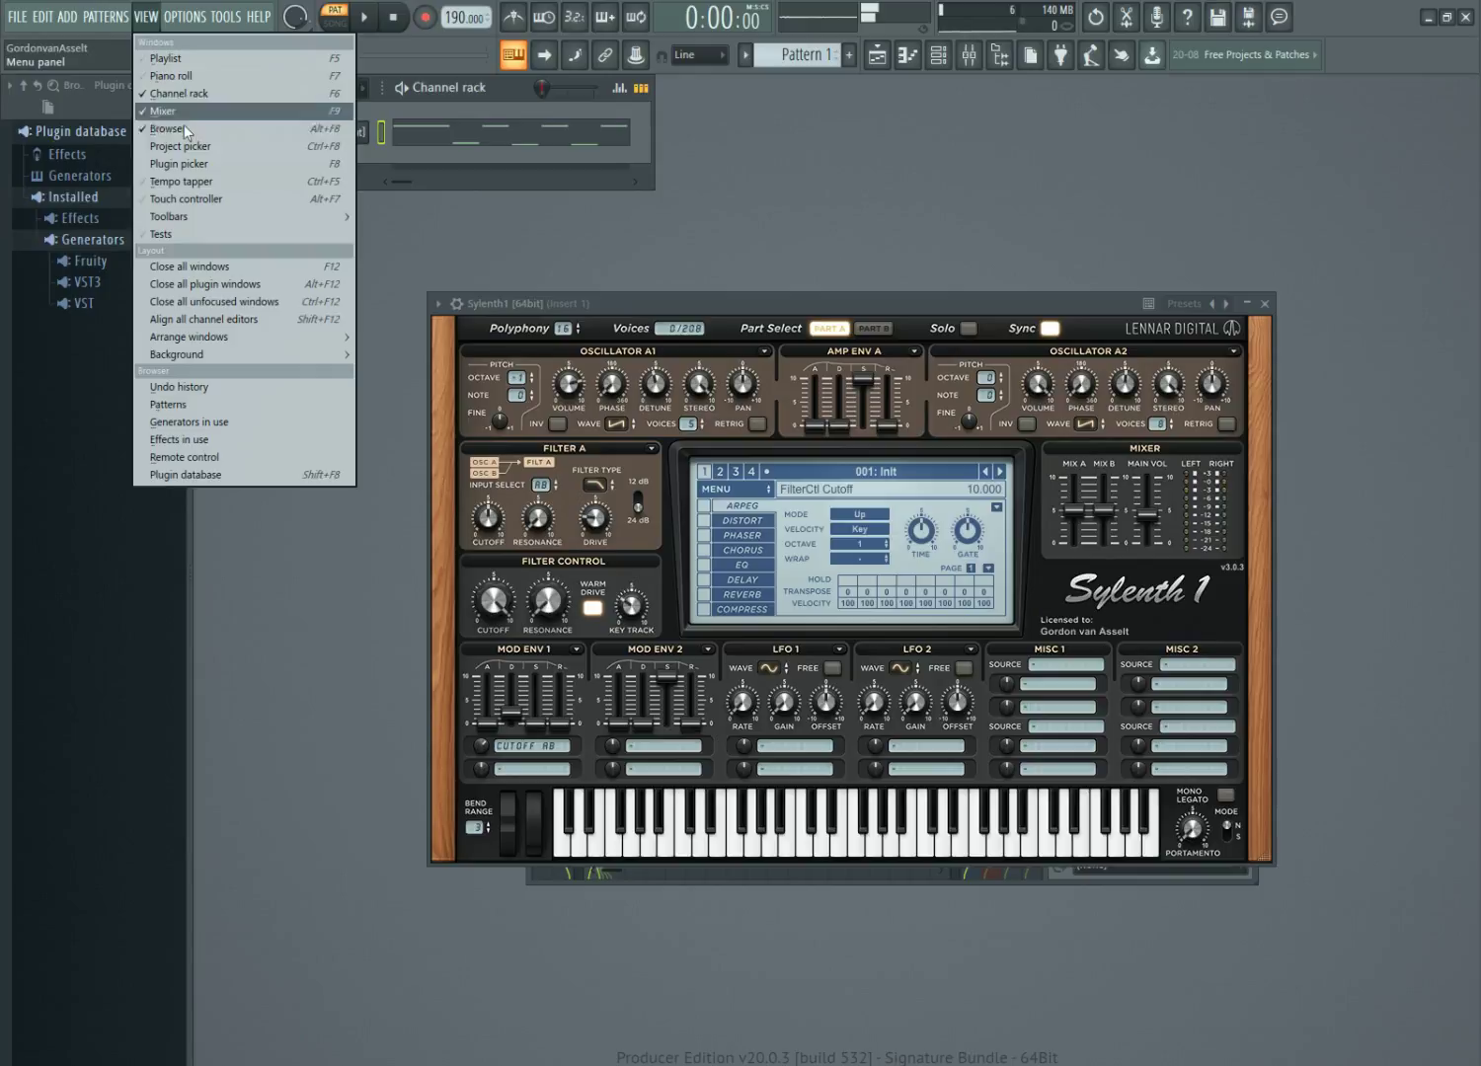
Bring up the mixer and open the full effect plugin list for the Delay track's third slot.
click(178, 110)
click(971, 476)
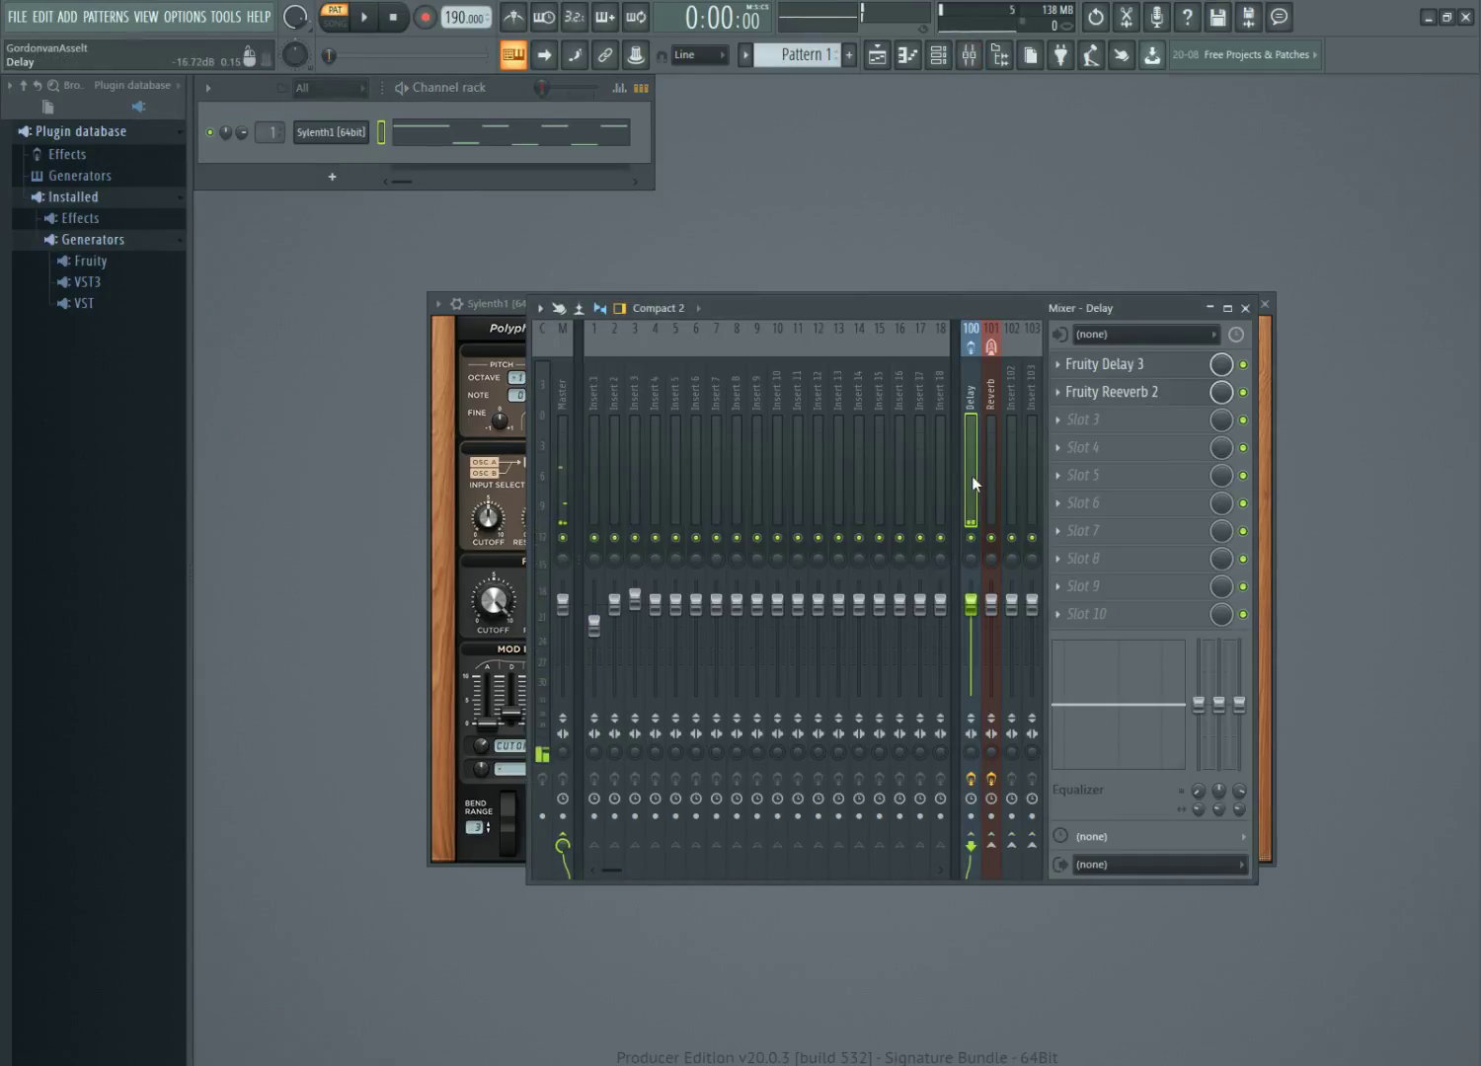
click(1122, 420)
click(826, 25)
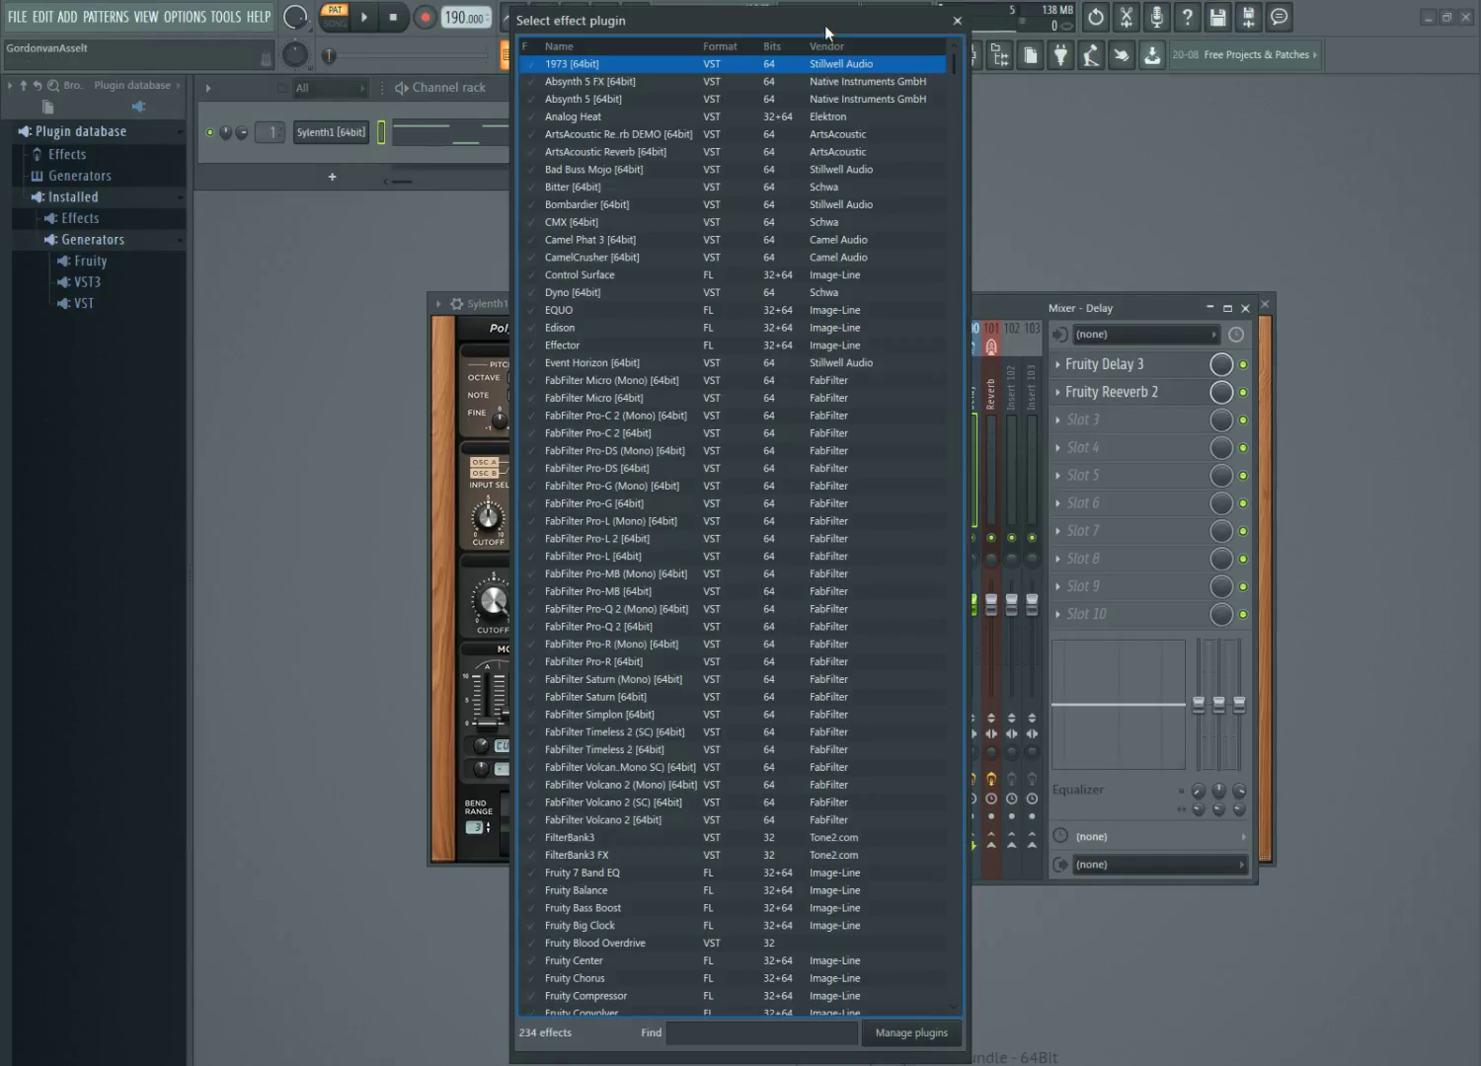
text(ki)
key(BackSpace)
key(BackSpace)
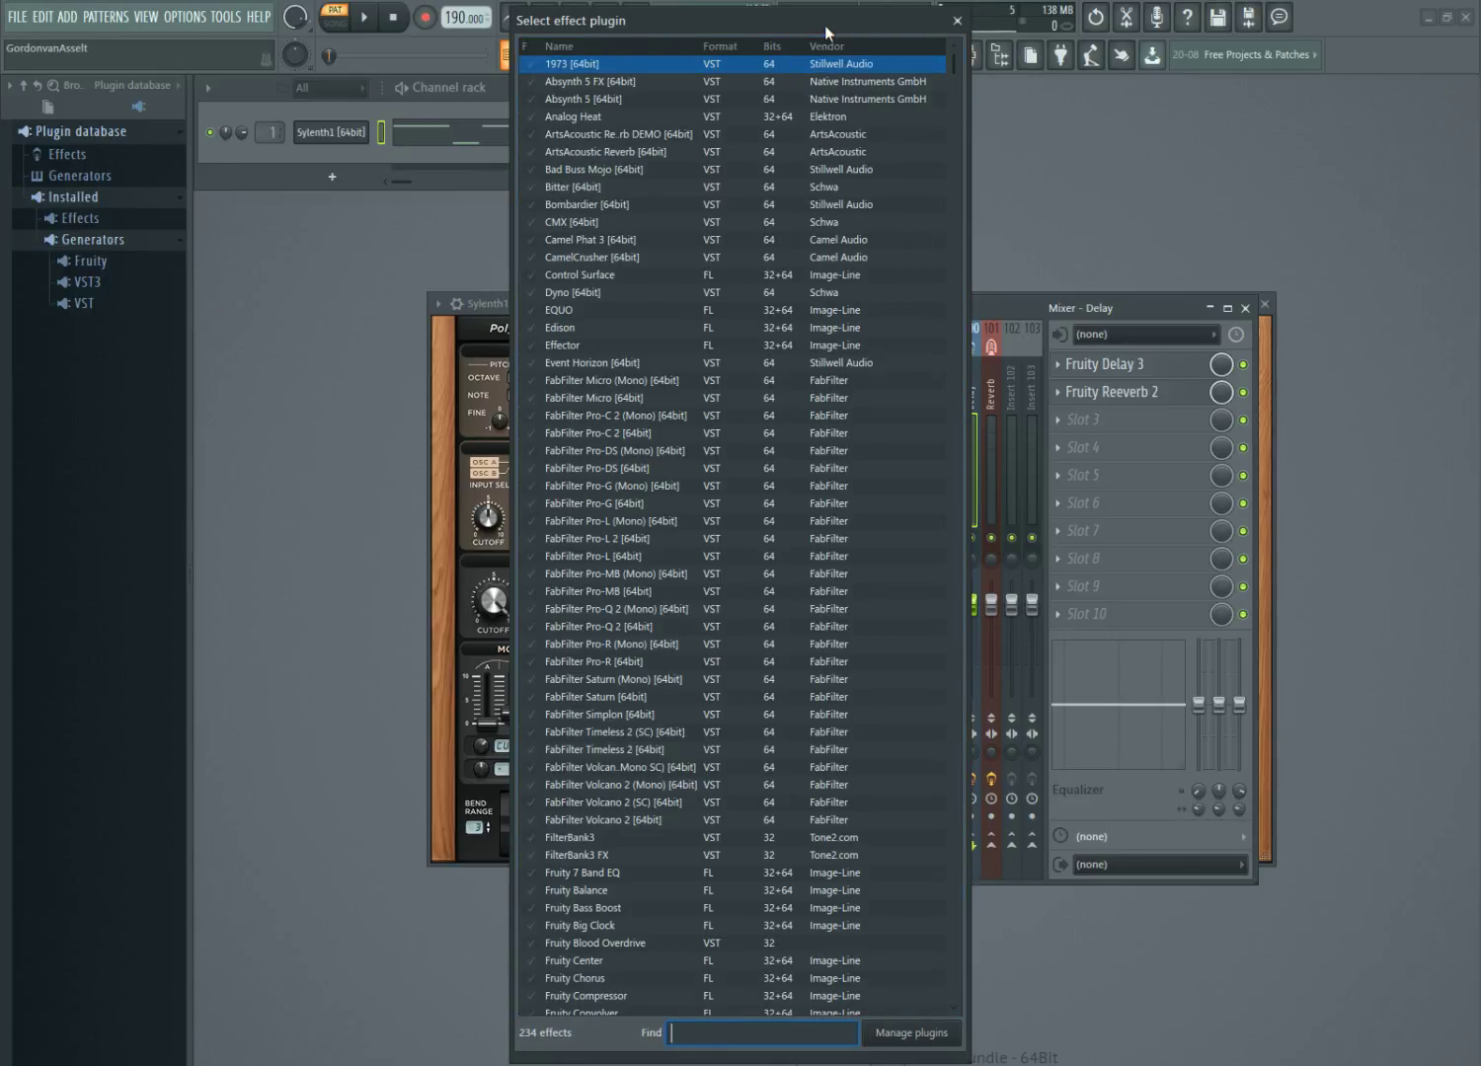
text(lfo)
key(BackSpace)
key(BackSpace)
key(BackSpace)
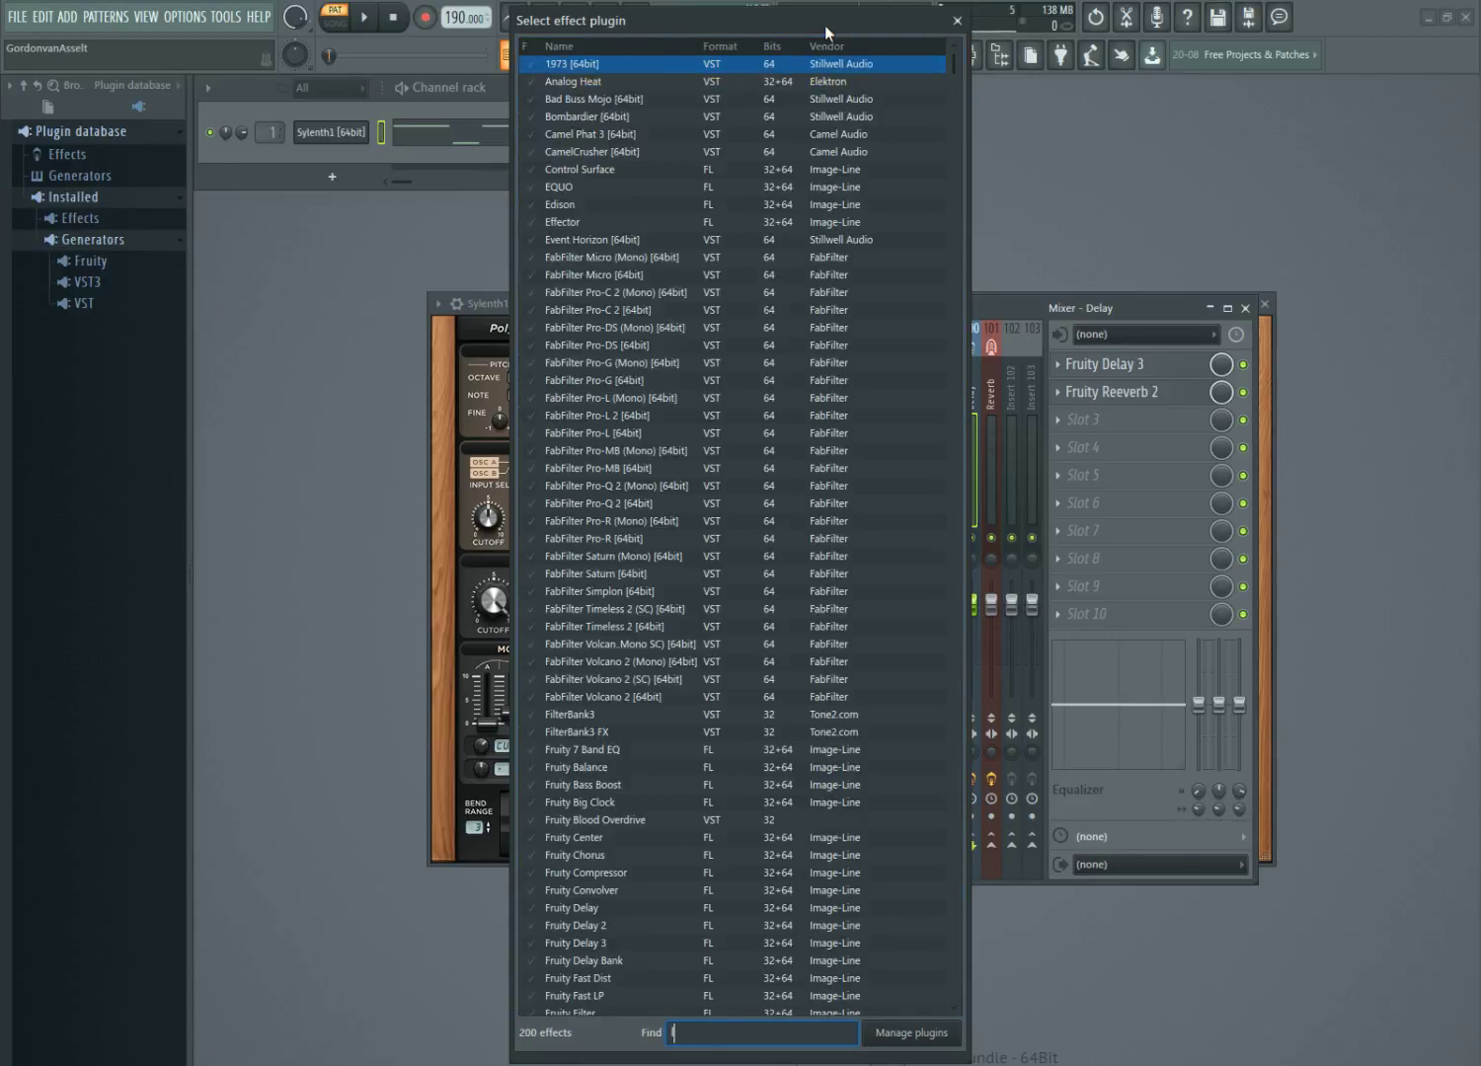
Load Gross Beat into the Delay track's third slot with its Patterns preset and the Sidechain volume envelope.
text(gros)
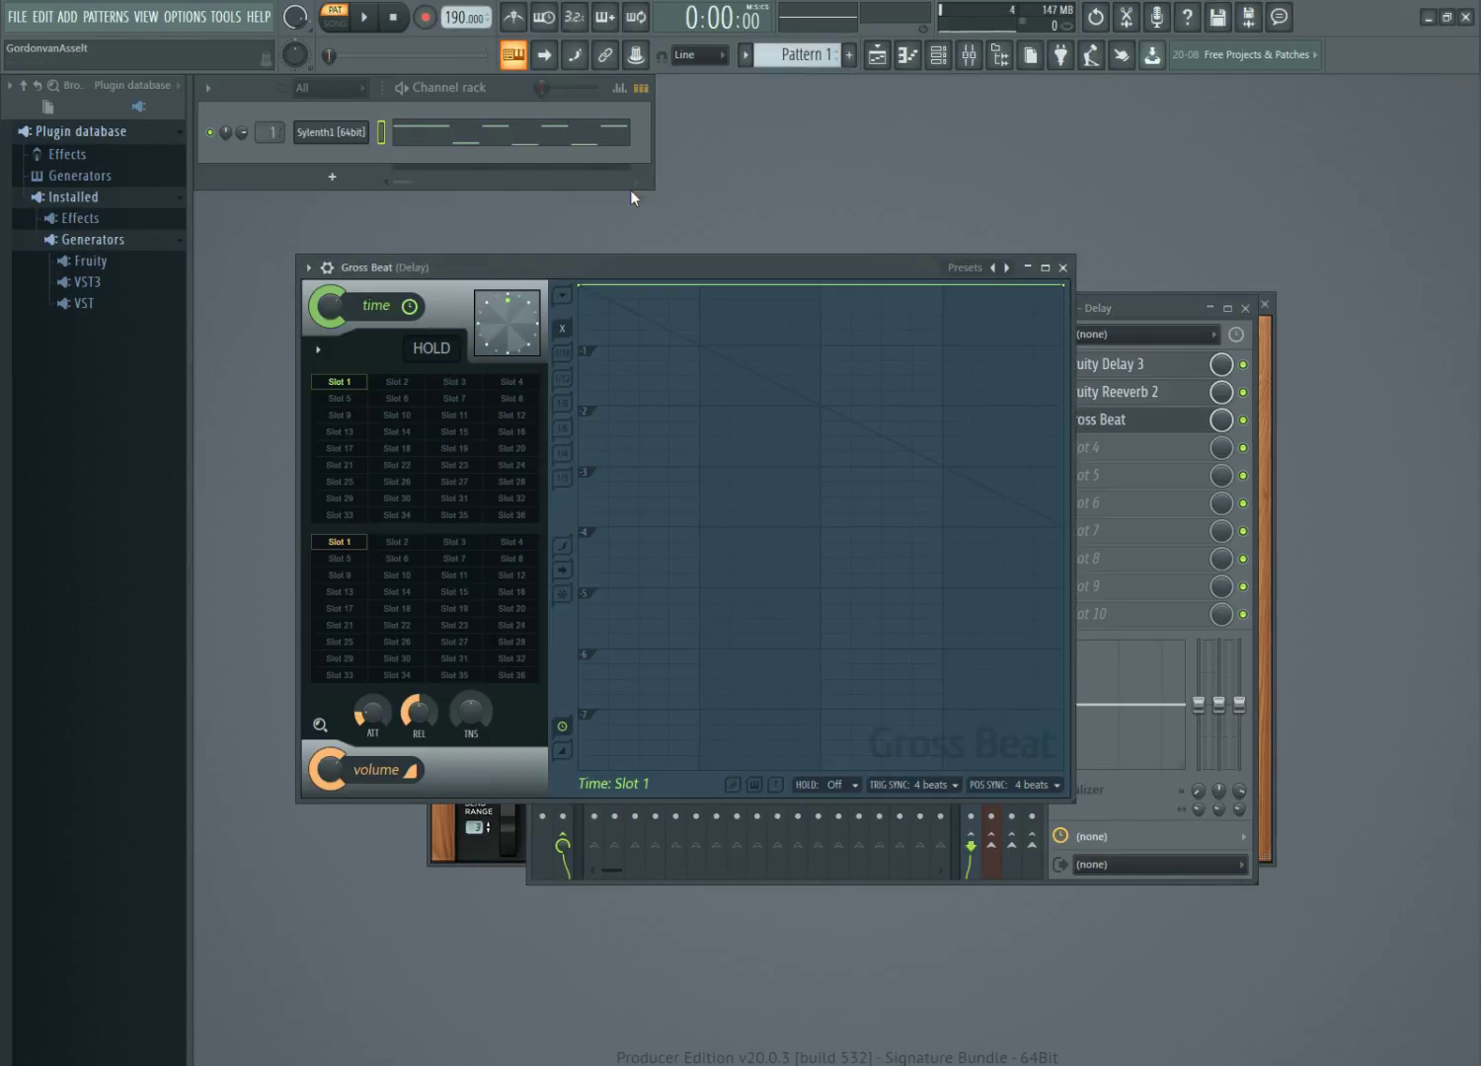
click(307, 268)
mouse_move(414, 321)
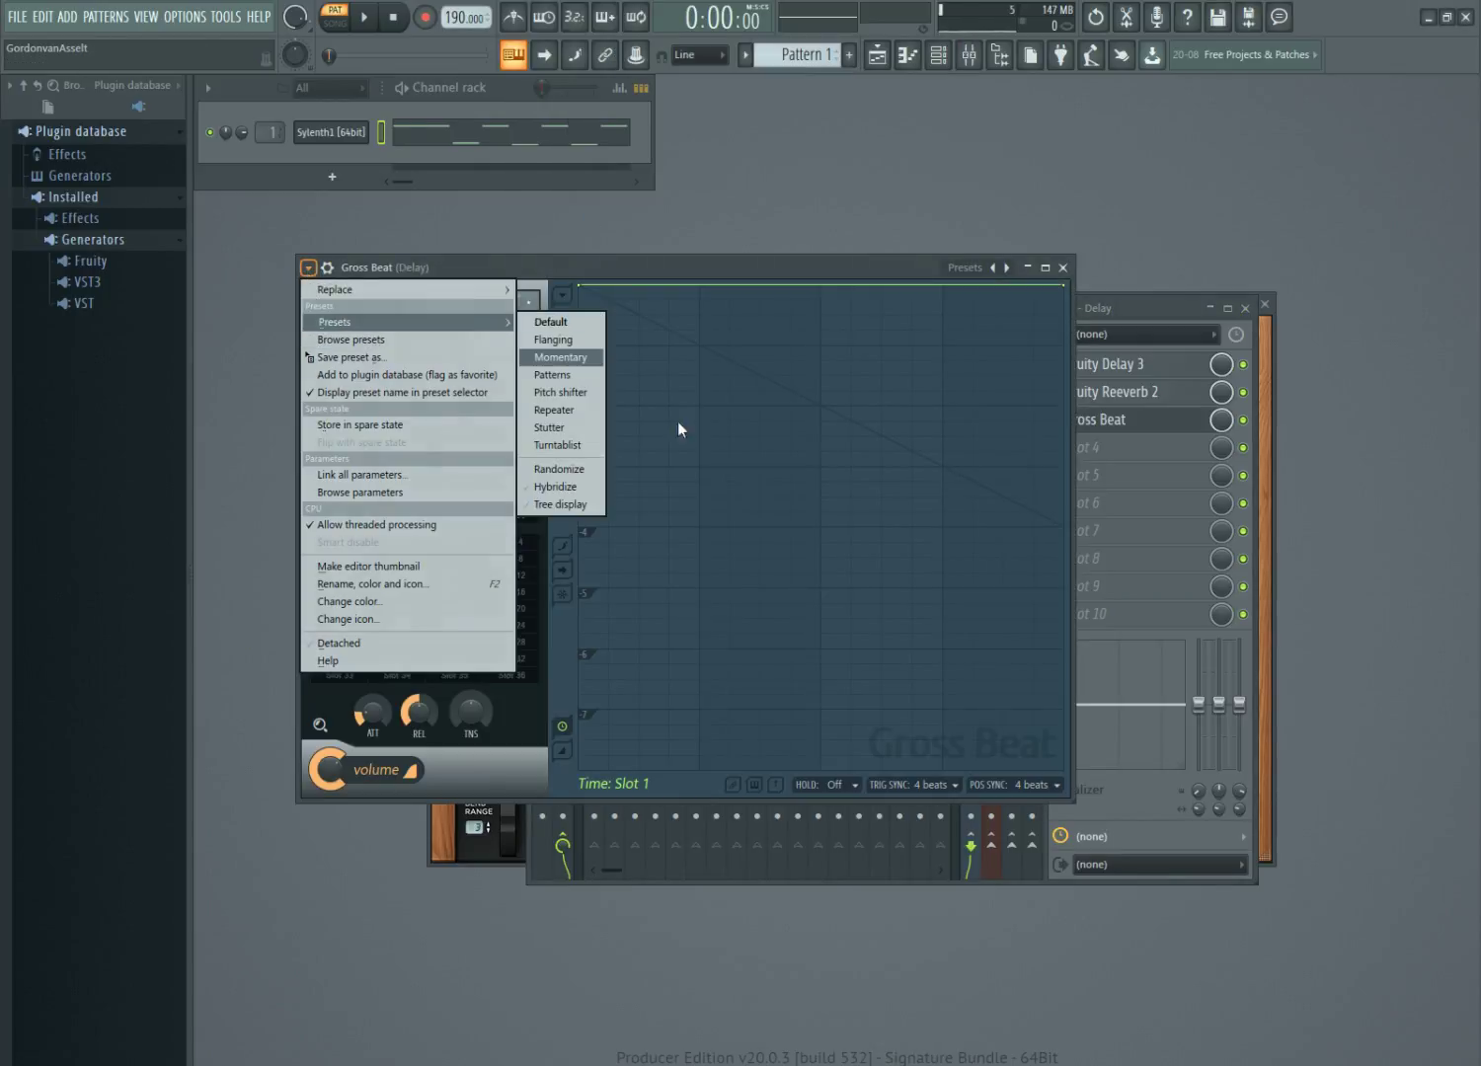
click(561, 374)
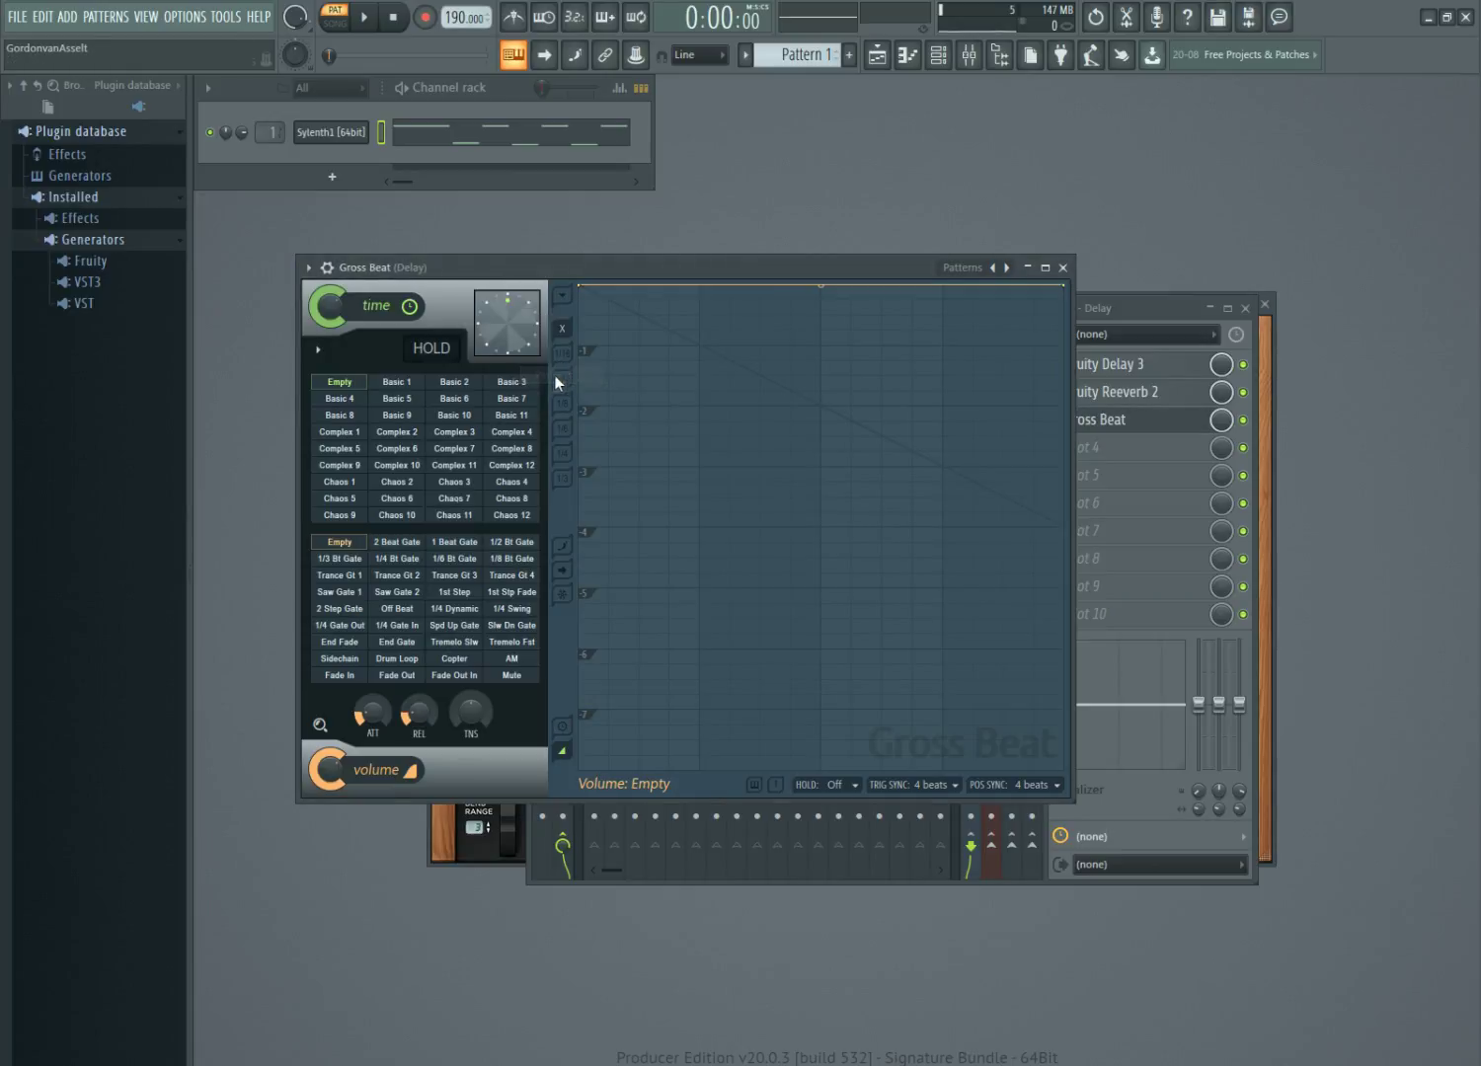
click(340, 659)
Bend all four curves of Gross Beat's Sidechain volume envelope upward so the volume rises quickly on each beat.
drag(639, 712, 639, 312)
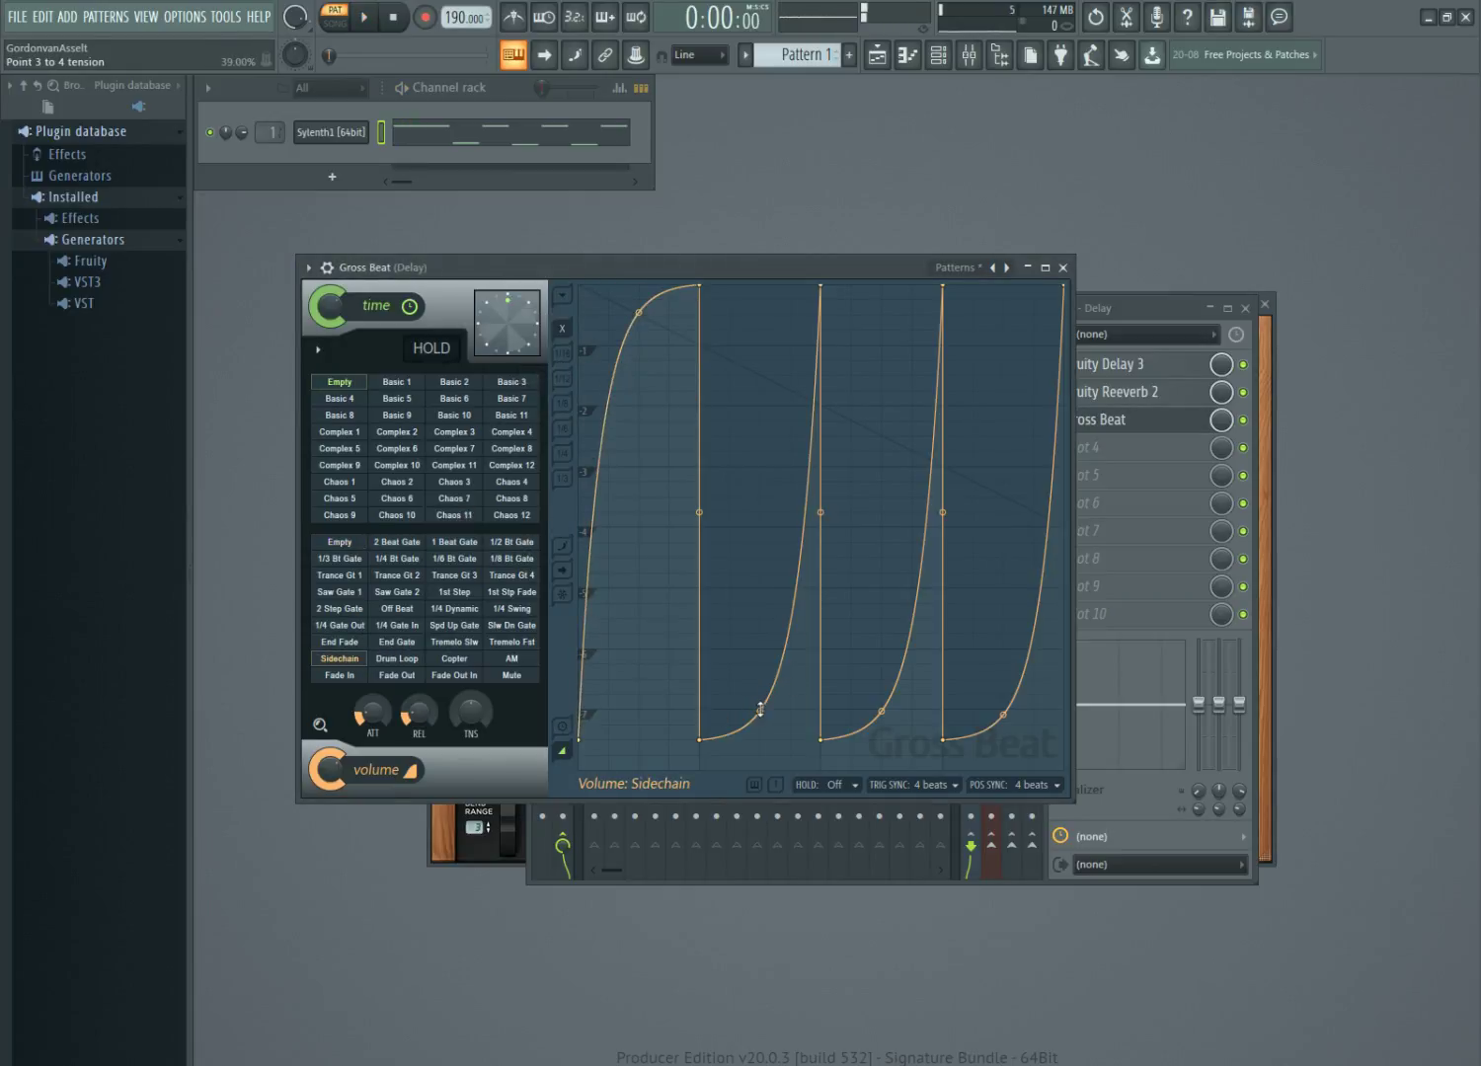
drag(760, 707, 761, 375)
drag(882, 711, 882, 302)
key(space)
drag(1003, 709, 1003, 302)
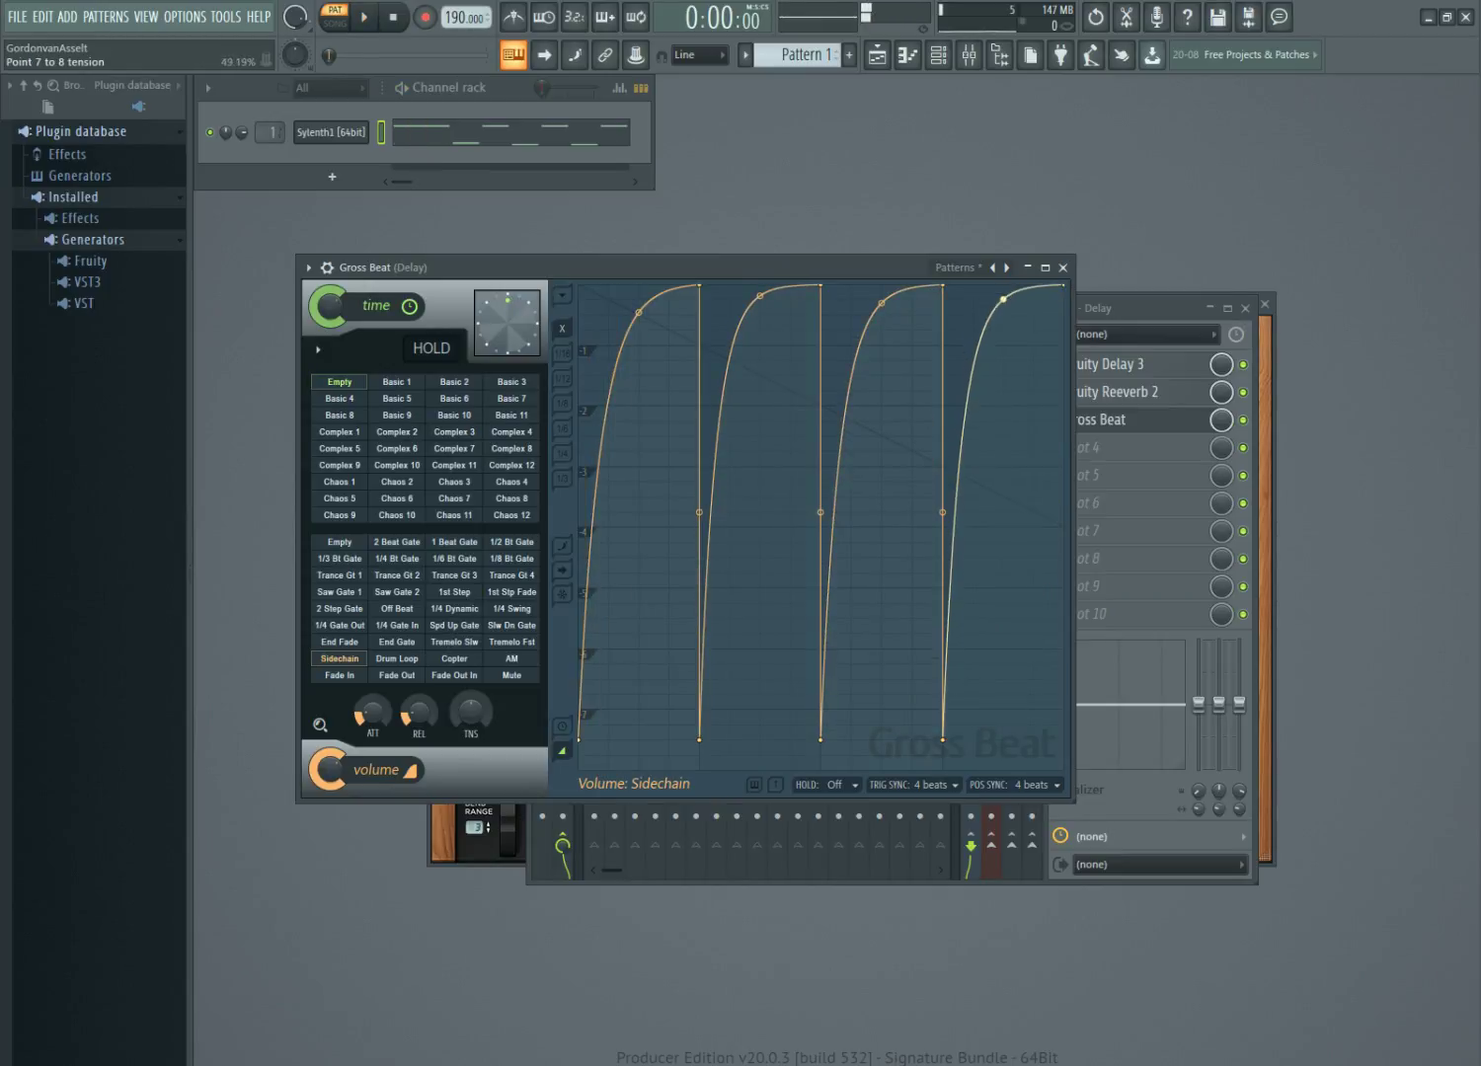
Reopen Gross Beat and bend the envelope's first curve fully down so the volume stays low until that beat's end.
click(1144, 300)
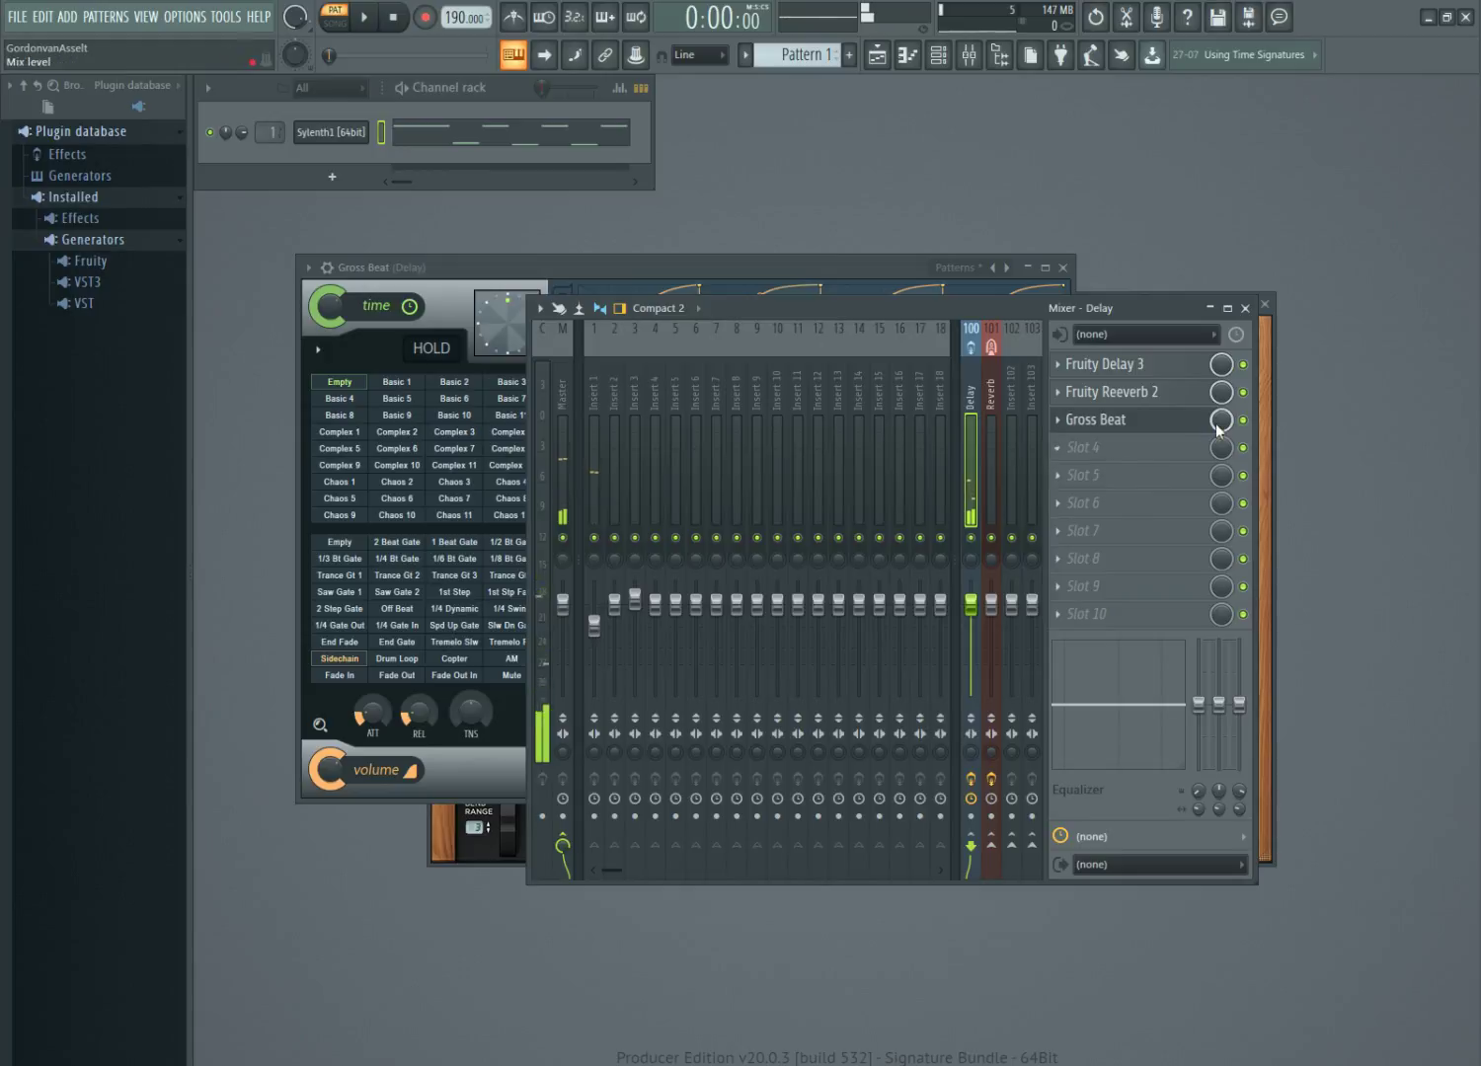
click(1165, 427)
click(1165, 427)
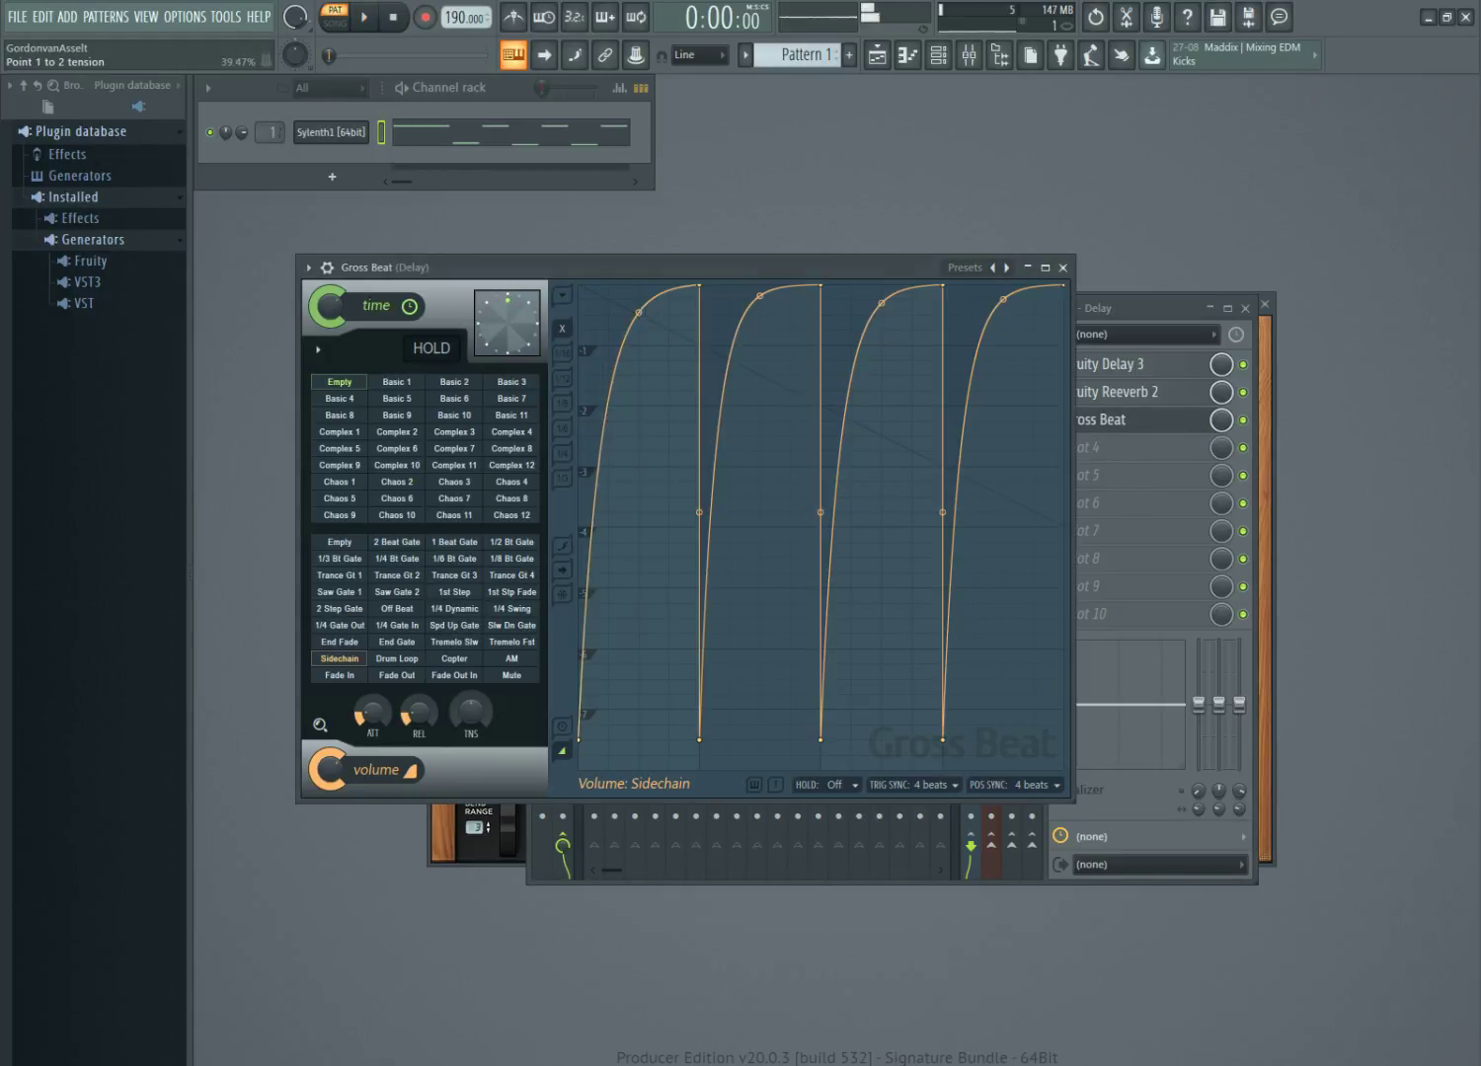
drag(639, 312, 638, 720)
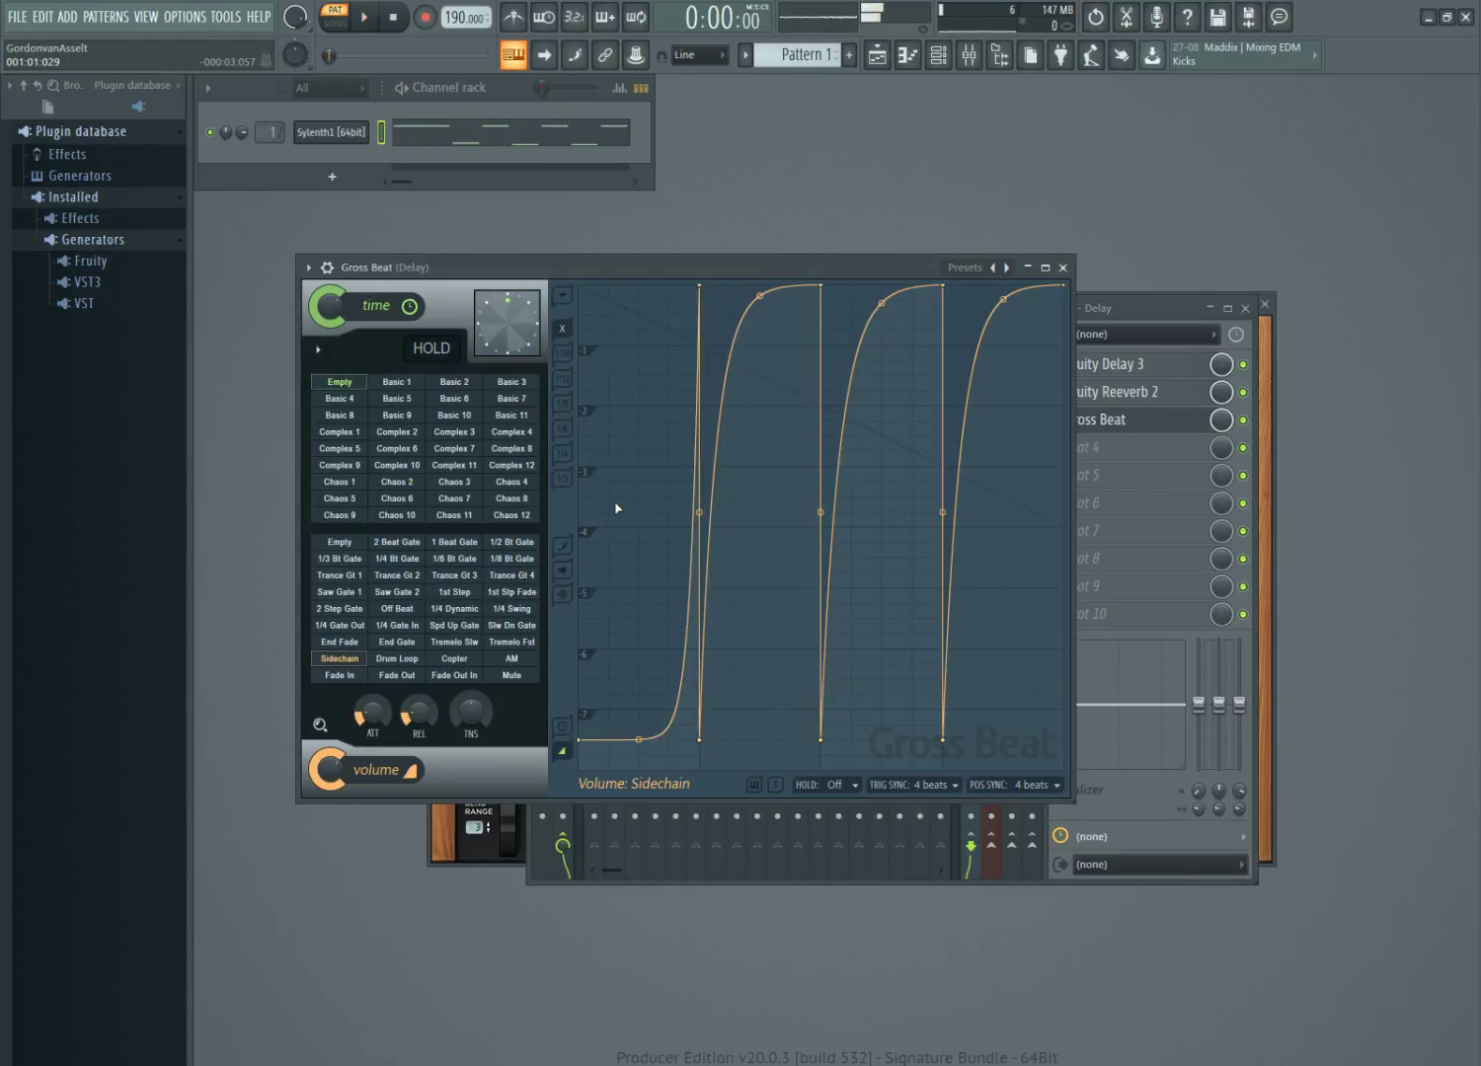
Switch to song mode, place Pattern 1 at bar 1 of Track 1 in the playlist, and select bars 1 to 8 for looping.
key(F5)
key(space)
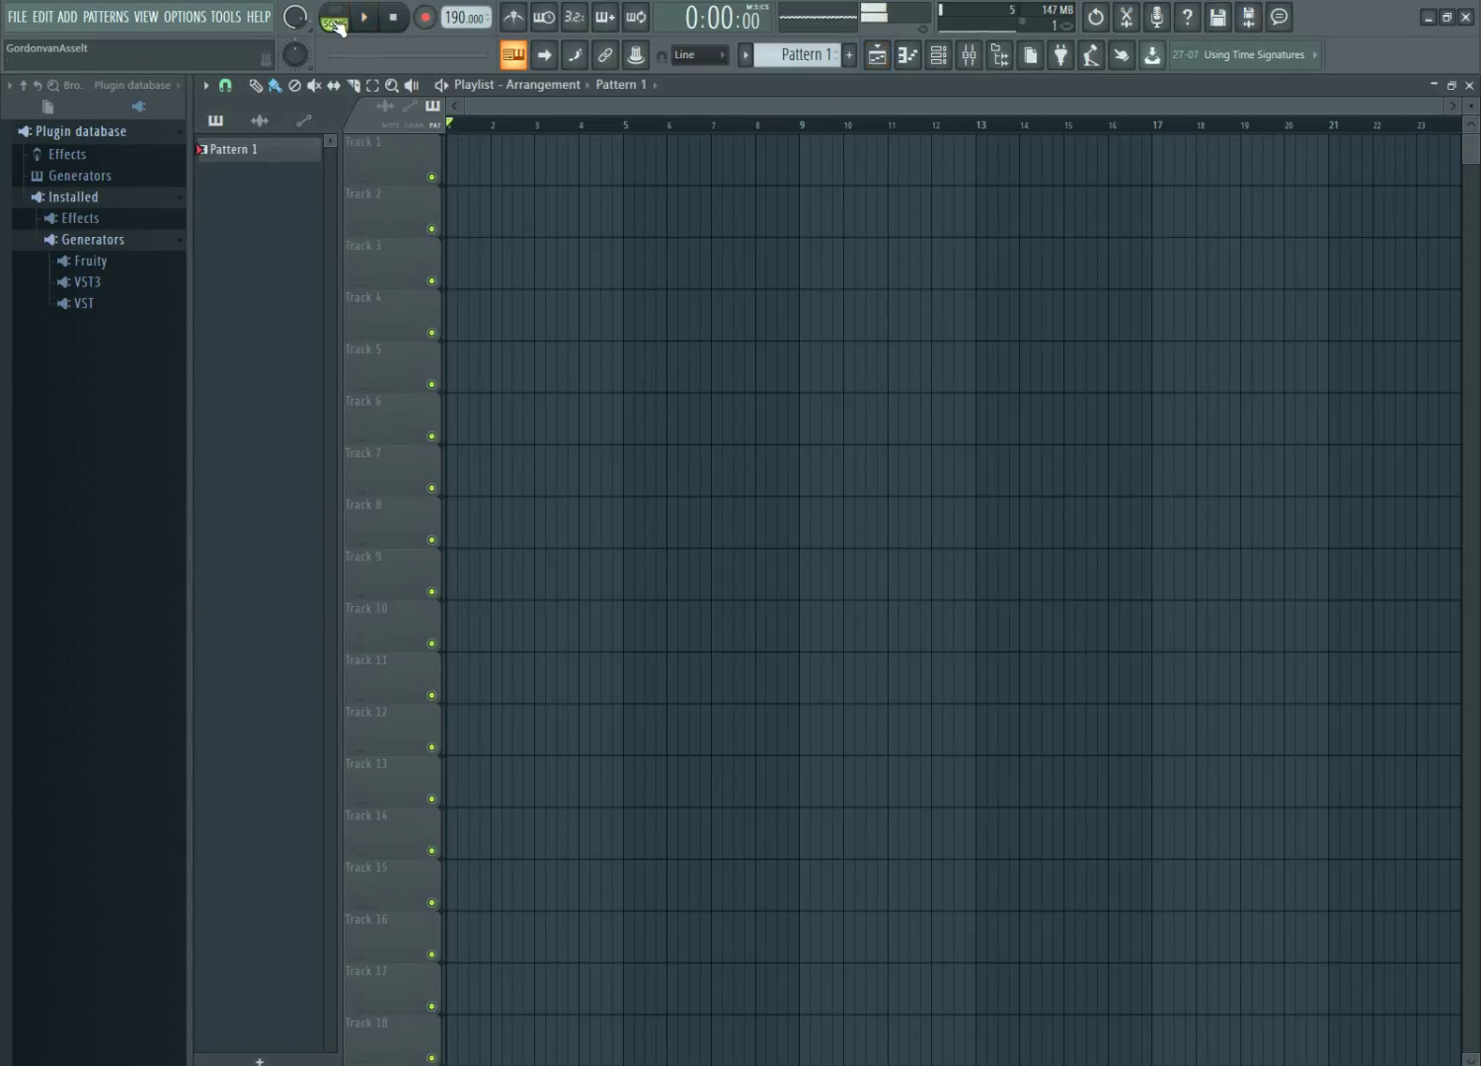
click(1469, 85)
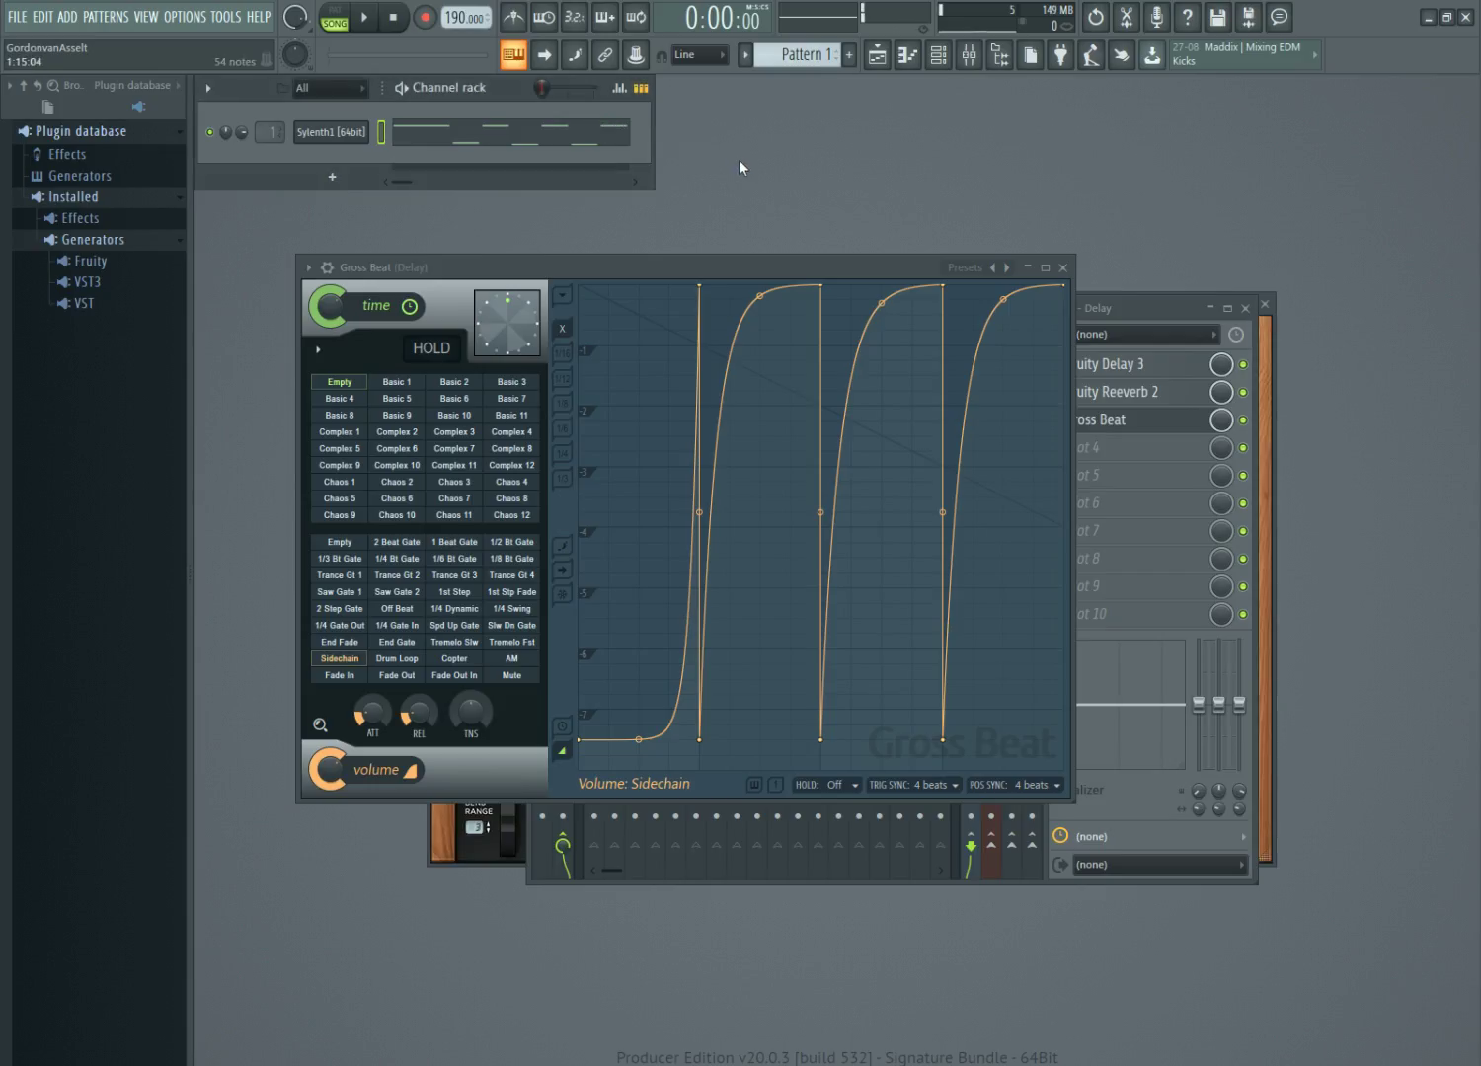
key(F5)
click(618, 156)
drag(691, 159, 524, 159)
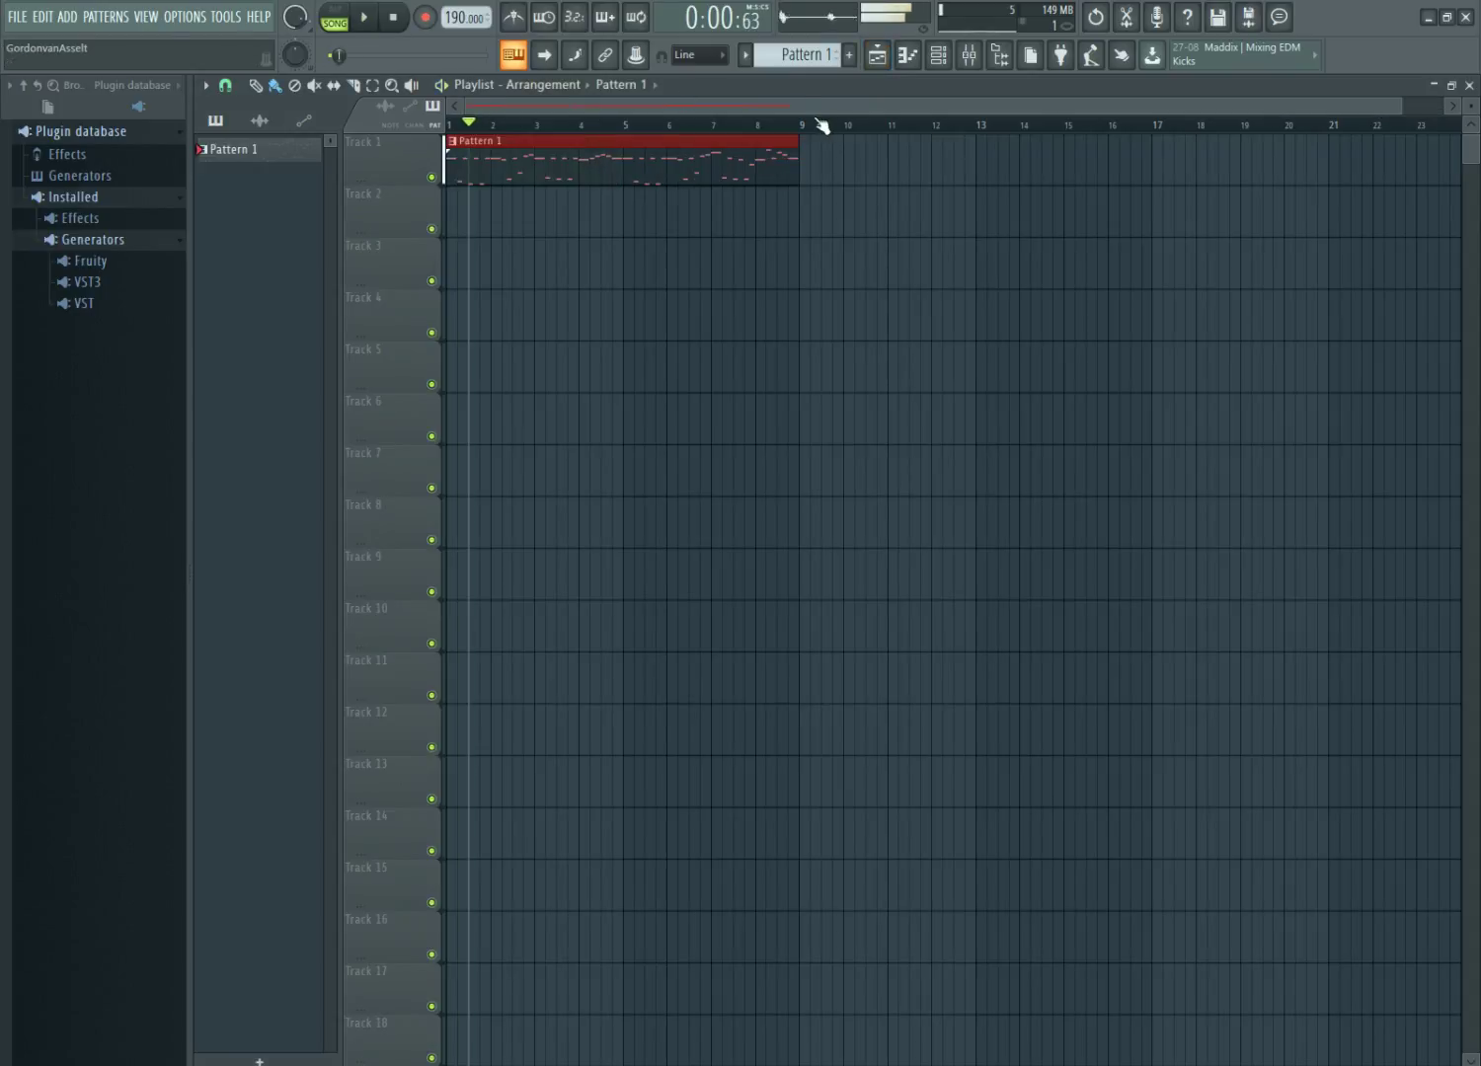
click(804, 126)
drag(803, 126, 449, 127)
Bring up the mixer, play the song to check Gross Beat's Sidechain envelope, and close the plugin.
click(156, 22)
click(189, 107)
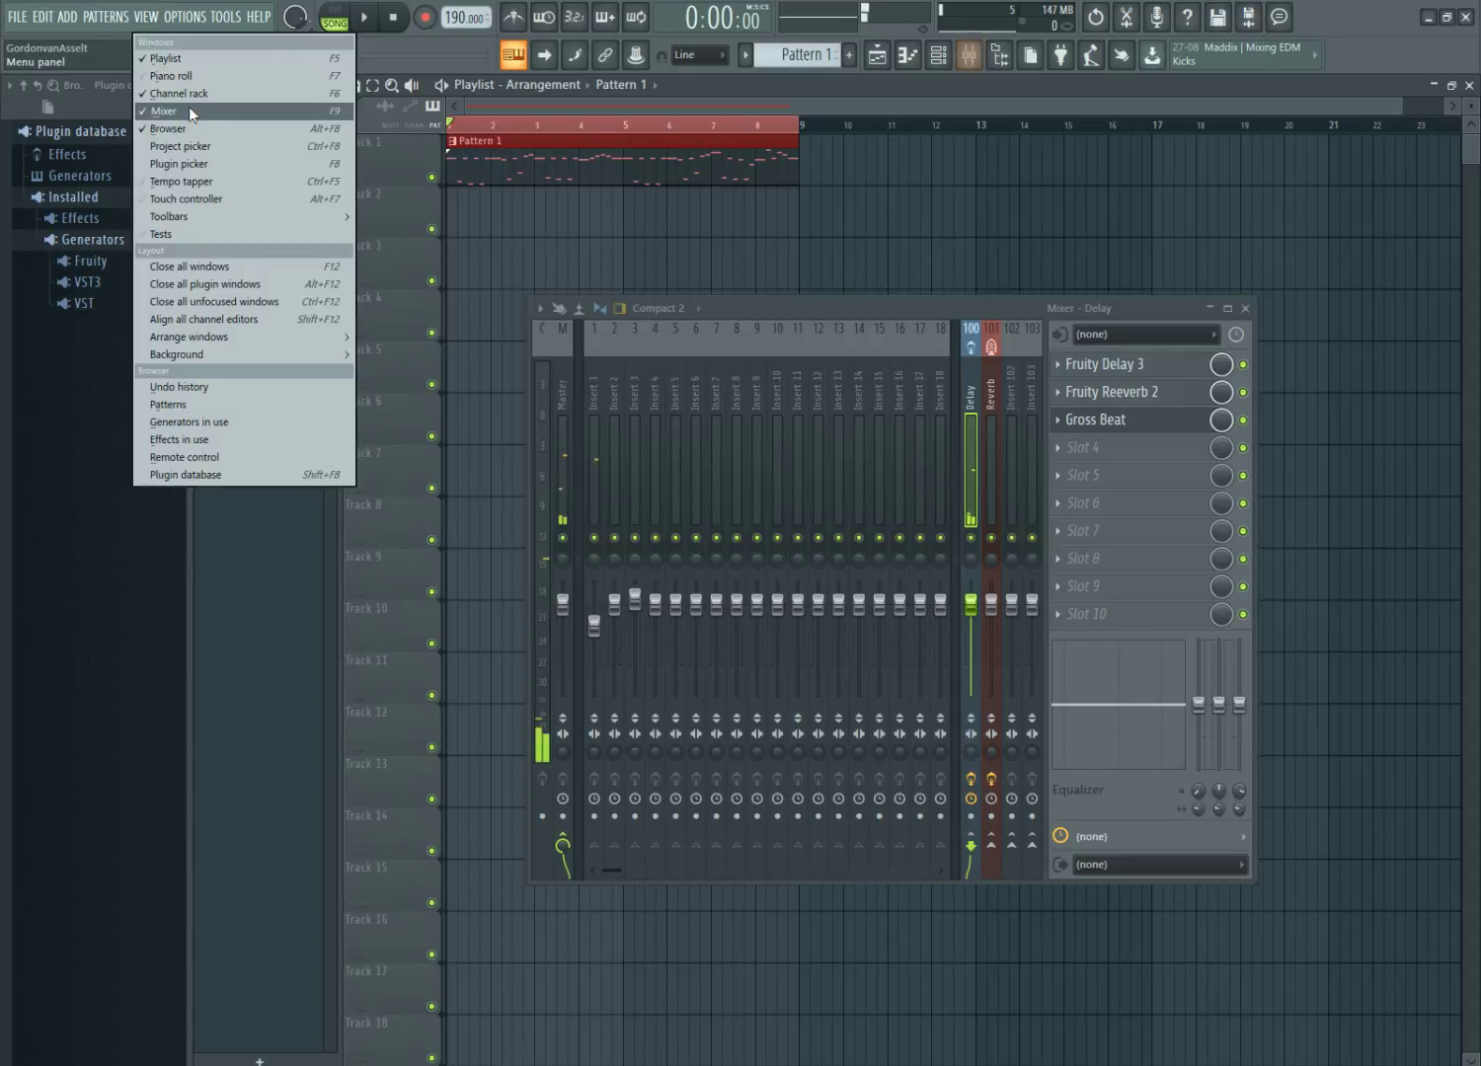
key(space)
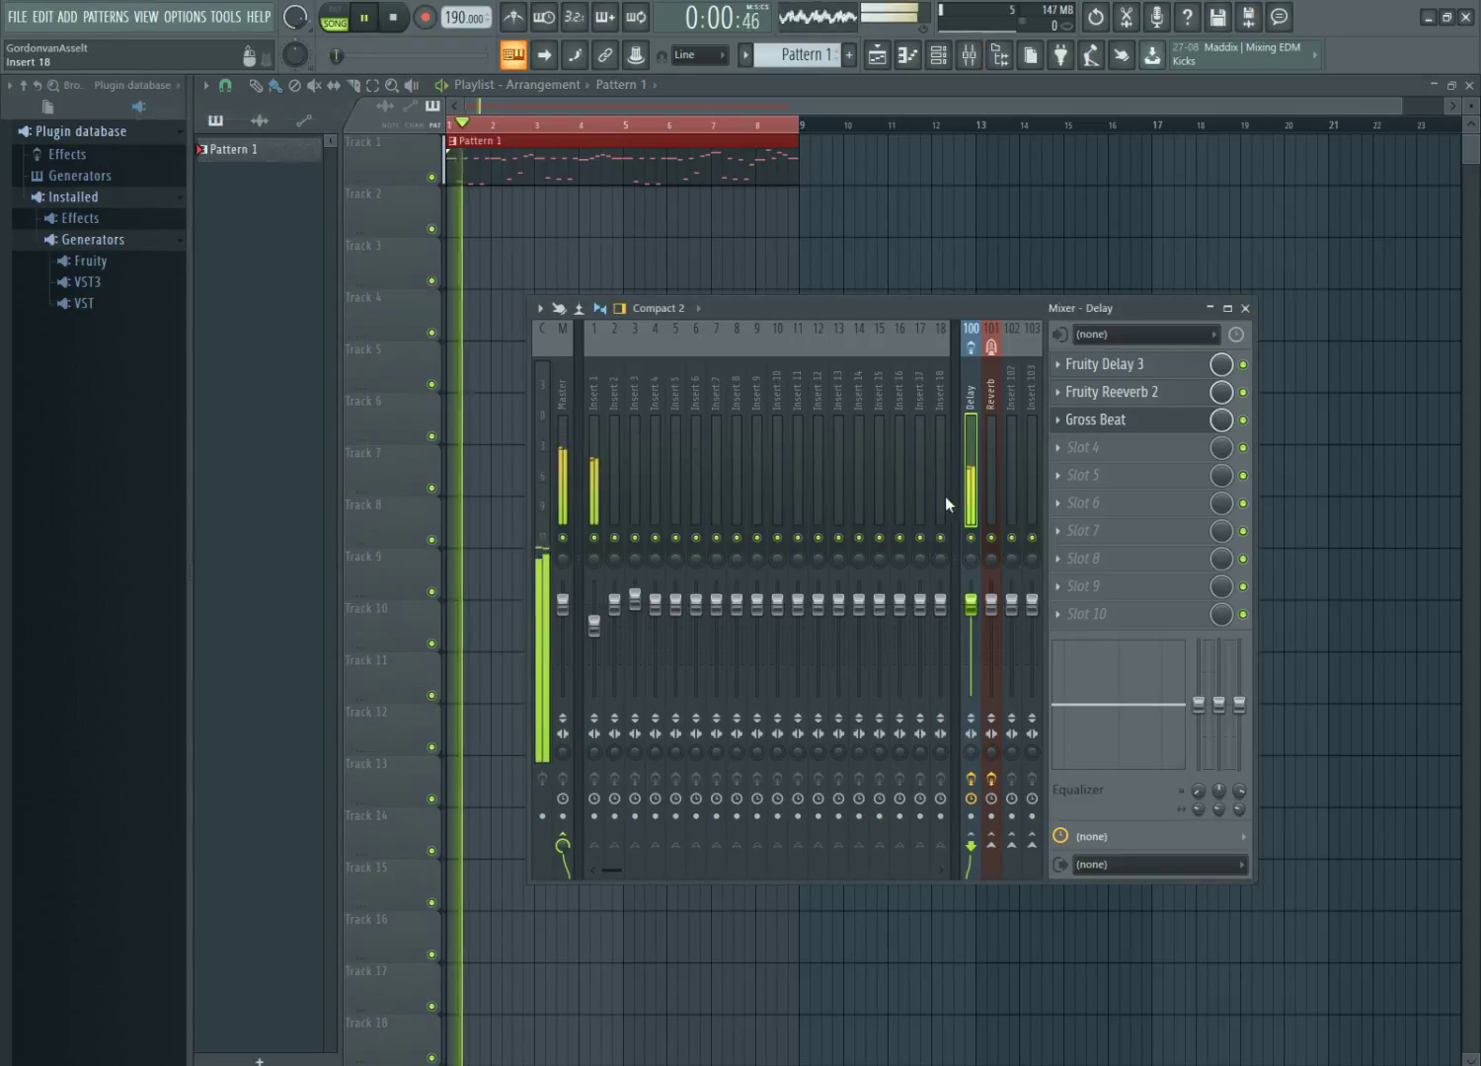
click(1121, 421)
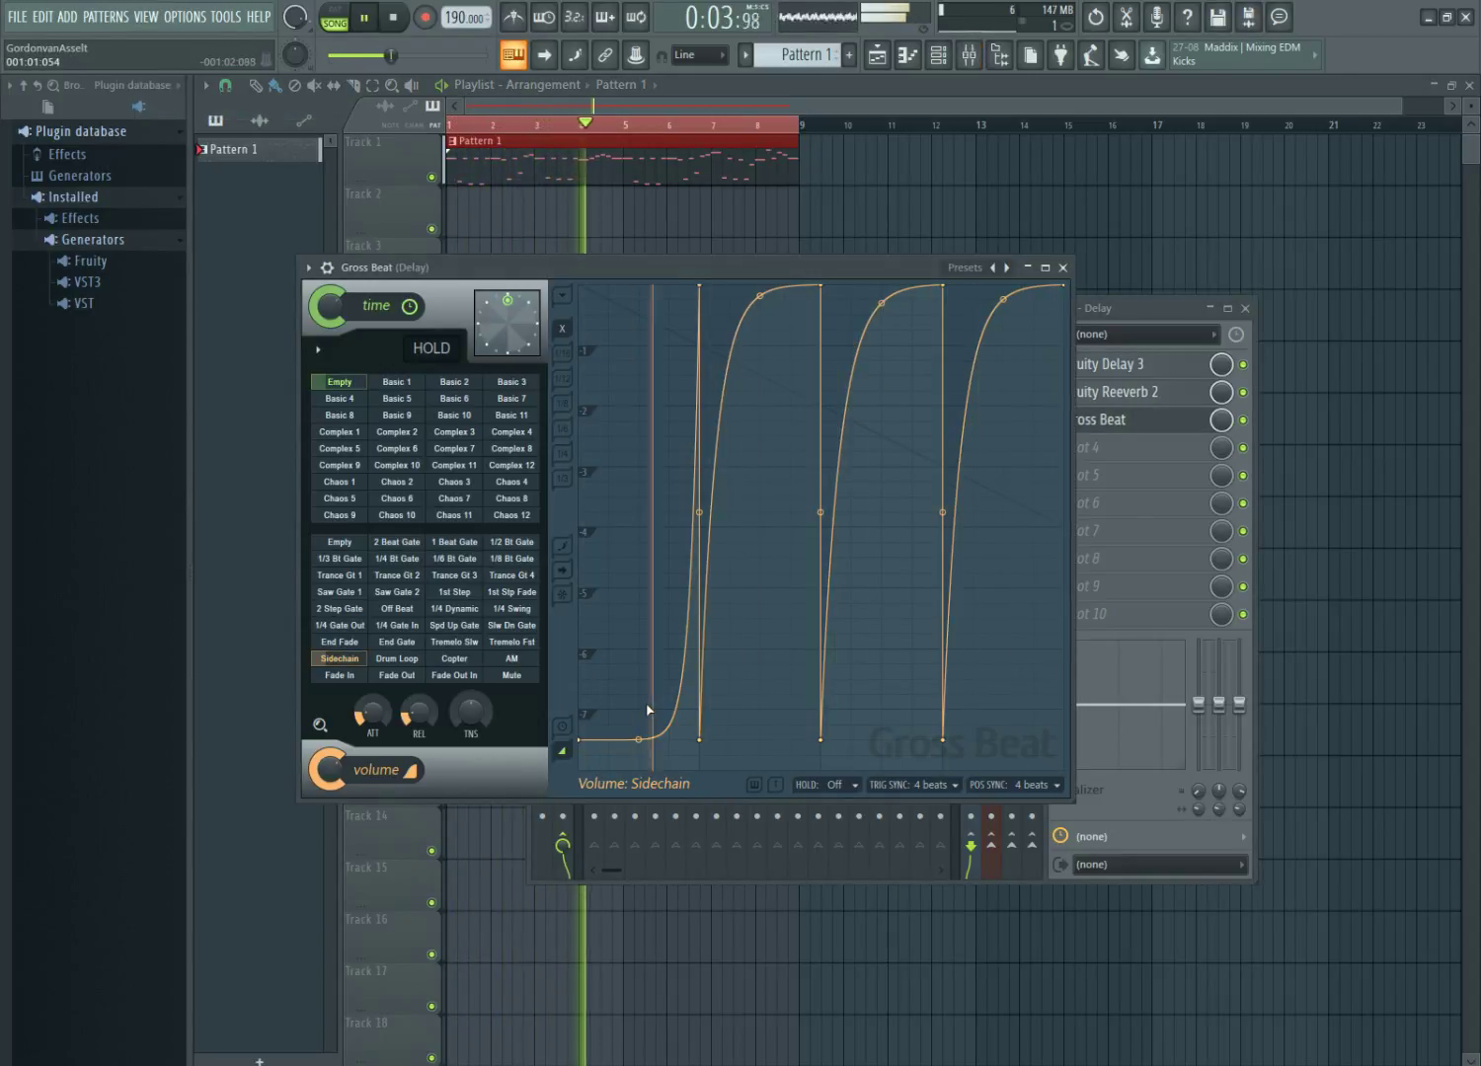
key(space)
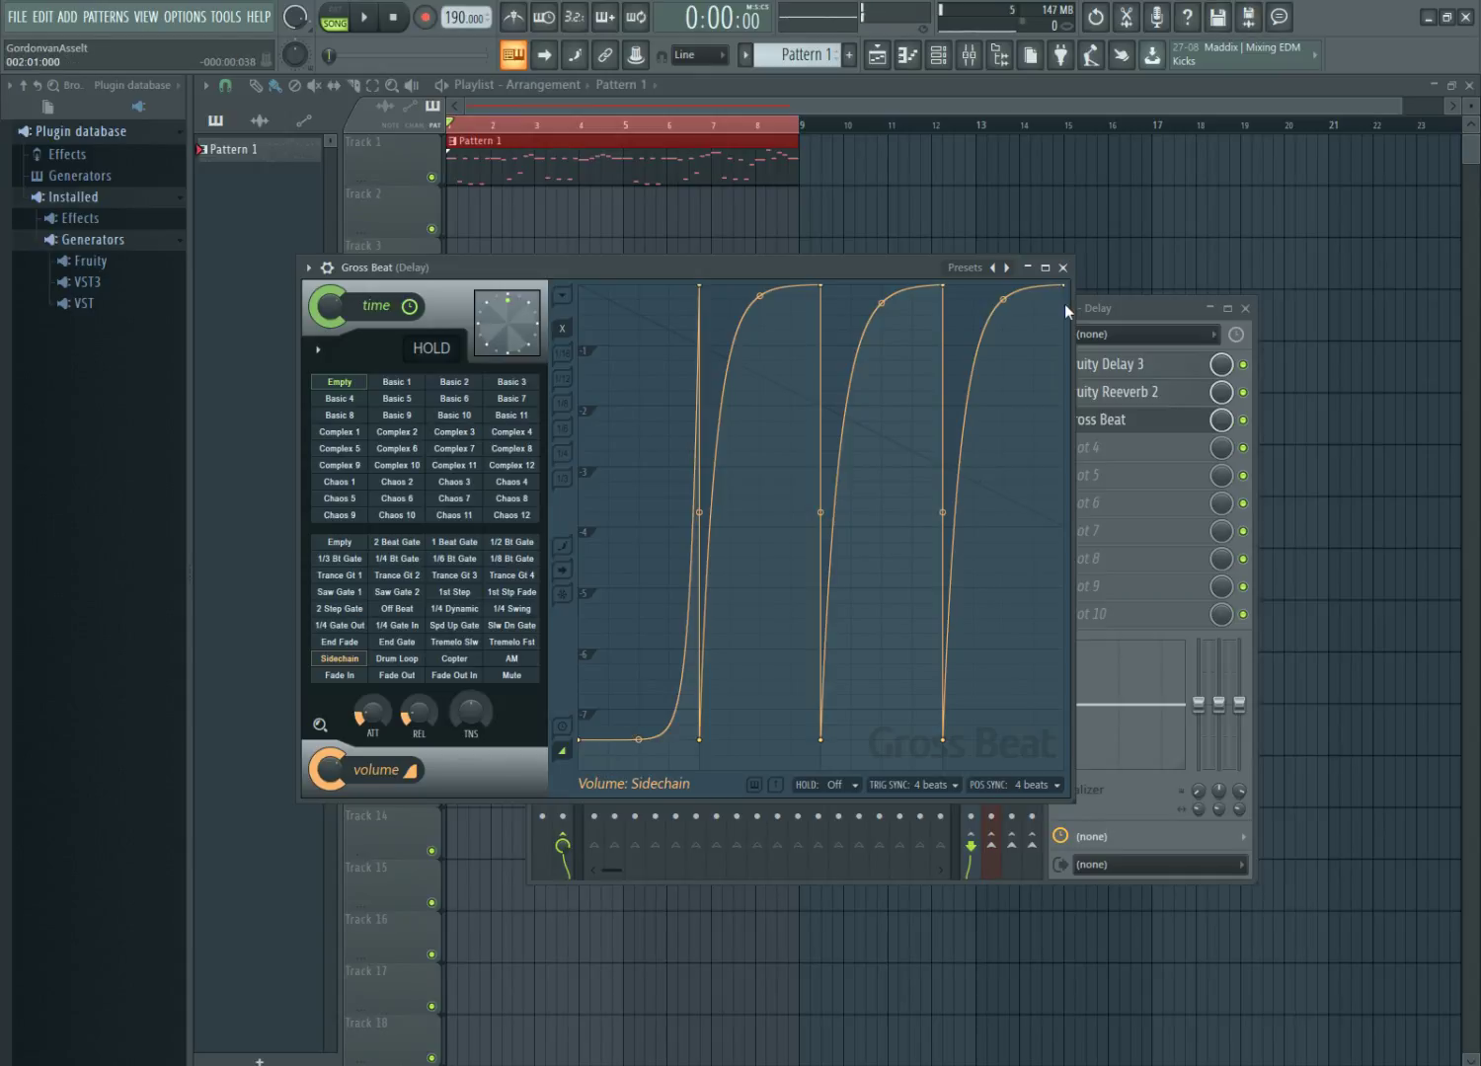
click(1064, 267)
Replace Gross Beat in the Delay track's third slot with LFOTool.
click(1058, 420)
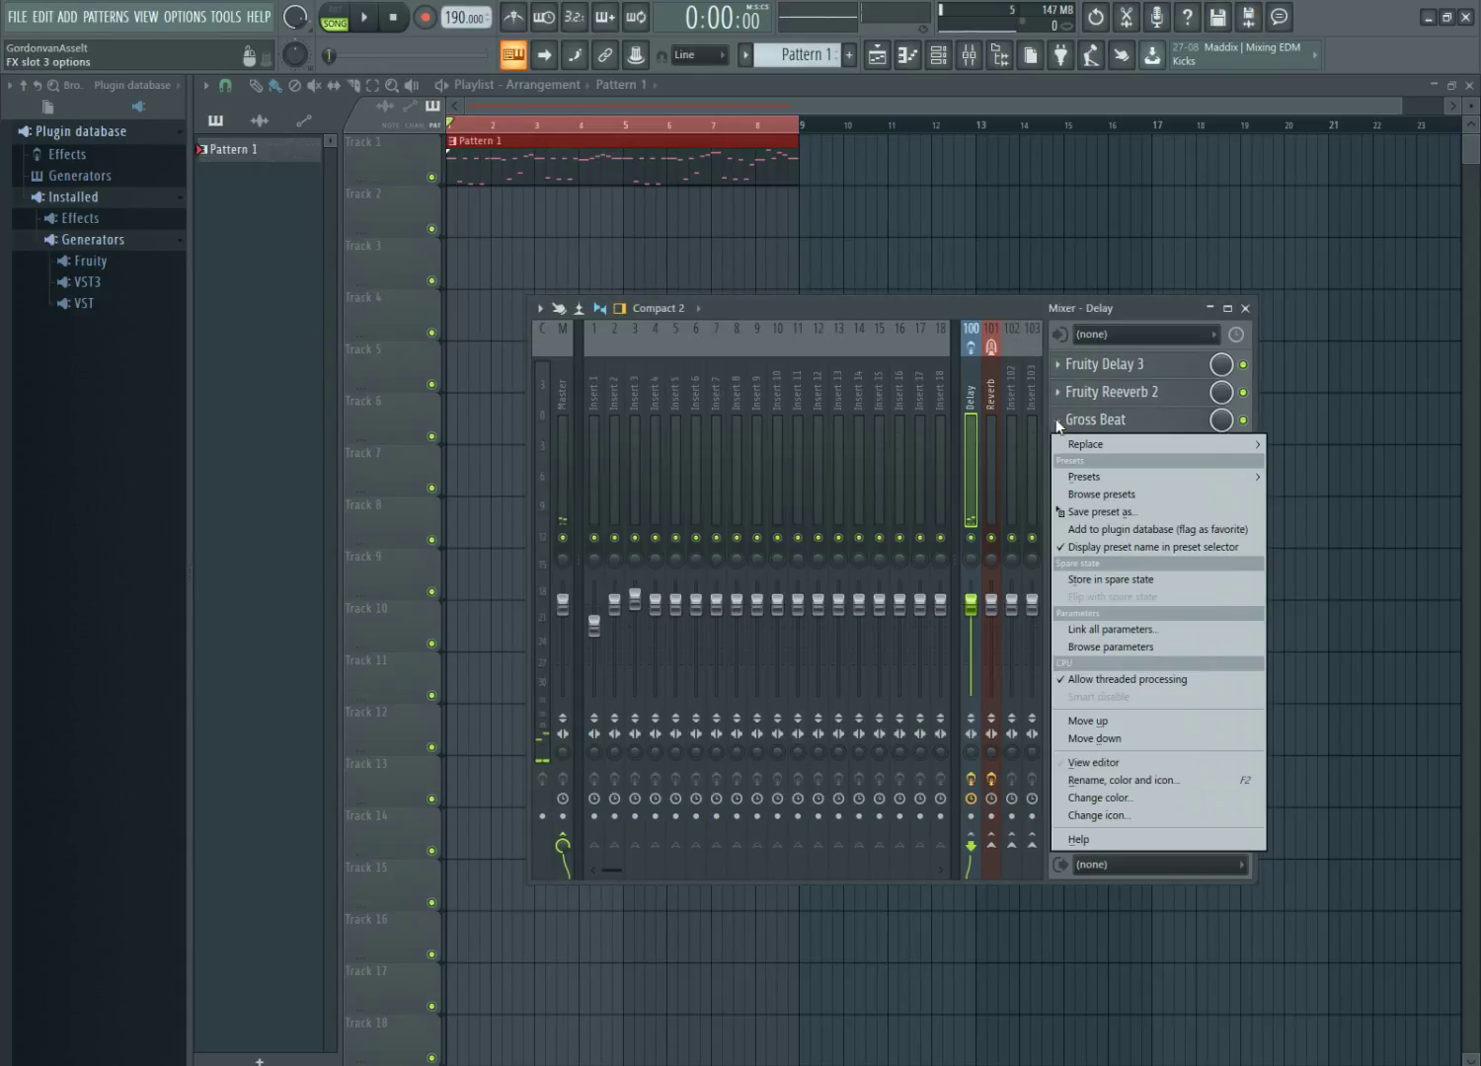
mouse_move(1077, 446)
click(778, 19)
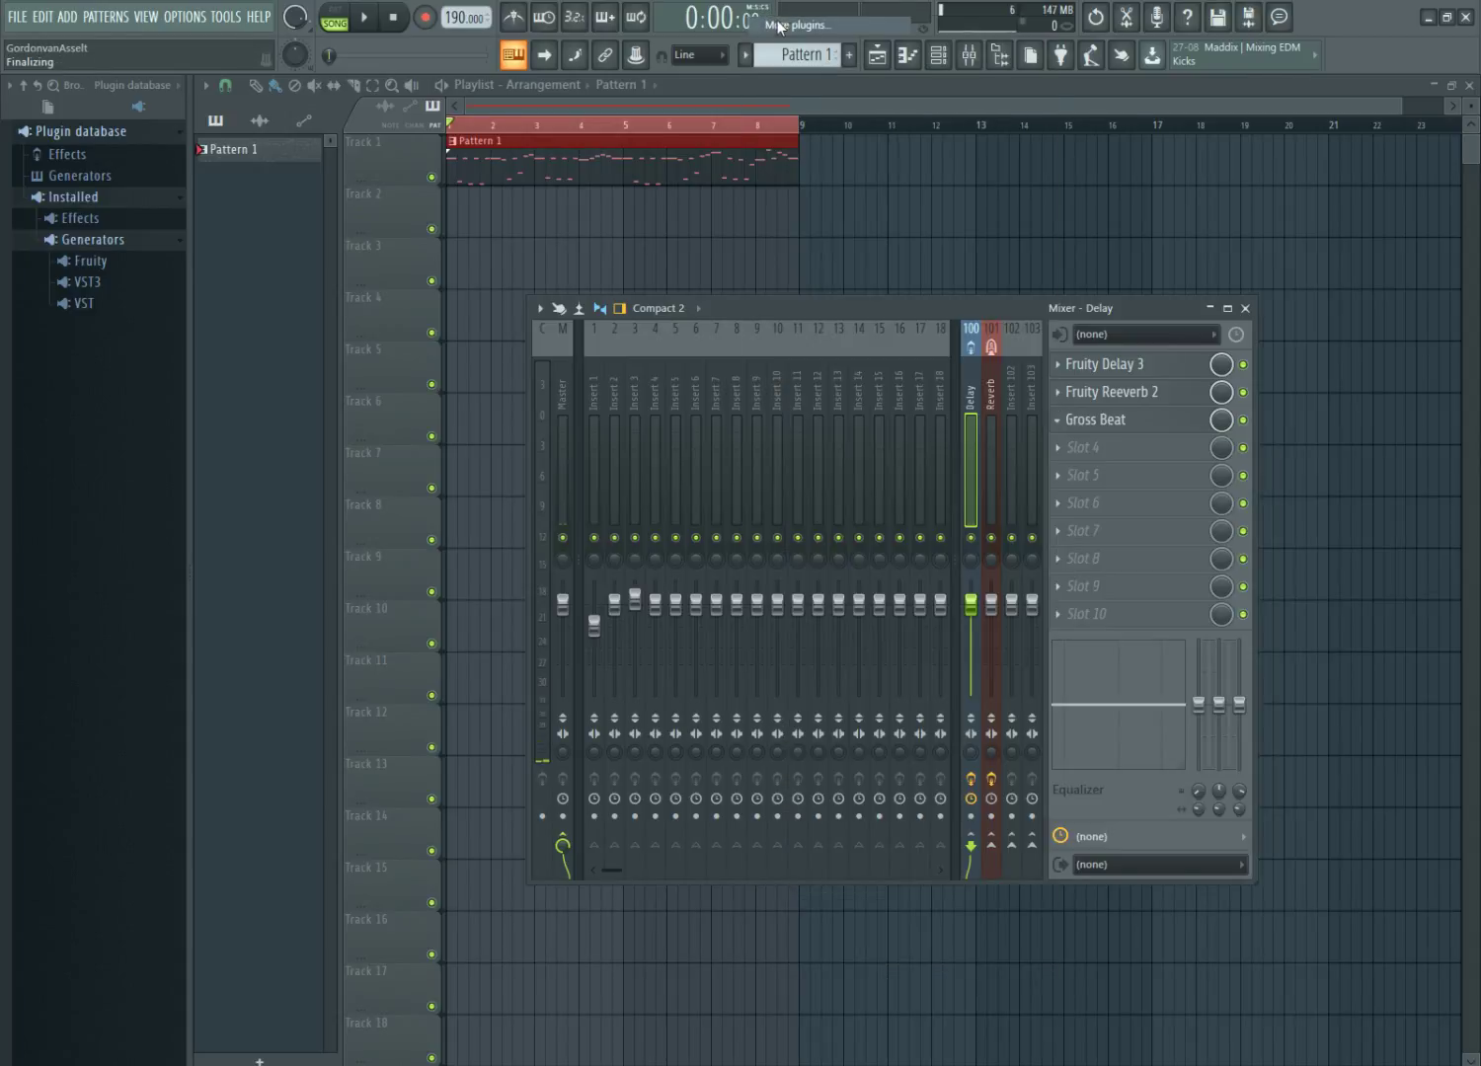
text(lfo)
double_click(618, 83)
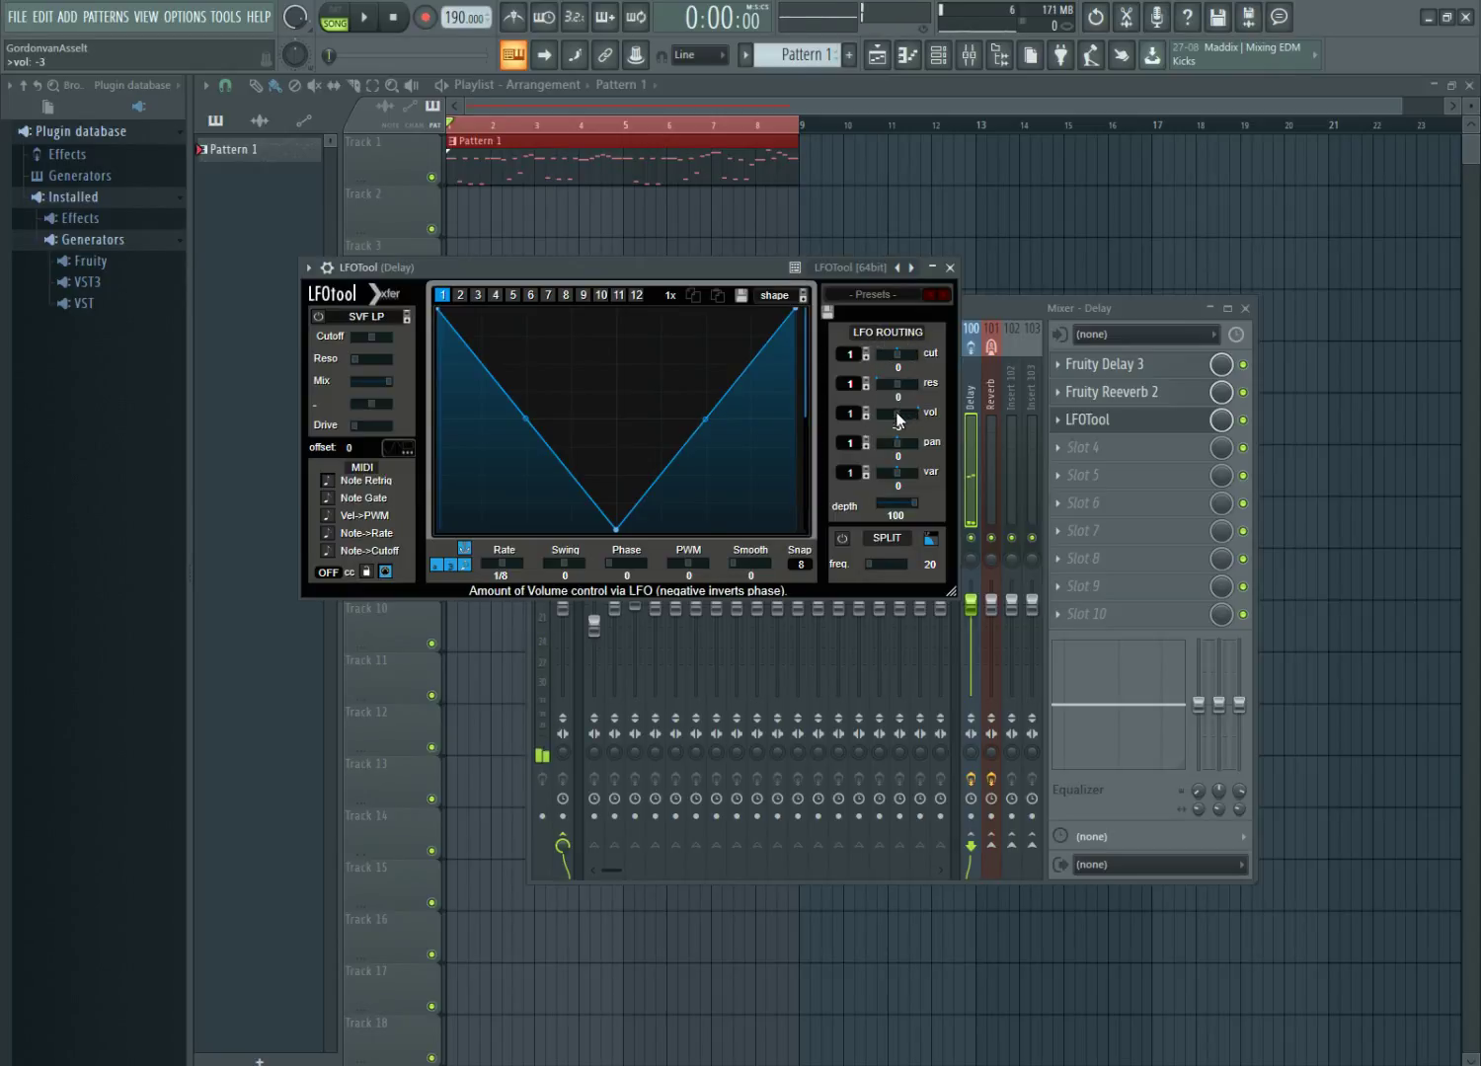
Set LFOTool's volume routing to -100 and briefly play the song.
drag(743, 267, 758, 271)
key(space)
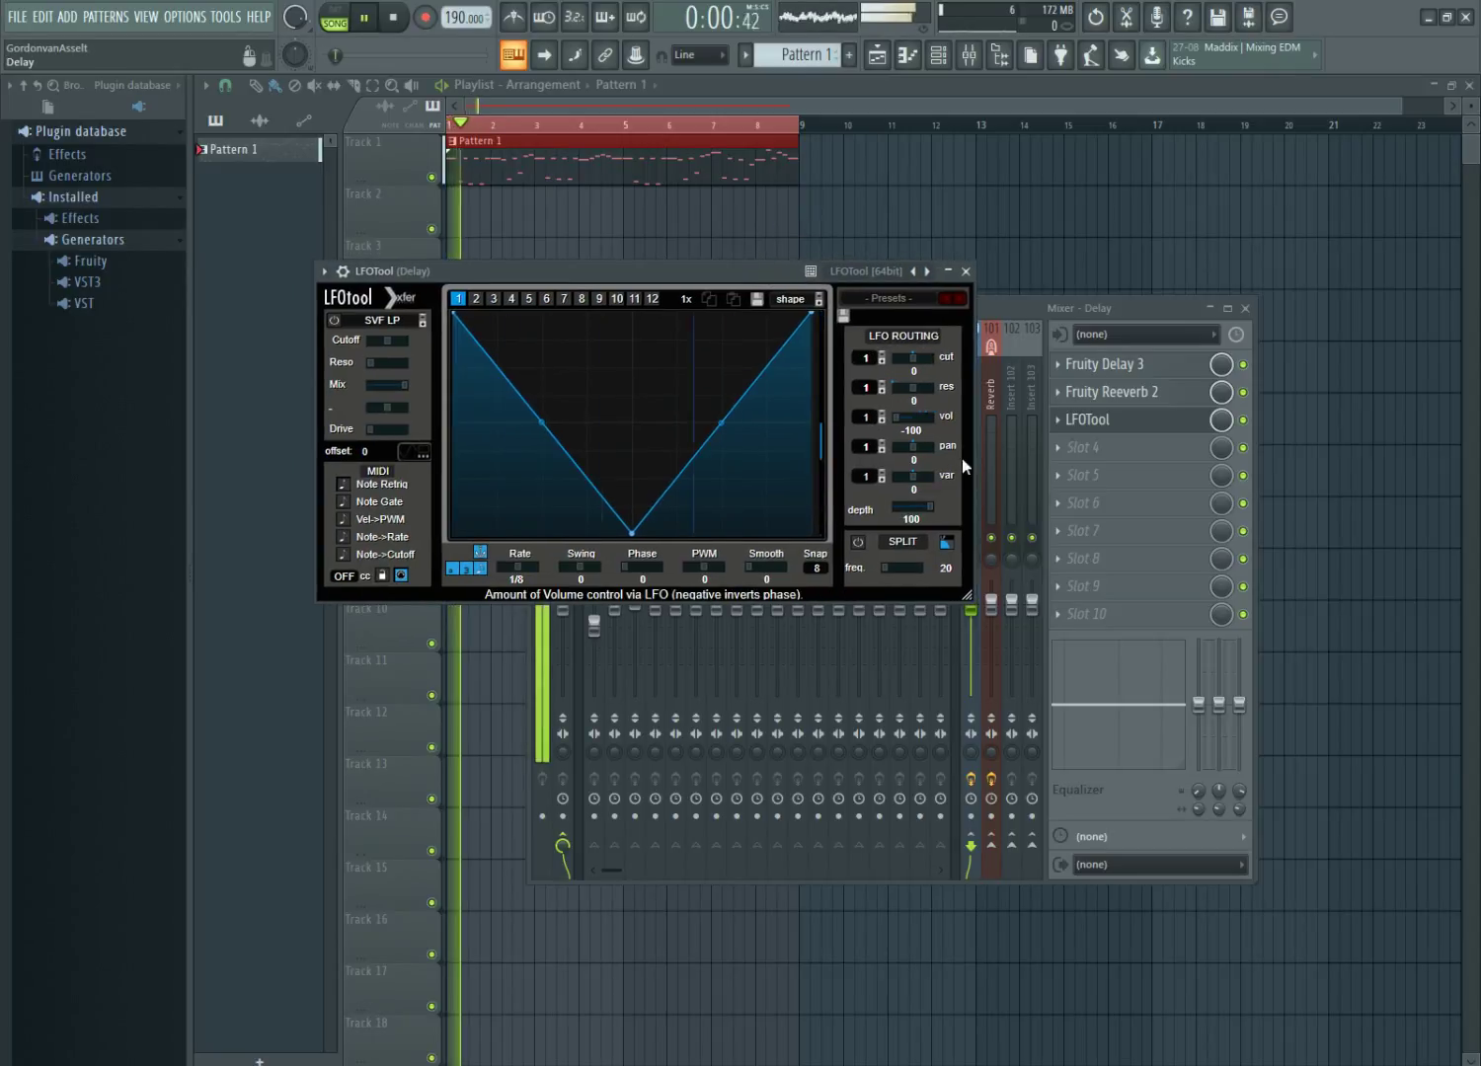
key(space)
Reshape LFOTool's graph into a rounded hump with its middle at 100% and ends at 0%, and set Smooth to 6.
drag(629, 538, 629, 306)
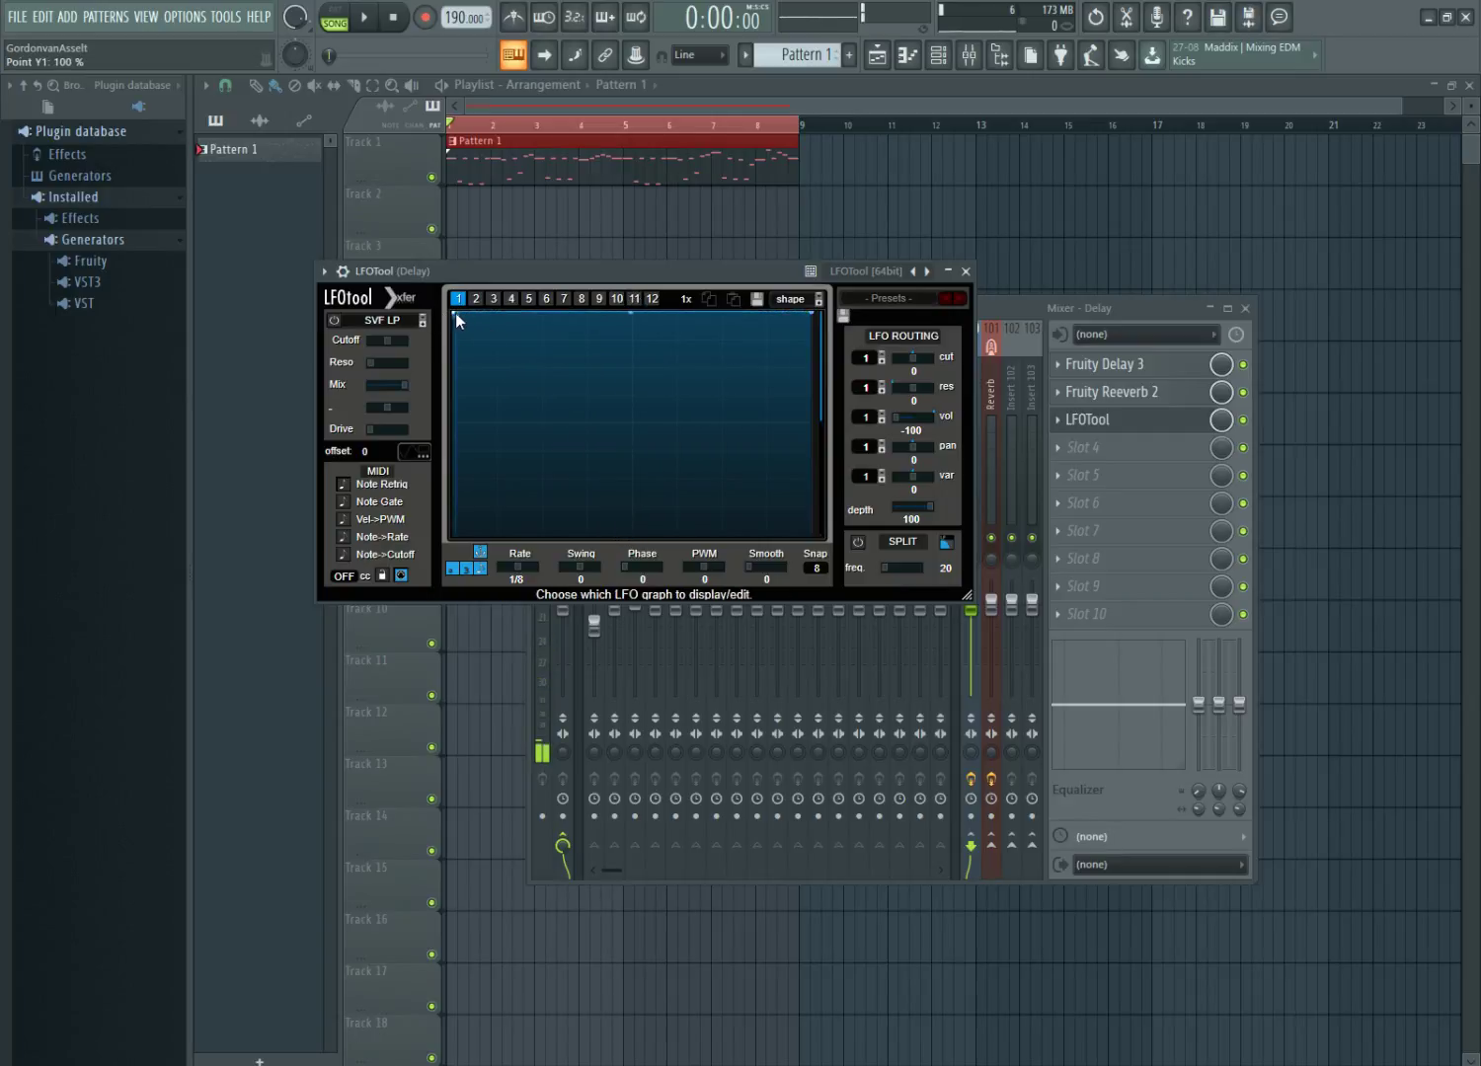
drag(455, 314, 460, 577)
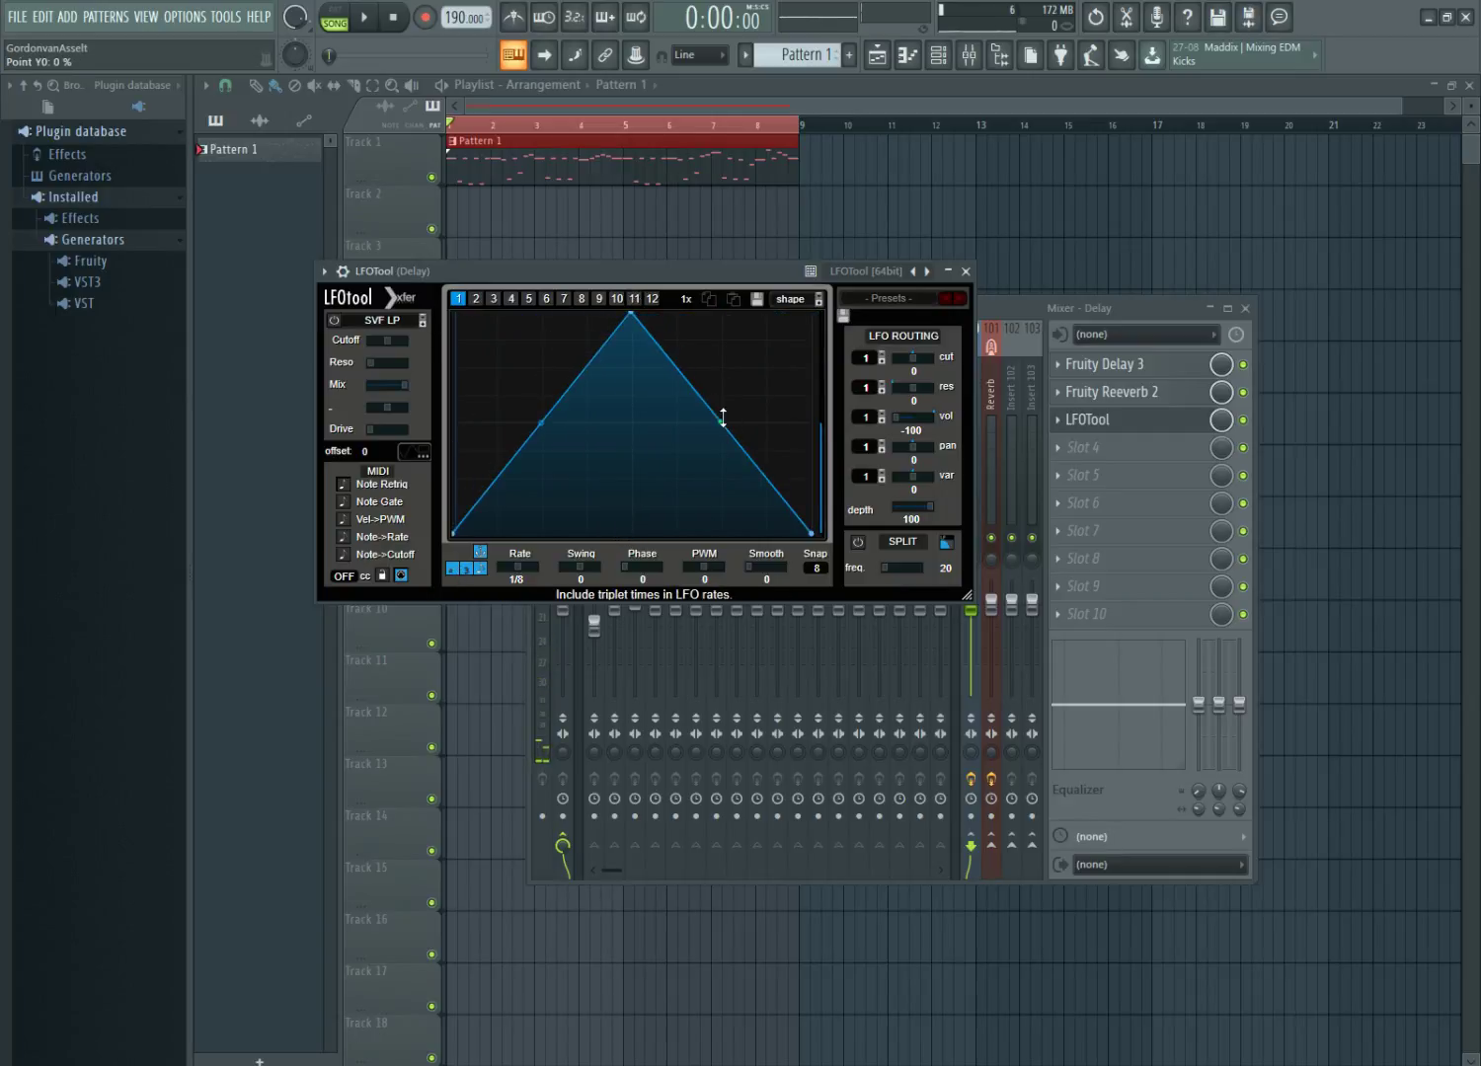
drag(722, 418, 777, 334)
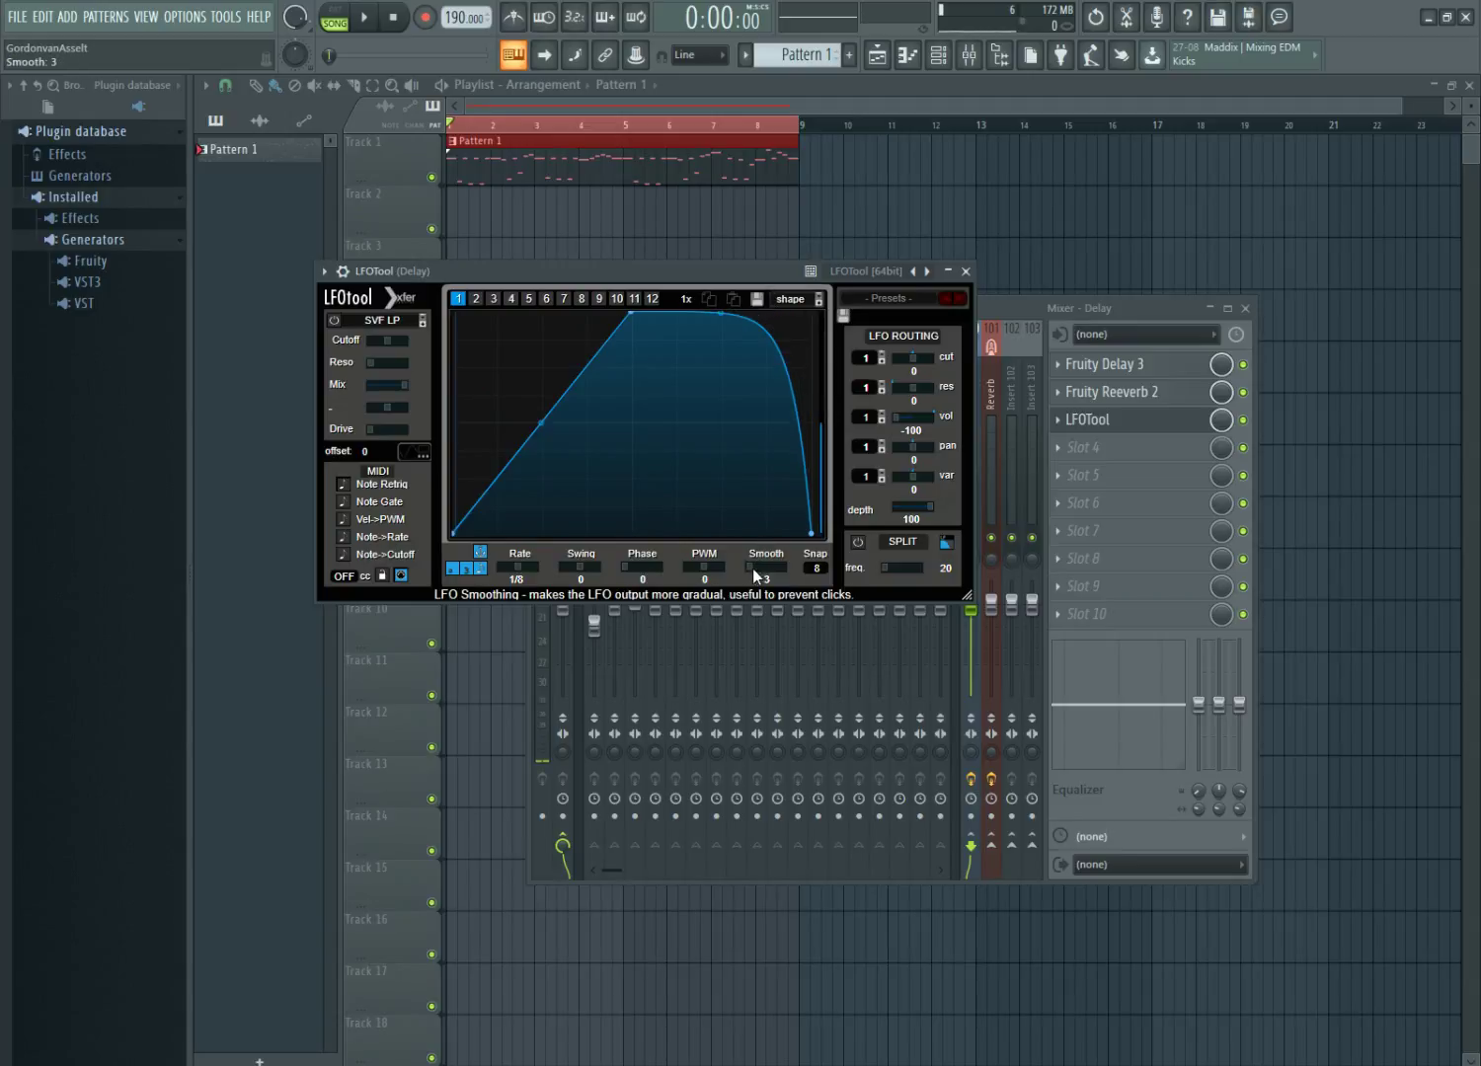
scroll(755, 570, up, 3)
drag(541, 424, 550, 346)
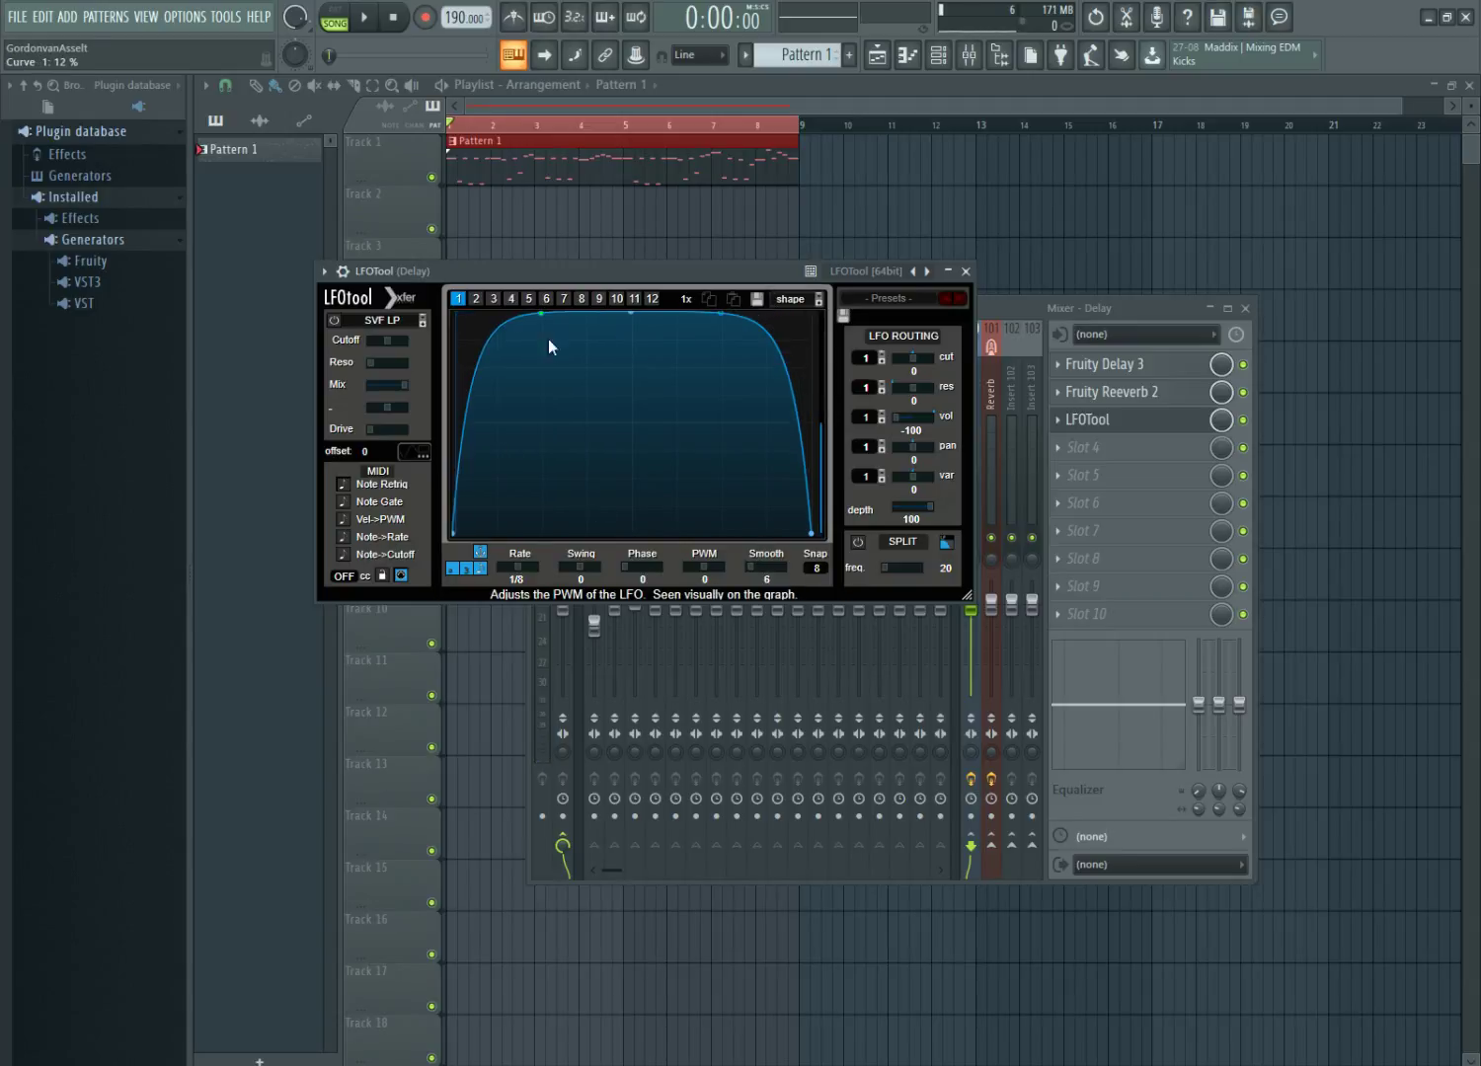
Steepen the LFOTool graph's rise and fall during playback, with curve 1 at 2% and curve 2 at 100%, and close the plugin.
key(space)
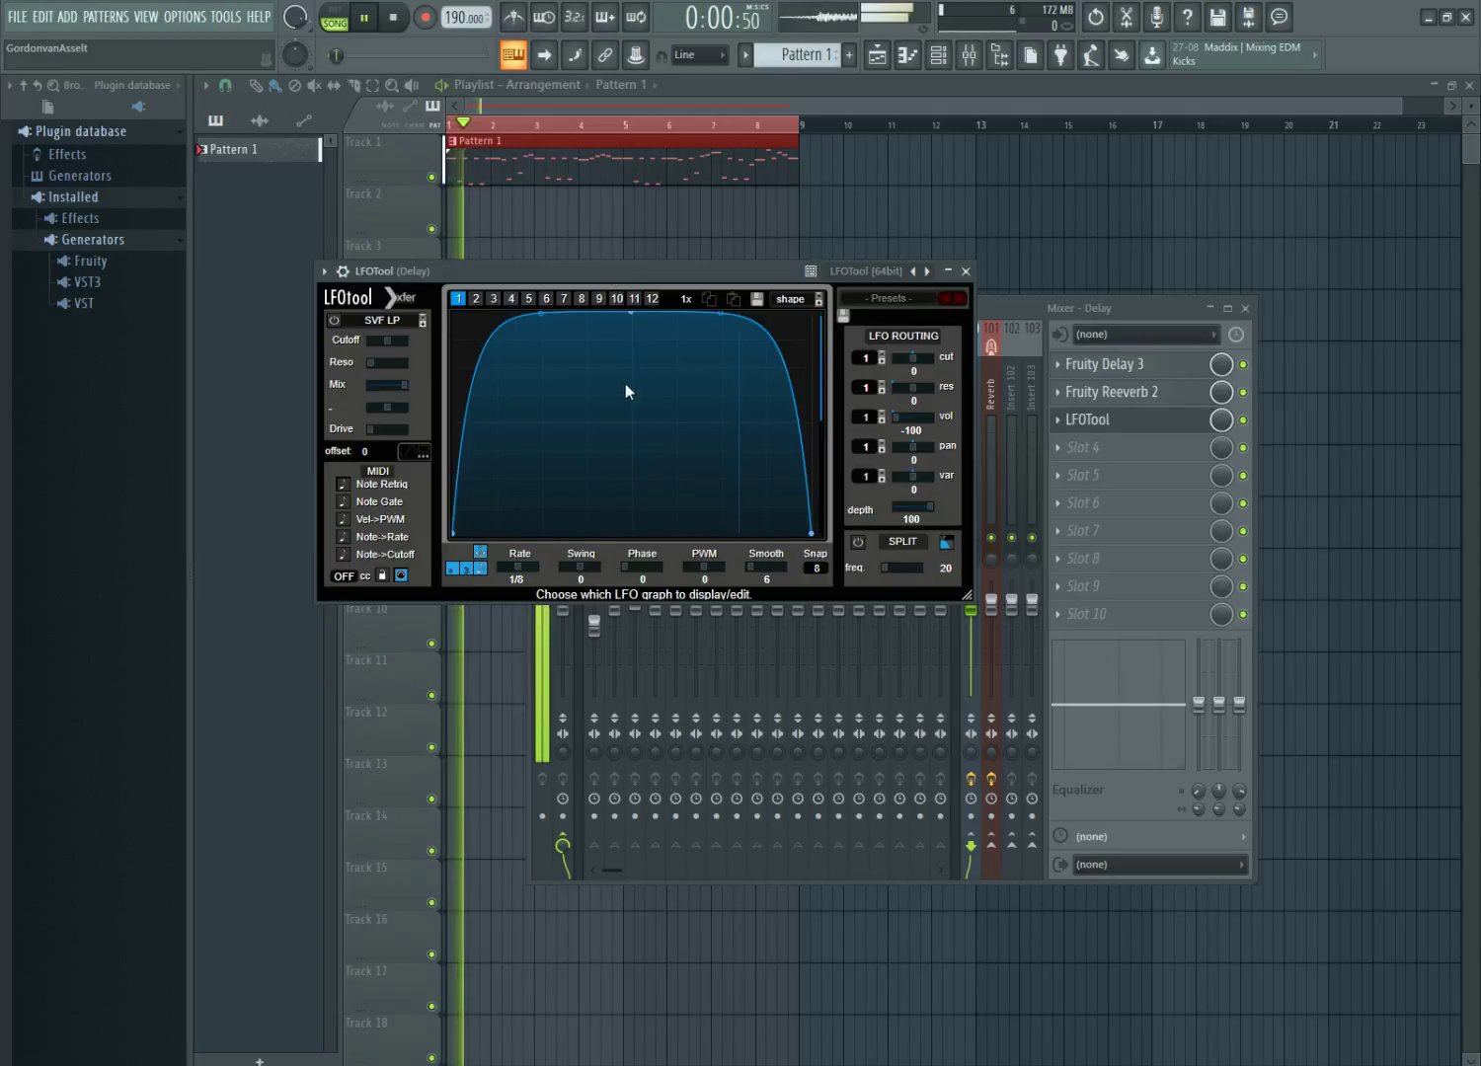
drag(542, 316, 542, 293)
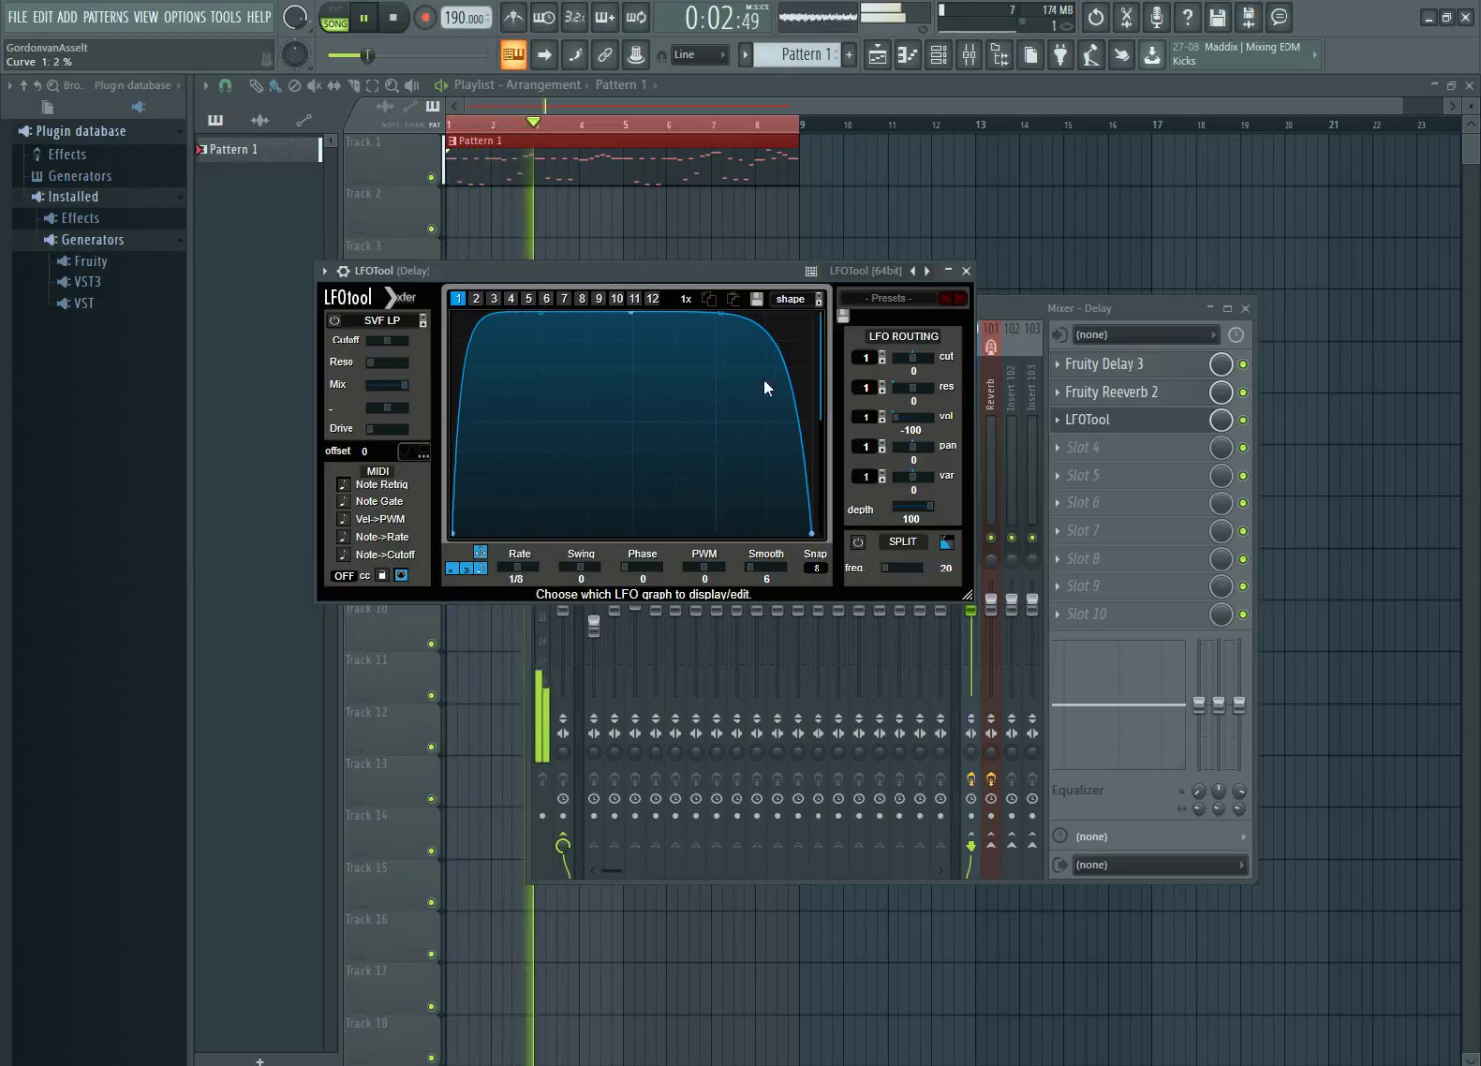
drag(714, 325, 754, 258)
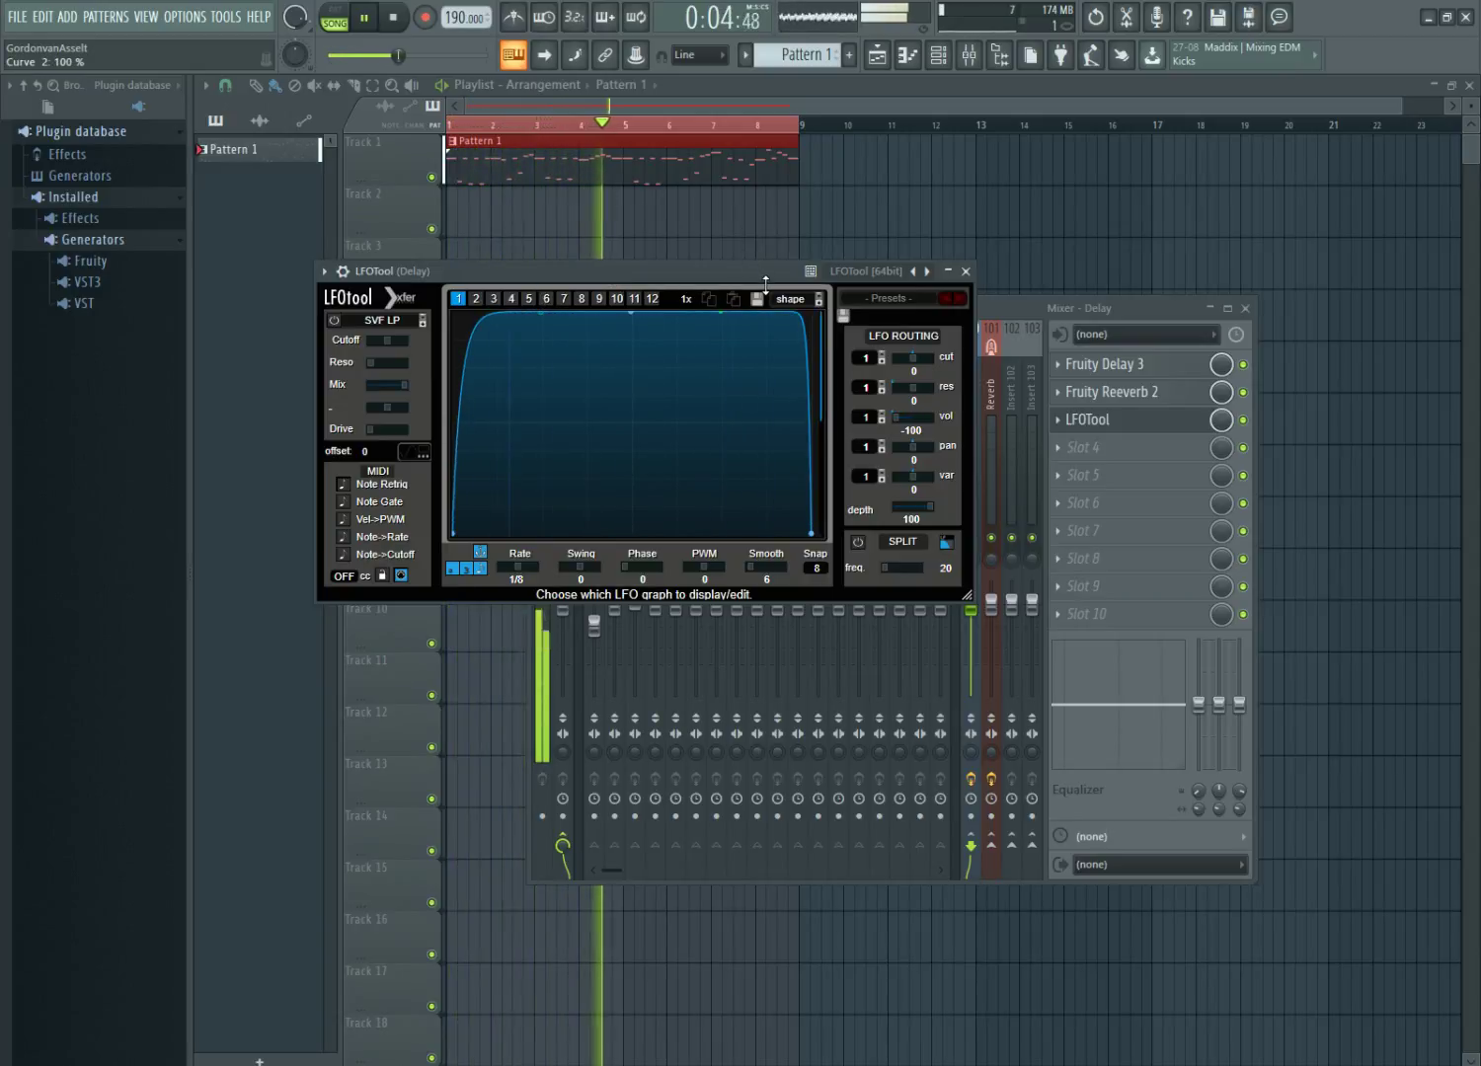
click(967, 273)
key(space)
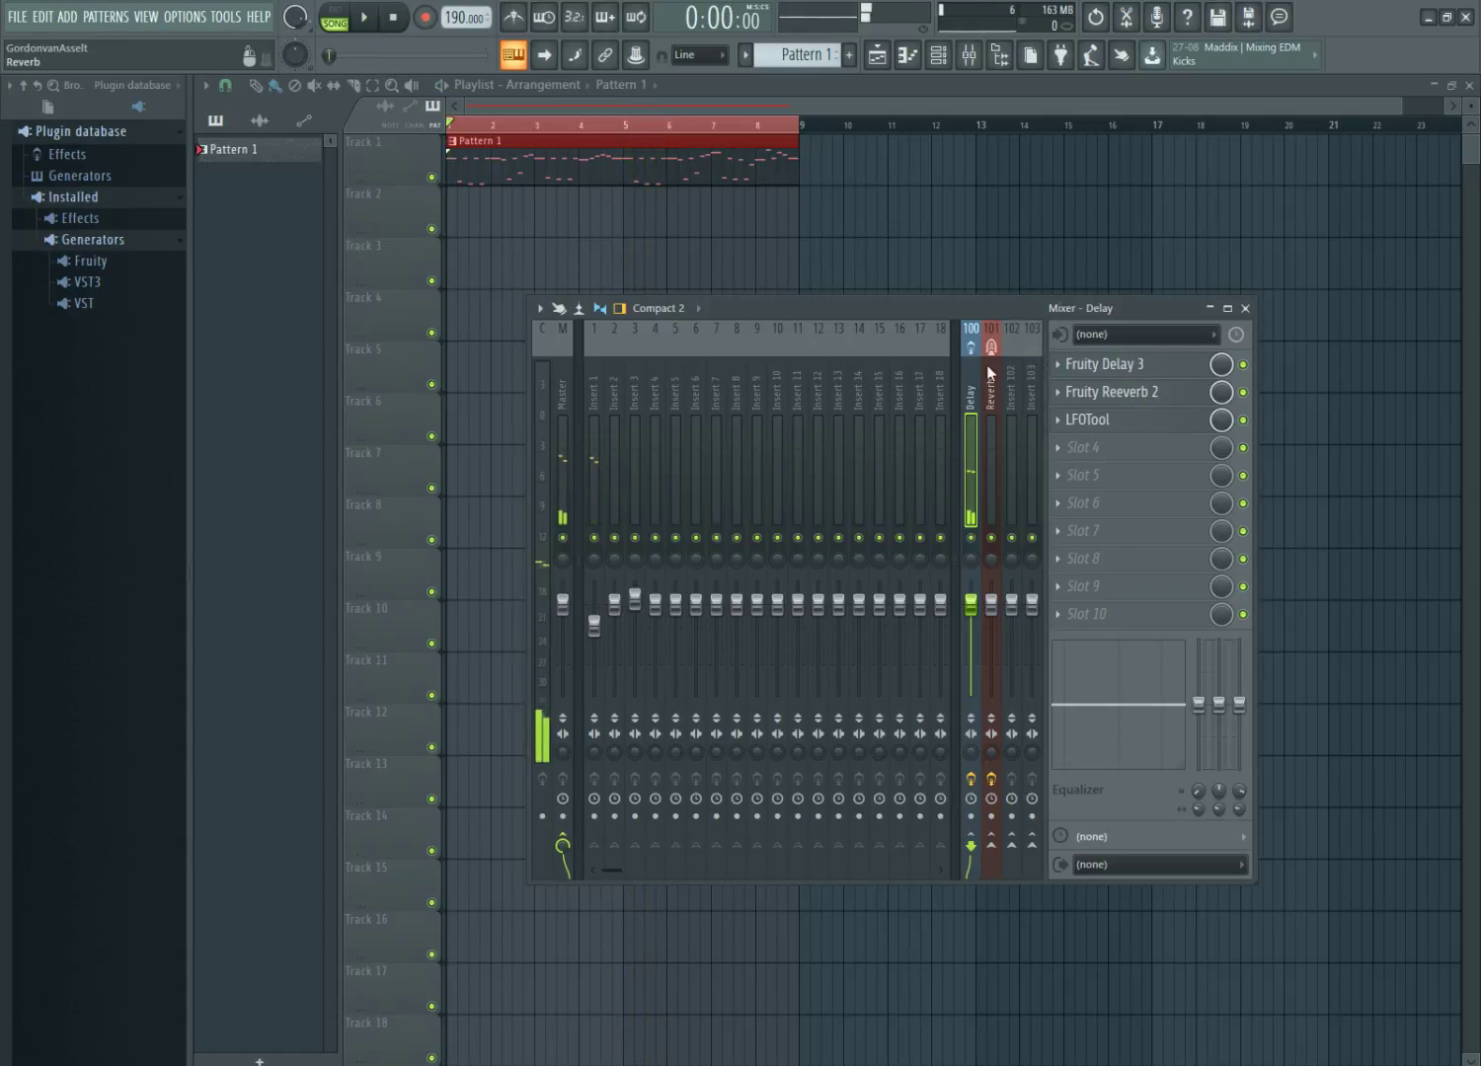
Check LFOTool during playback, solo the Delay track in the mixer, and listen to the track.
click(1137, 430)
key(space)
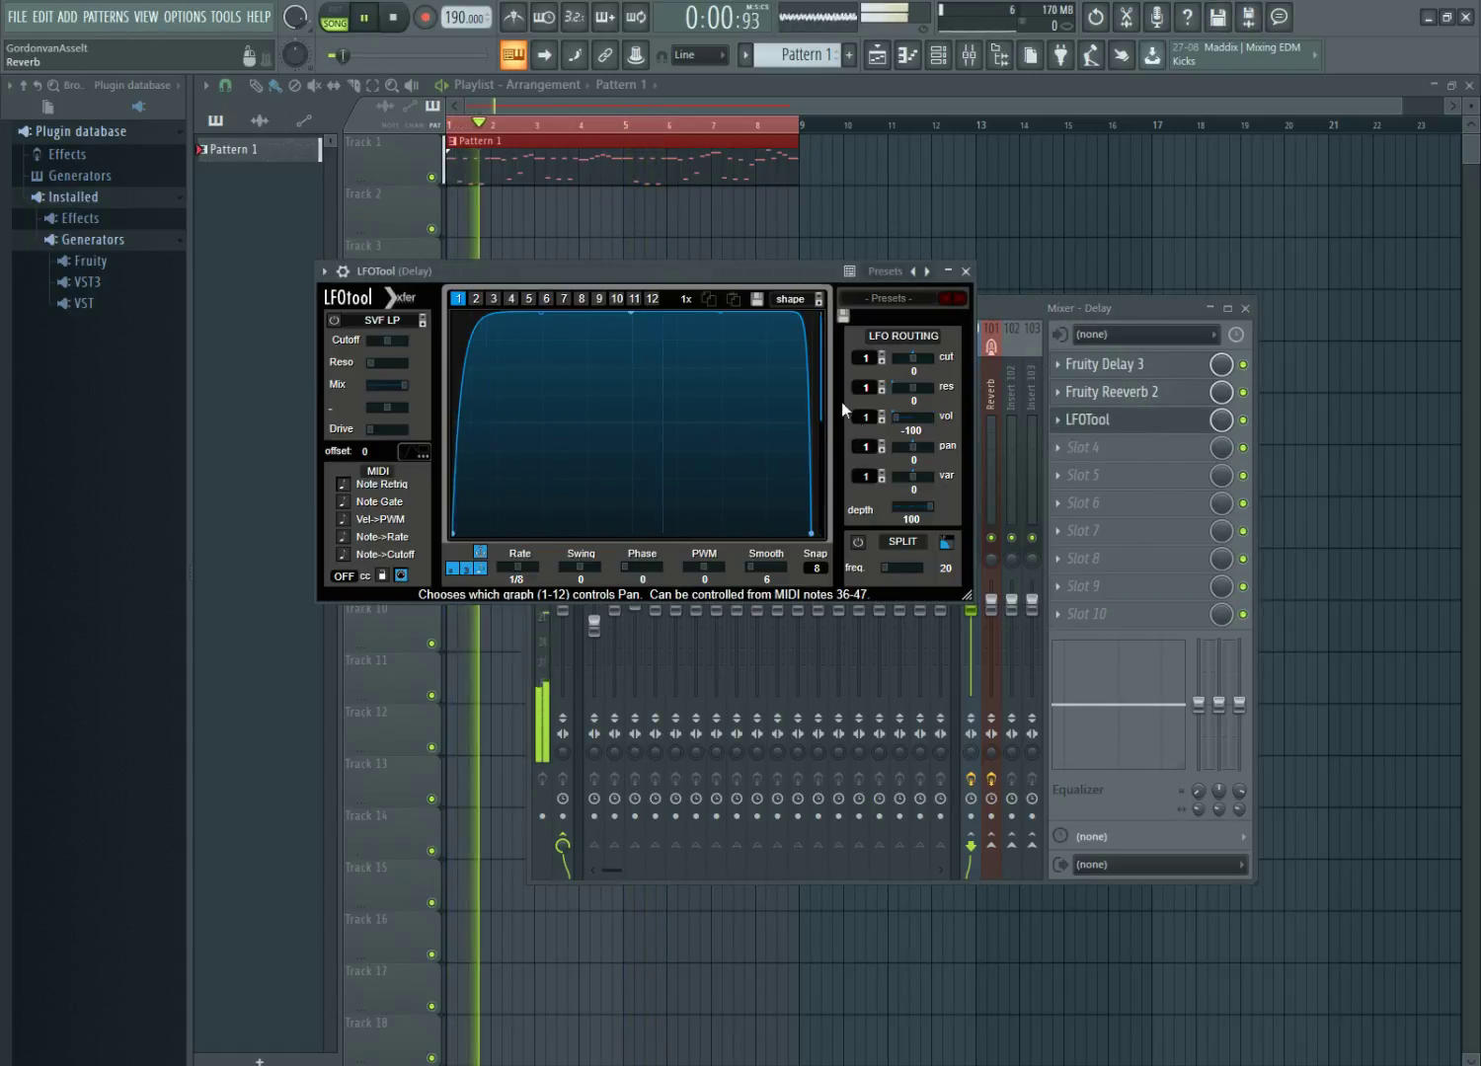
click(1002, 375)
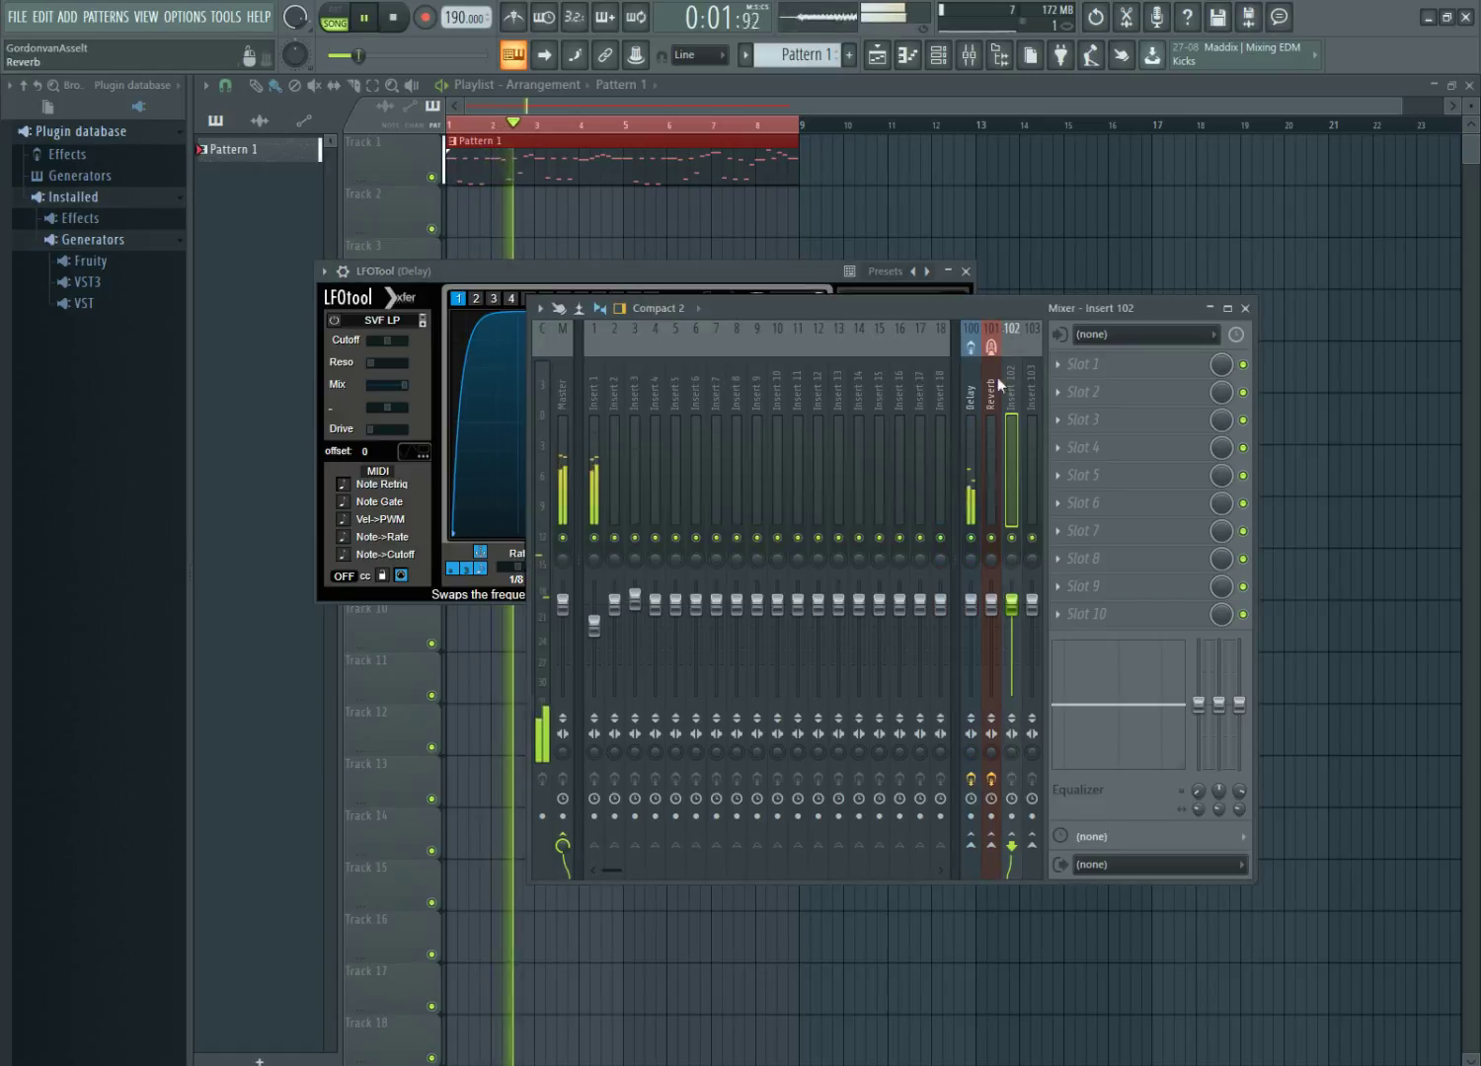
key(space)
click(973, 524)
key(space)
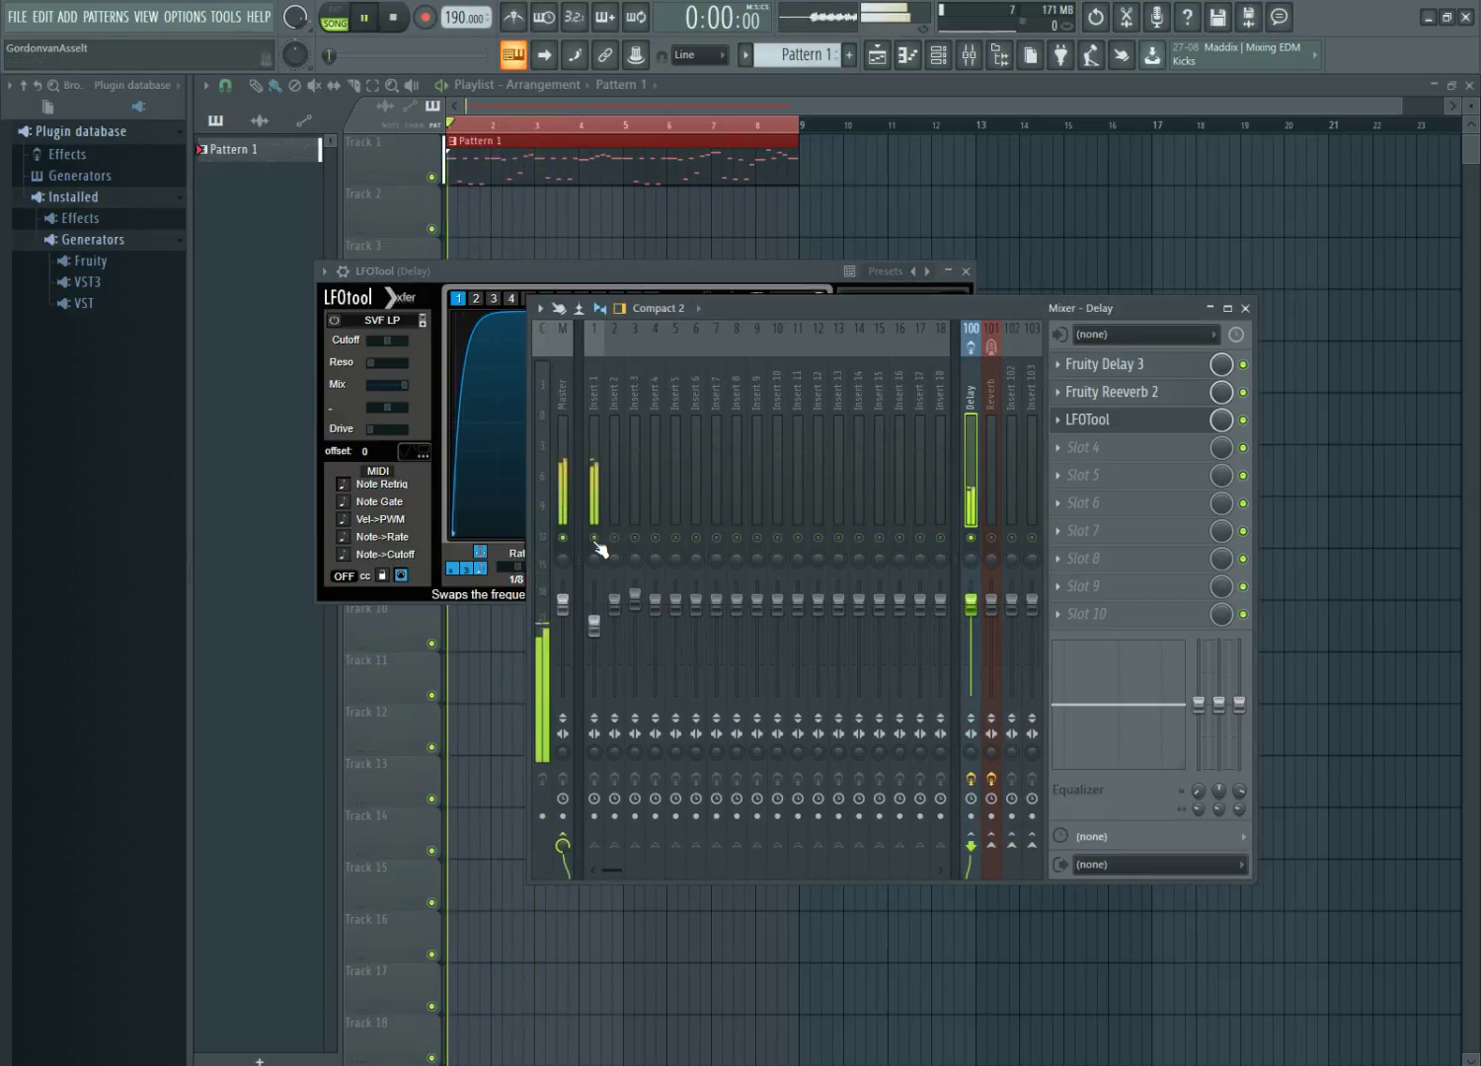
key(space)
Reopen LFOTool on the Delay track, adjust its Smooth amount slightly, and close it.
click(1083, 421)
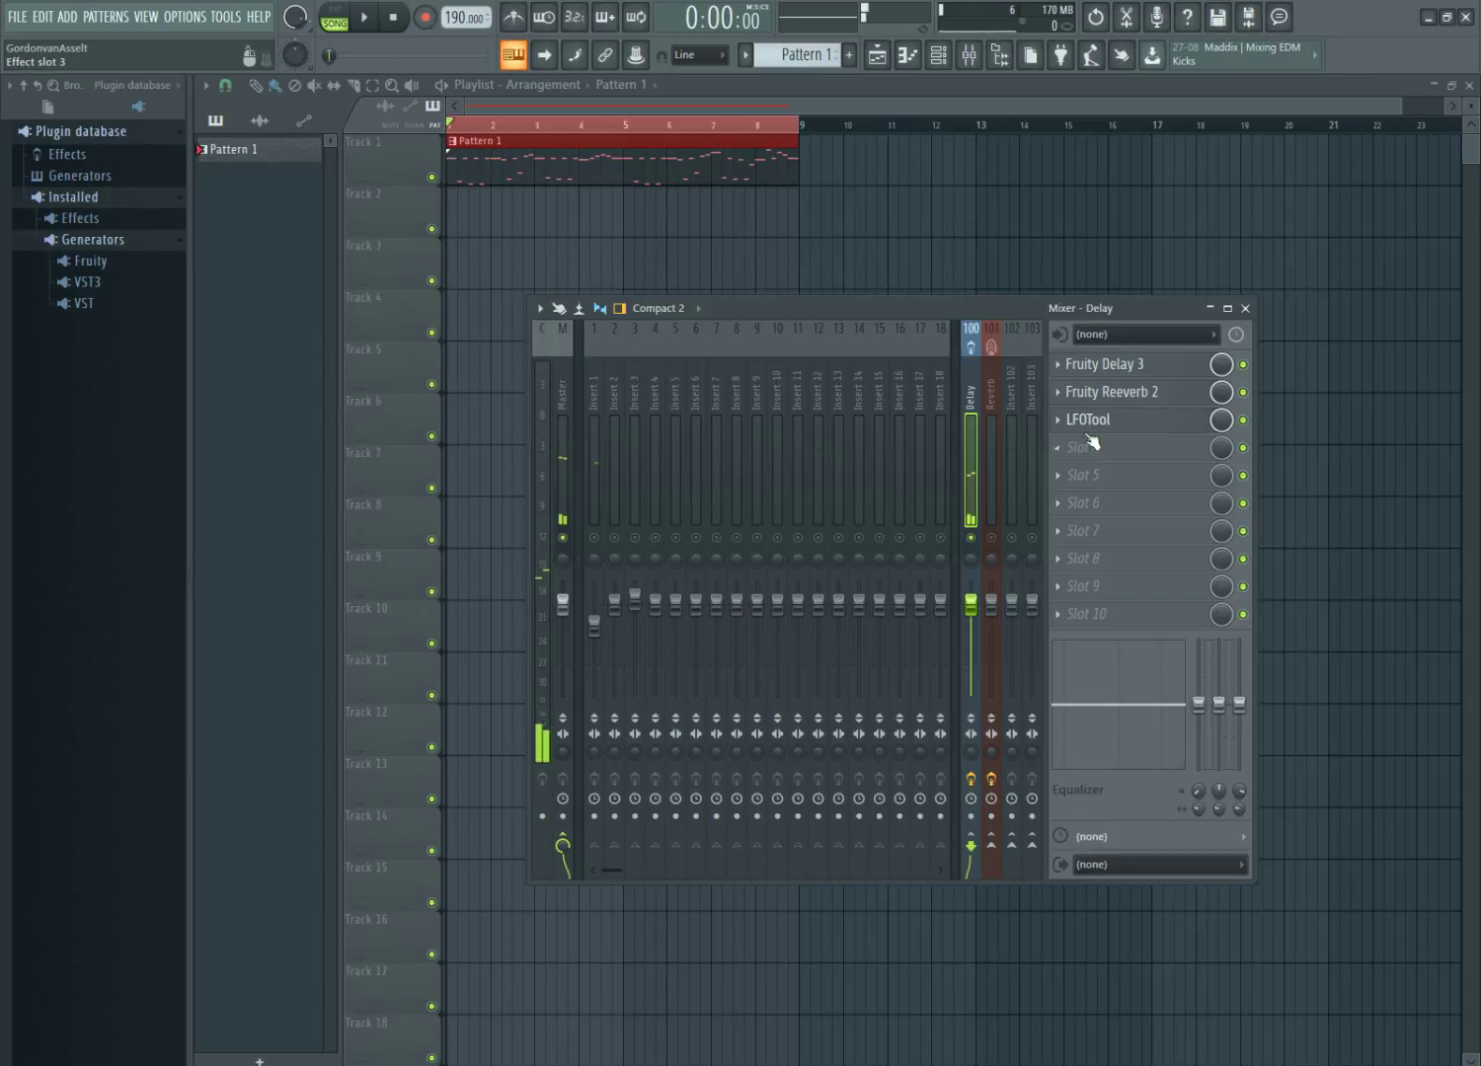
click(1083, 422)
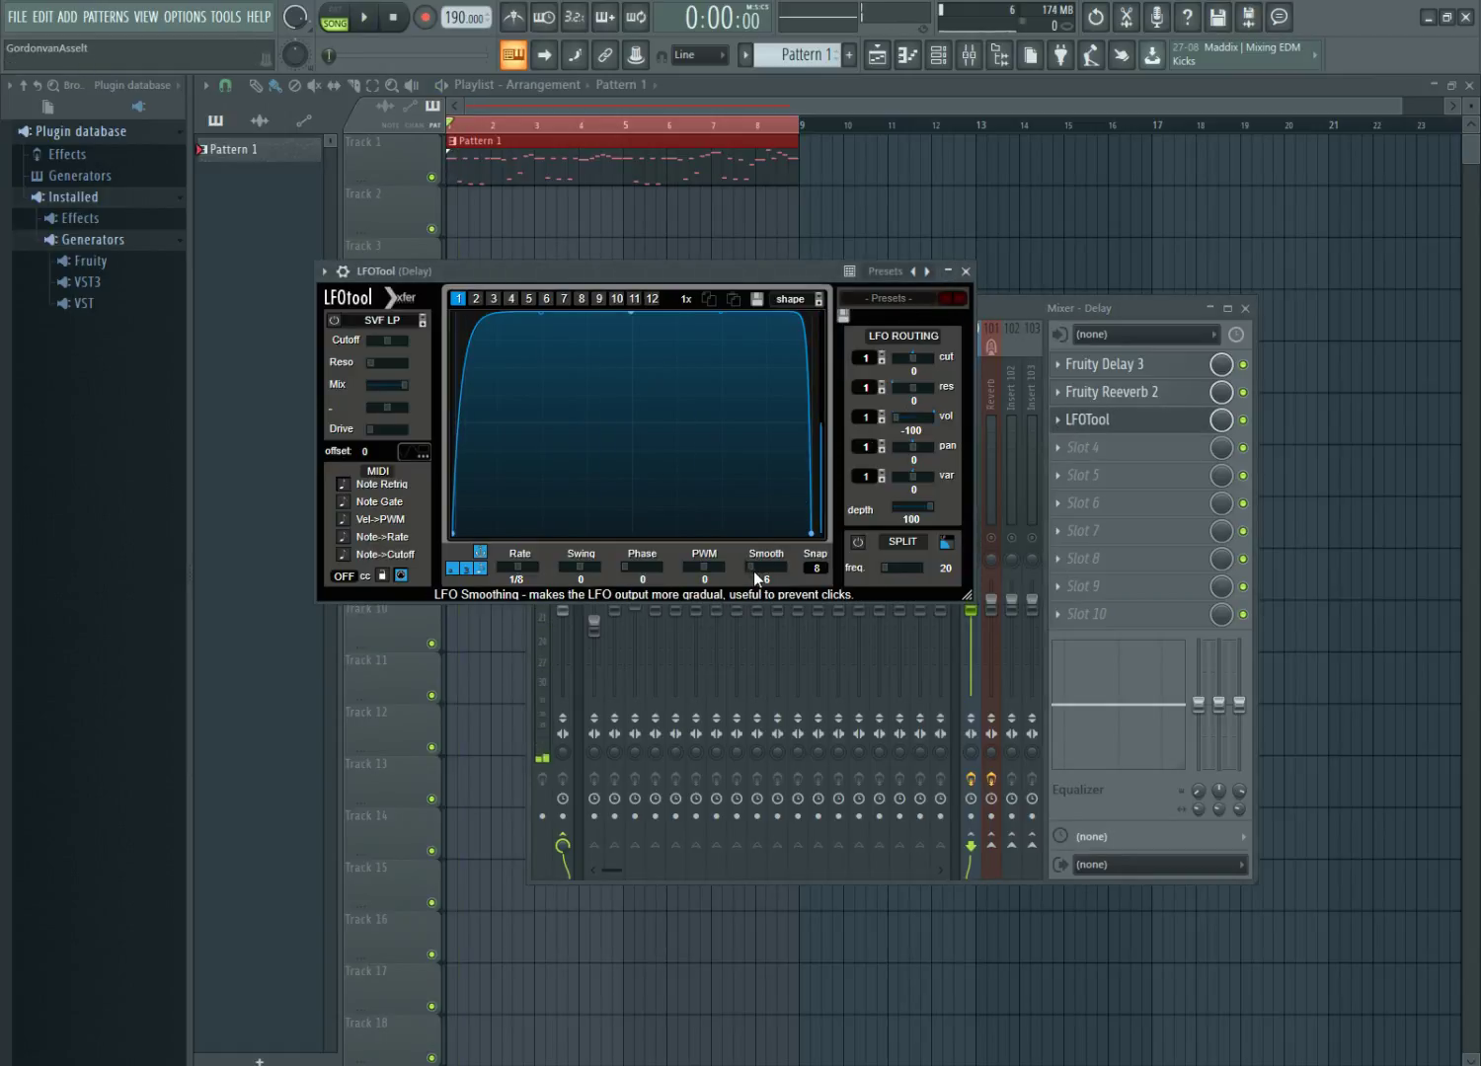
drag(763, 570, 770, 569)
click(965, 271)
Play the song, unmute Insert 1 alongside the soloed Delay track, and select the Delay track again.
key(space)
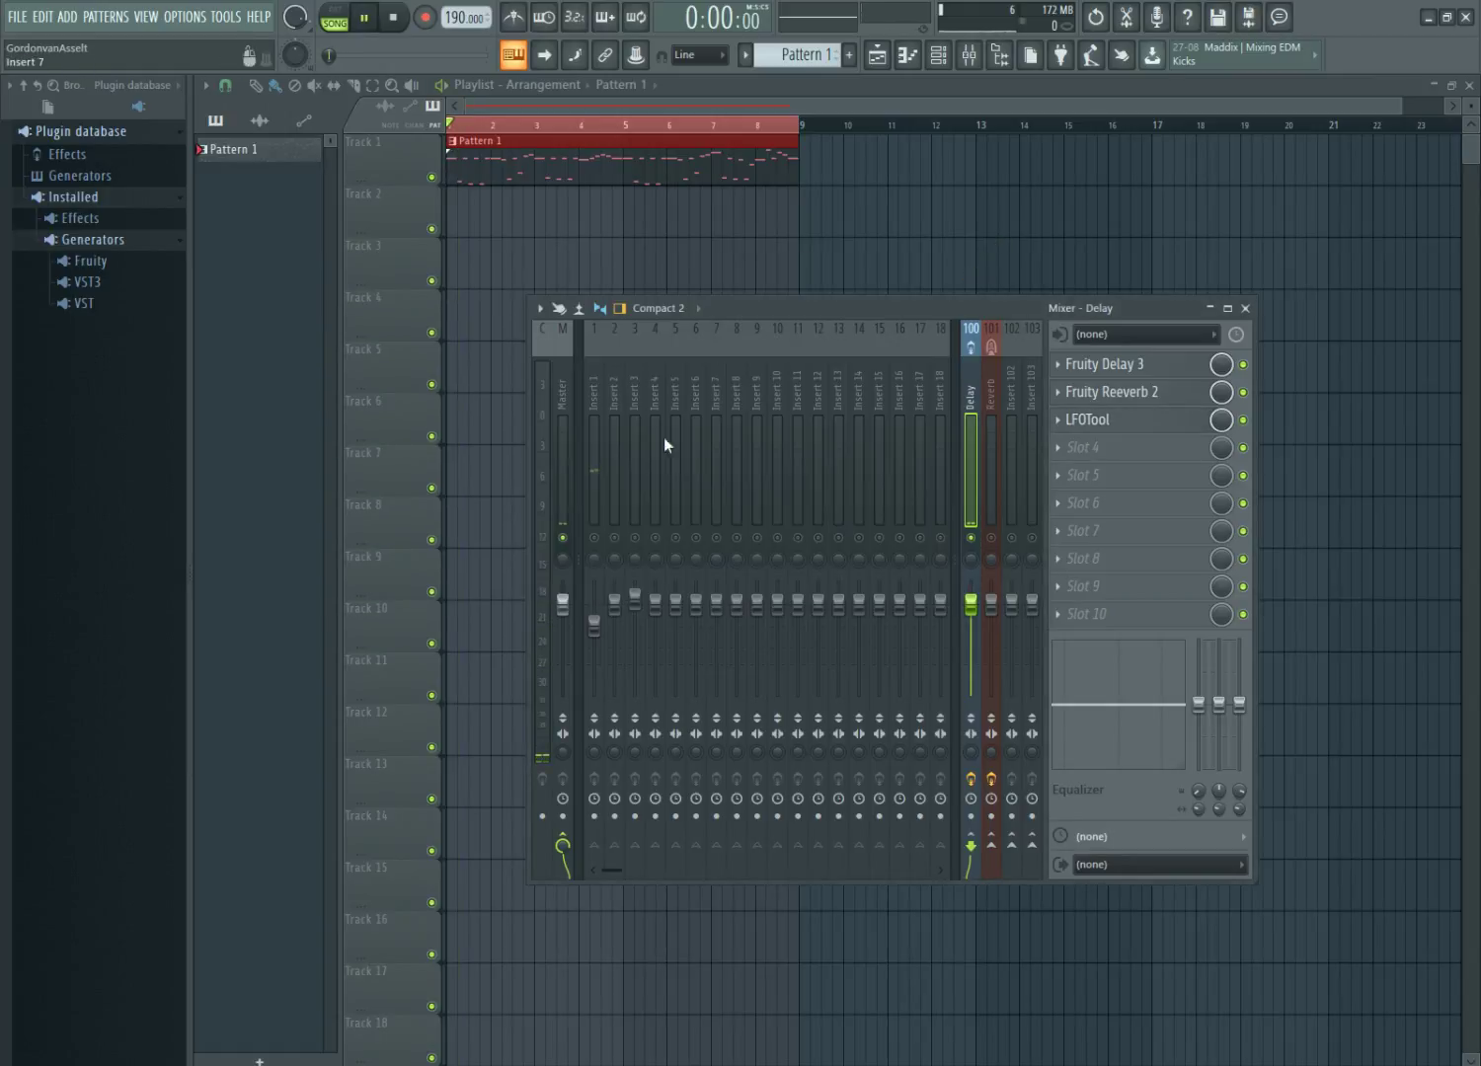
click(602, 504)
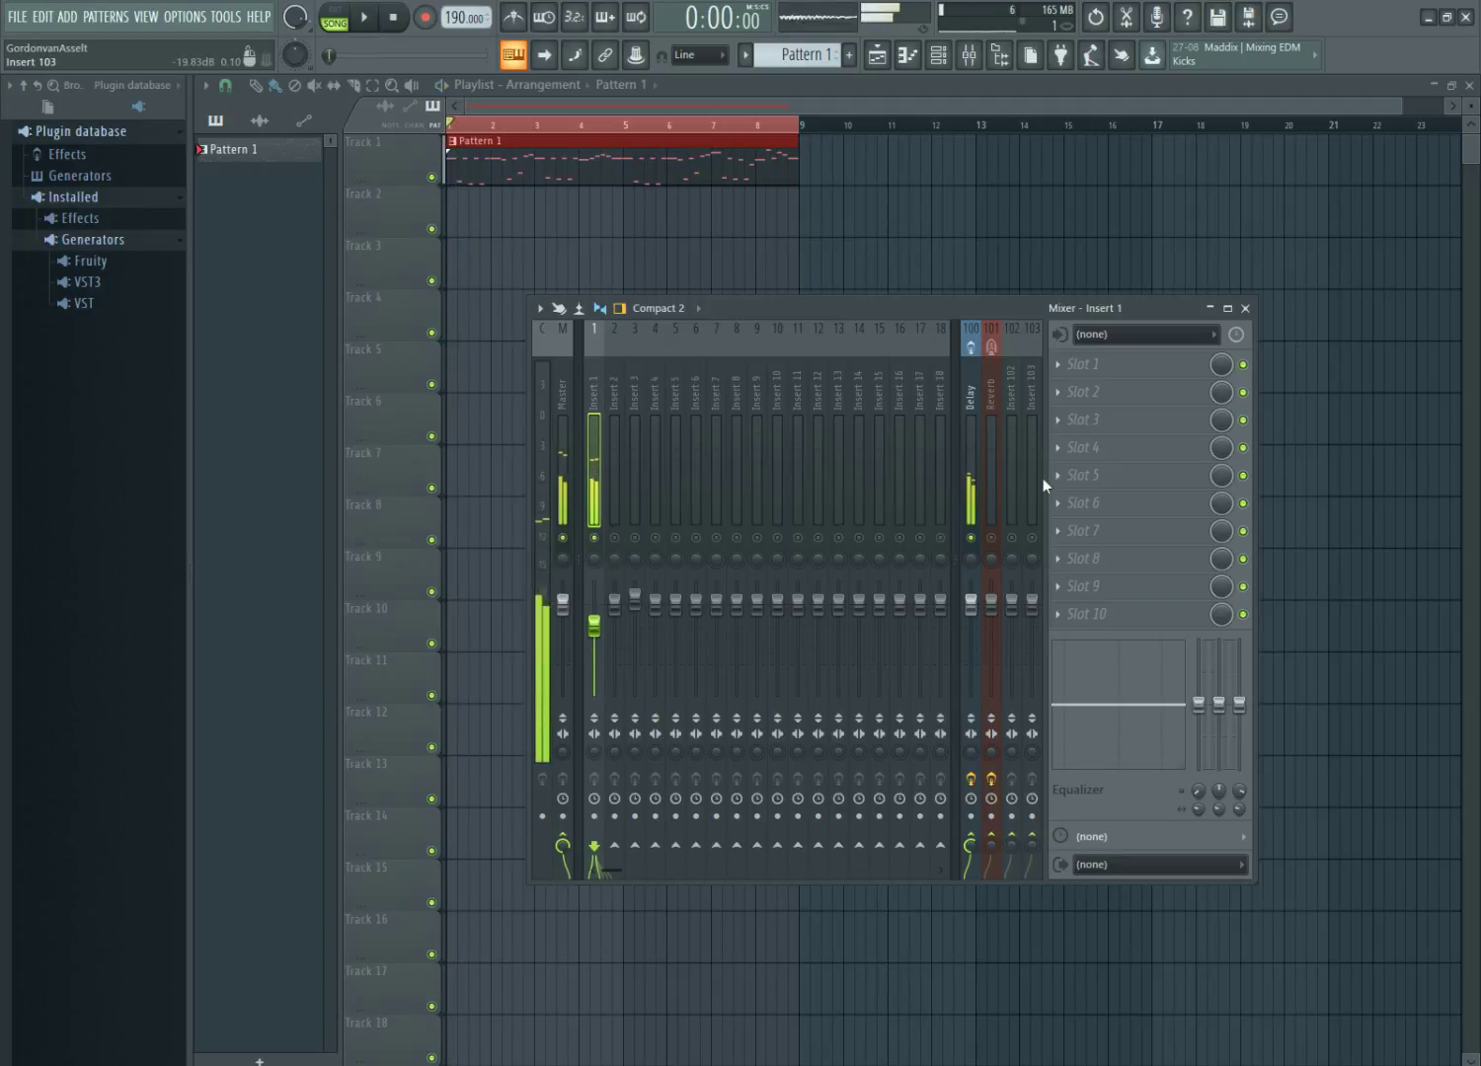
click(973, 482)
key(space)
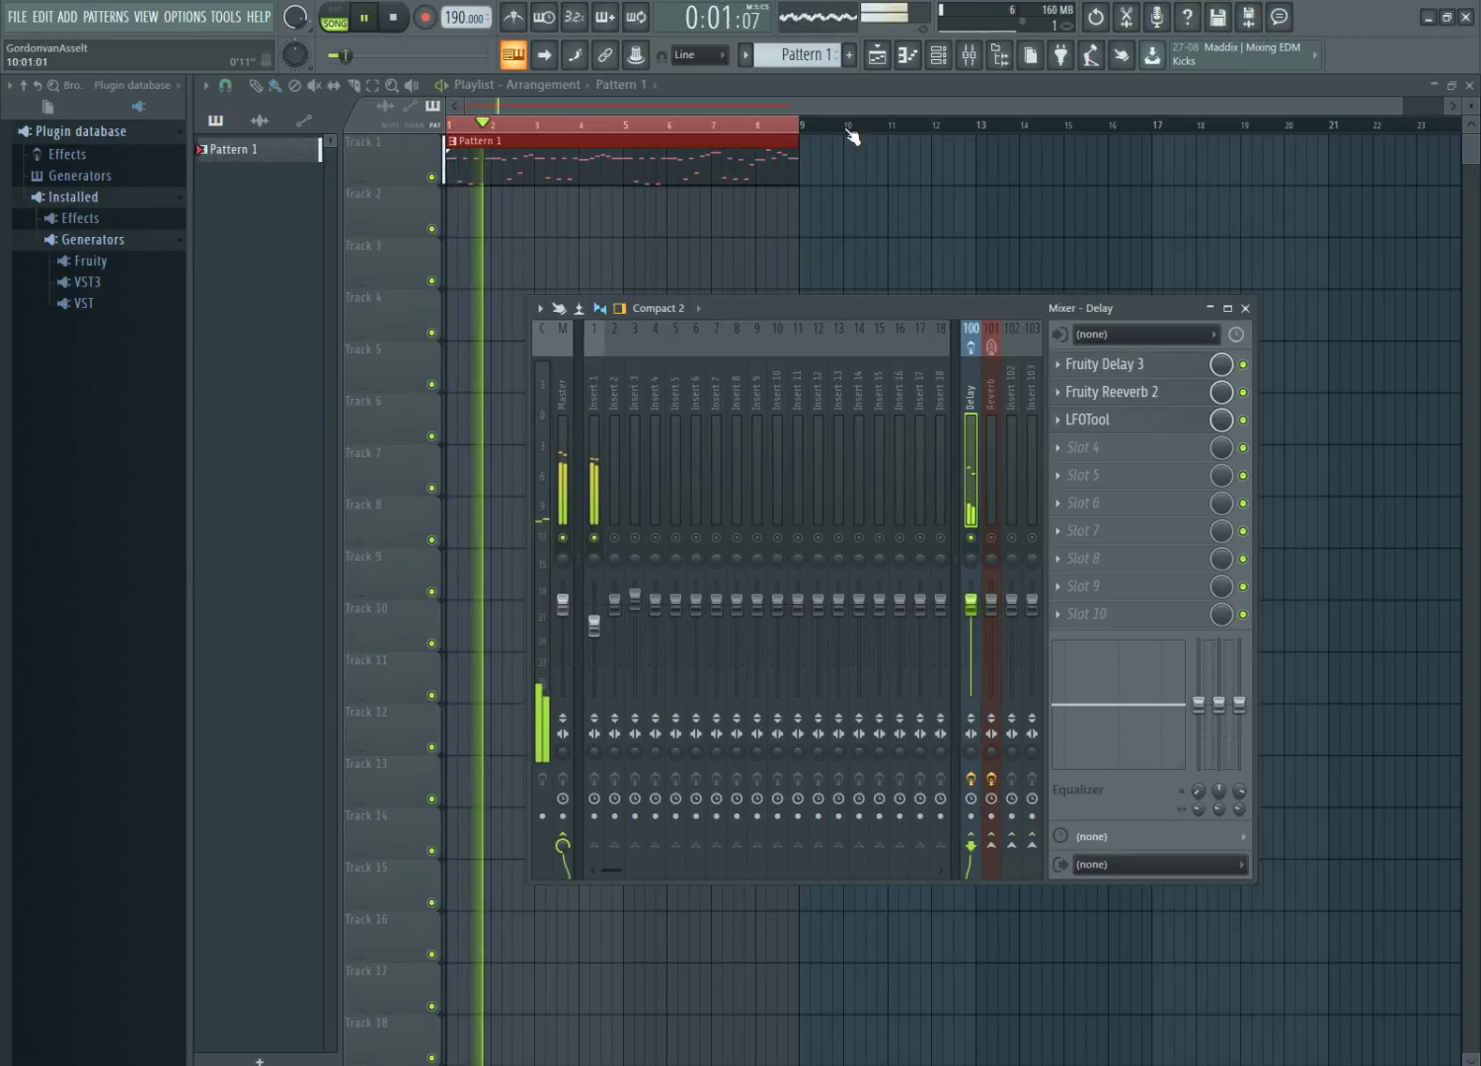
Hide the mixer, place a second Pattern 1 clip at bar 9 of Track 1, reopen the mixer and stop playback.
key(F9)
click(819, 158)
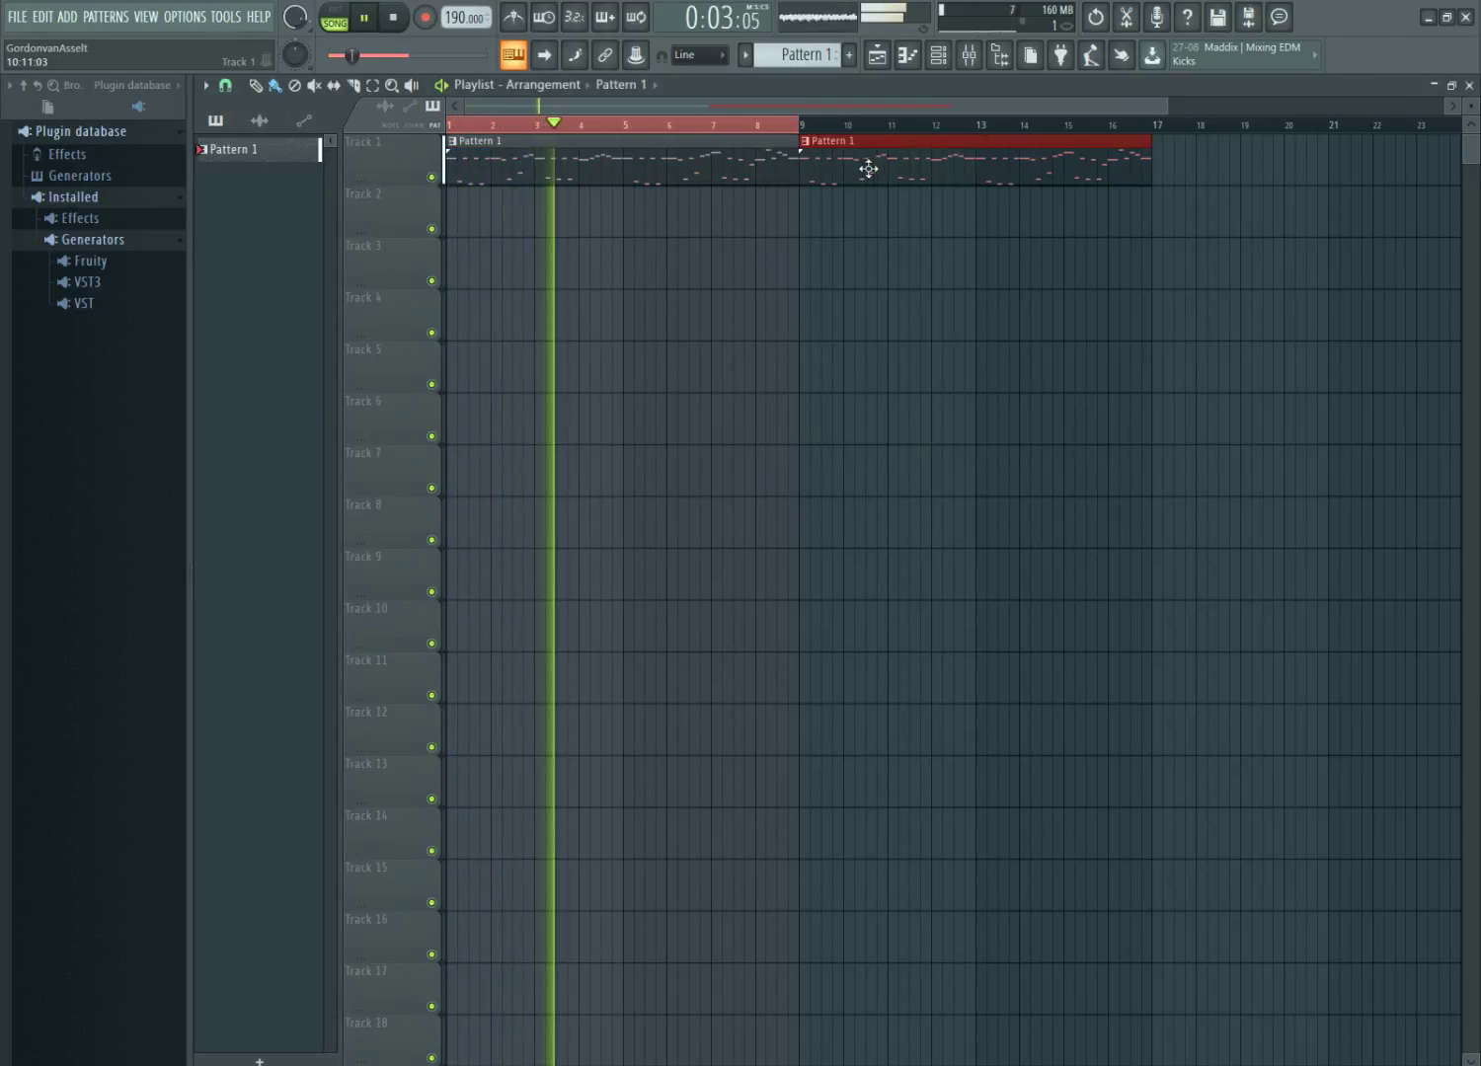
click(146, 16)
click(191, 112)
key(space)
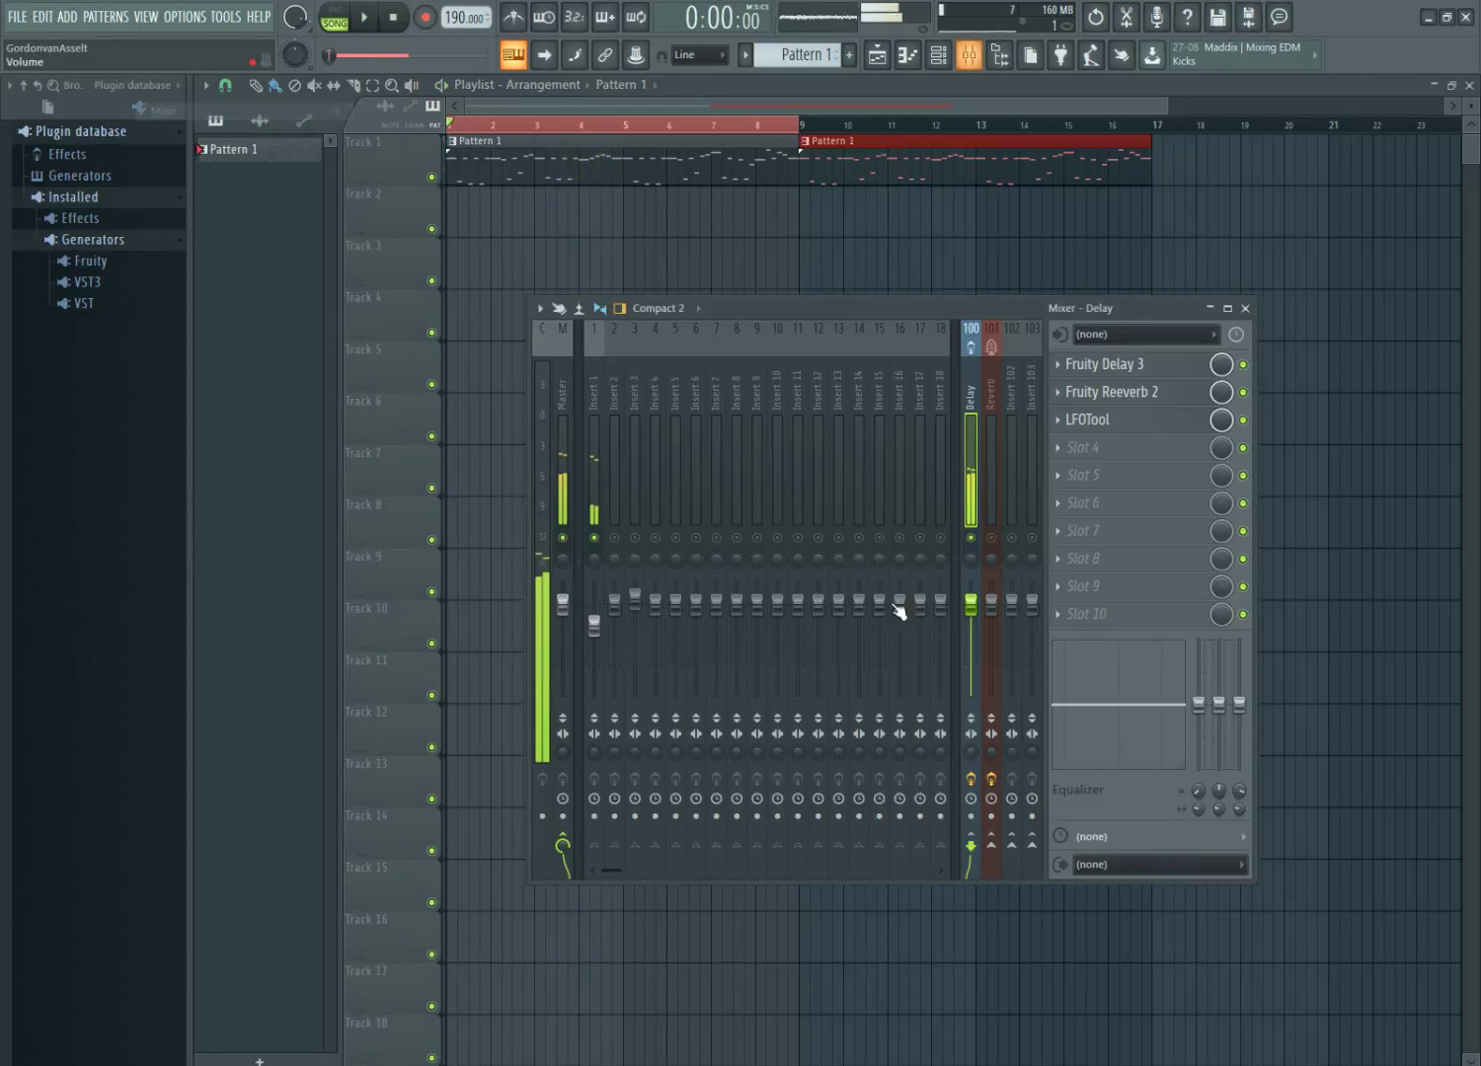
Listen to Insert 1 and the Delay track, bypass LFOTool on the Delay track, and check its window.
click(596, 455)
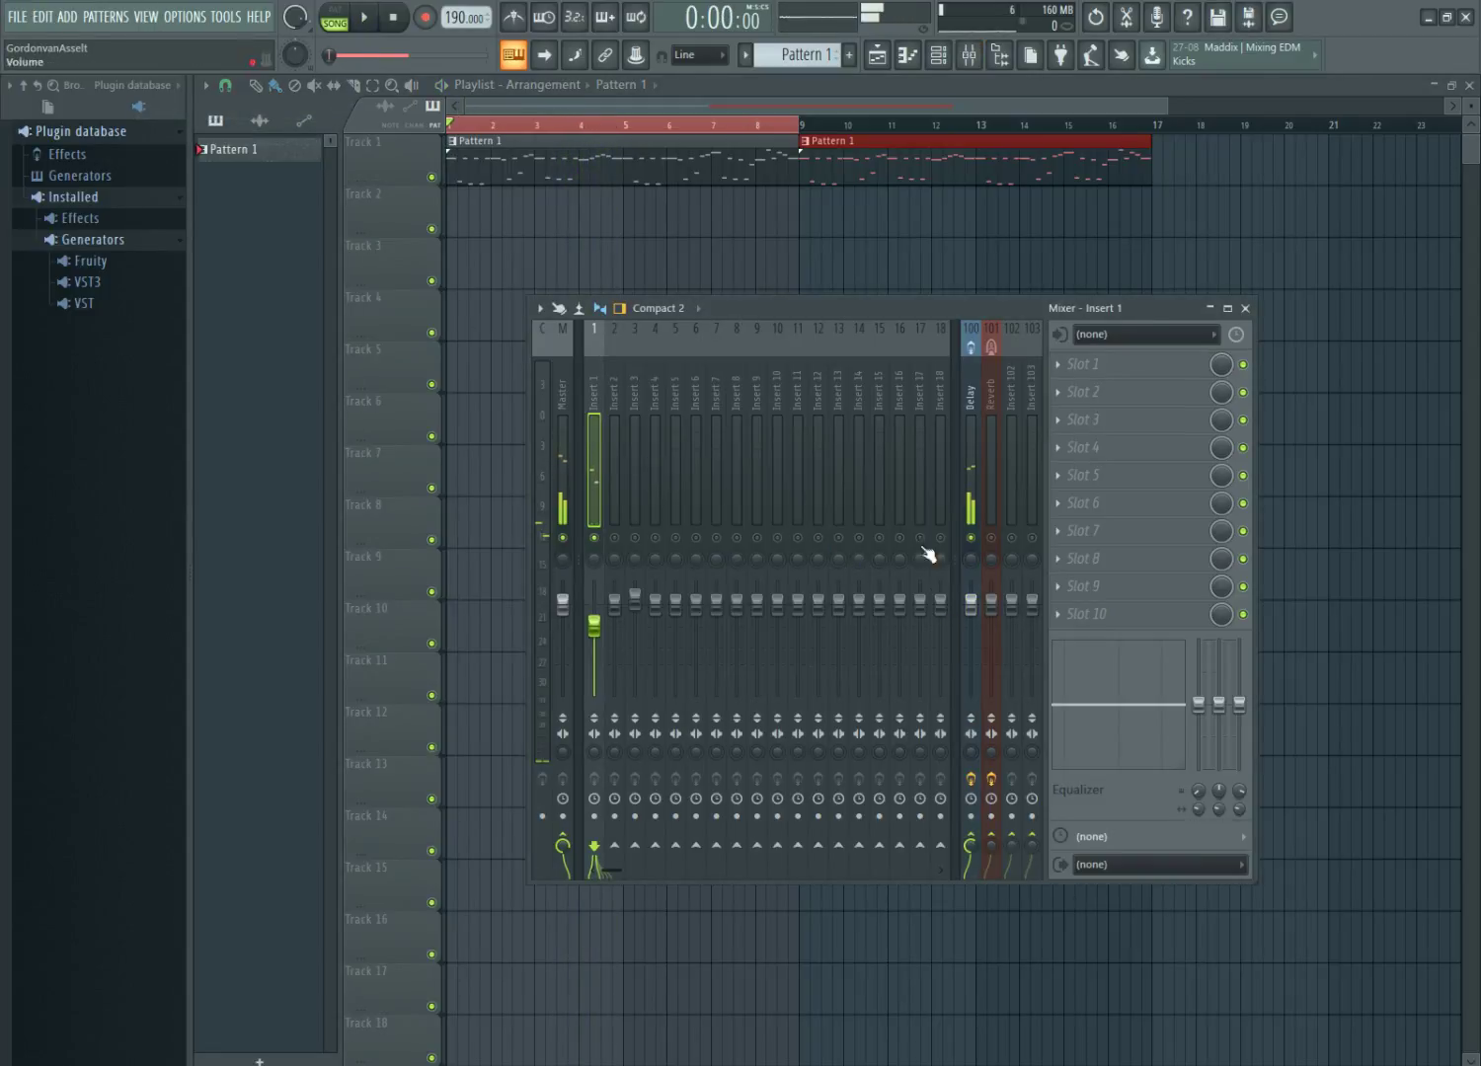
key(space)
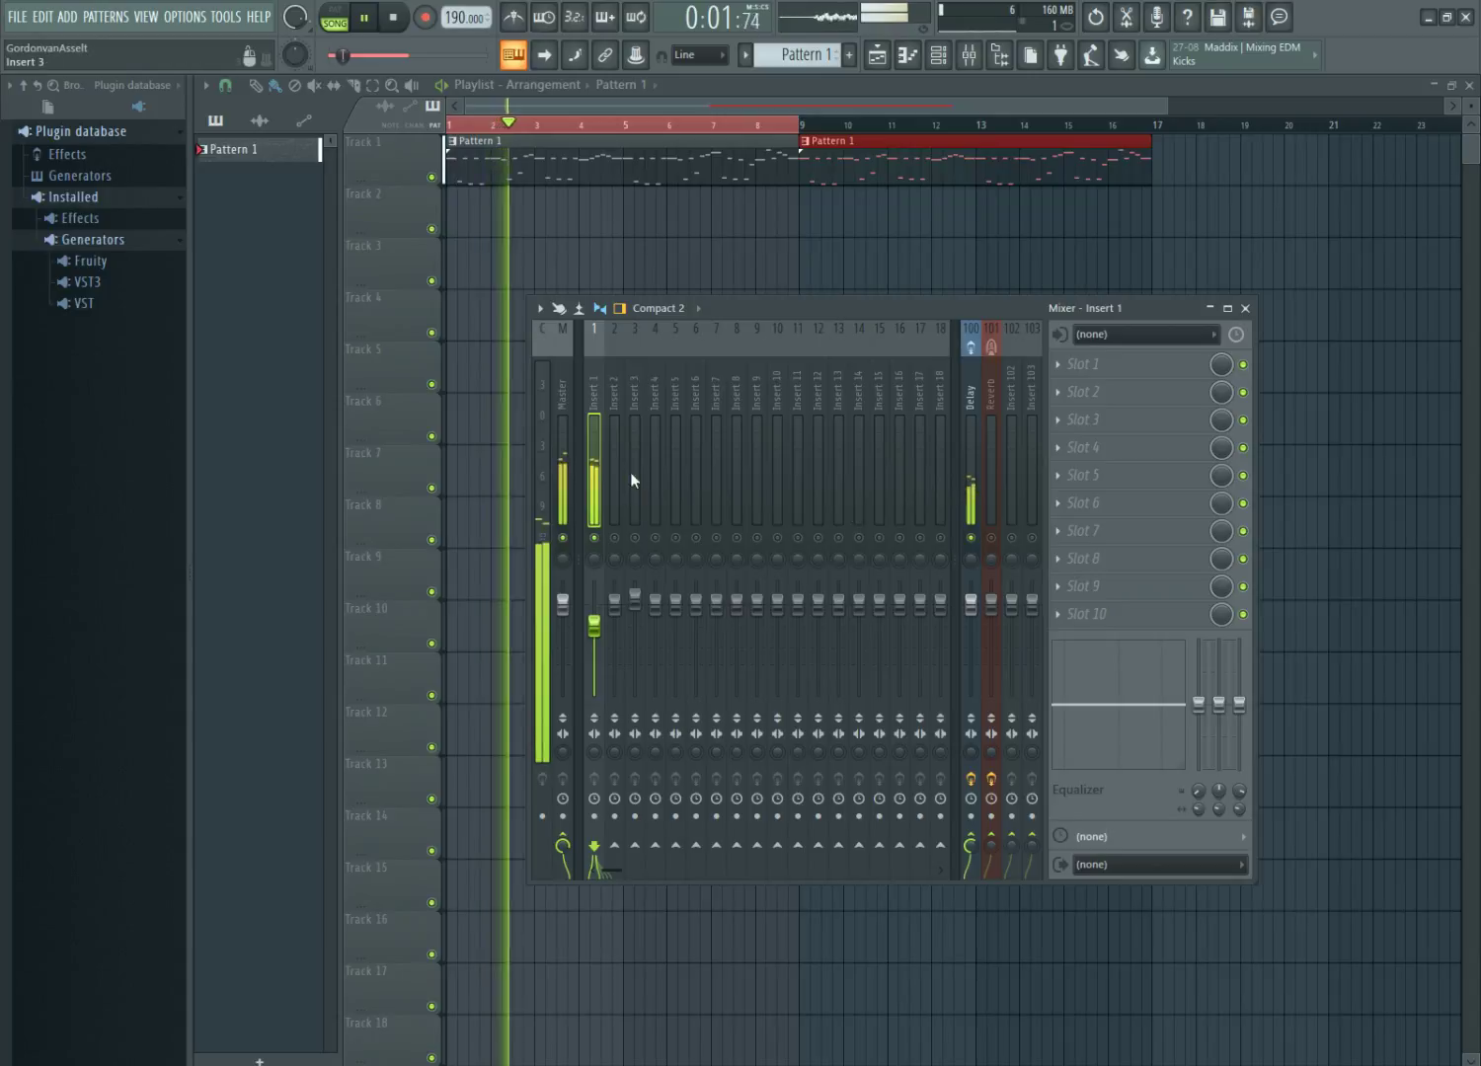
click(974, 474)
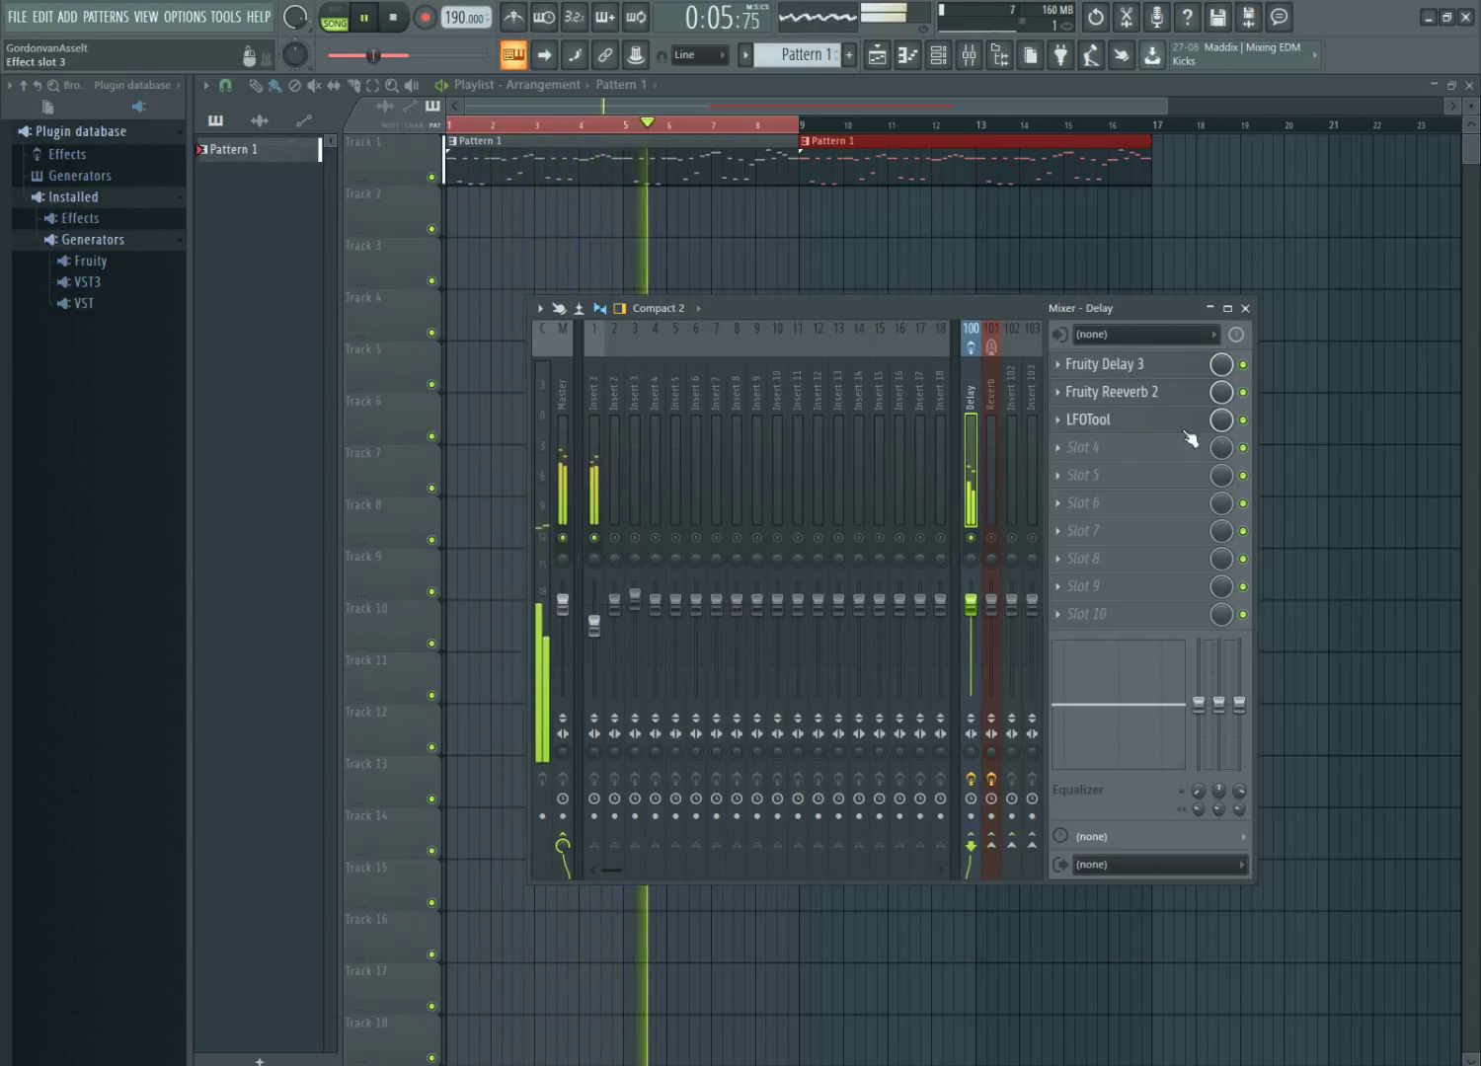
key(space)
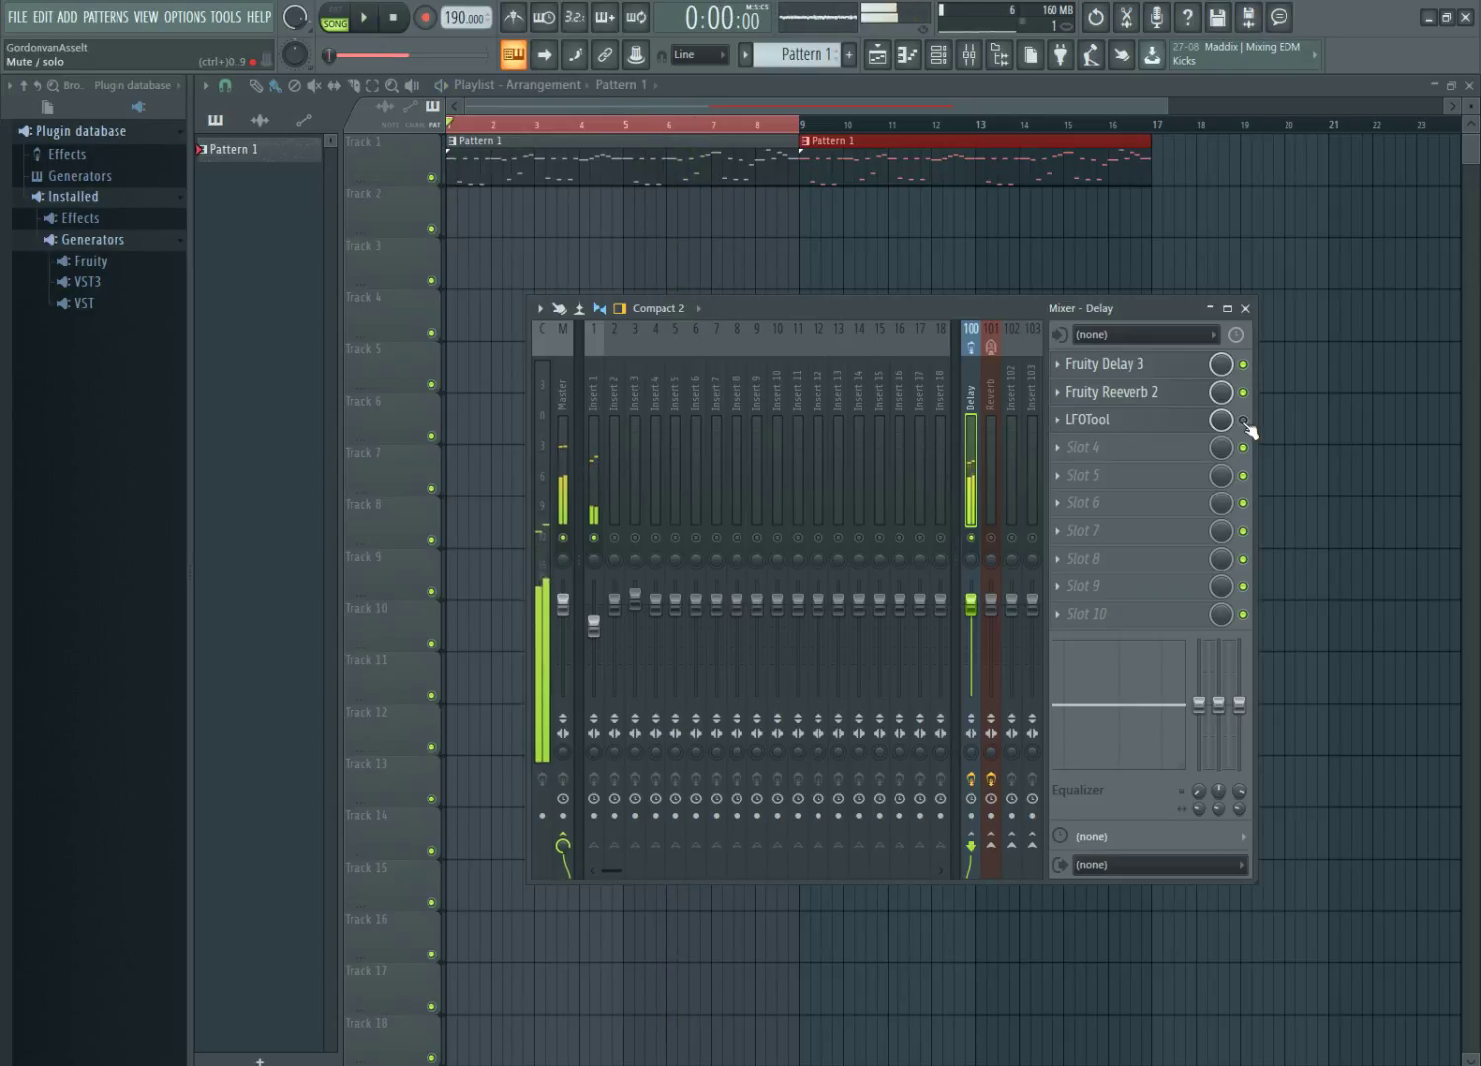
click(1074, 429)
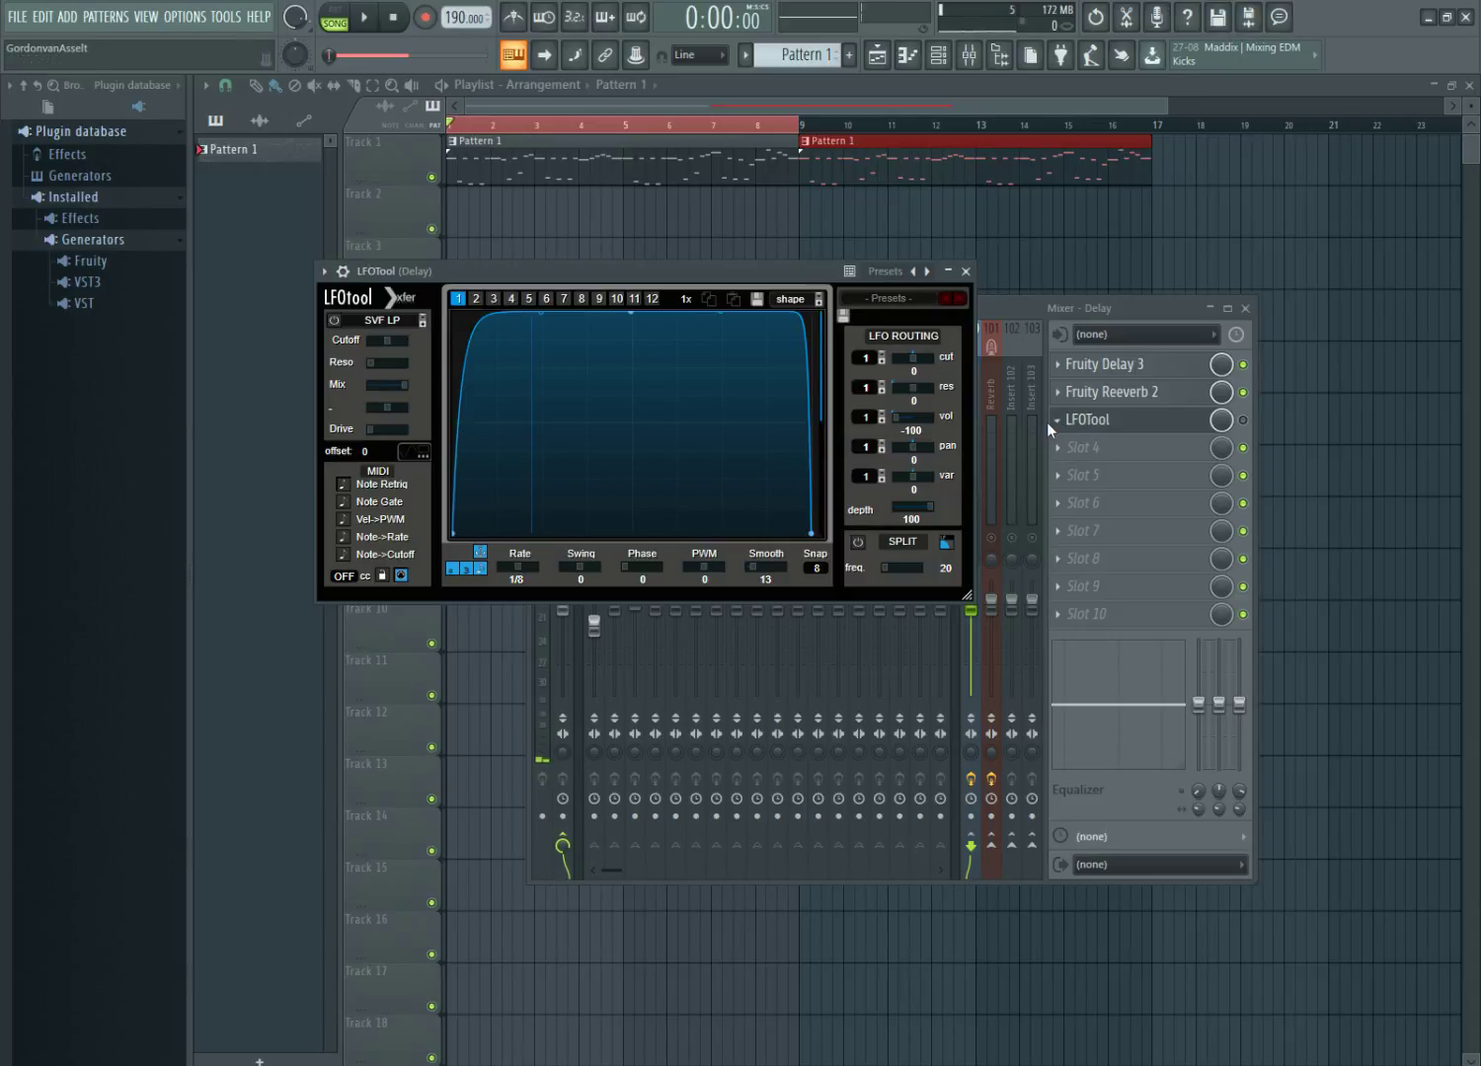
click(966, 271)
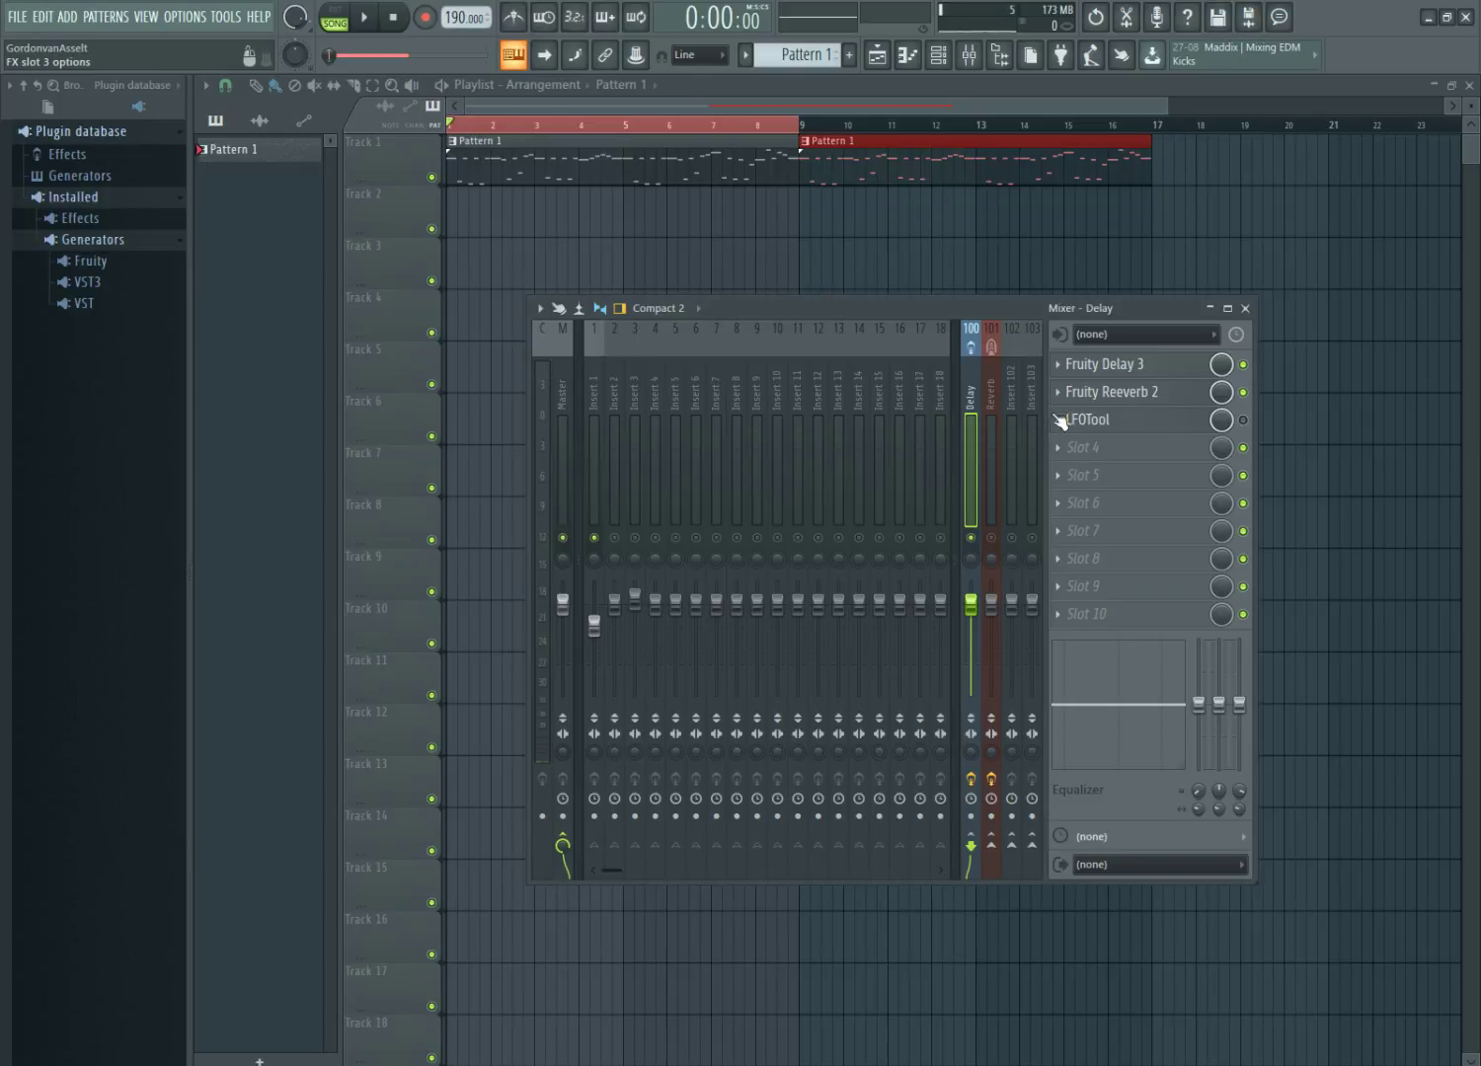
Replace LFOTool in the Delay track's third effect slot with Kickstart, finding it with "kic" in the full plugin list.
click(1060, 422)
mouse_move(1071, 446)
click(854, 27)
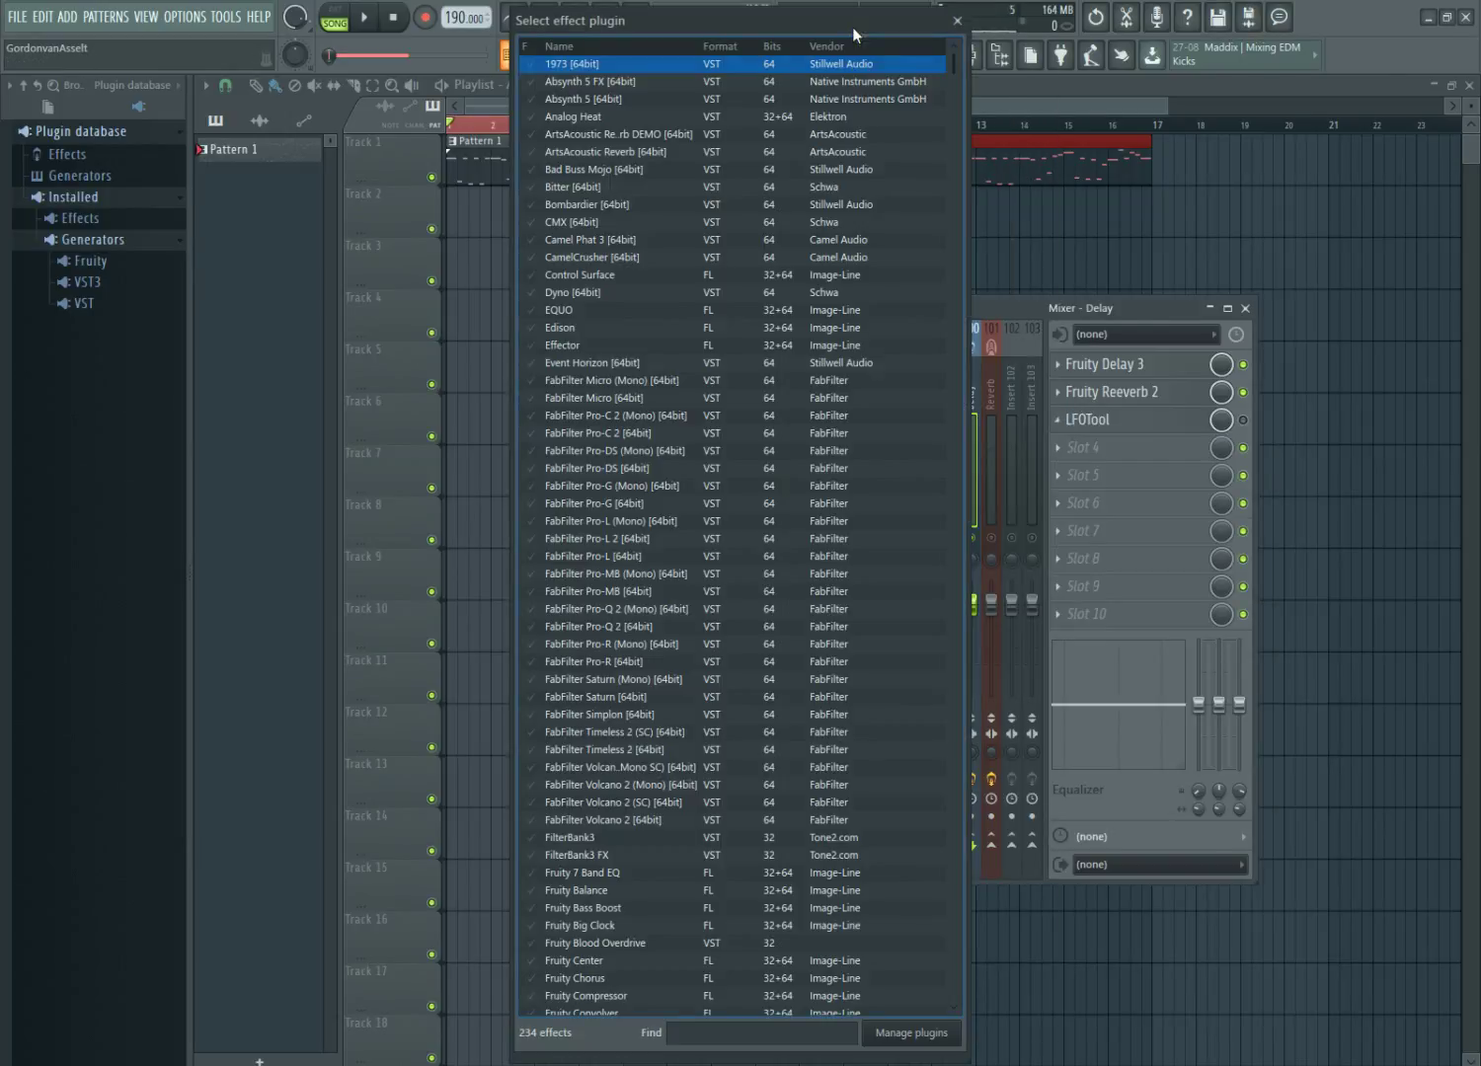
text(kick)
double_click(583, 64)
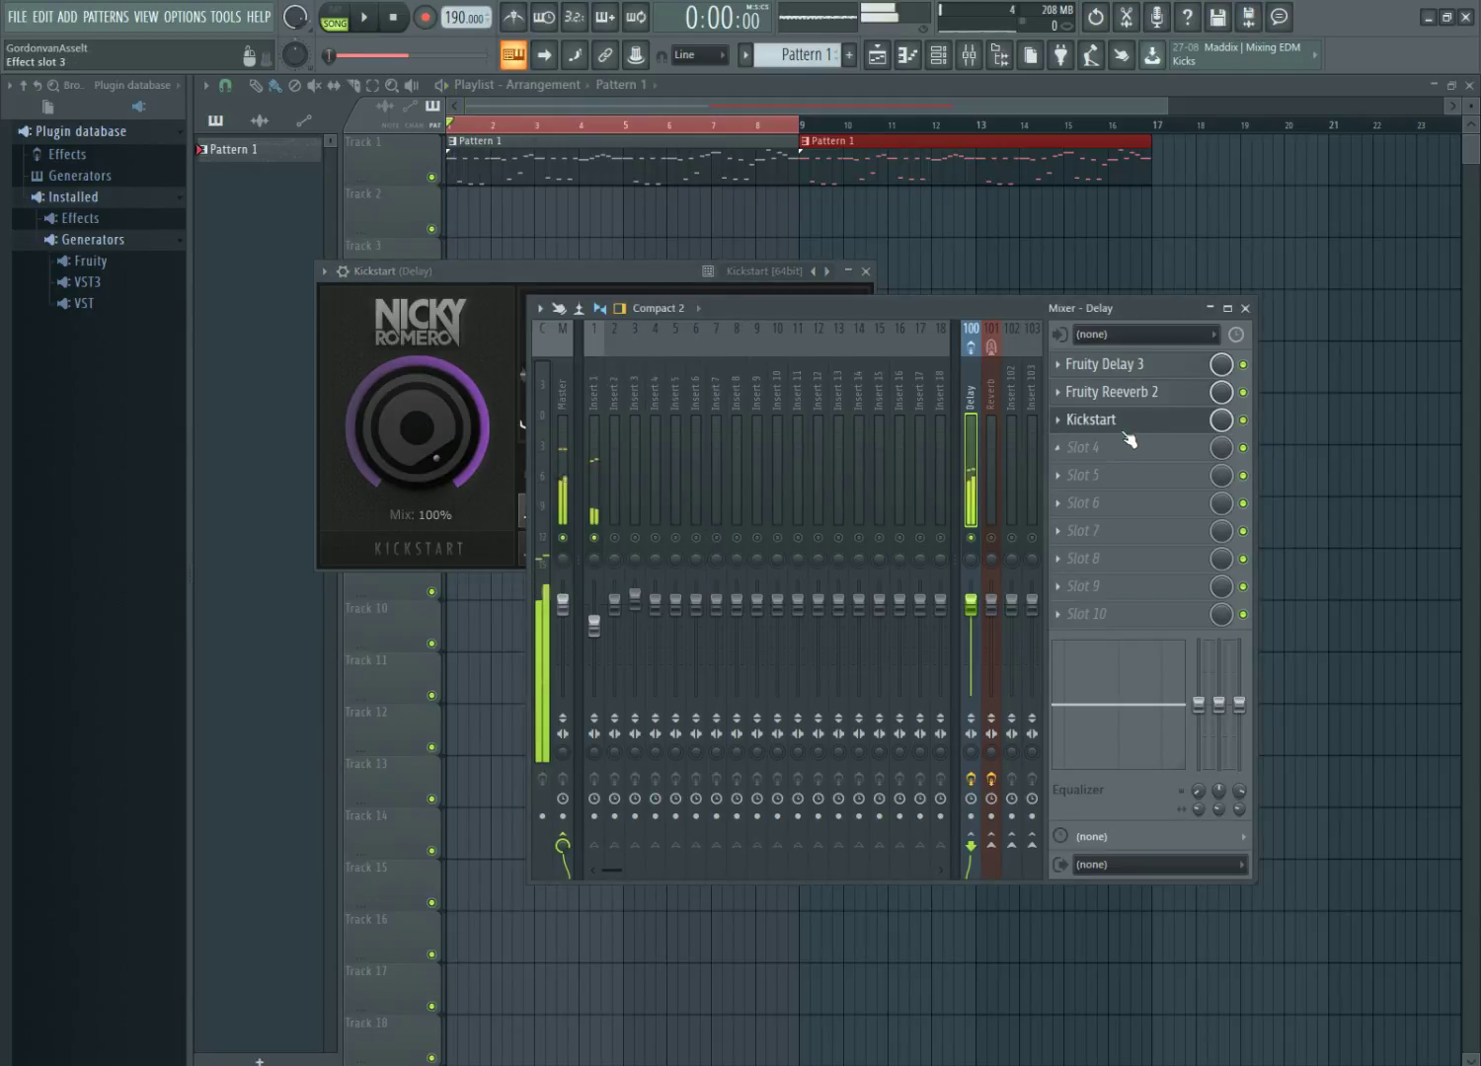
Bring up Kickstart on the Delay track and audition its Mix at 81% during playback.
key(space)
click(1121, 427)
click(1121, 427)
drag(422, 458, 422, 494)
key(space)
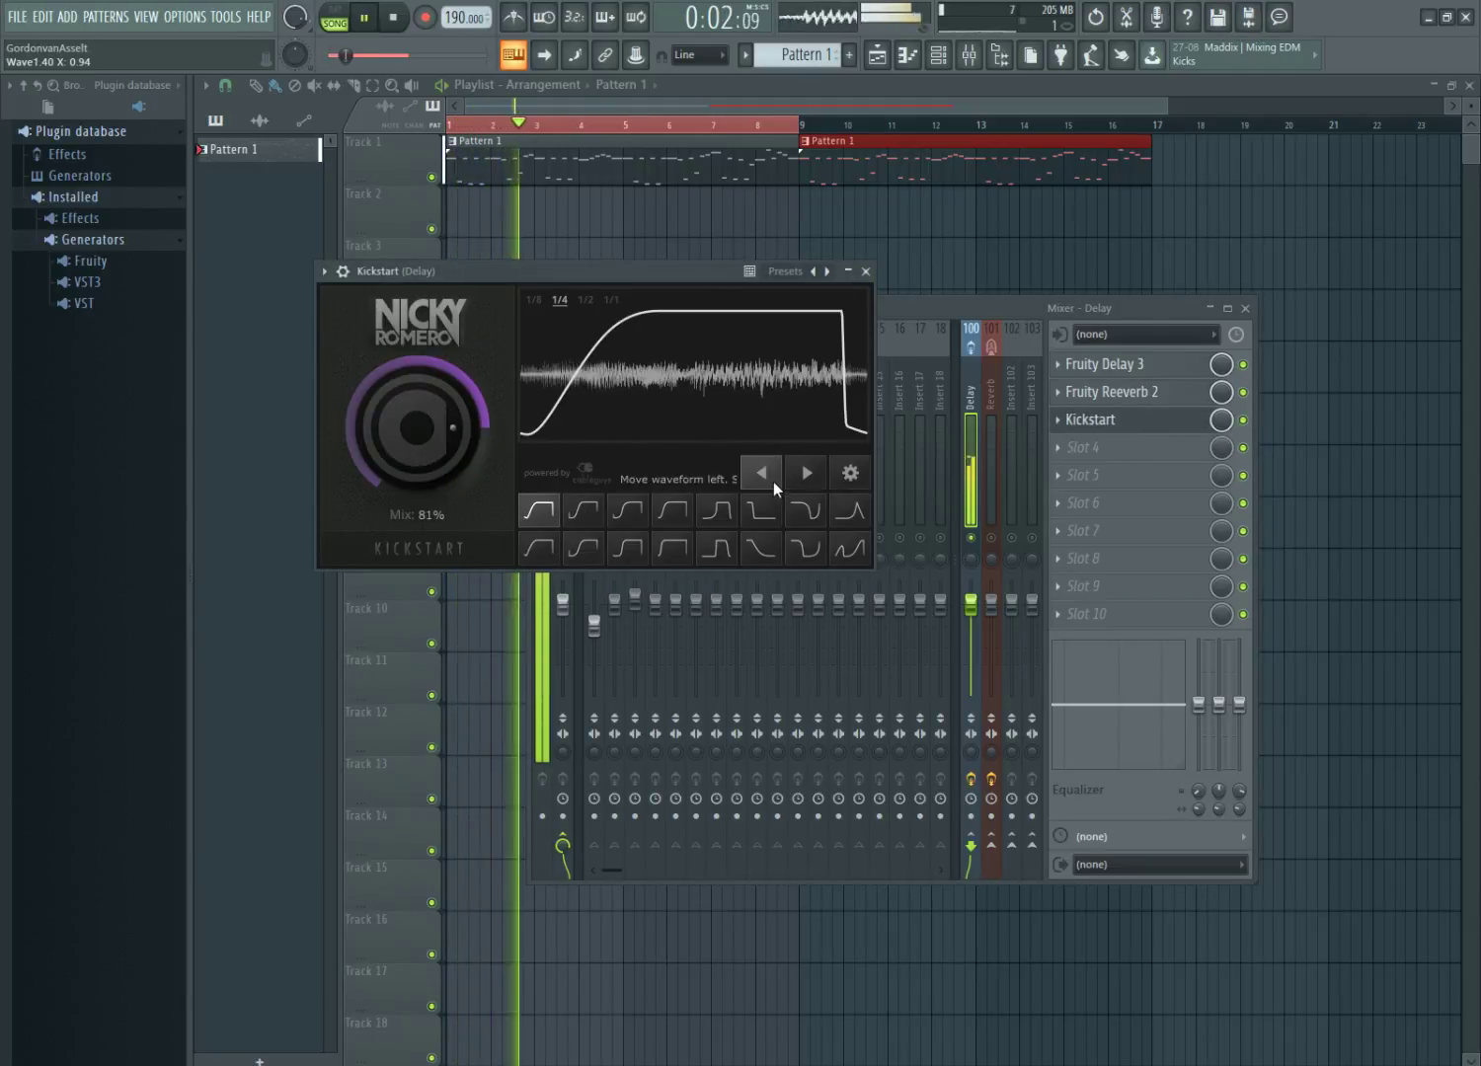
key(space)
Reposition the Kickstart window and compare its Mix at 0% and 100% while the song plays.
scroll(375, 436, up, 3)
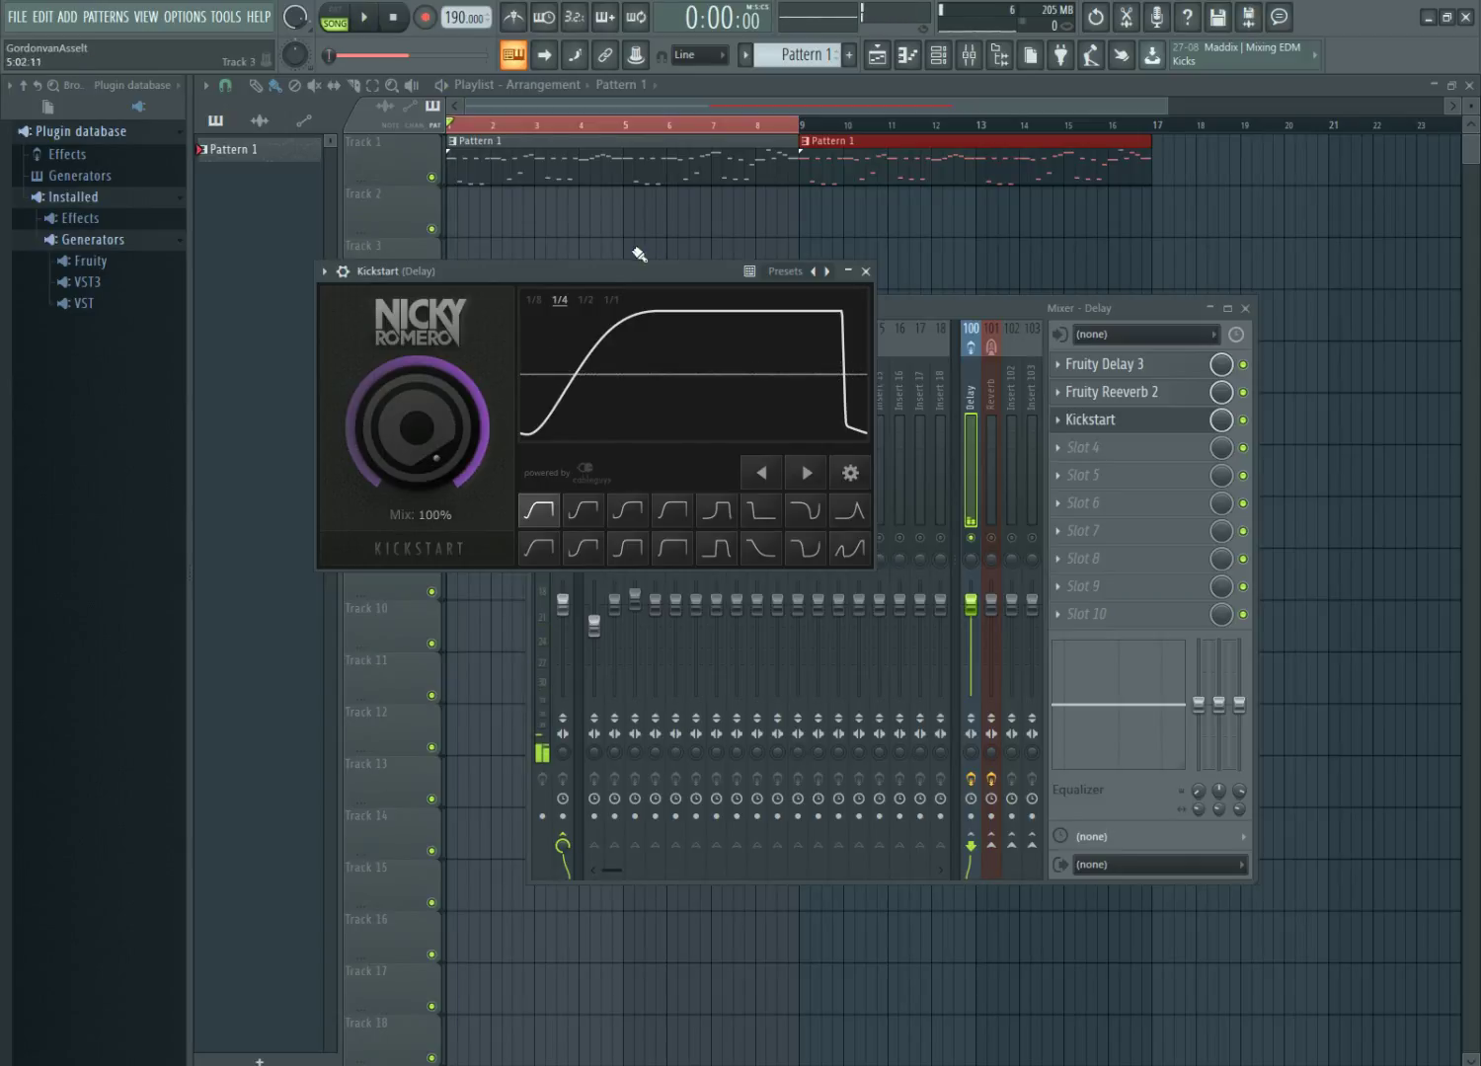
drag(608, 272, 646, 289)
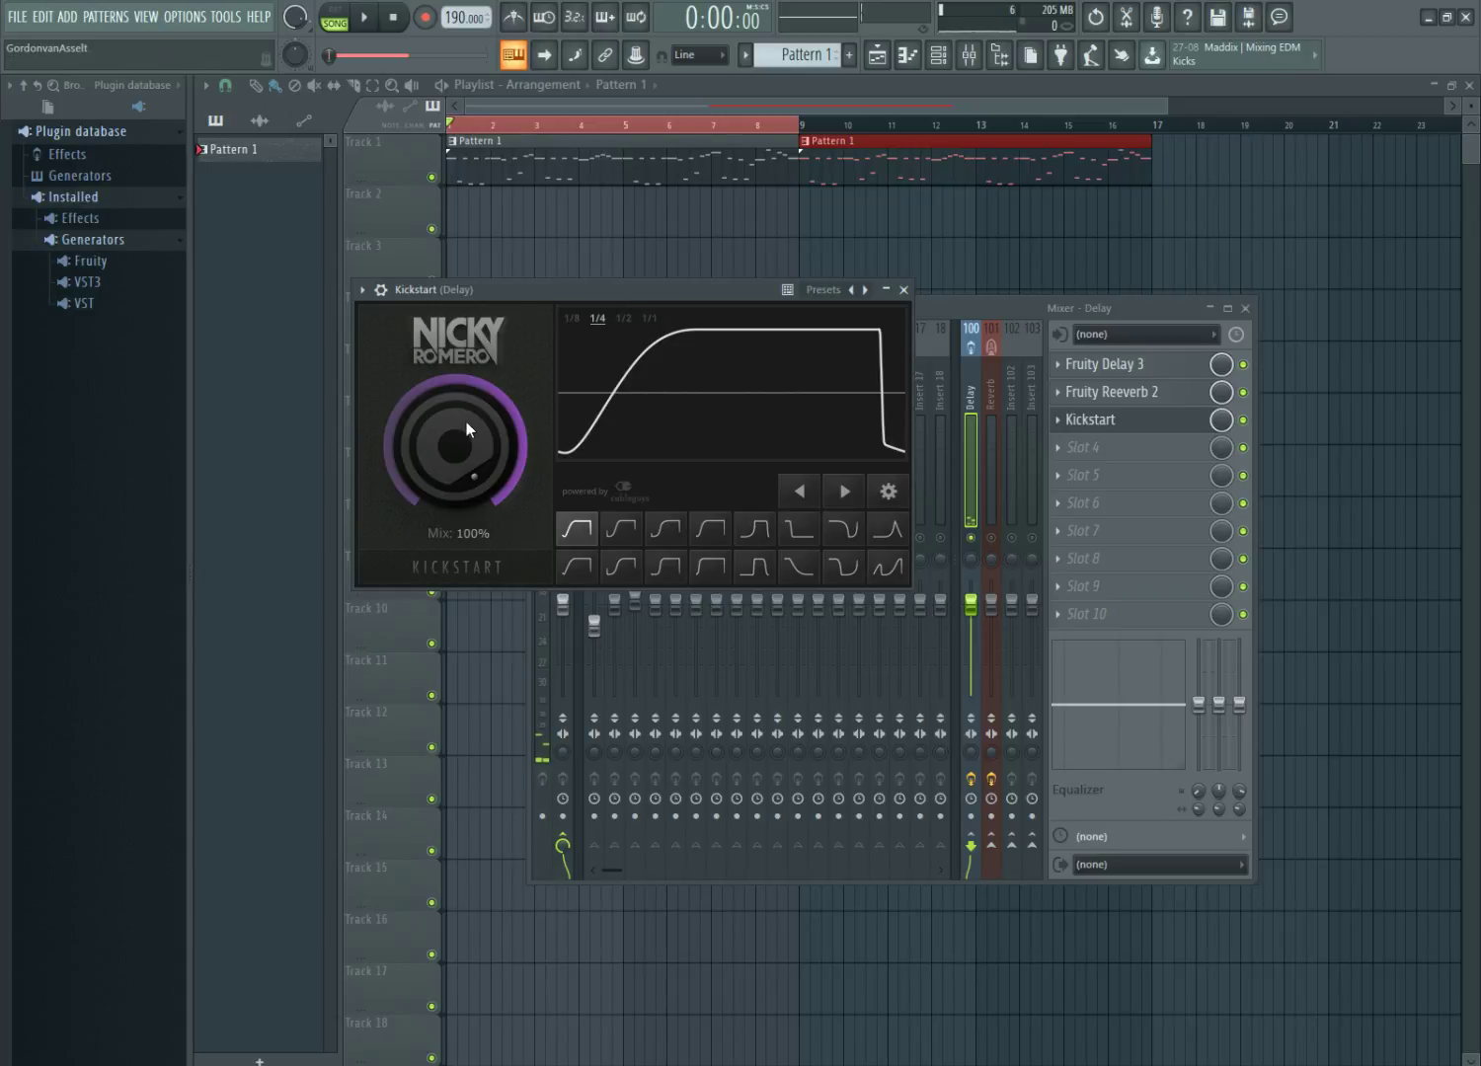
key(space)
scroll(476, 437, down, 10)
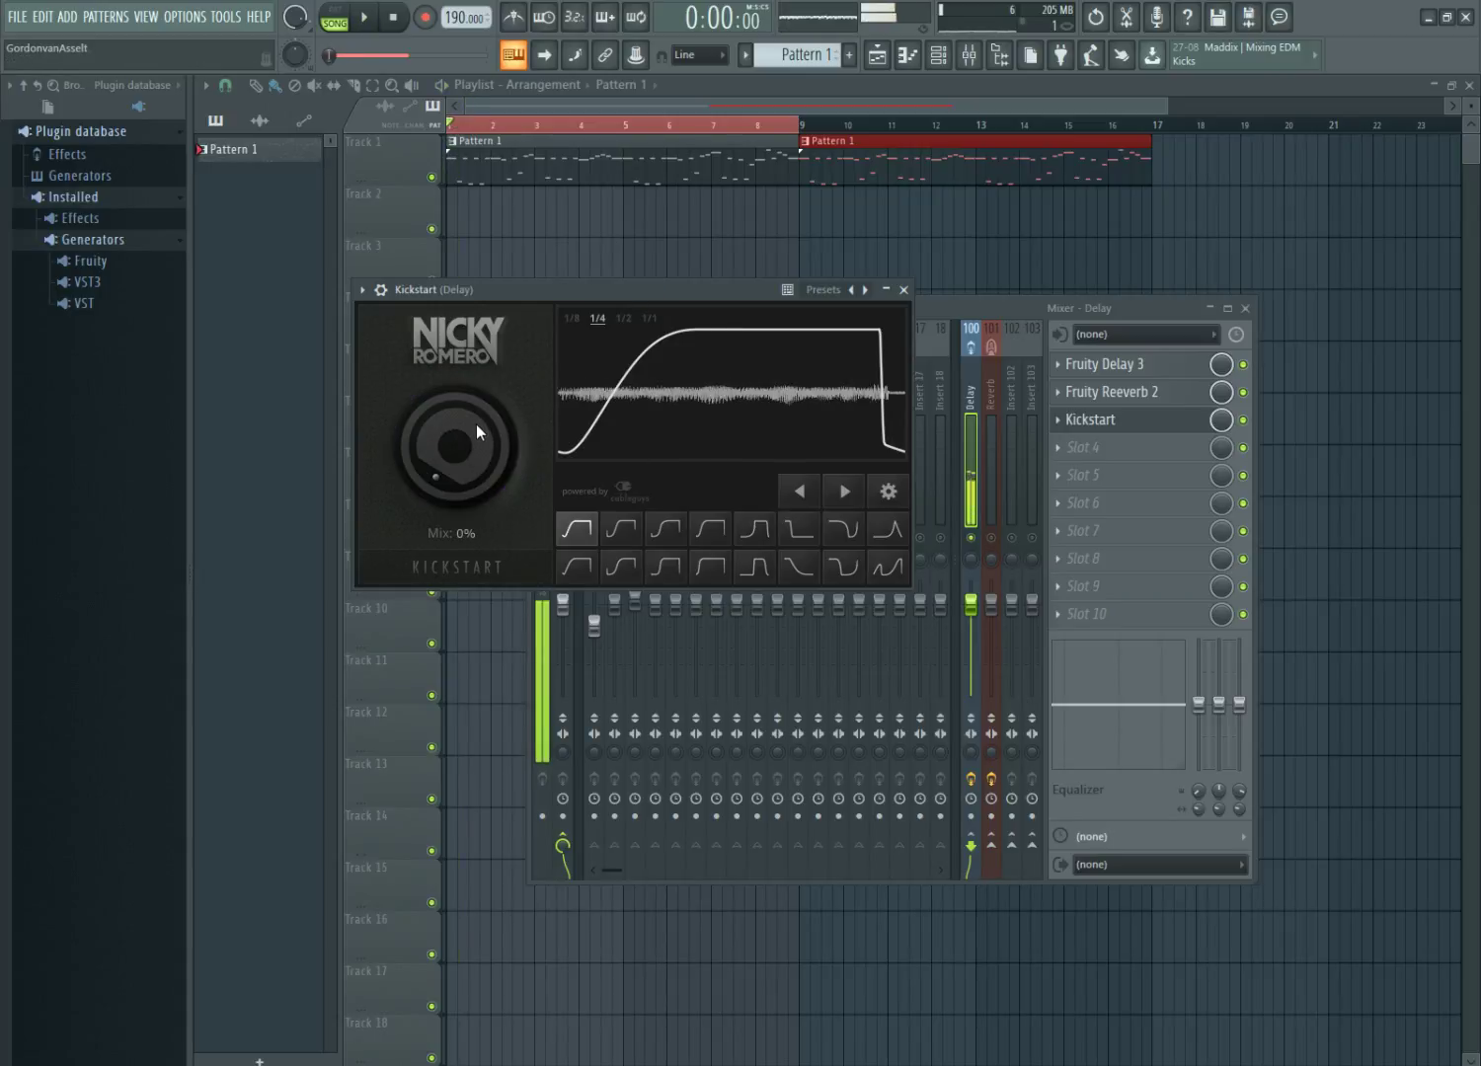
scroll(478, 430, up, 10)
key(space)
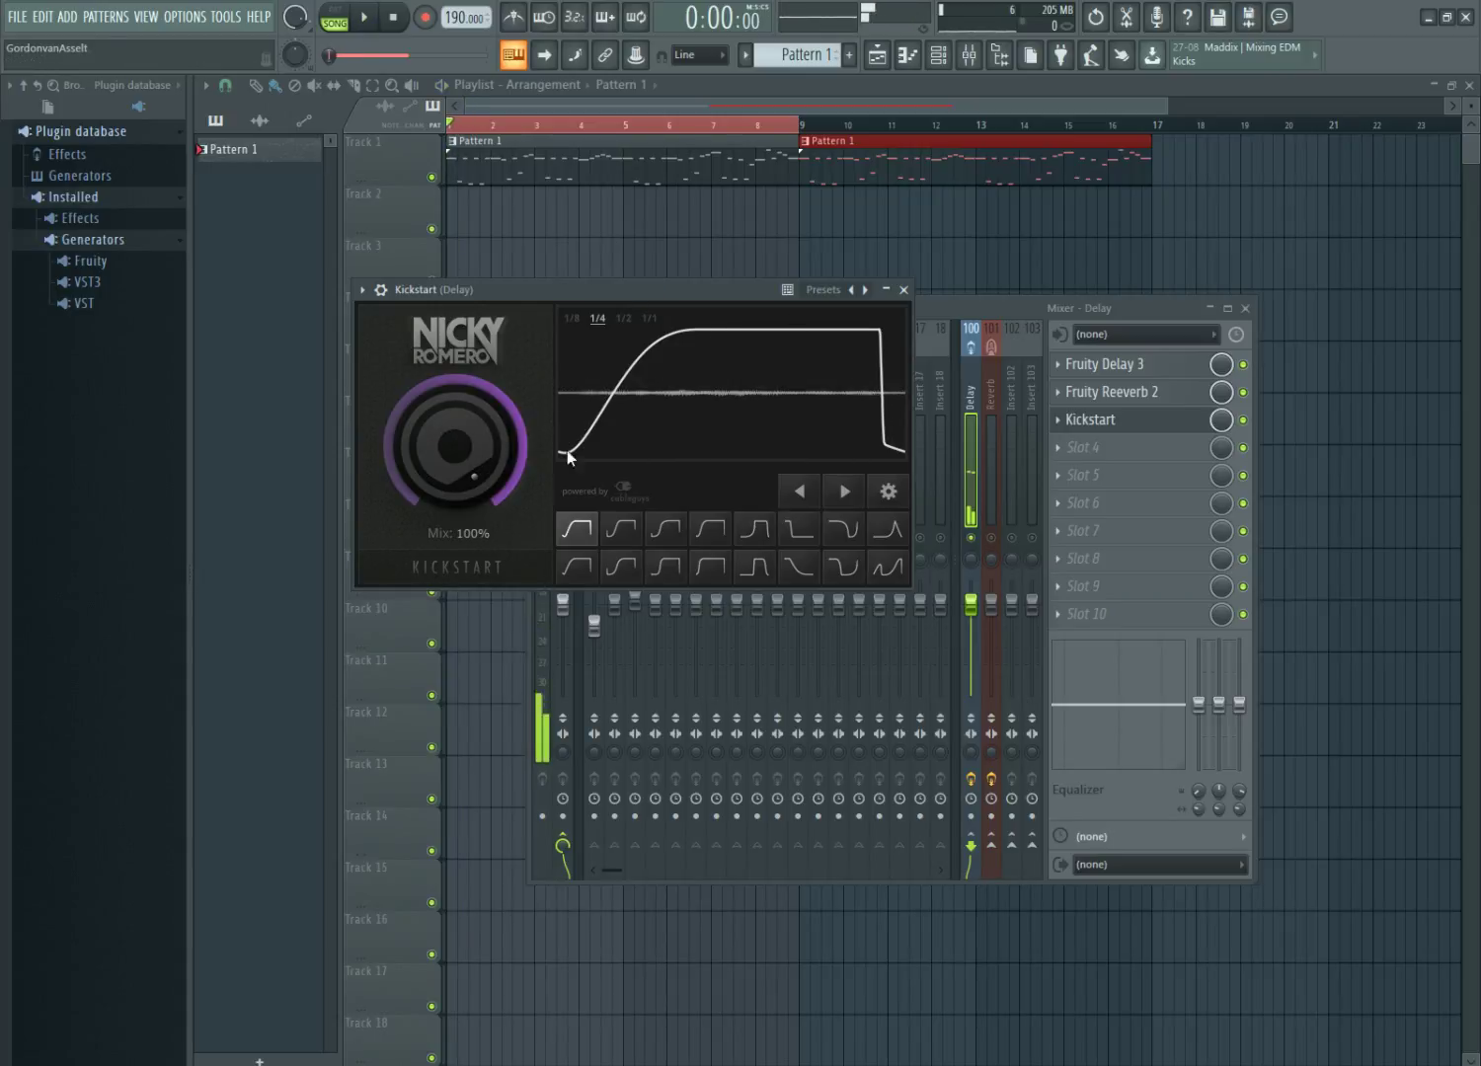
Set Kickstart's Mix to 73%, listen to the result, close the plugin and stop playback.
drag(484, 444, 484, 468)
key(space)
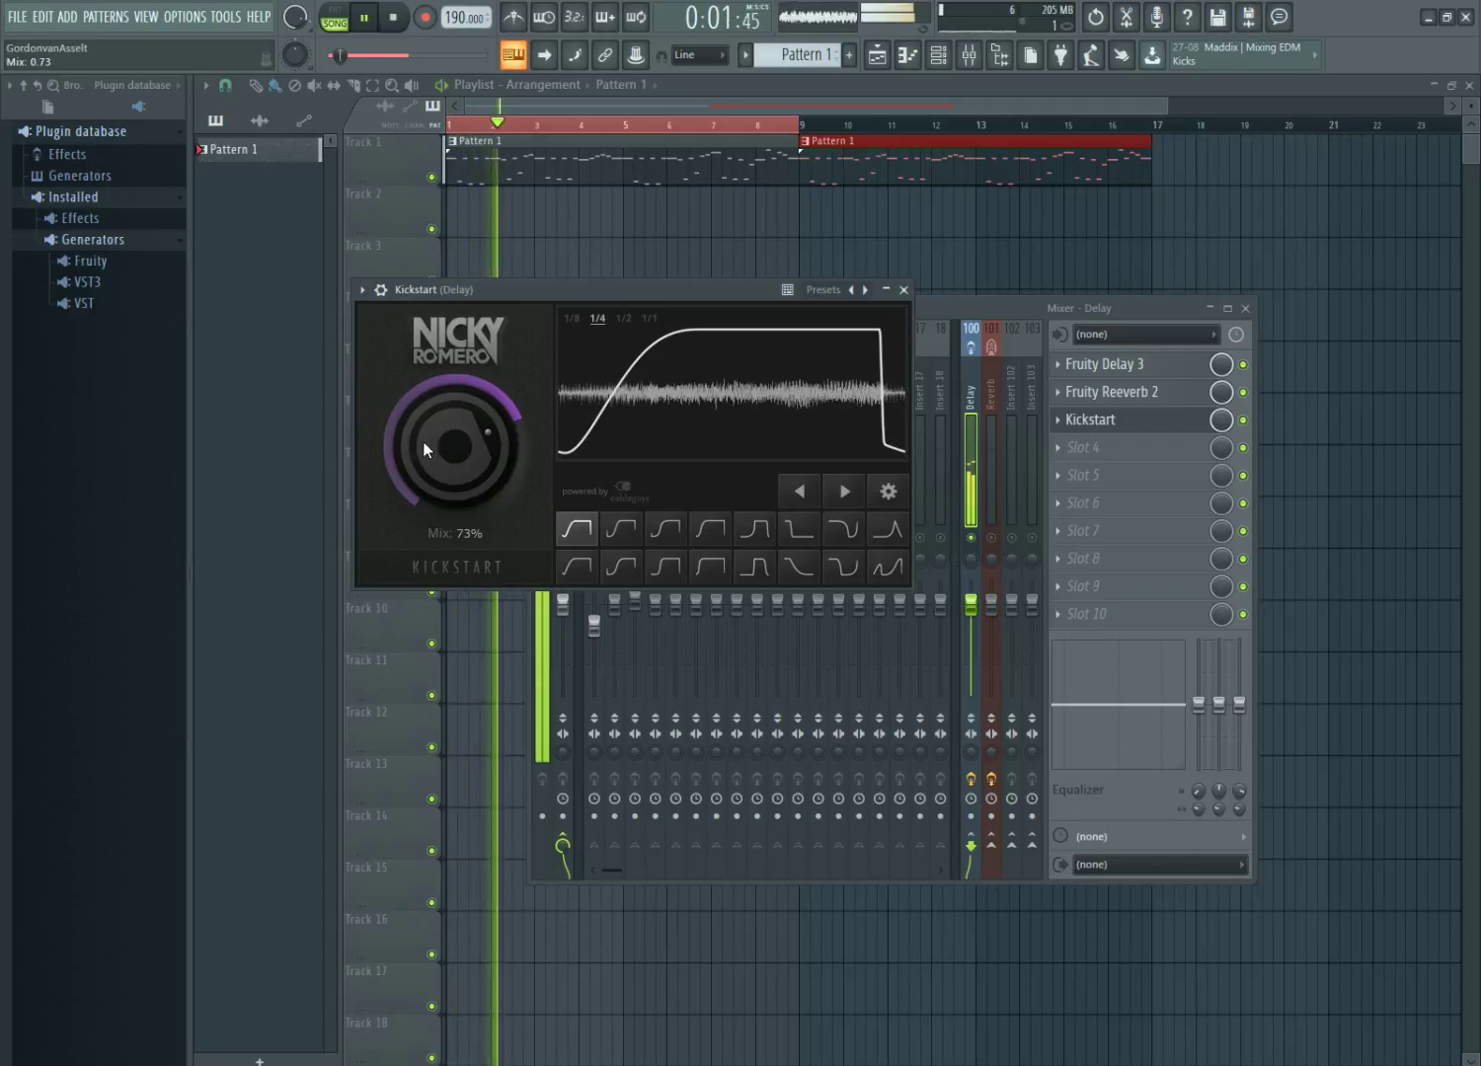
click(903, 289)
key(space)
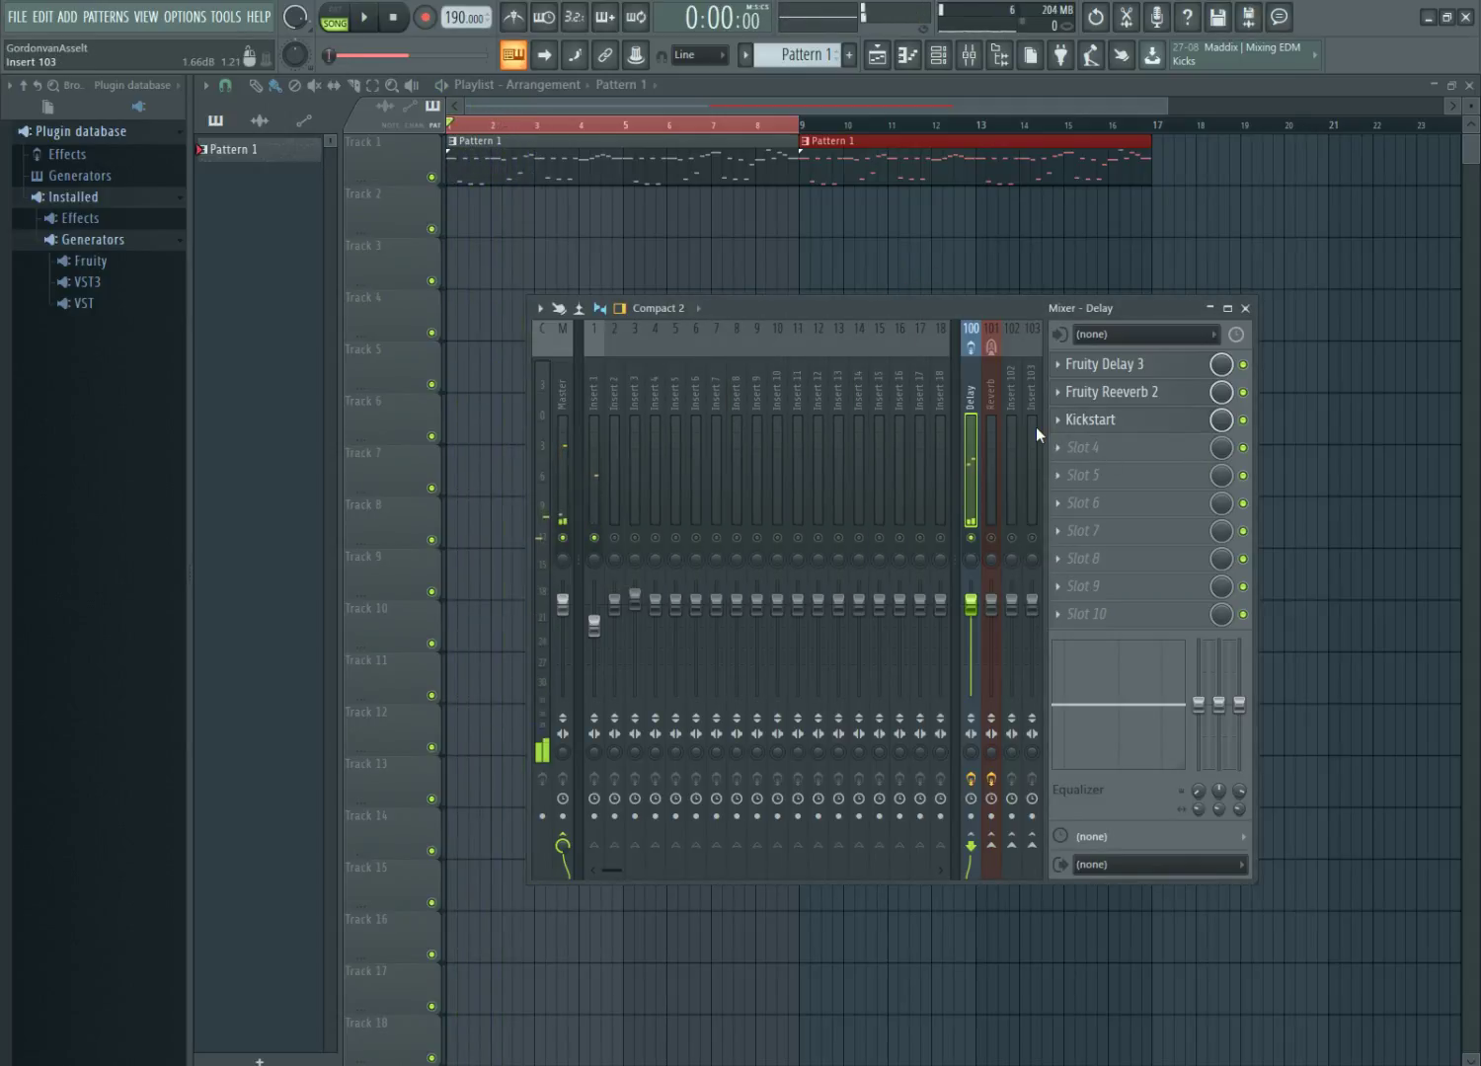
Load FabFilter Pro-Q 2 into the third effect slot of Insert 1, finding it with "fab" in the full plugin list.
click(596, 503)
click(1140, 421)
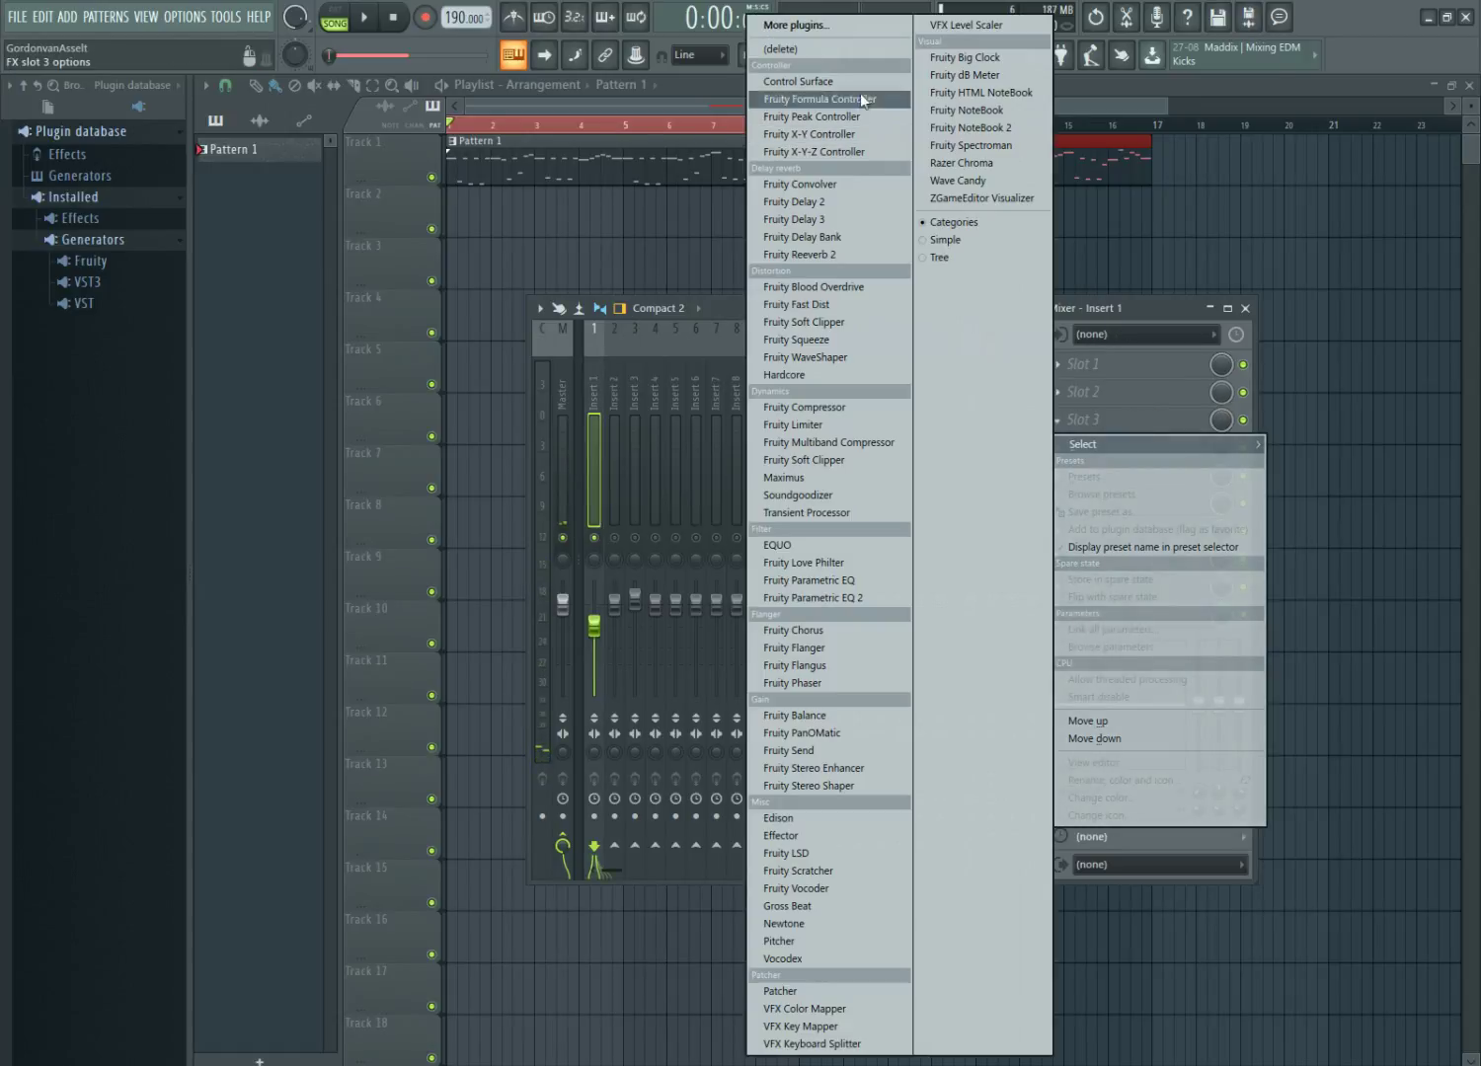
click(827, 29)
text(fab)
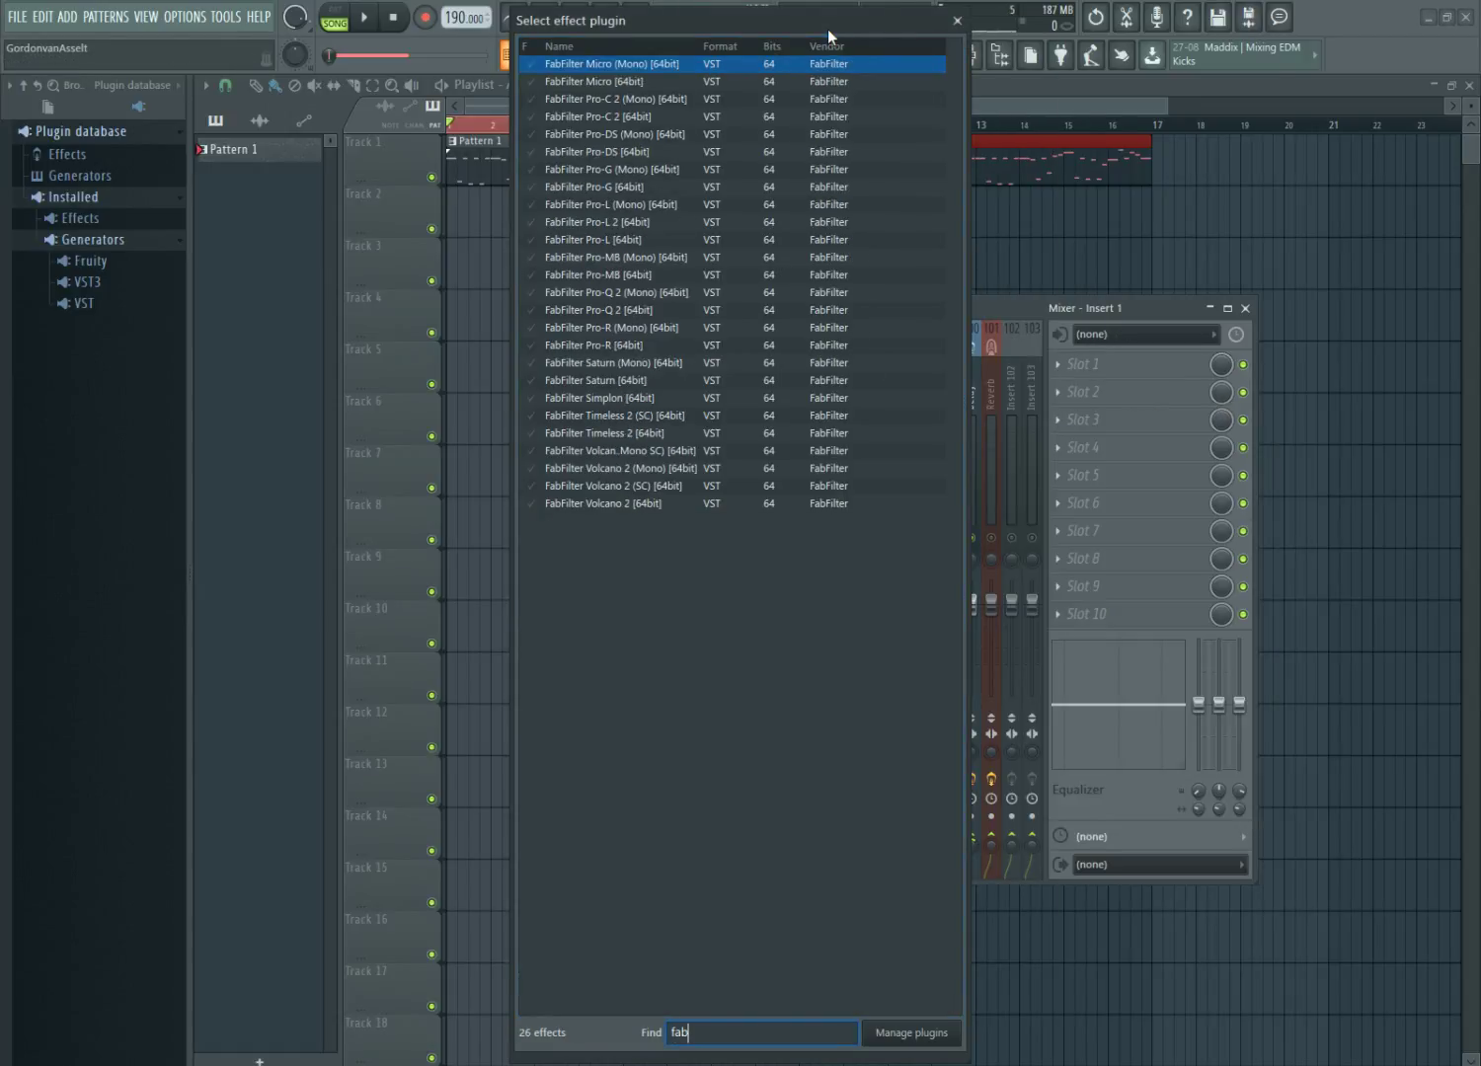
double_click(637, 310)
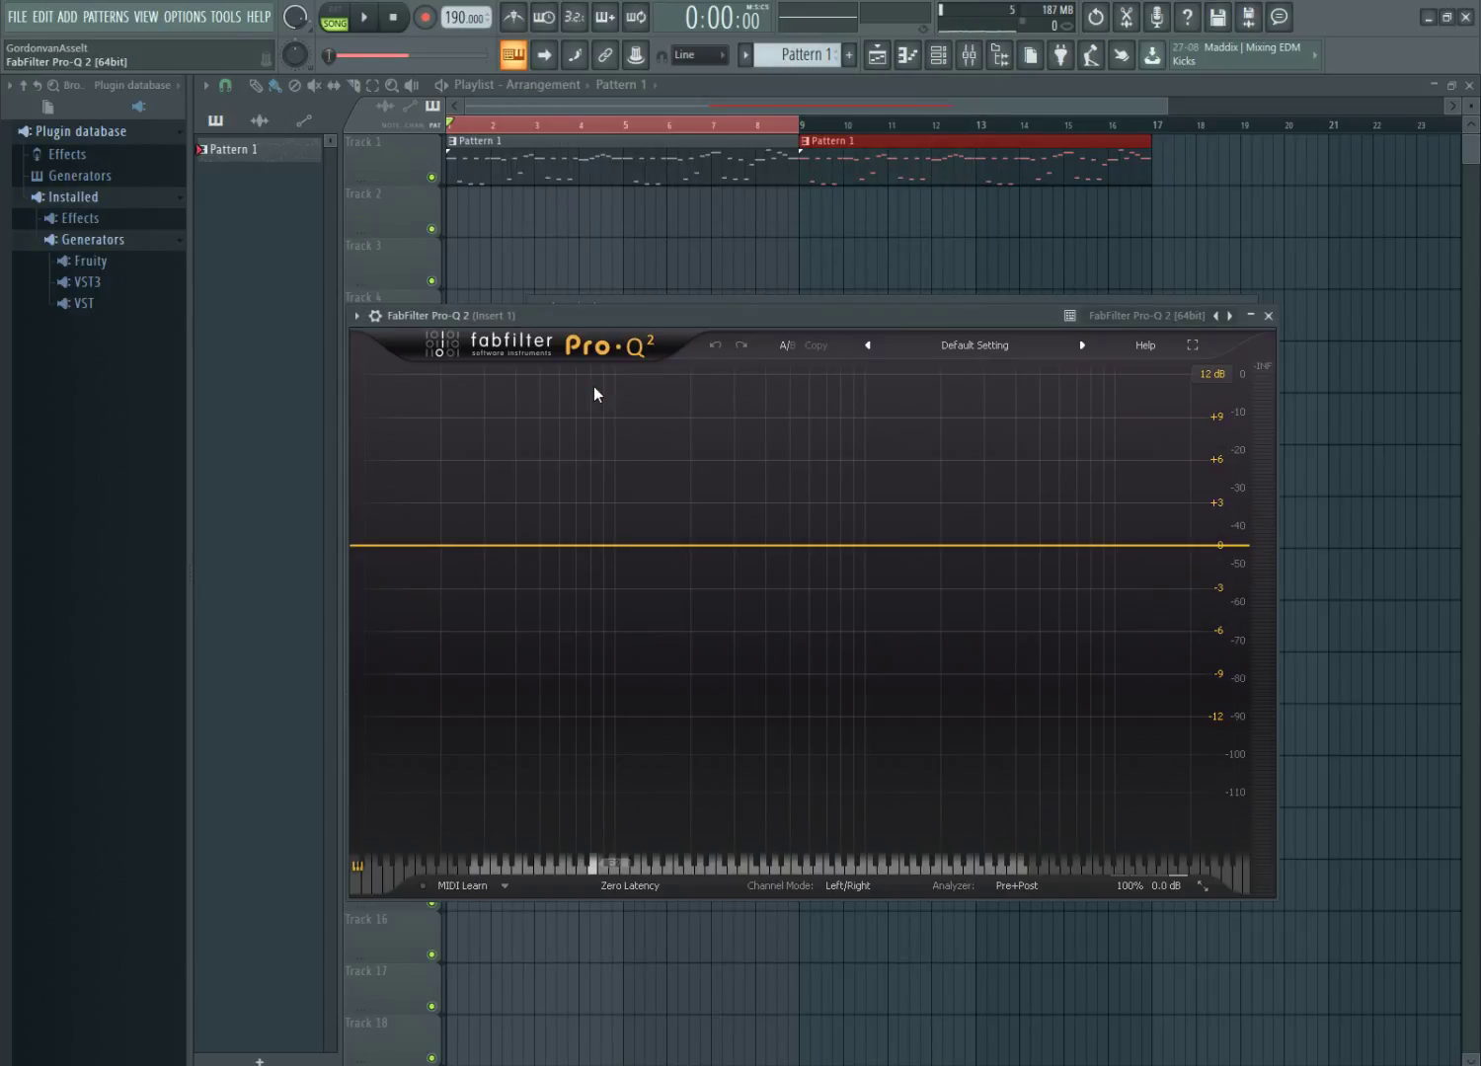
Add a wide bell boost of about 5.7 dB near 12.8 kHz with Q 0.515 in Pro-Q 2 during playback.
key(space)
drag(913, 548, 1144, 471)
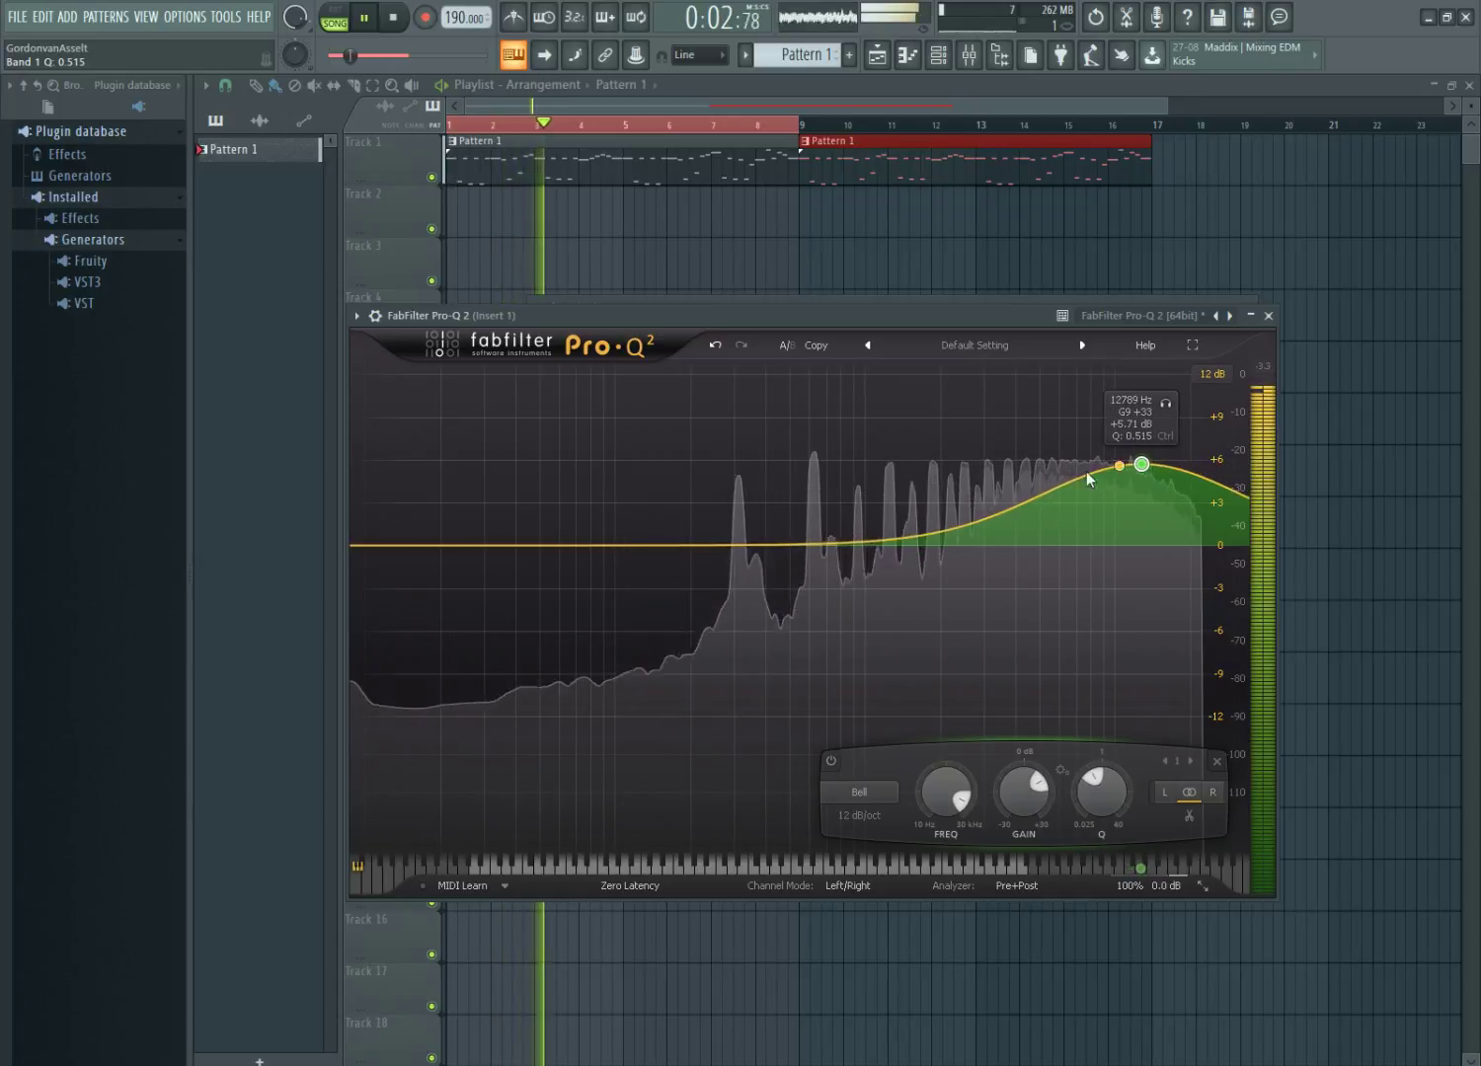
key(space)
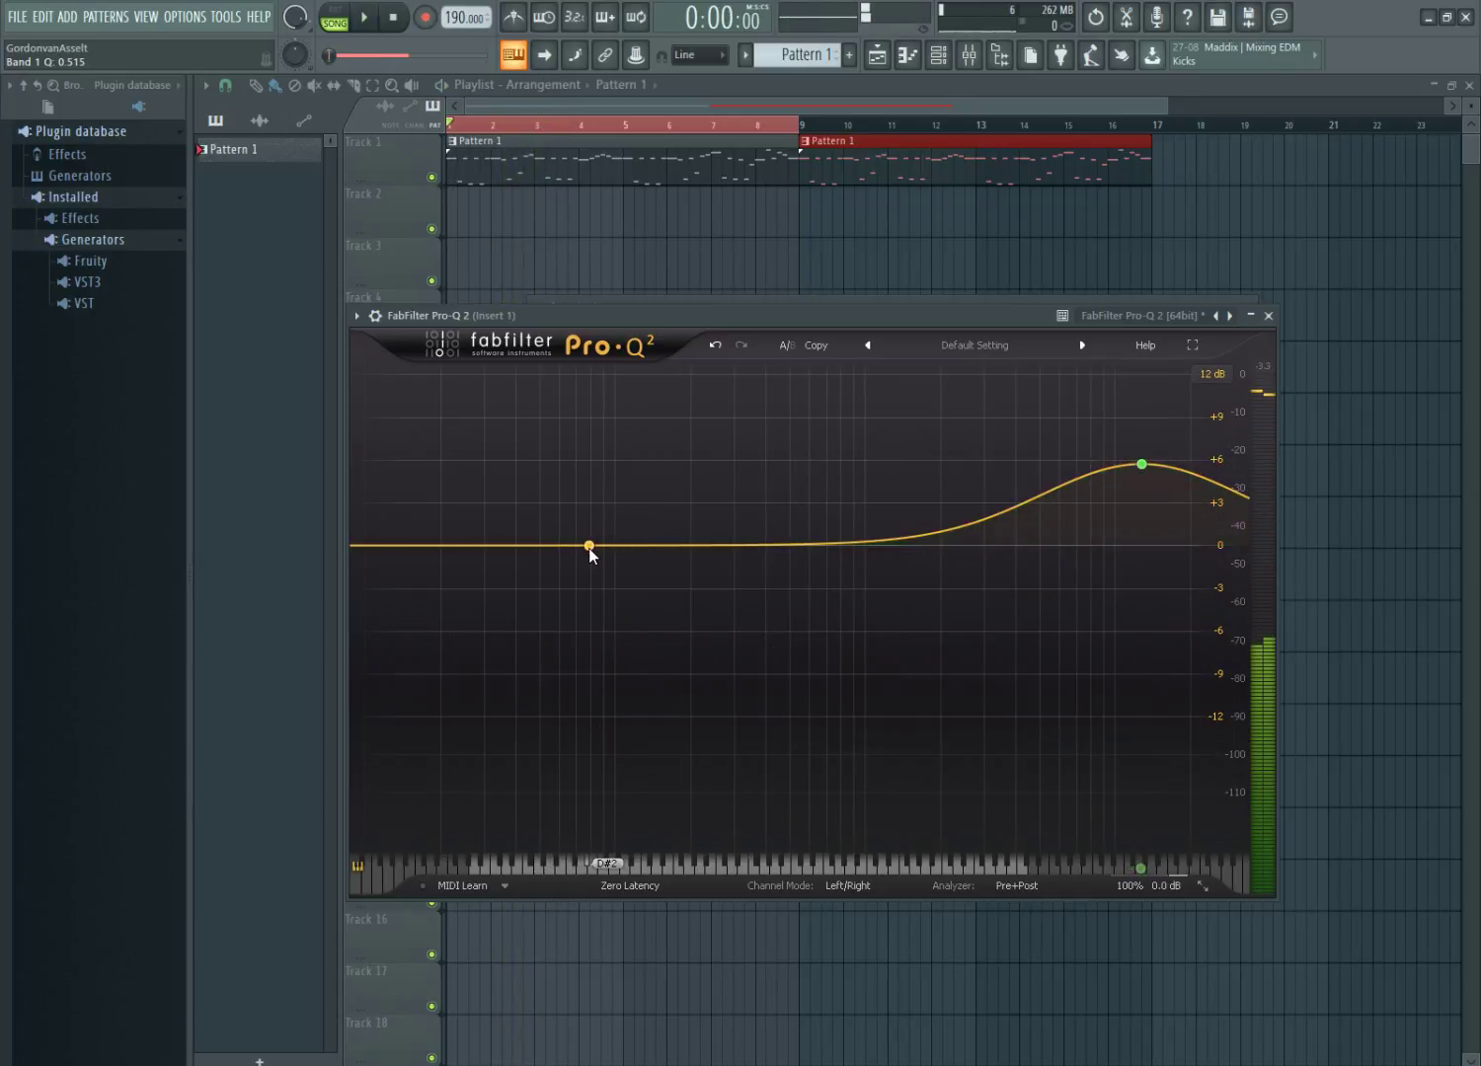
Add a 48 dB/oct Low Cut band at about 55 Hz with Q 0.870 and set the display range to 30 dB.
click(588, 545)
right_click(588, 543)
mouse_move(691, 579)
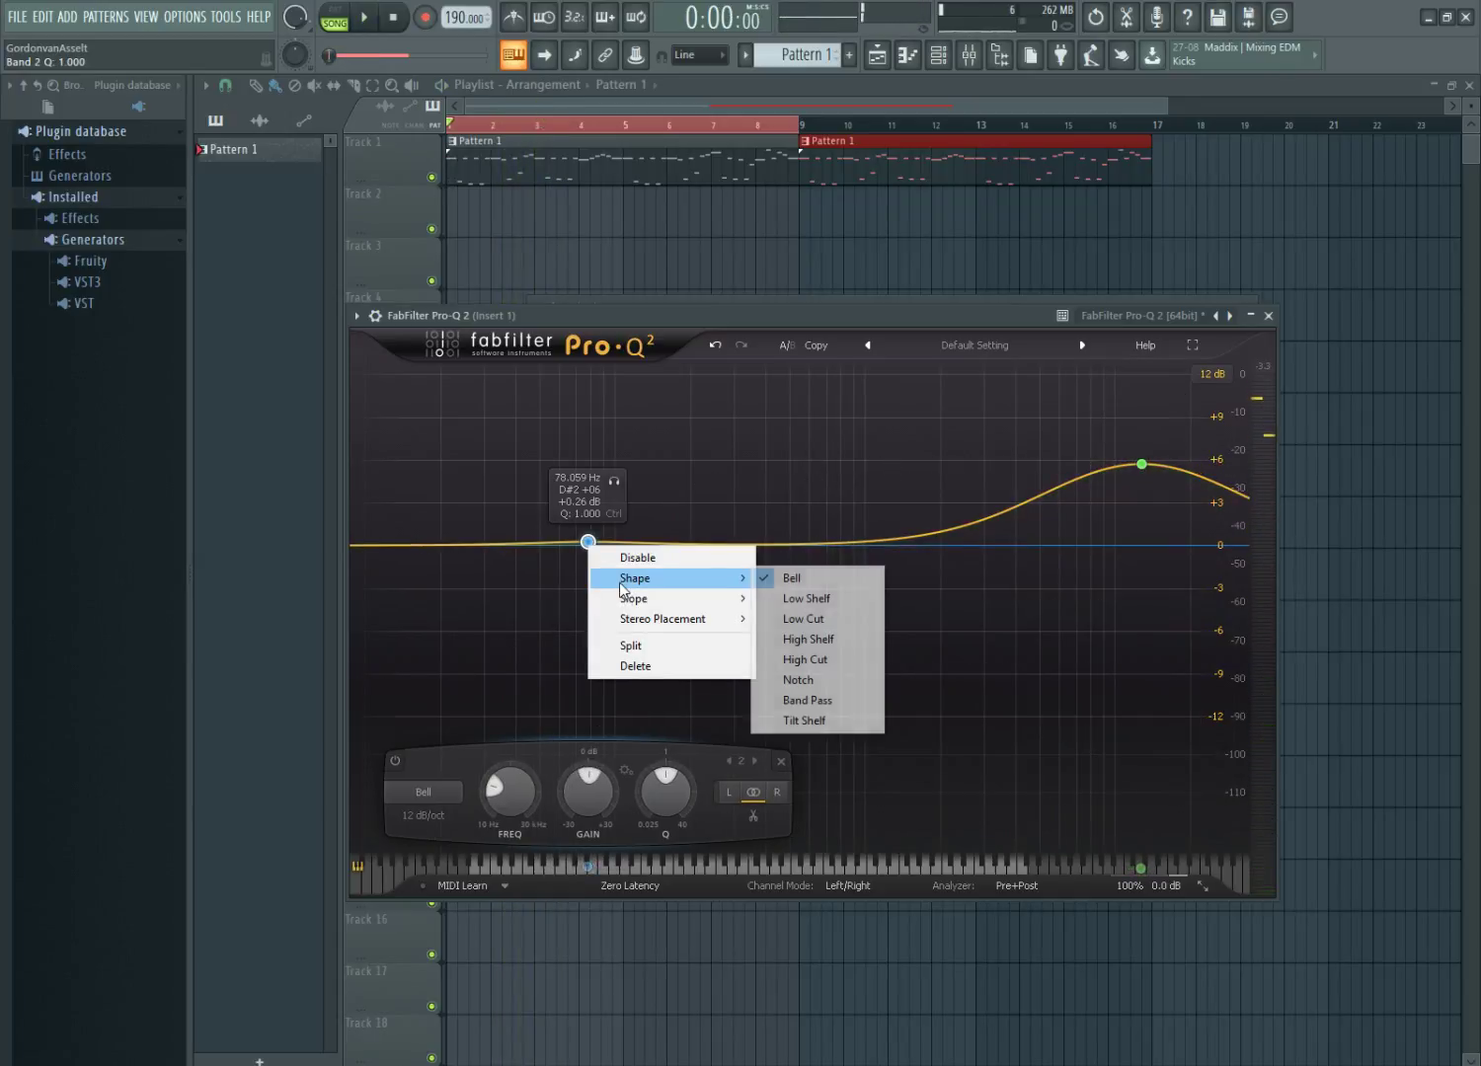
click(777, 619)
click(1212, 373)
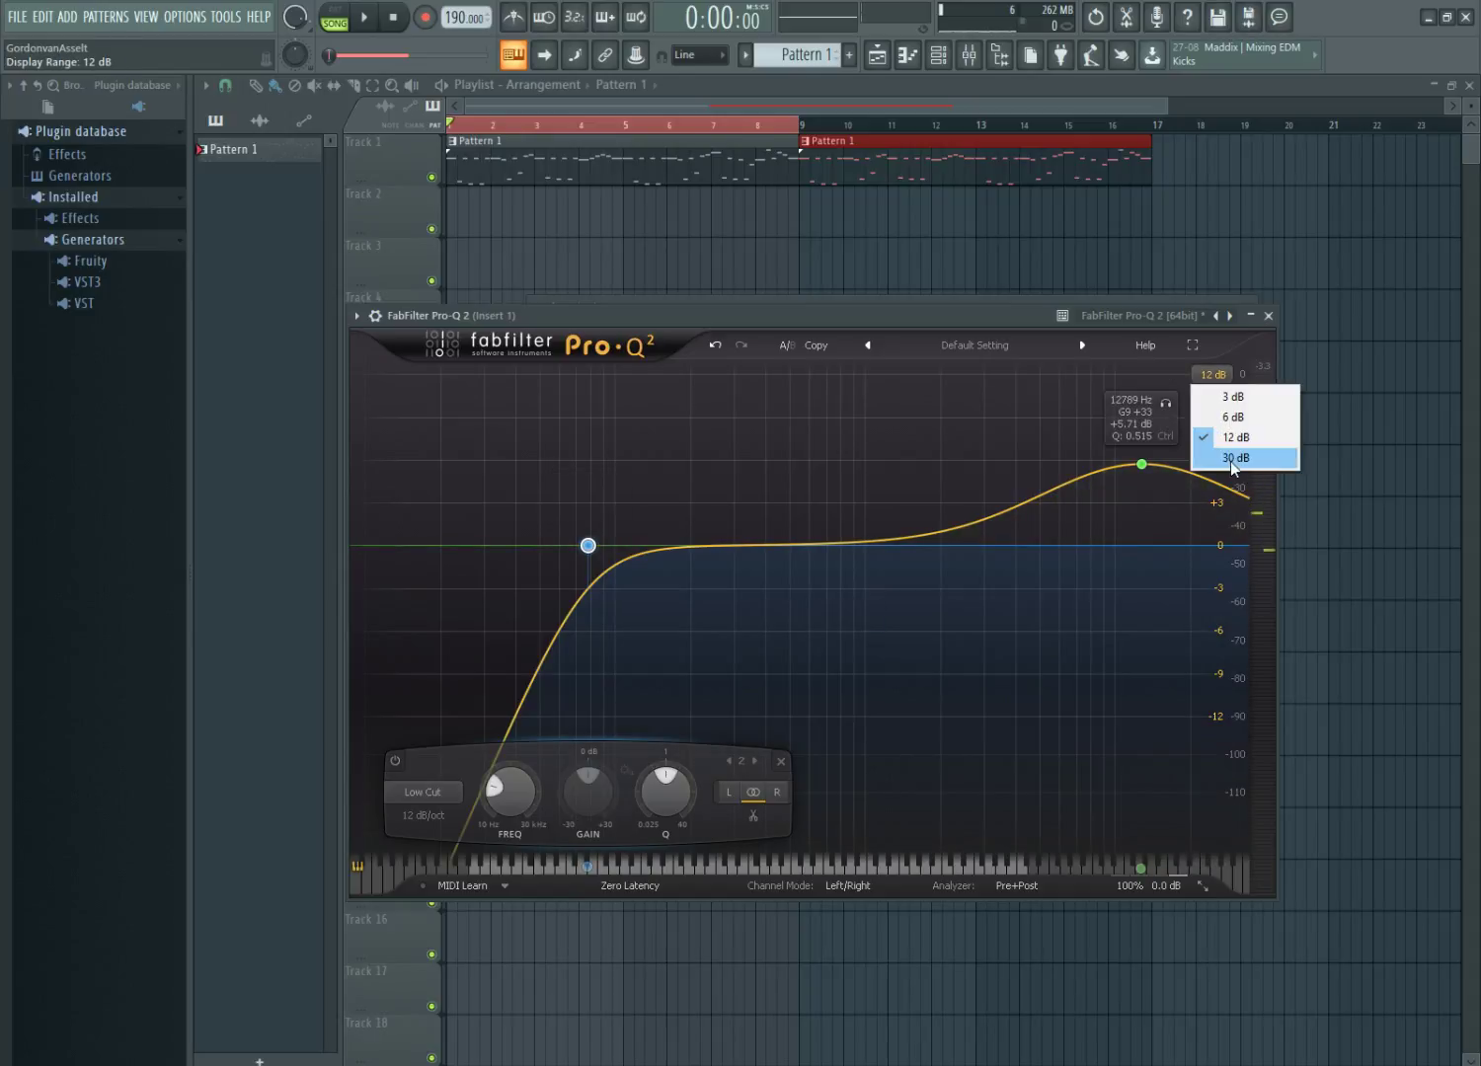
click(1242, 457)
scroll(592, 549, up, 5)
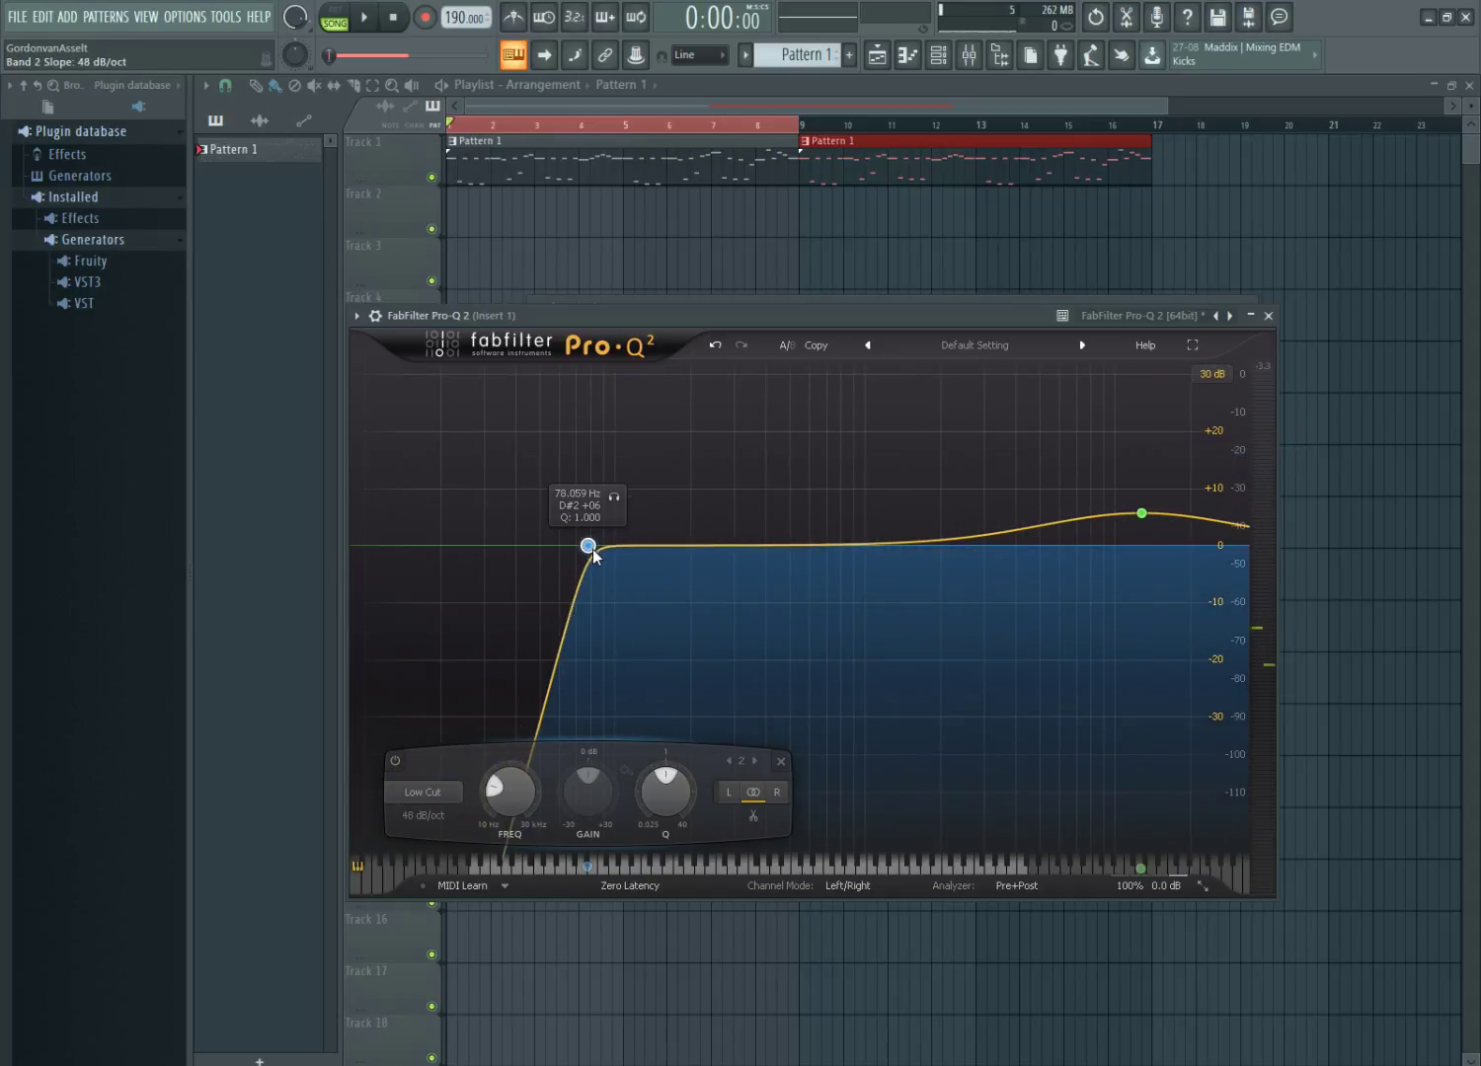
drag(592, 549, 554, 561)
Switch Pro-Q 2's processing mode to Linear Phase, dismiss the desktop notification, and reposition the plugin window.
click(630, 886)
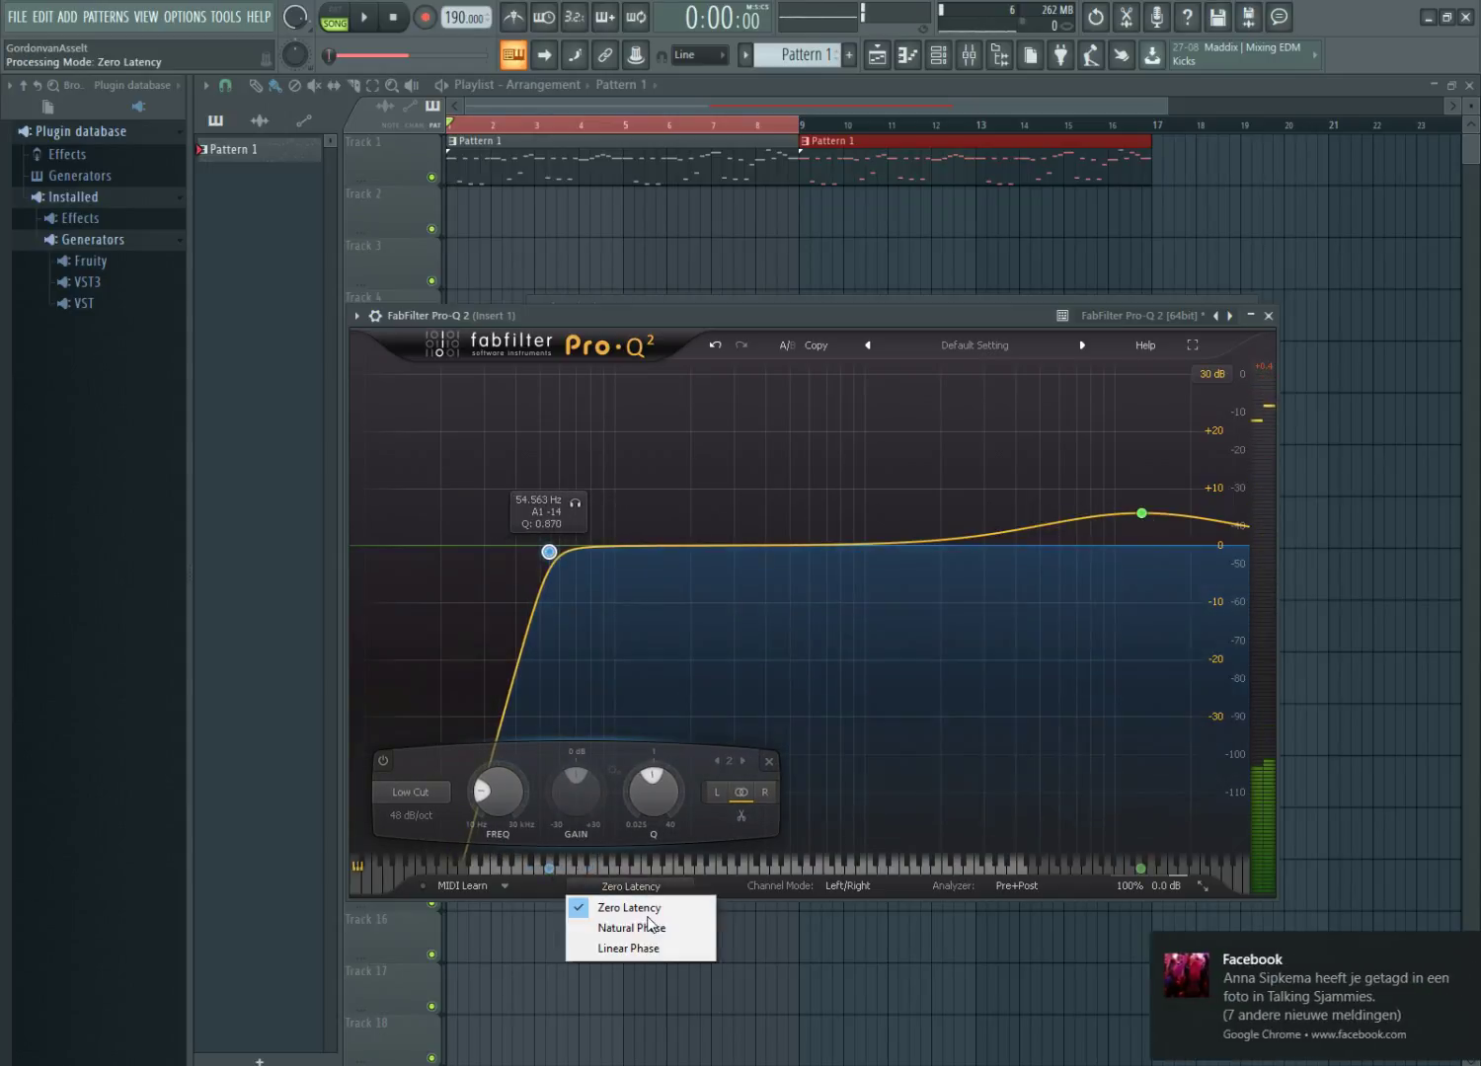
click(652, 949)
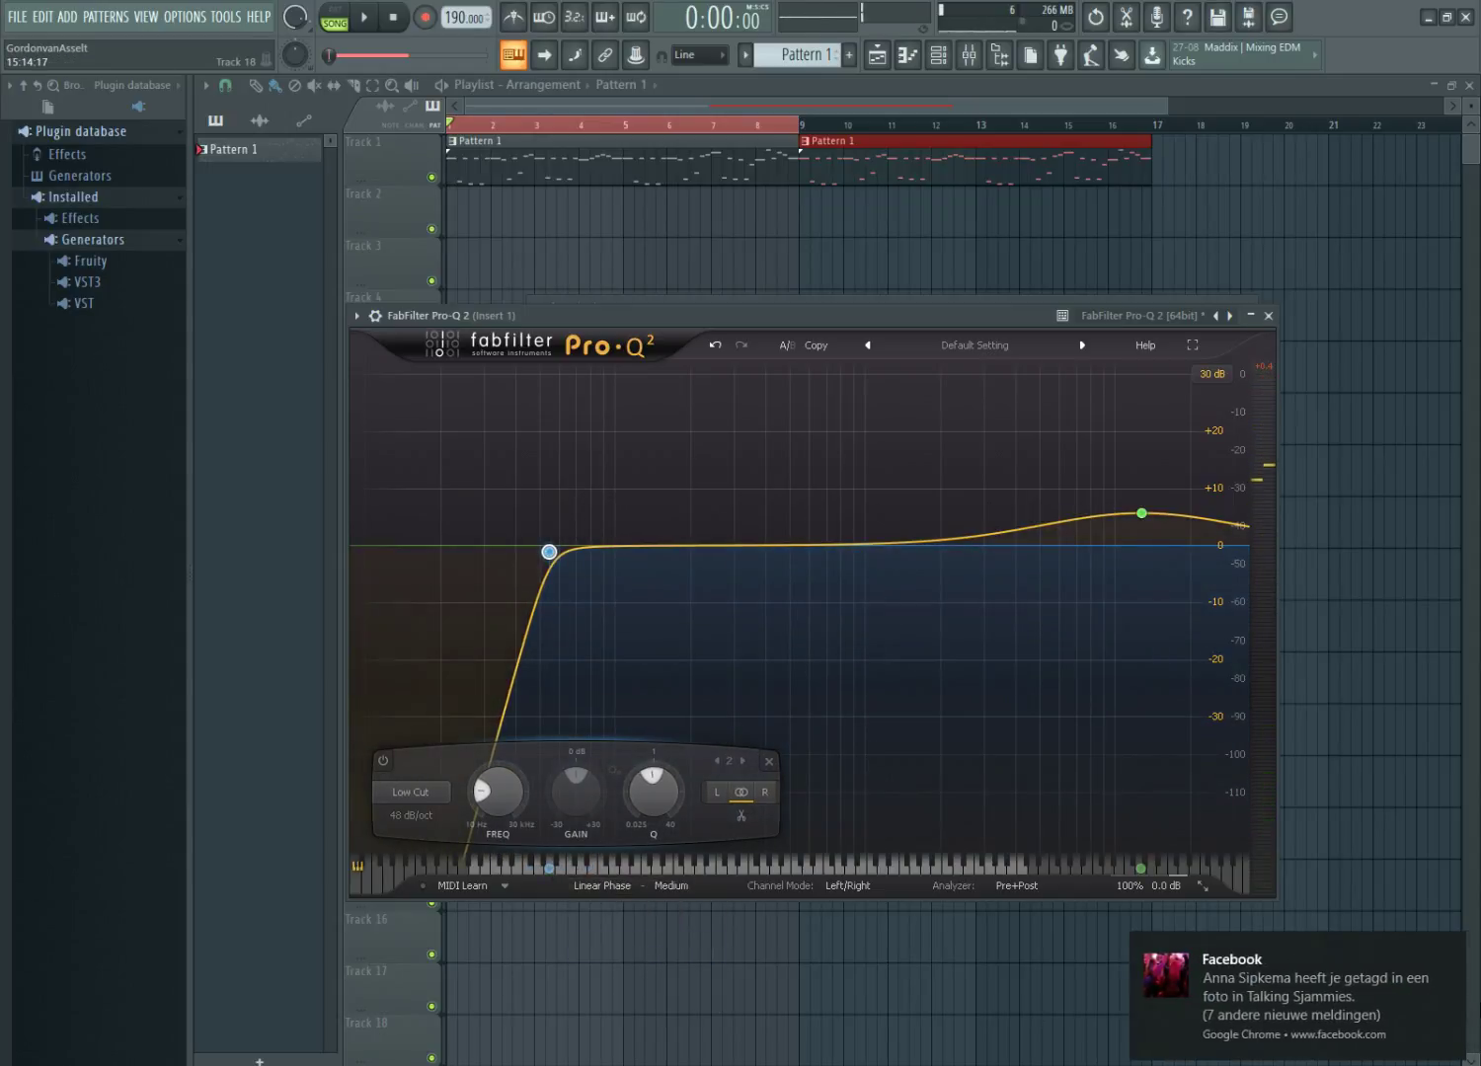
click(1441, 948)
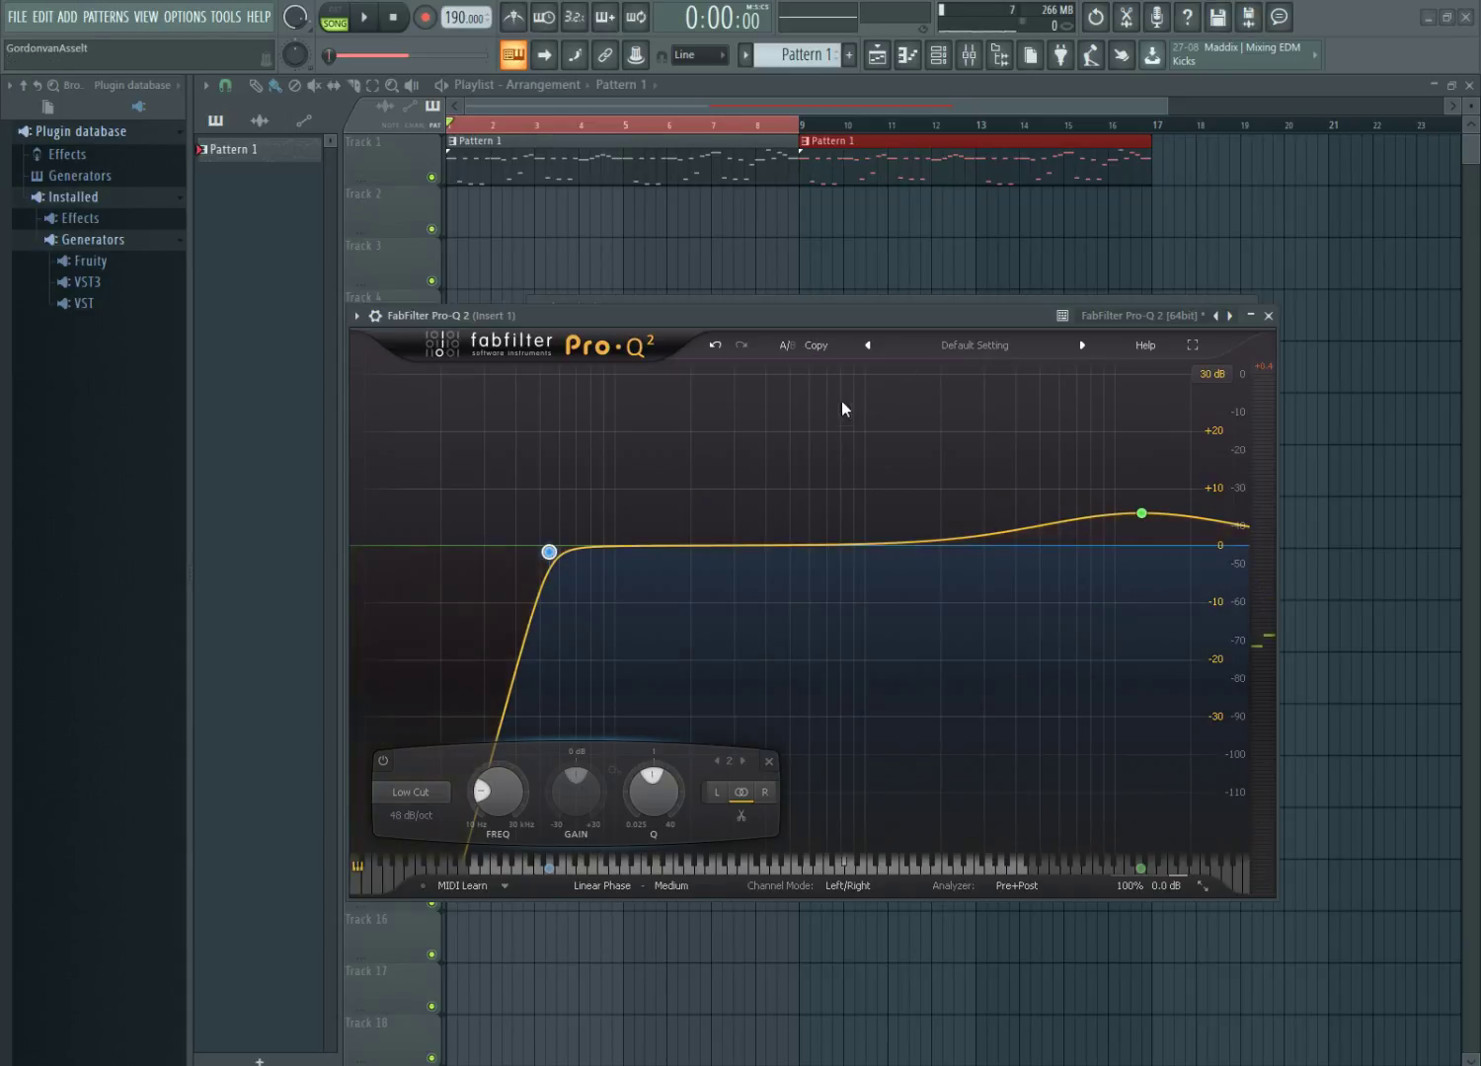
drag(830, 320, 877, 342)
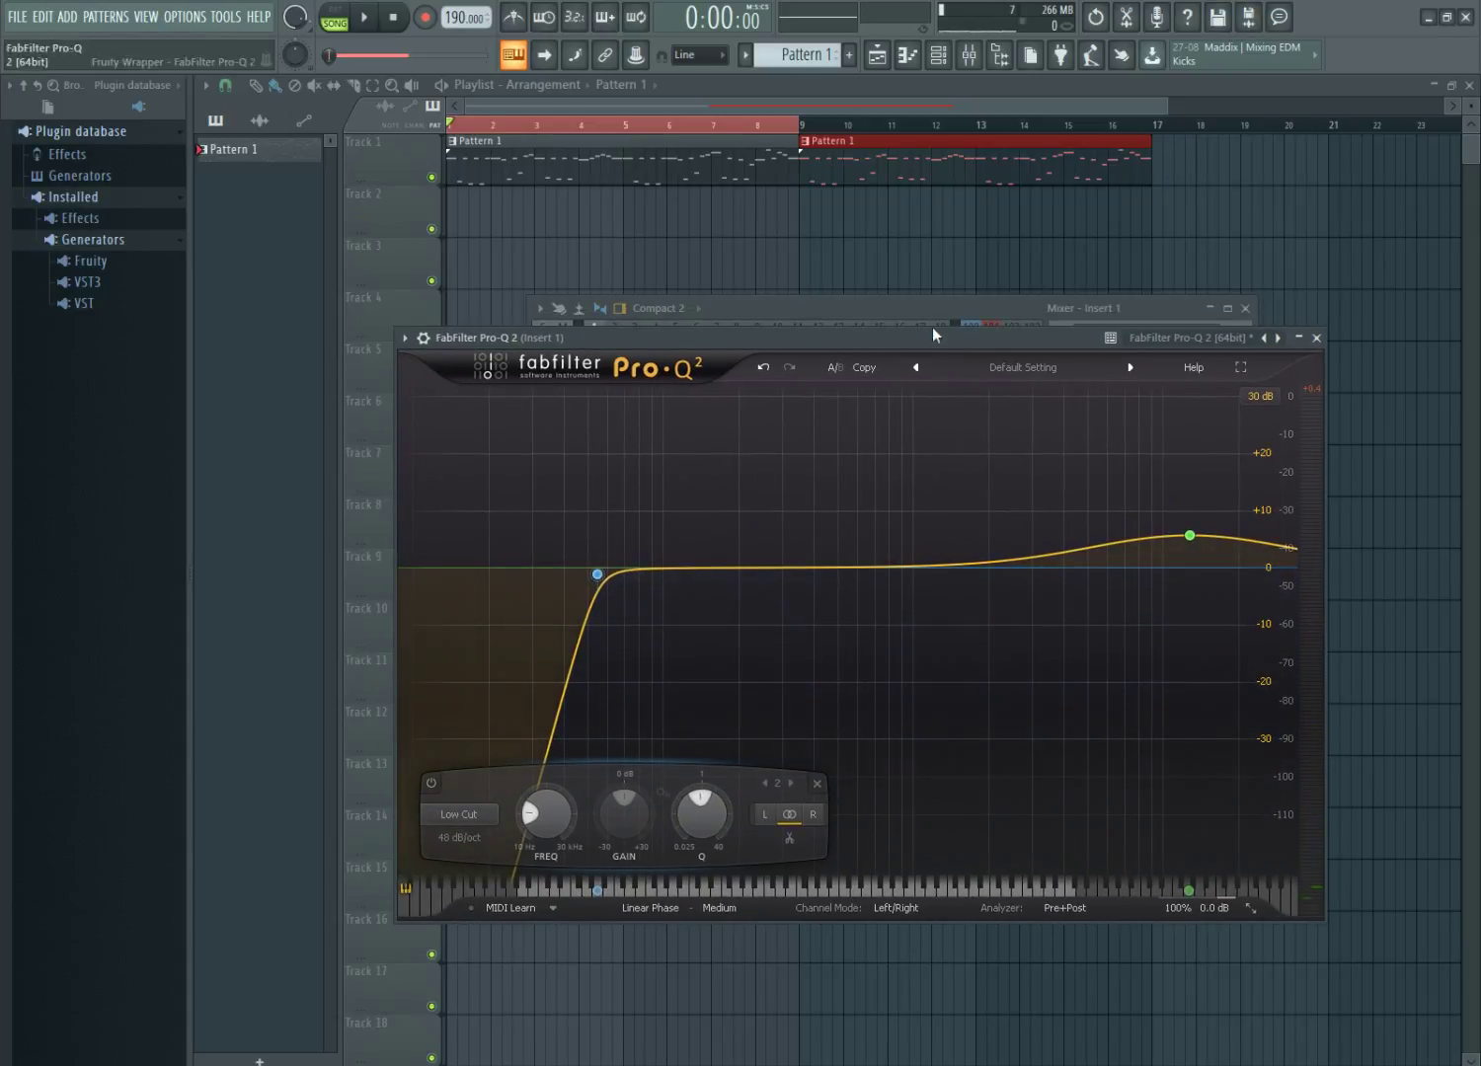
Raise the low cut on Insert 1 to about 61 Hz with Q 0.942, check it during playback, and close Pro-Q 2.
click(911, 312)
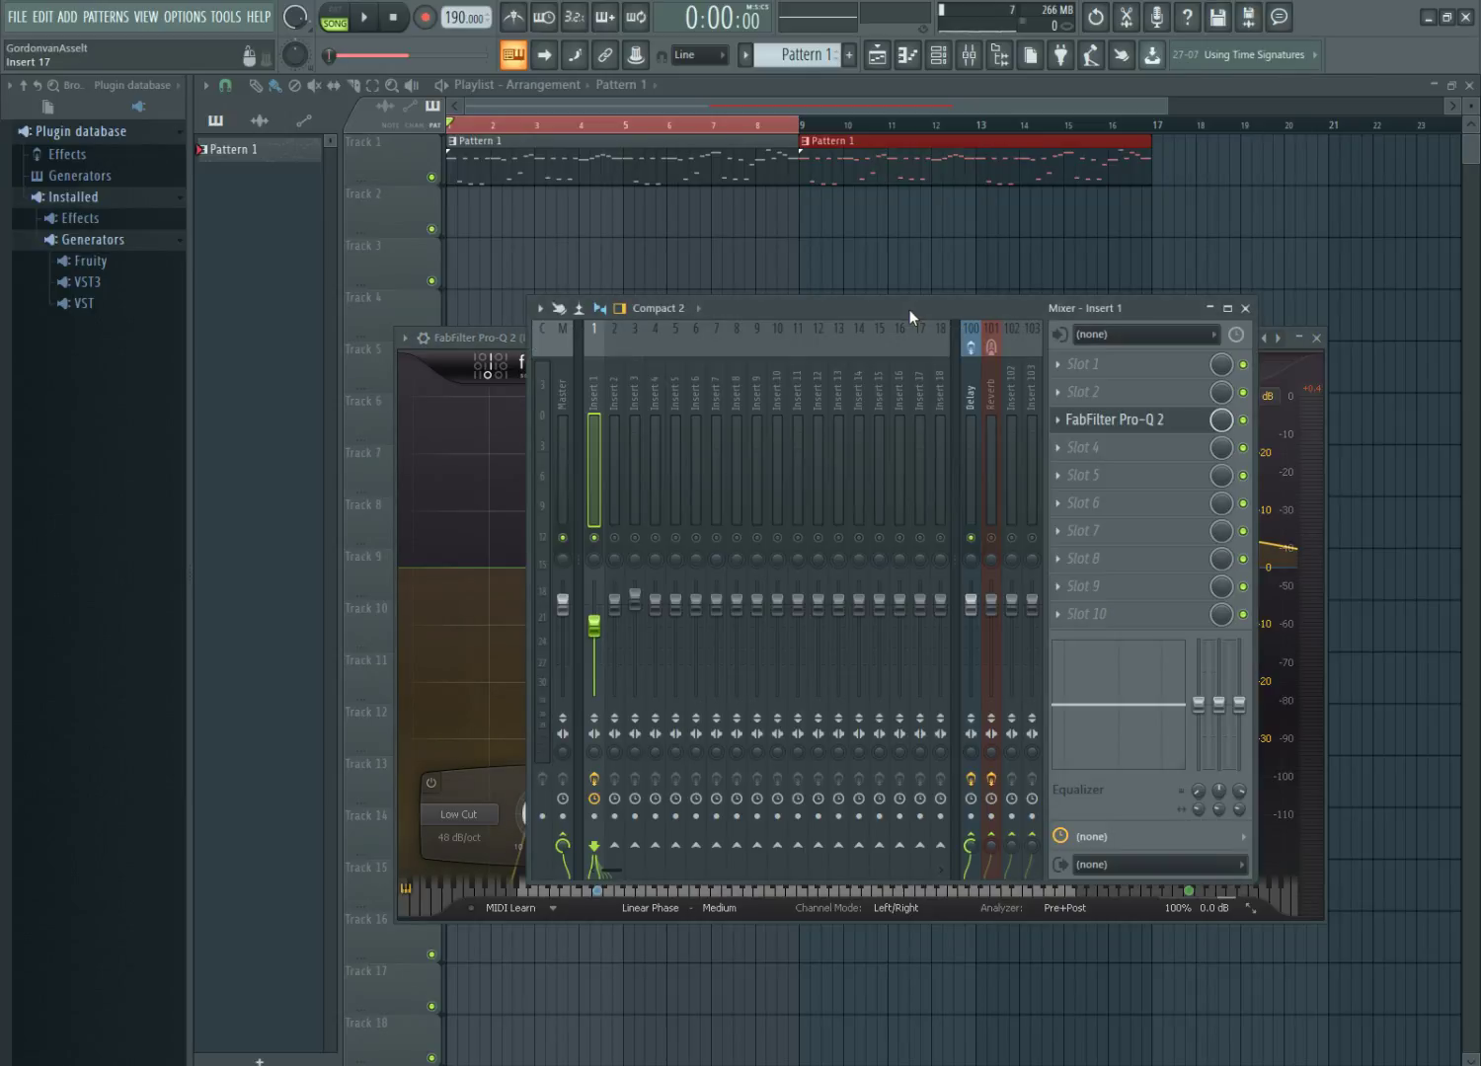
click(1124, 421)
mouse_move(599, 582)
mouse_down()
mouse_move(786, 576)
mouse_move(724, 590)
mouse_move(609, 572)
mouse_up()
key(space)
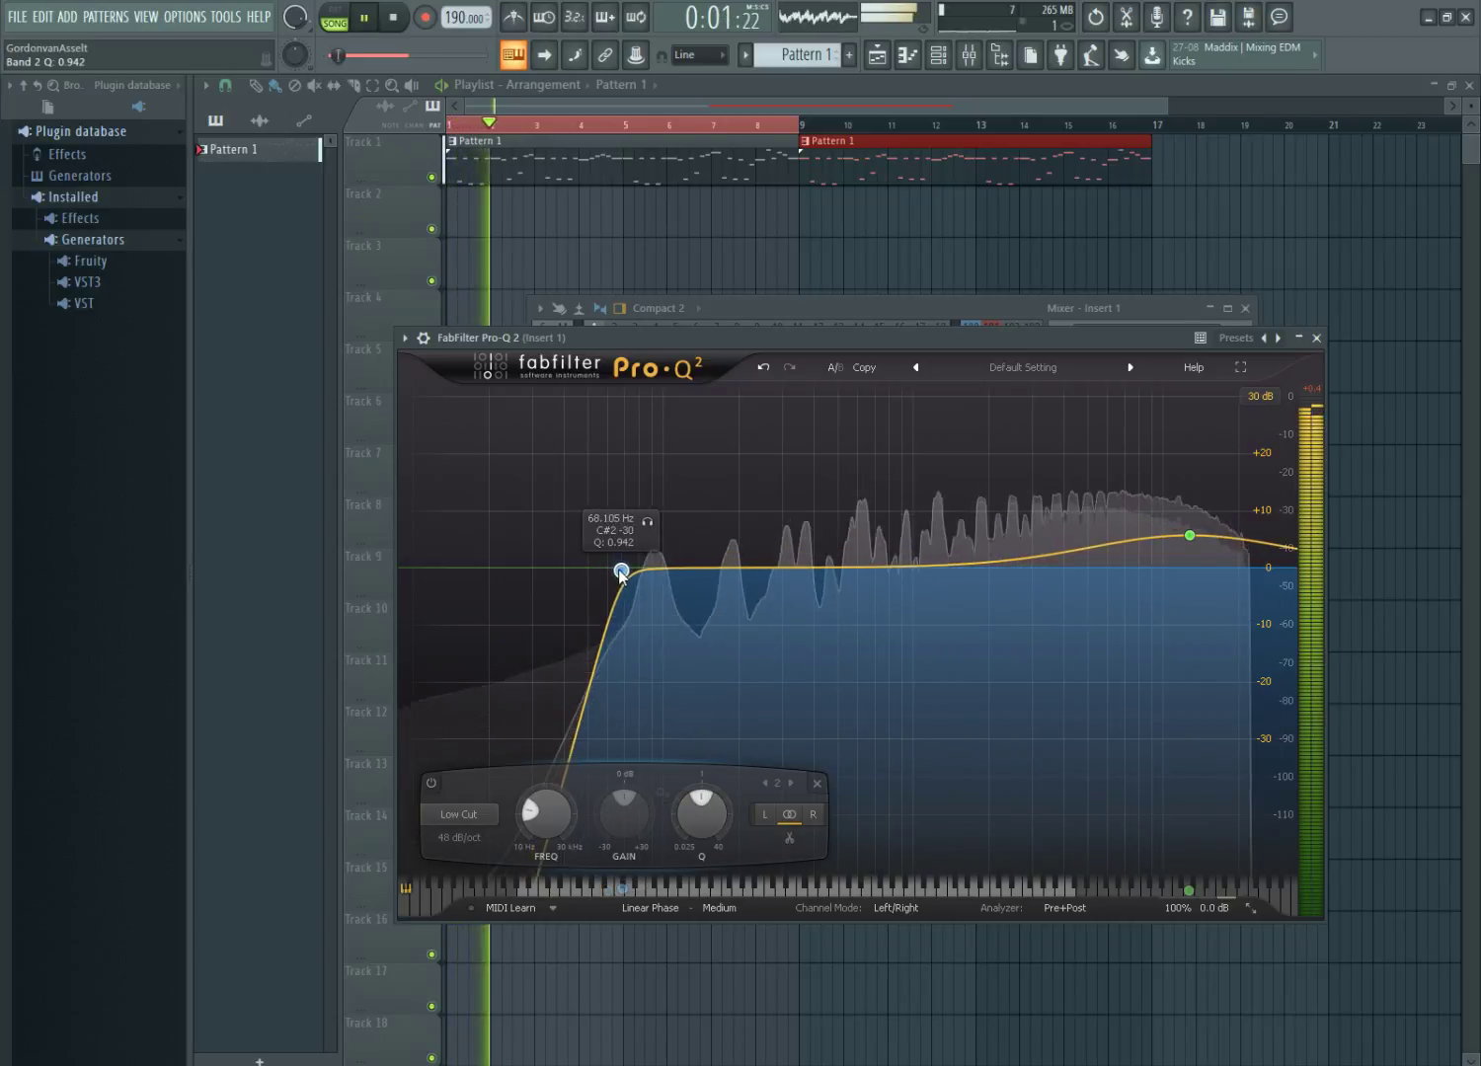
click(1316, 338)
Check Kickstart on the Delay track while the song plays, close it, and stop playback.
click(972, 454)
click(1134, 421)
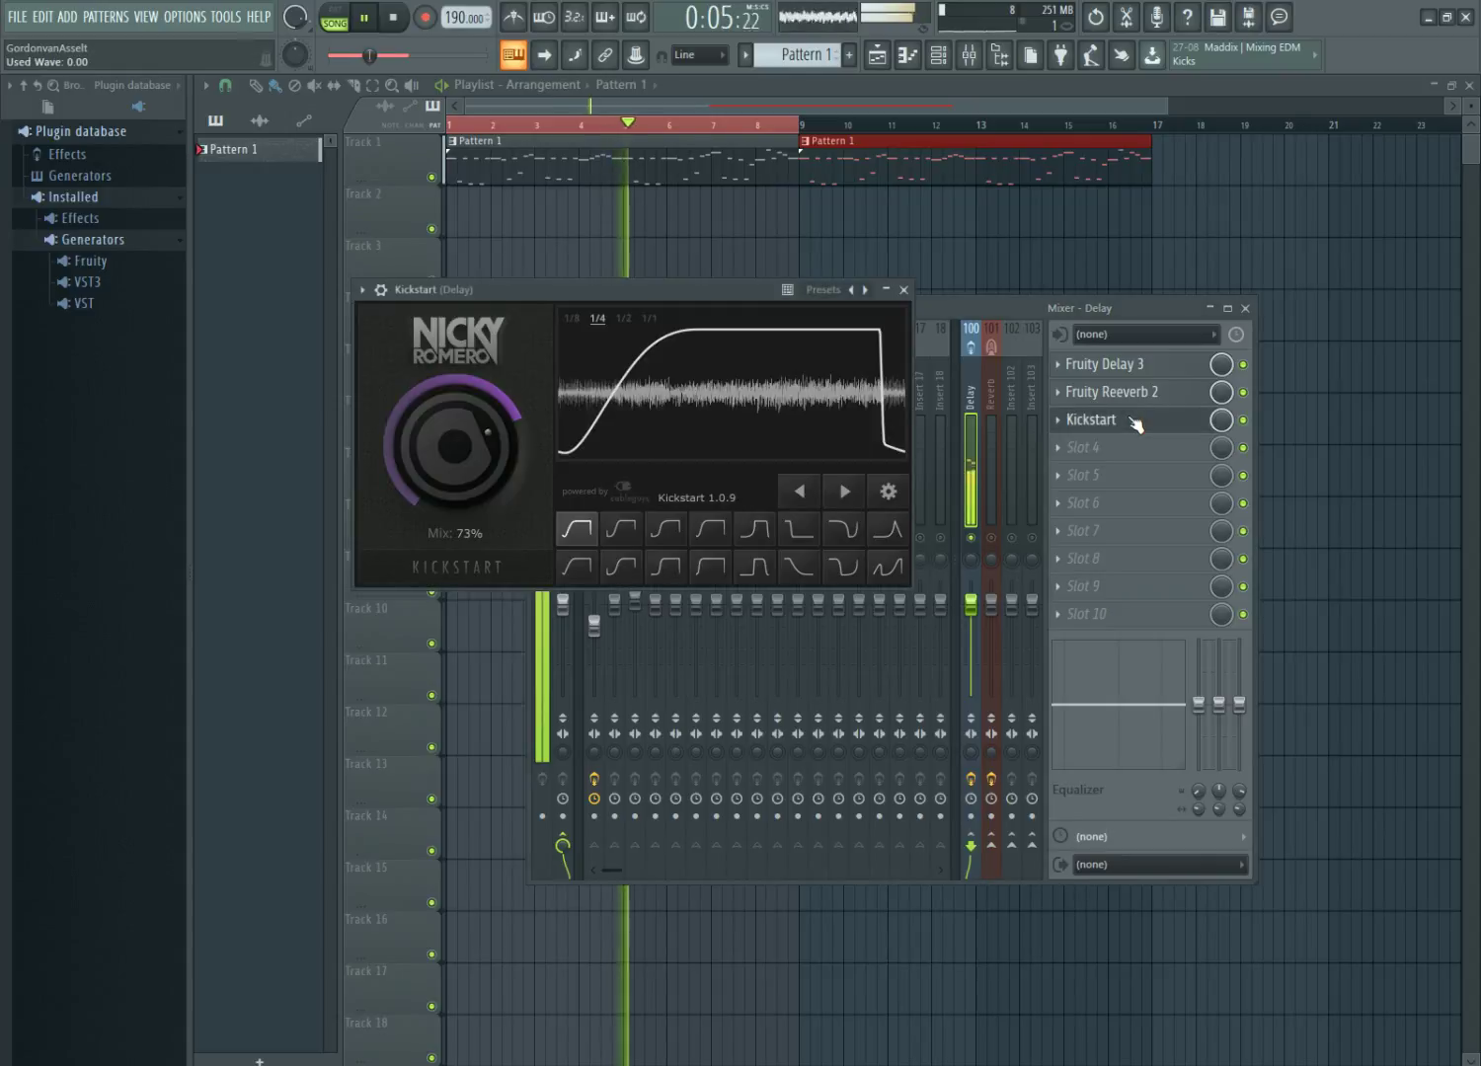
click(903, 289)
key(space)
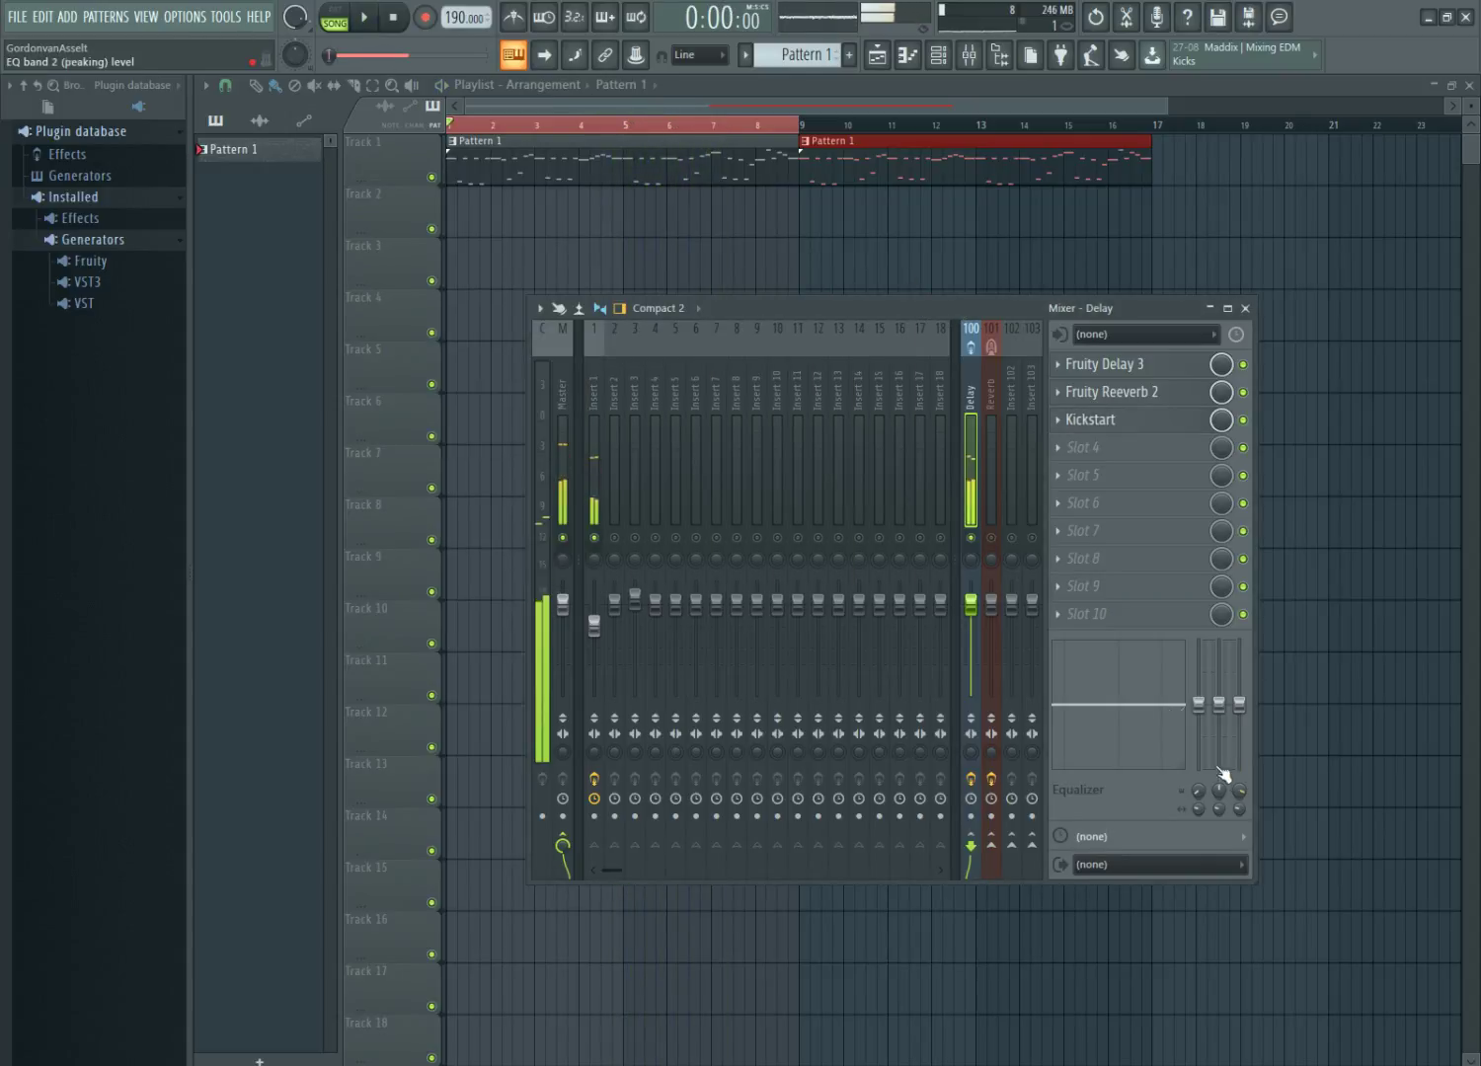
Reopen Pro-Q 2 on Insert 1 and lower its output level to about -4.76 dB.
click(596, 460)
click(1139, 422)
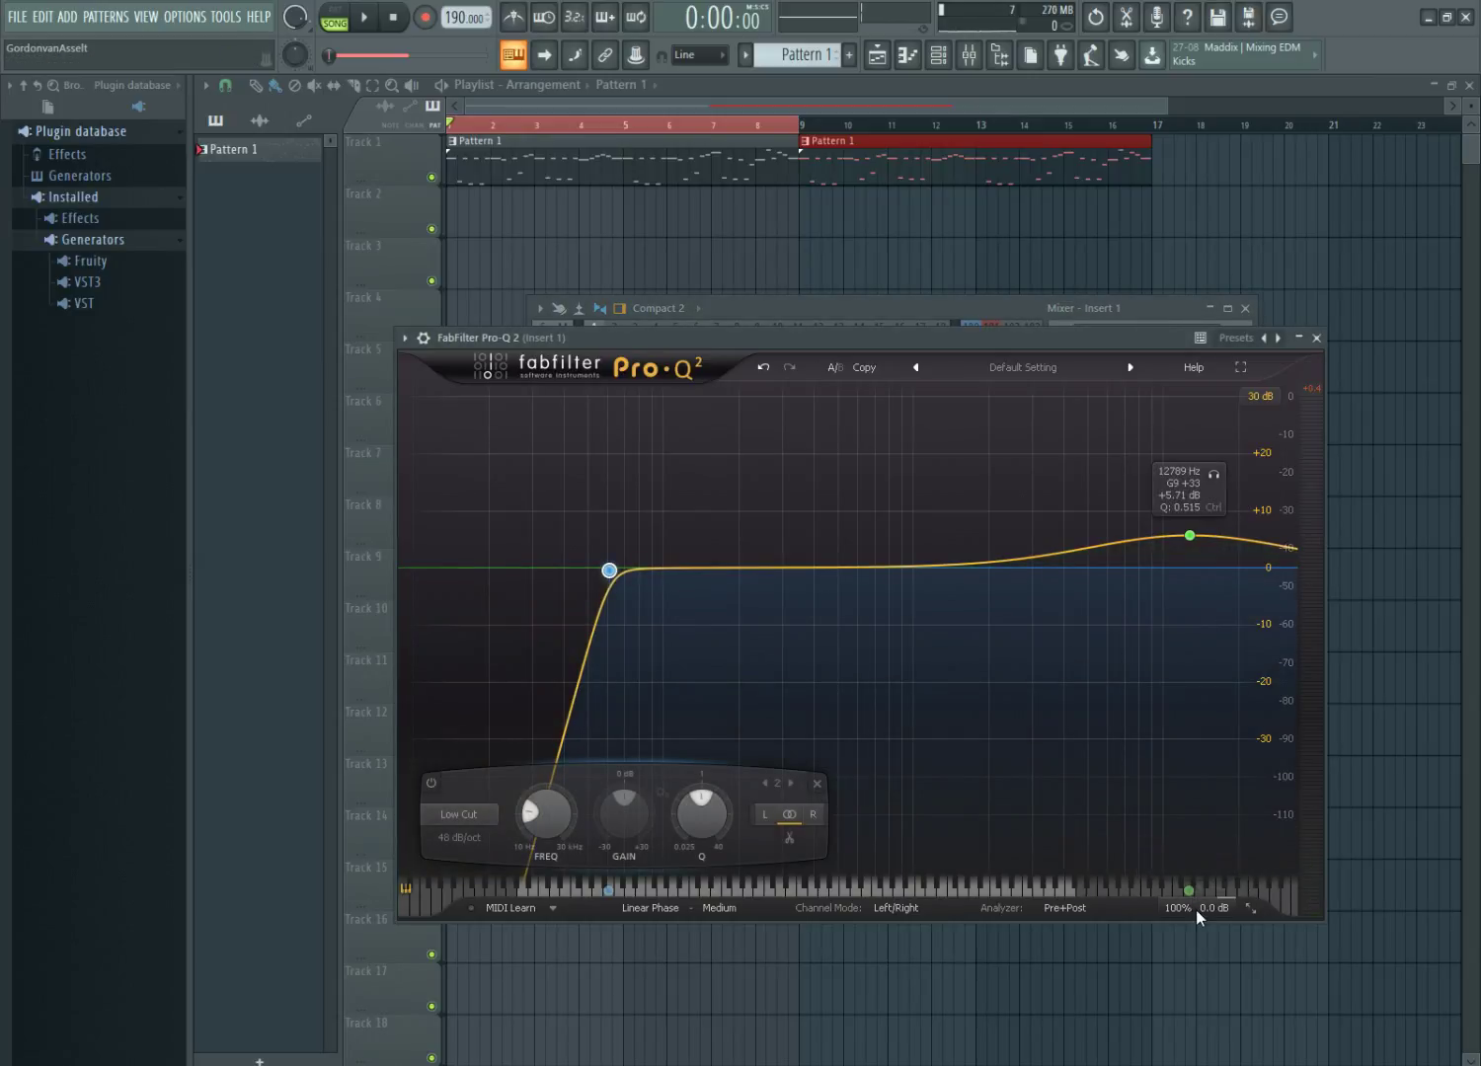
mouse_move(1196, 910)
drag(1197, 838, 1198, 831)
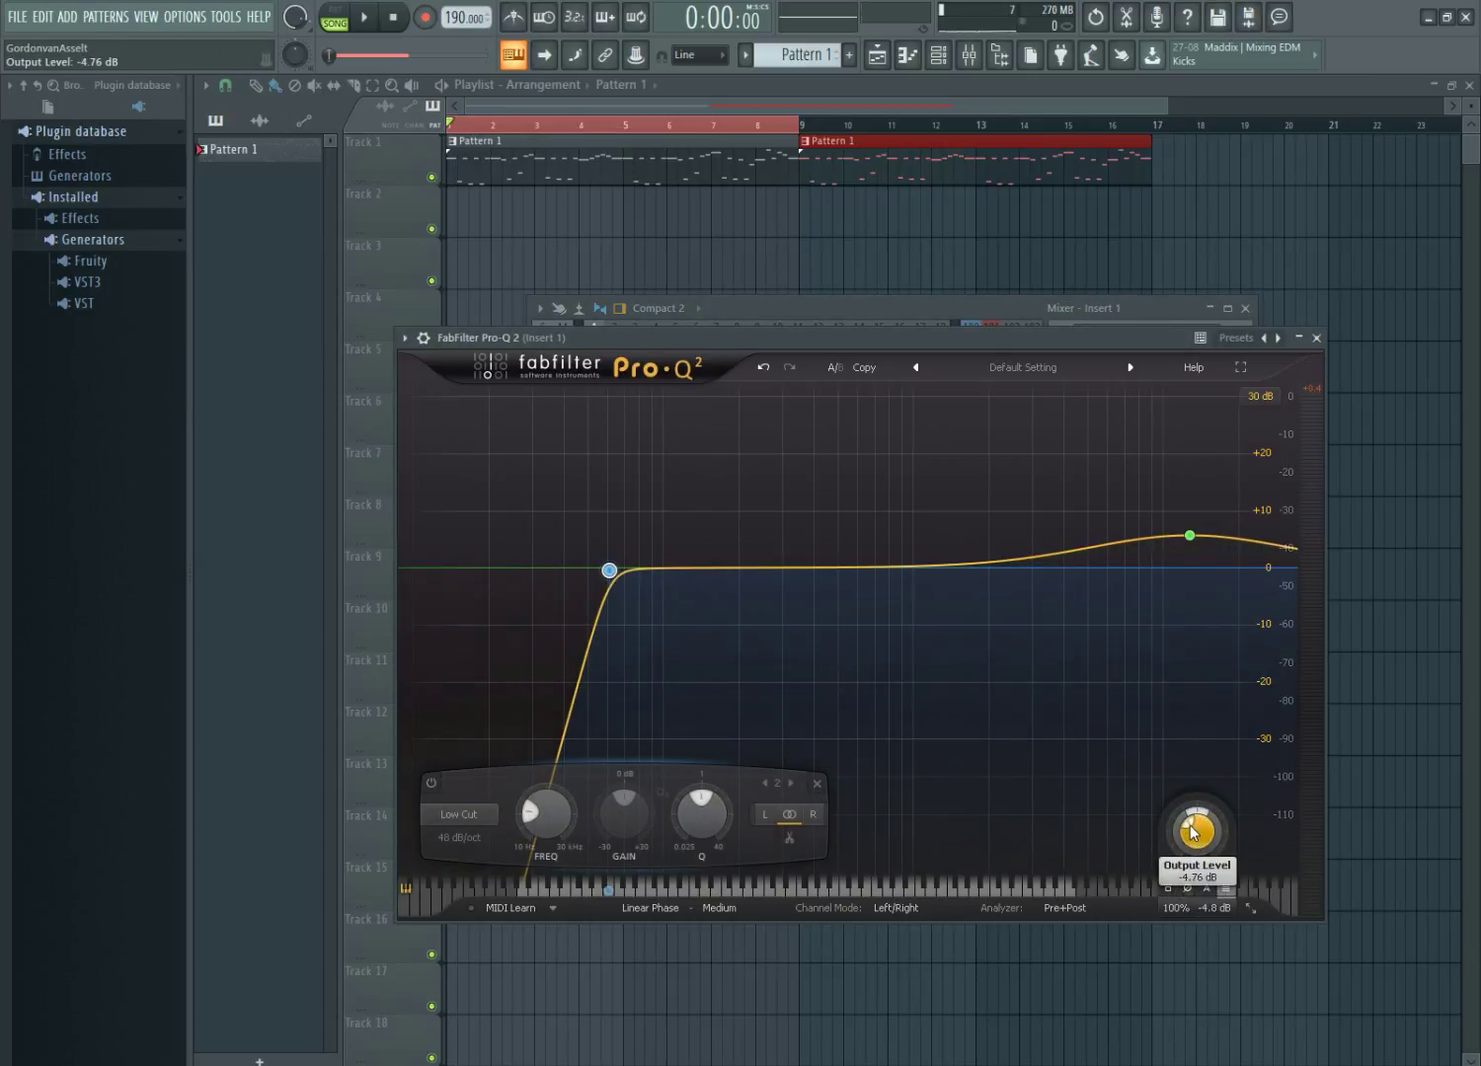
Raise Pro-Q 2's high bell band to about +7.49 dB at 12680 Hz and close the plugin.
drag(1193, 538, 1188, 525)
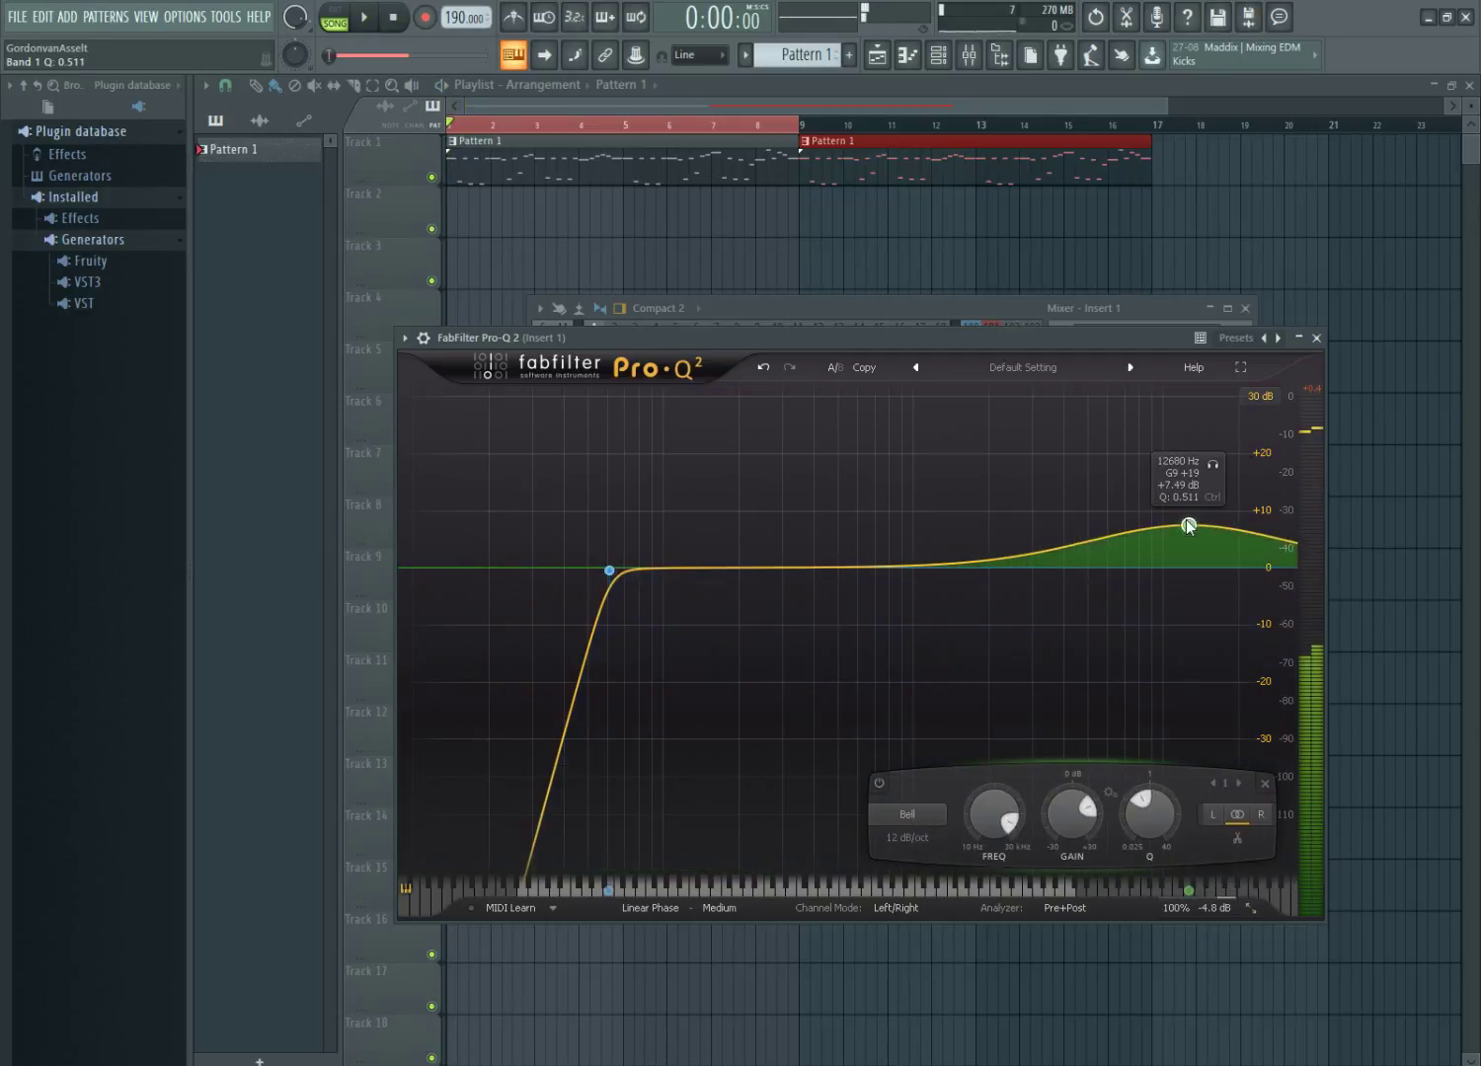
click(1314, 338)
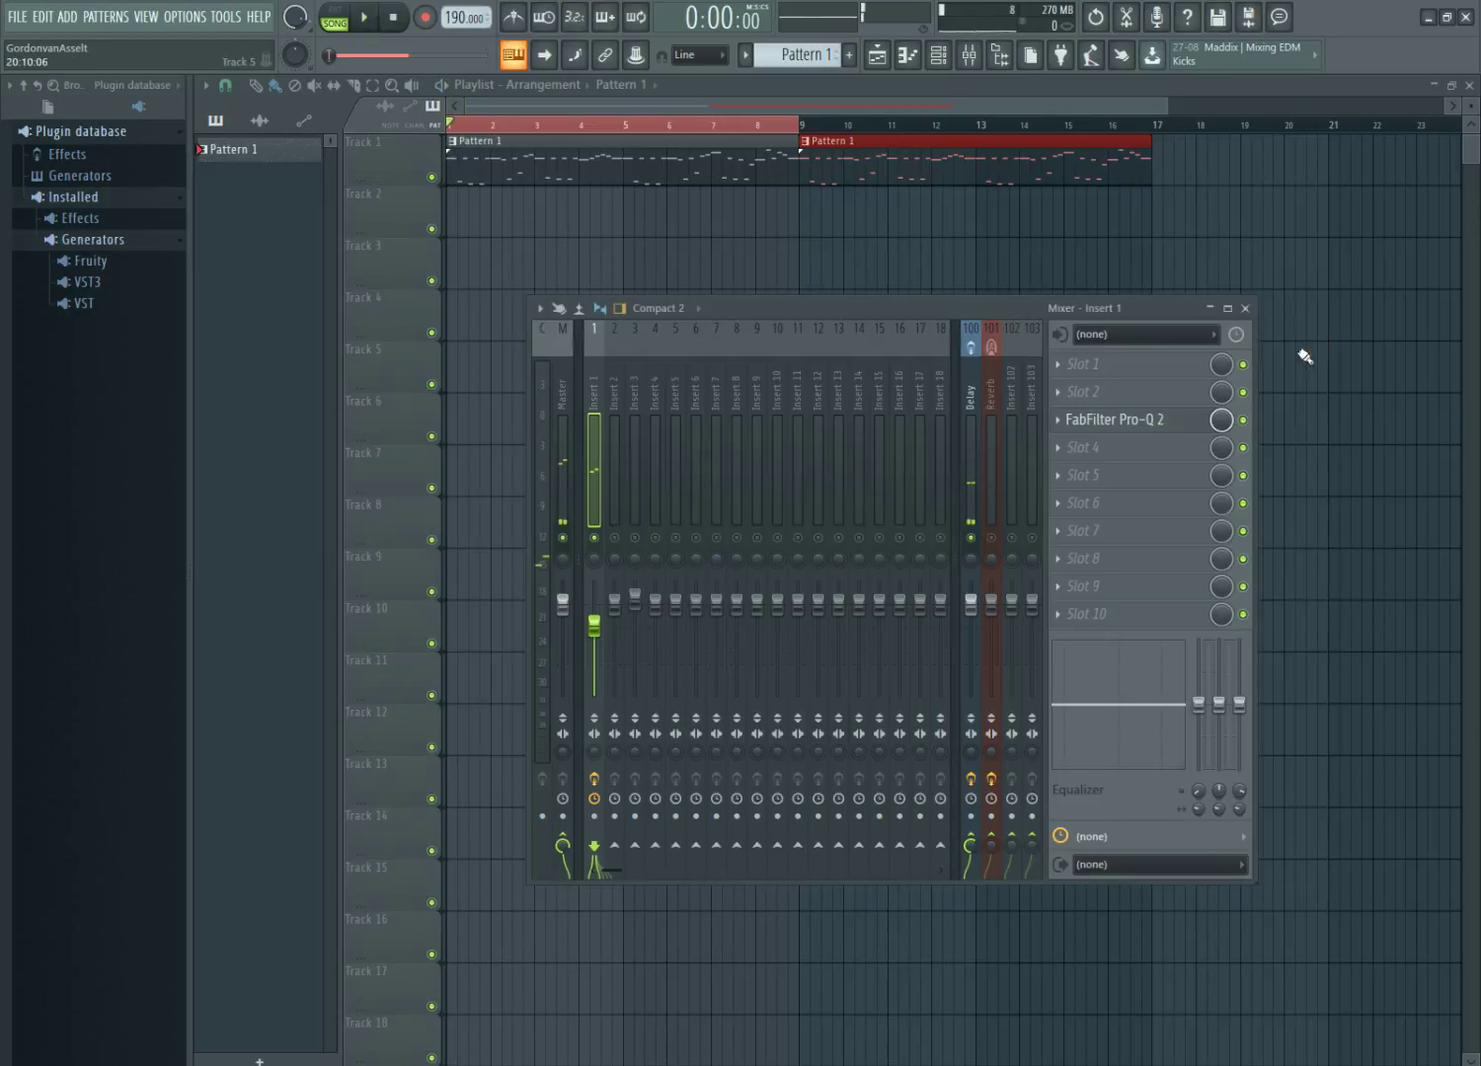
Select bars 1 to 8 in the playlist and create an automation clip for Insert 1's EQ low shelf level.
right_click(1198, 712)
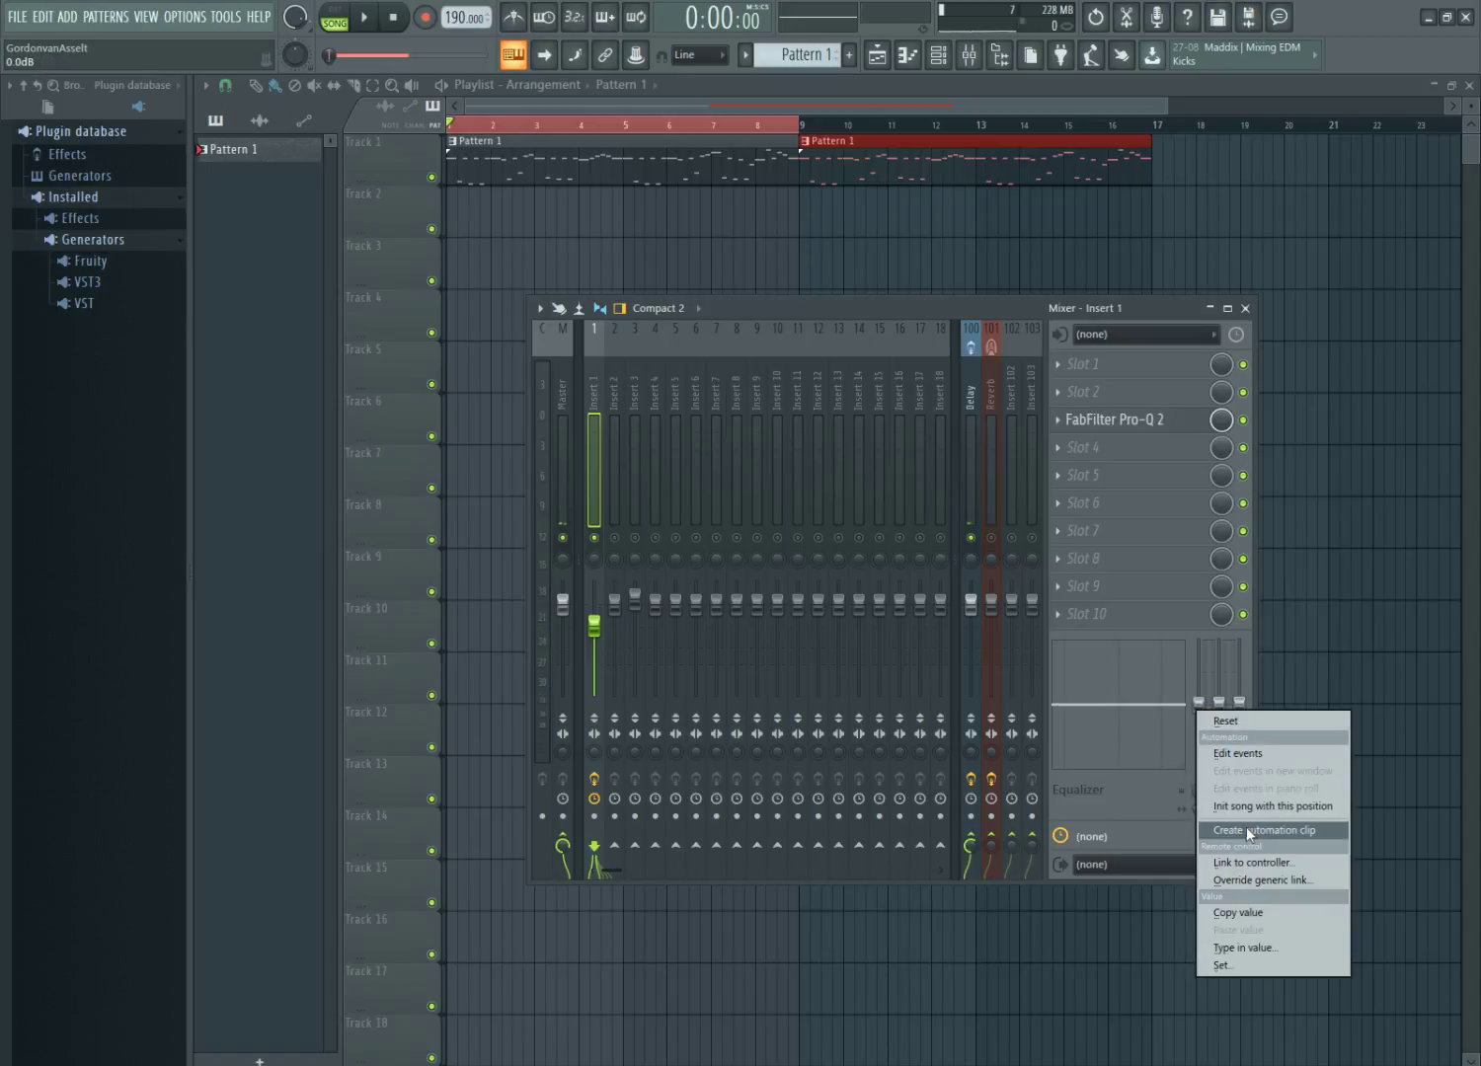
click(796, 133)
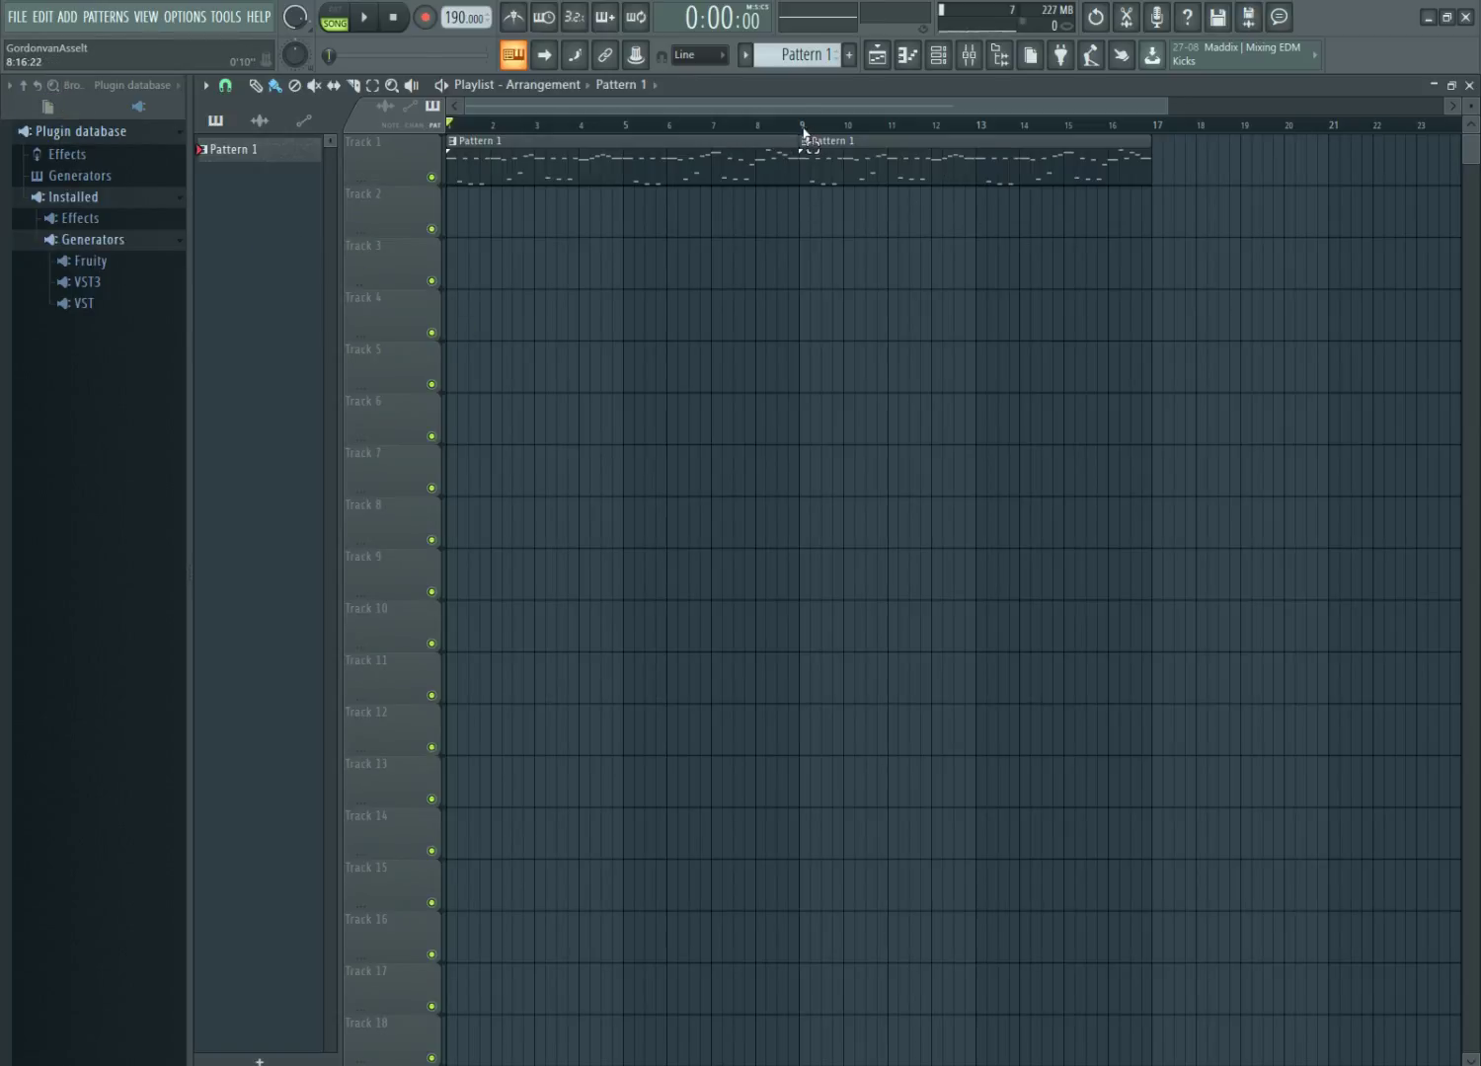
drag(803, 132, 1190, 150)
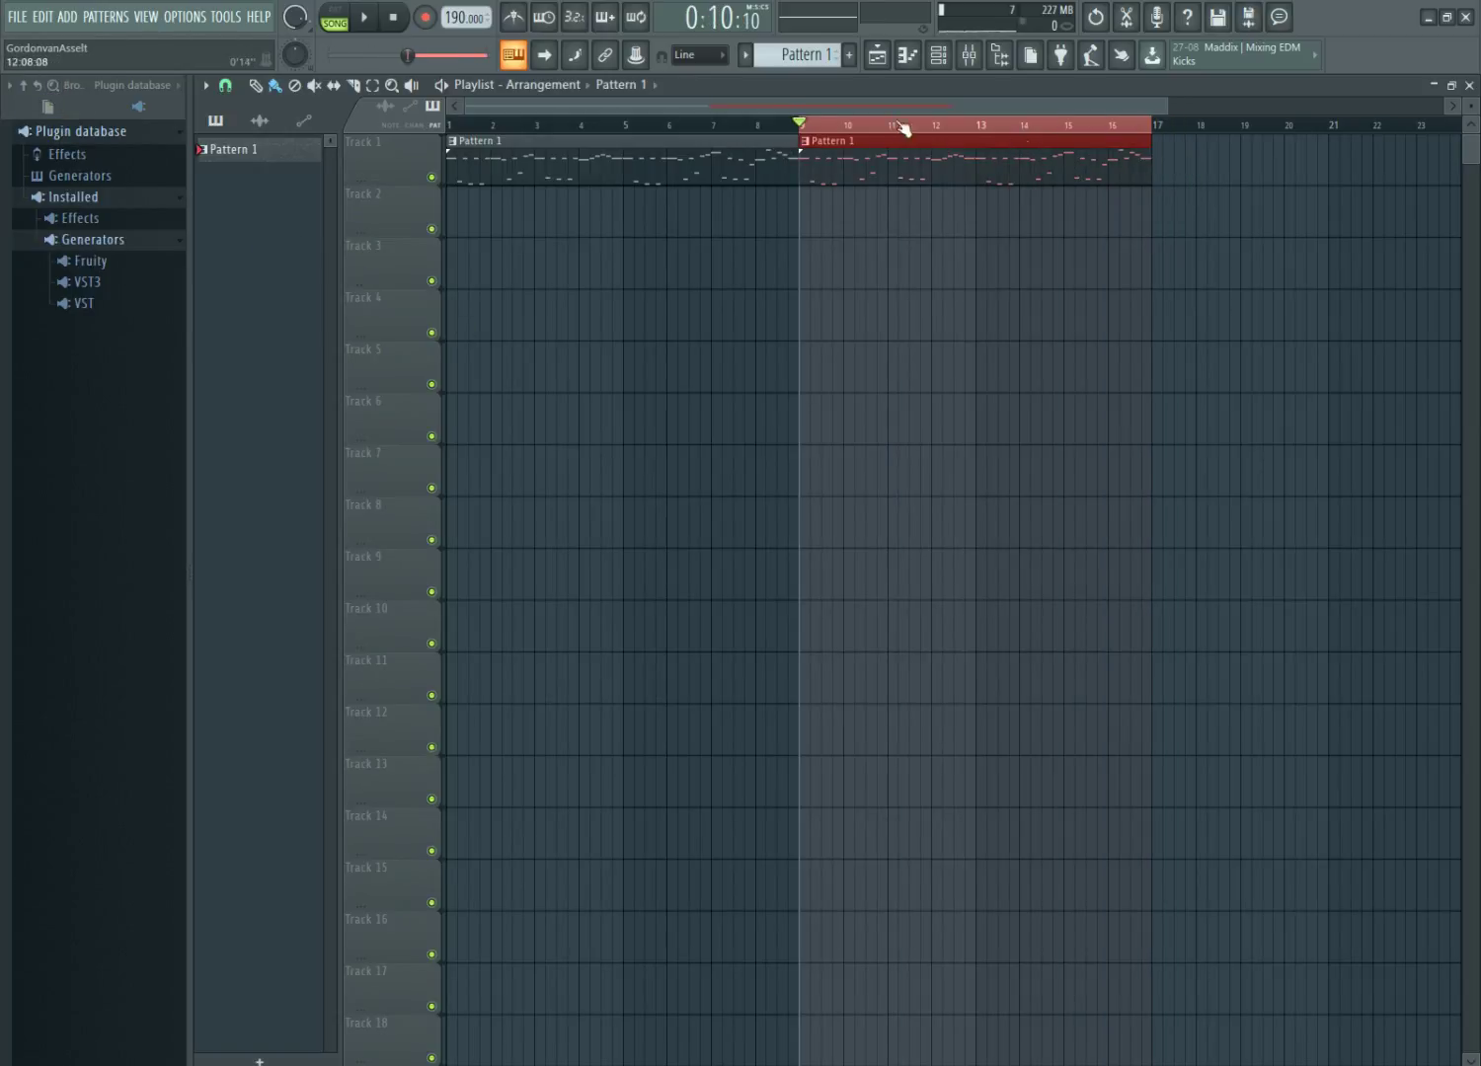
drag(802, 135, 449, 130)
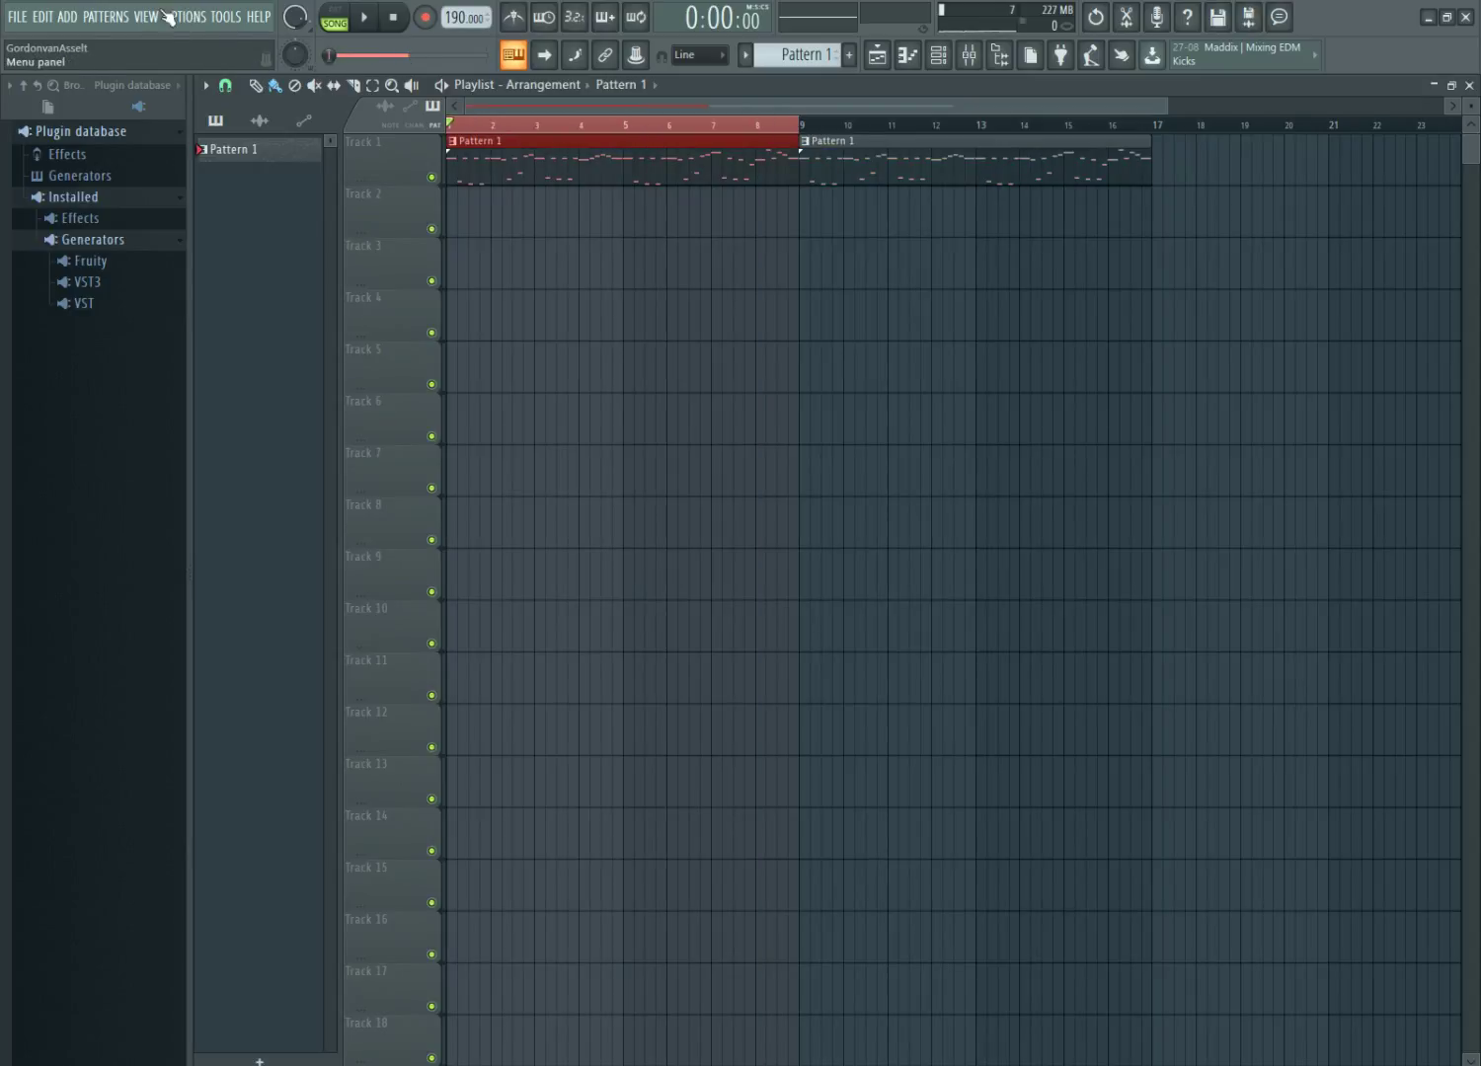
click(146, 16)
click(164, 113)
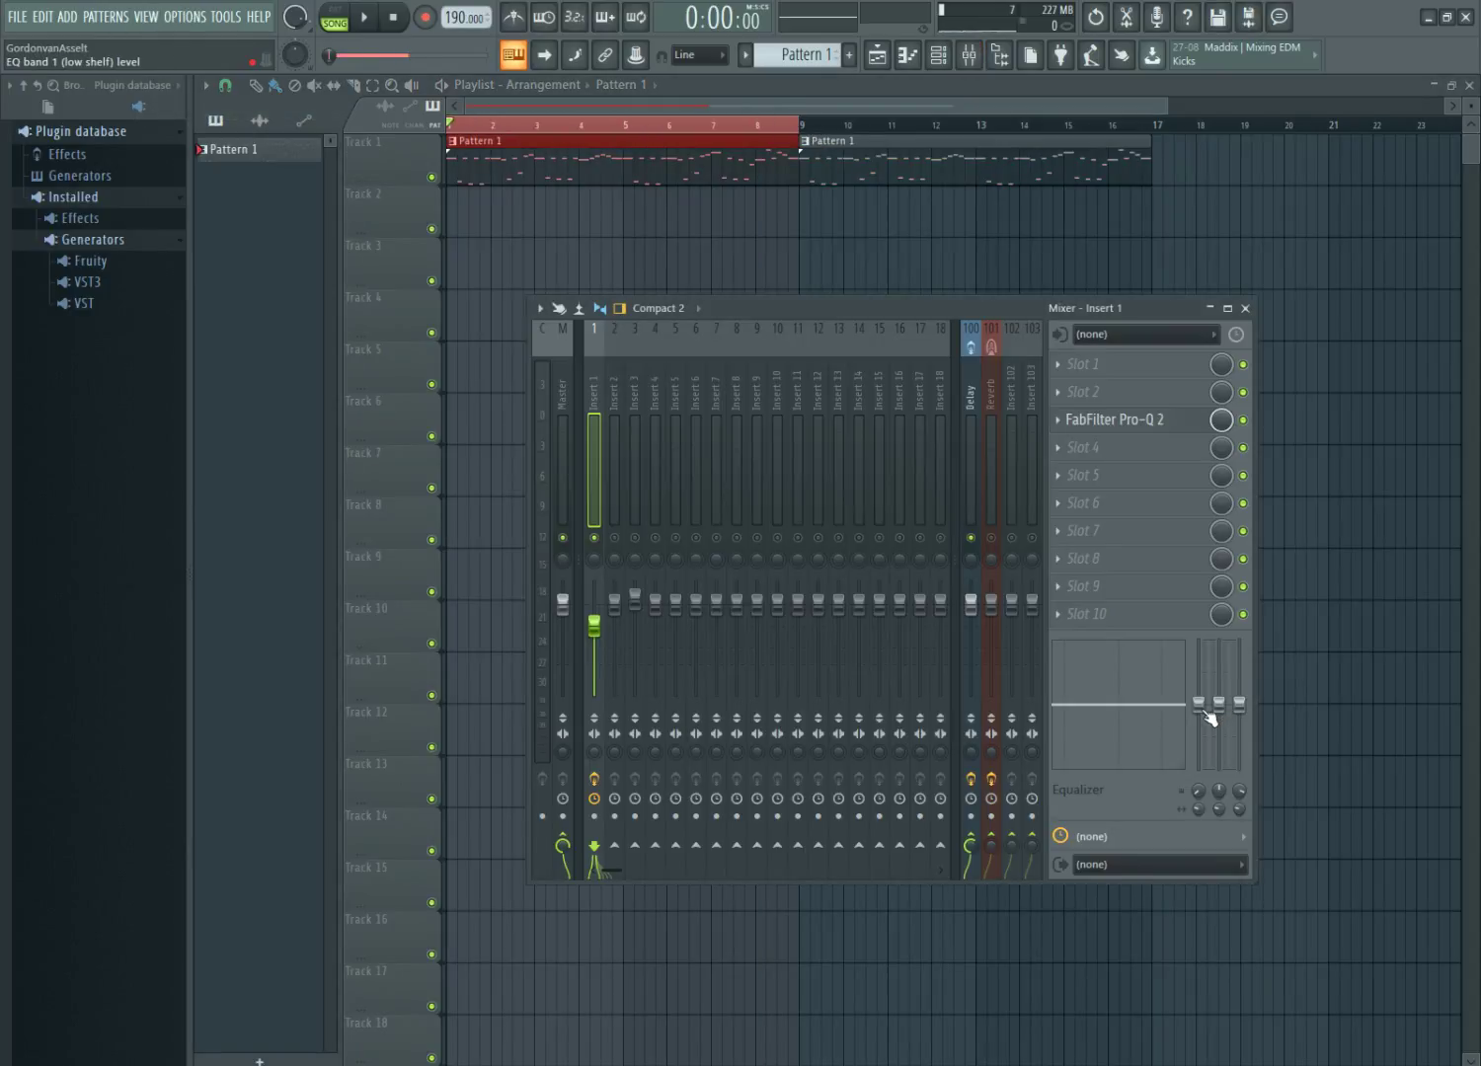
right_click(1201, 705)
click(1242, 830)
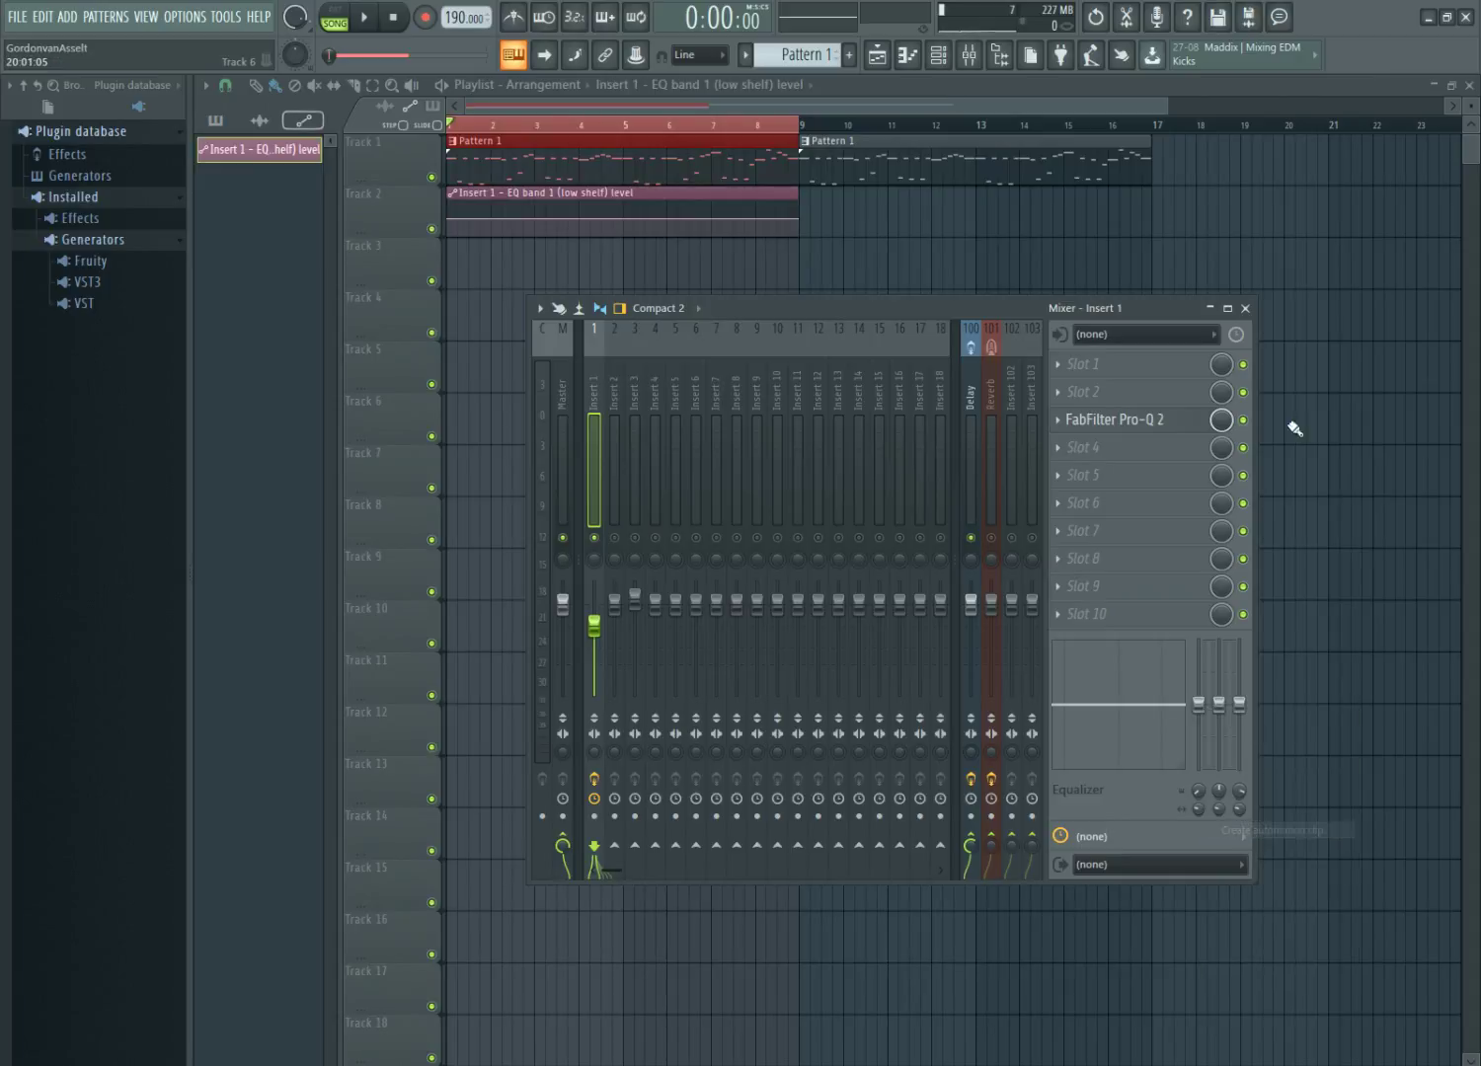
Extend the low shelf automation clip to bar 17, drop its level to minimum at bar 9, and check the band in the mixer.
drag(799, 191, 1152, 223)
click(713, 124)
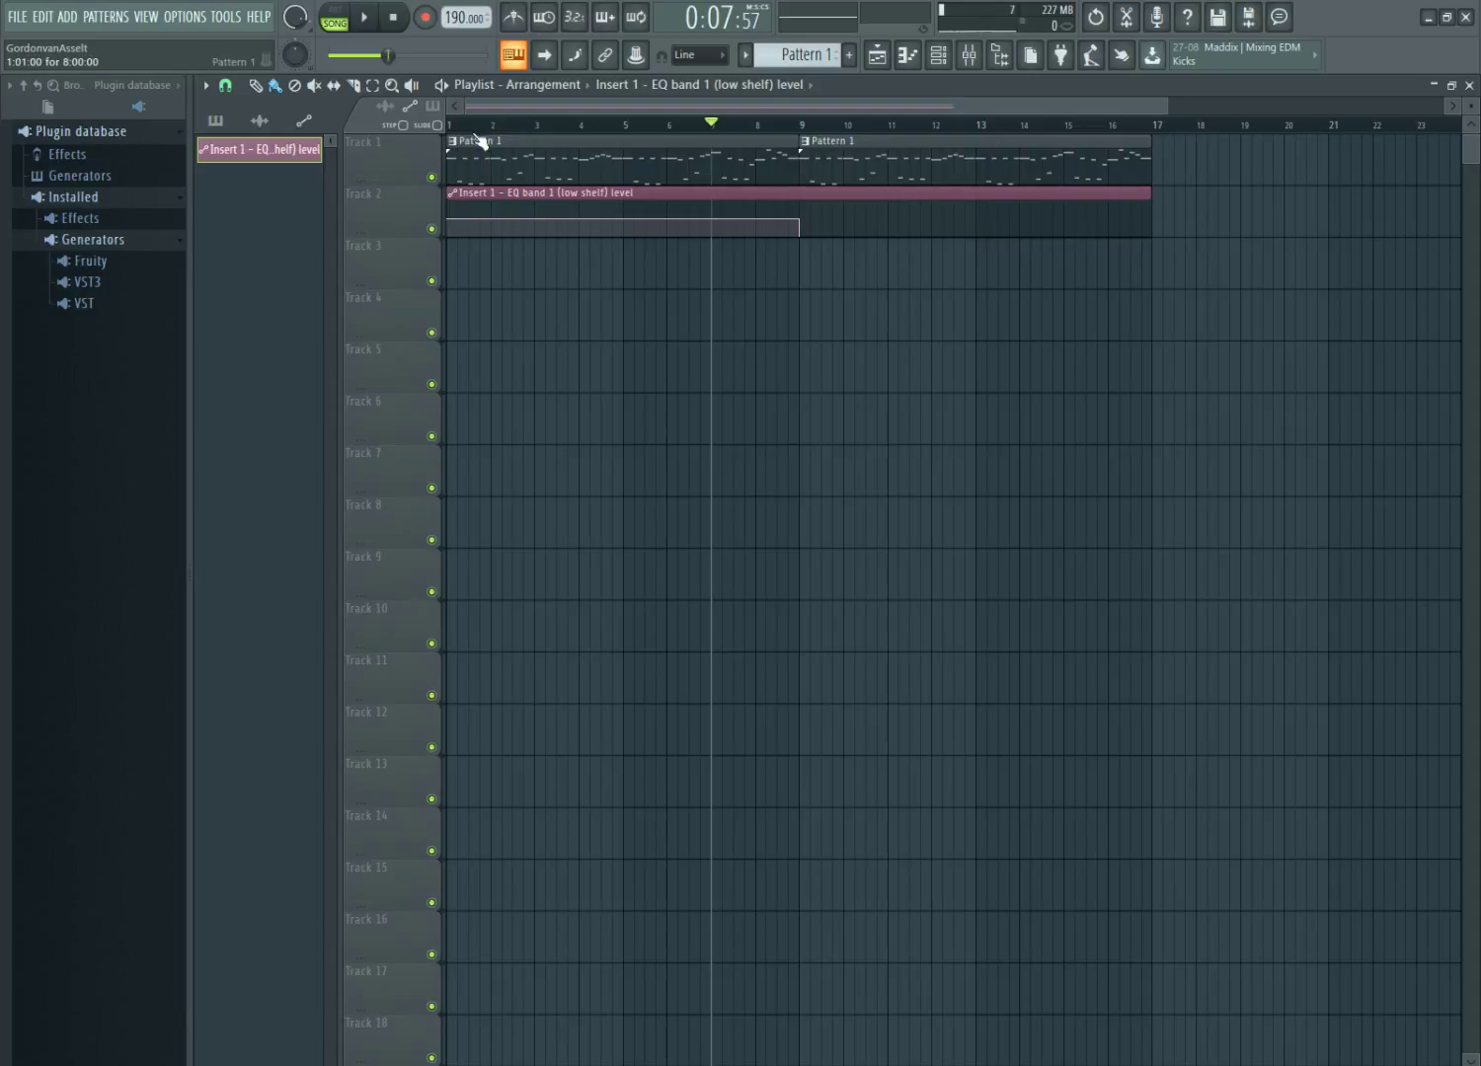
drag(453, 125, 799, 165)
mouse_move(801, 125)
mouse_down()
mouse_move(1088, 186)
mouse_move(1164, 215)
mouse_move(1153, 225)
mouse_up()
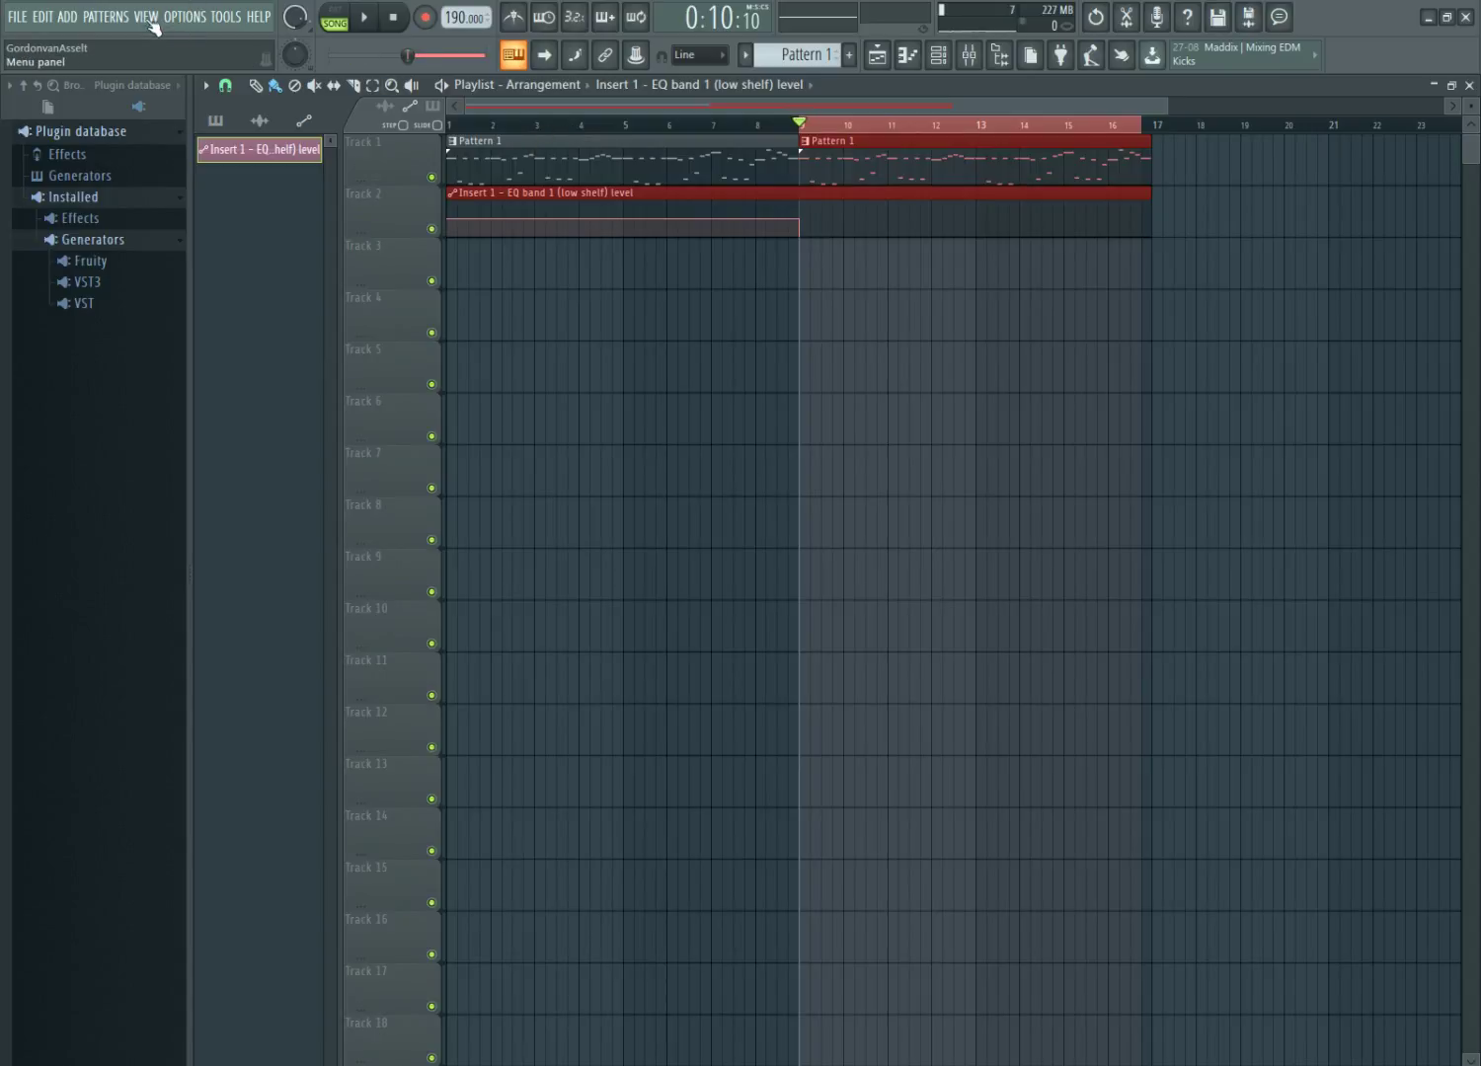
click(151, 21)
click(196, 106)
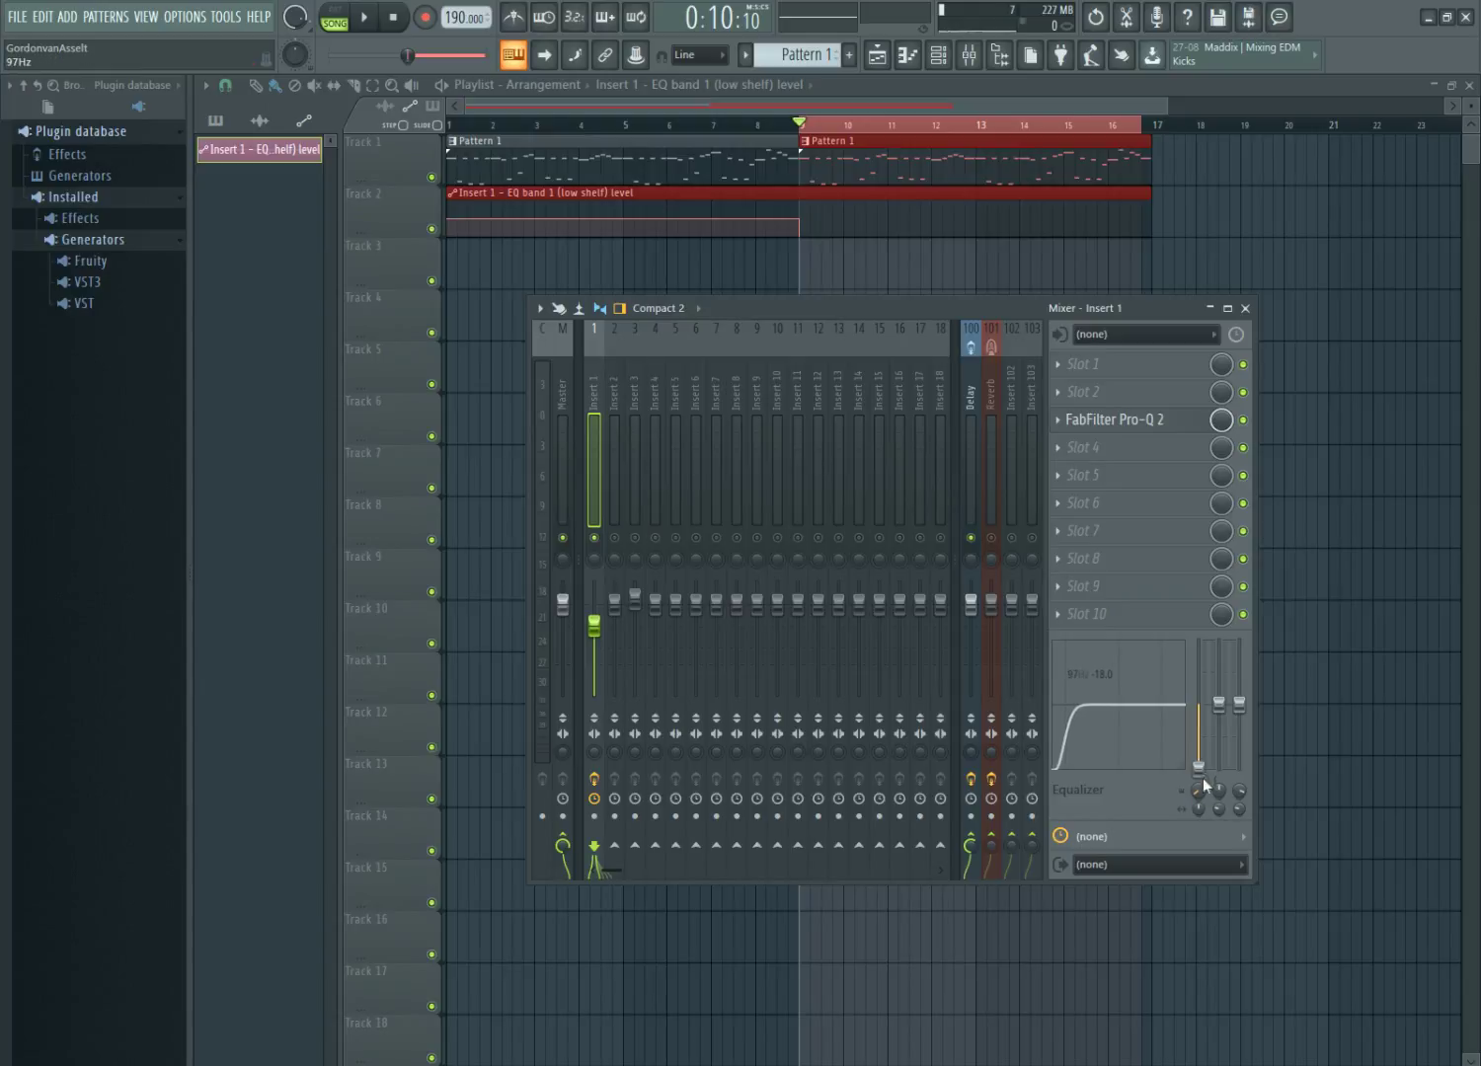
Play the song across bar 9 while watching Insert 1's low shelf EQ level in the mixer.
click(734, 124)
key(space)
key(ctrl+d)
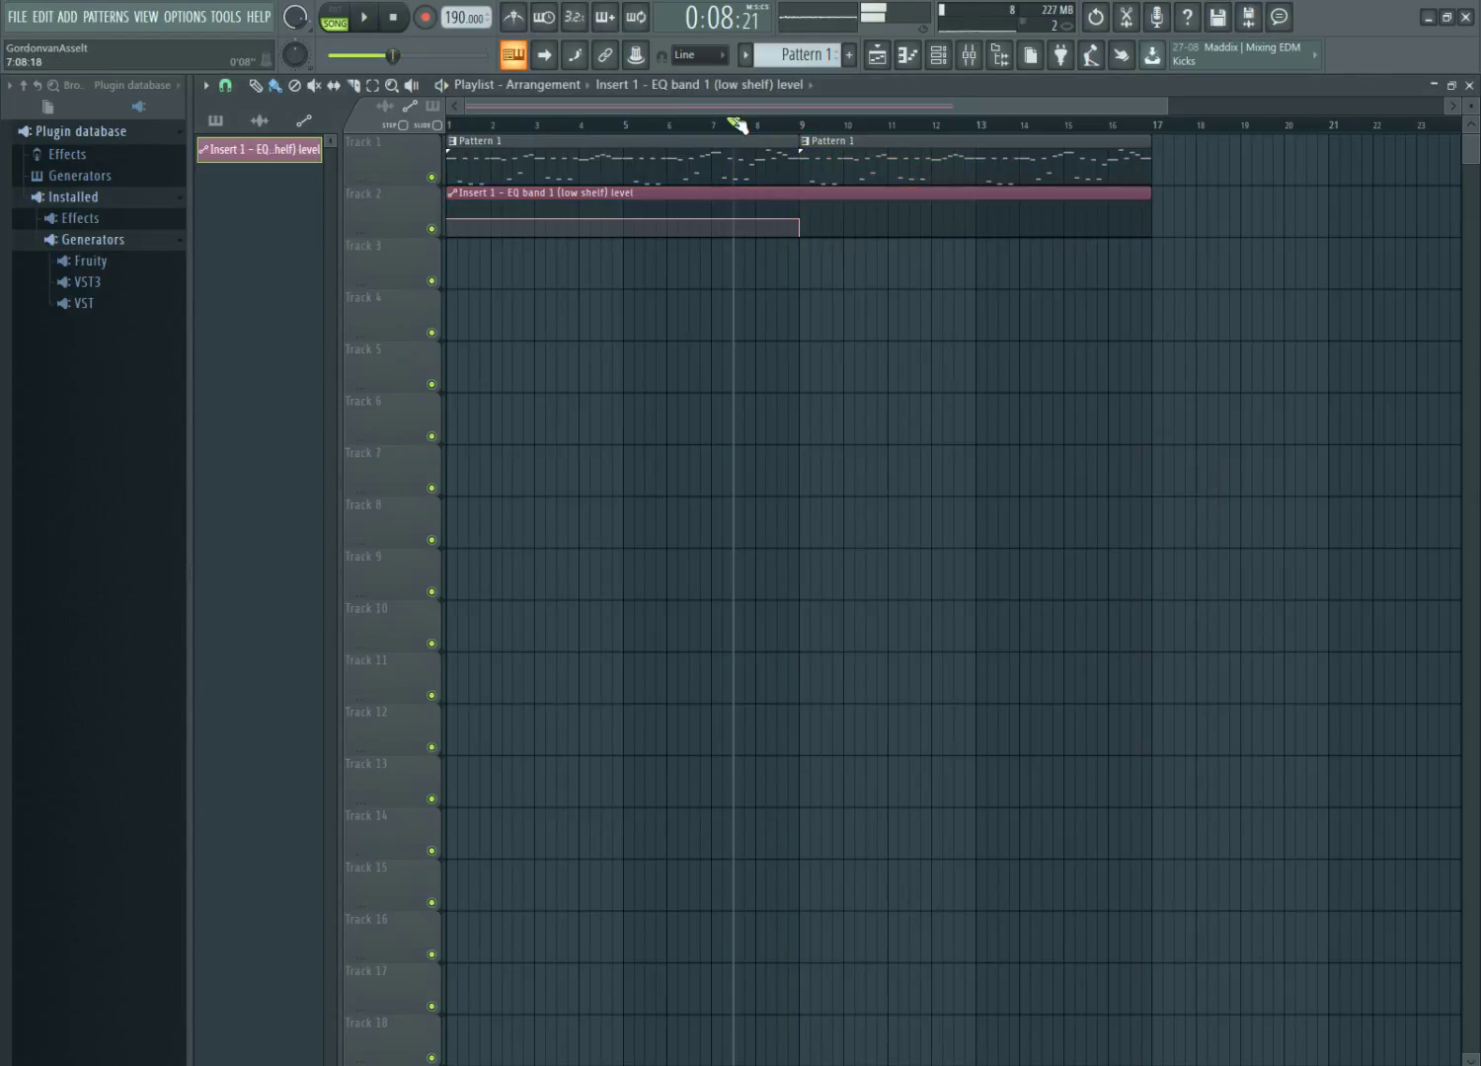
click(683, 126)
click(150, 20)
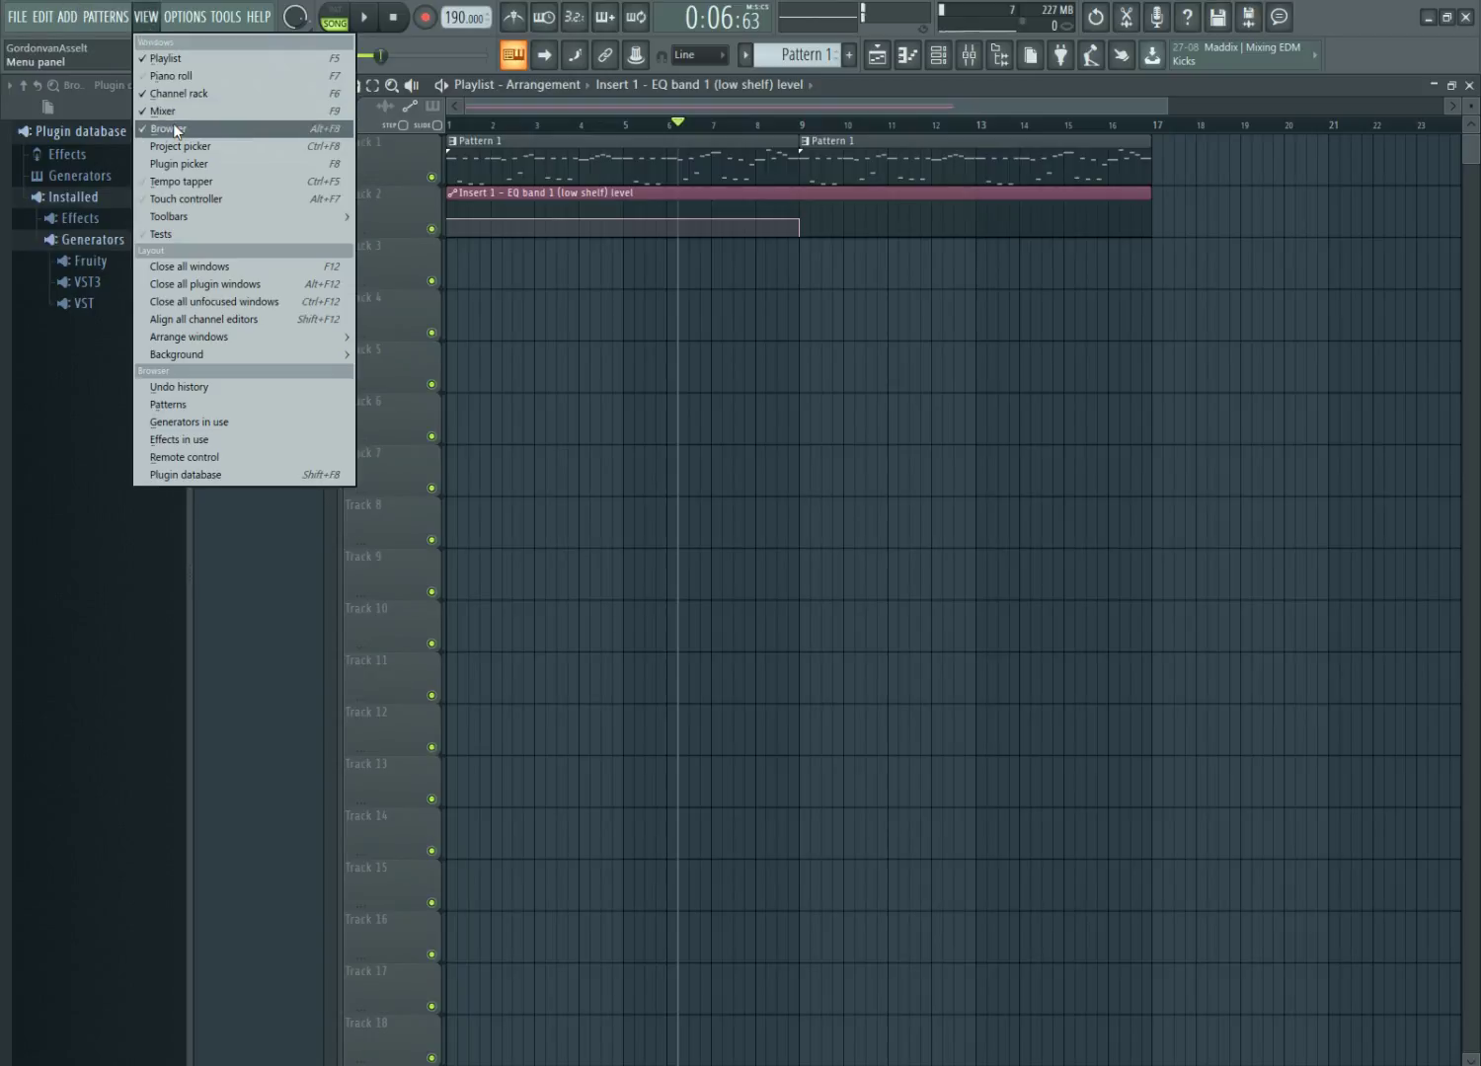
click(196, 108)
key(space)
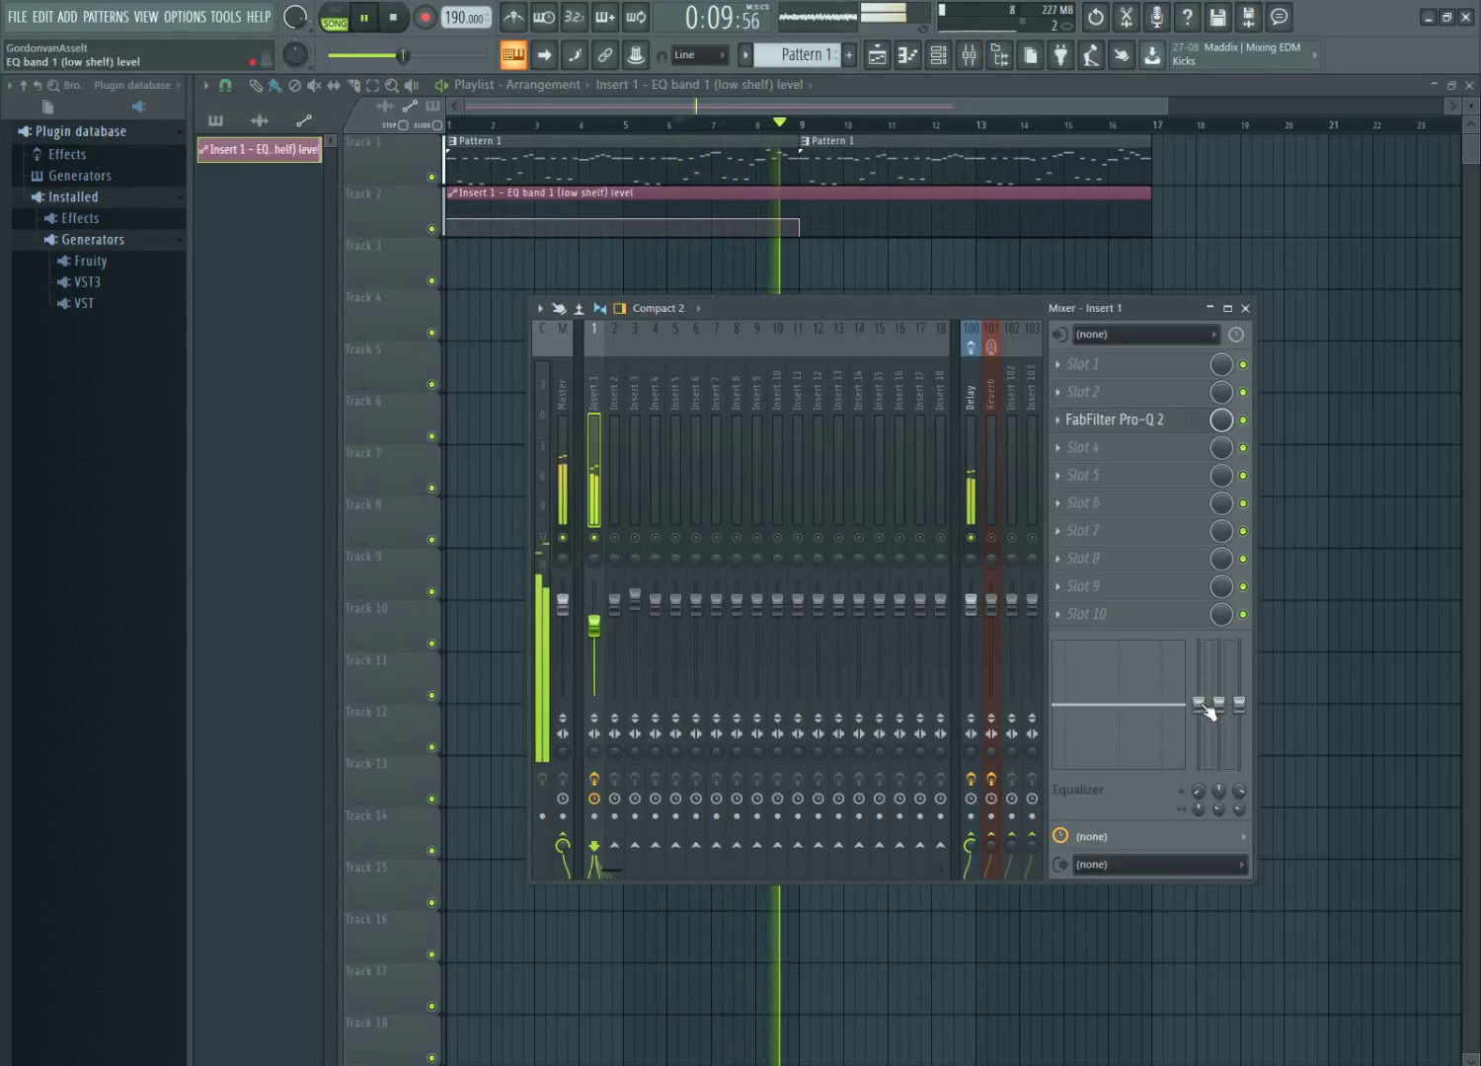
drag(1213, 705, 1201, 767)
key(space)
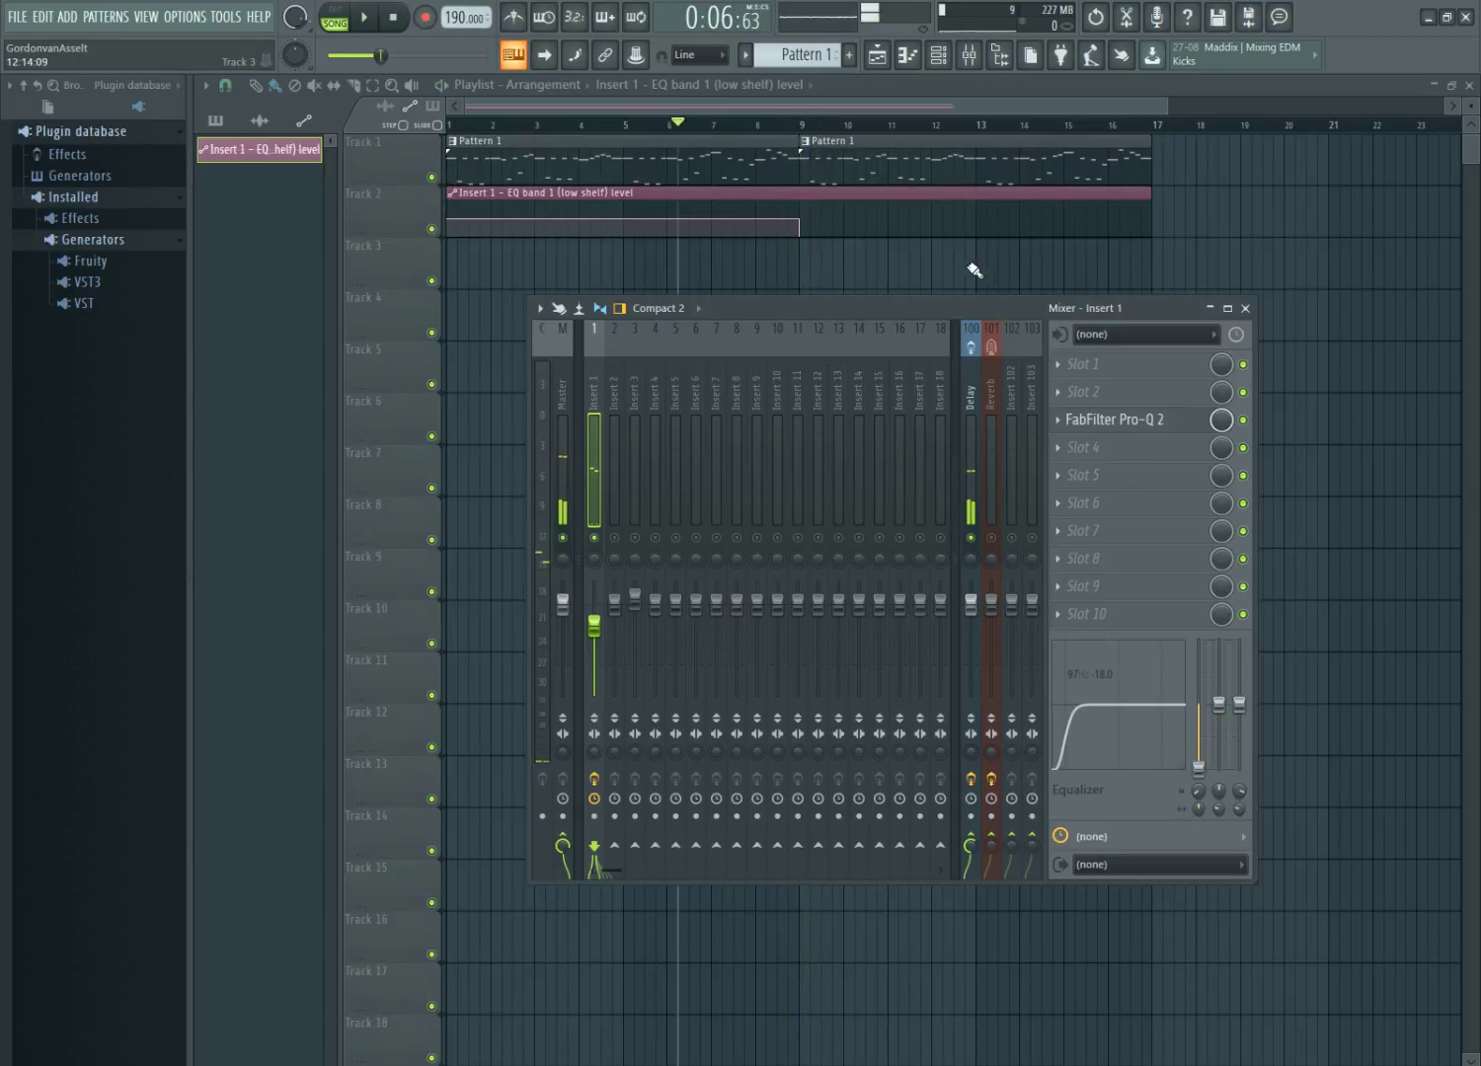
Select bars 1 to 8 and create an automation clip for Kickstart's mix level on the Delay track.
click(974, 493)
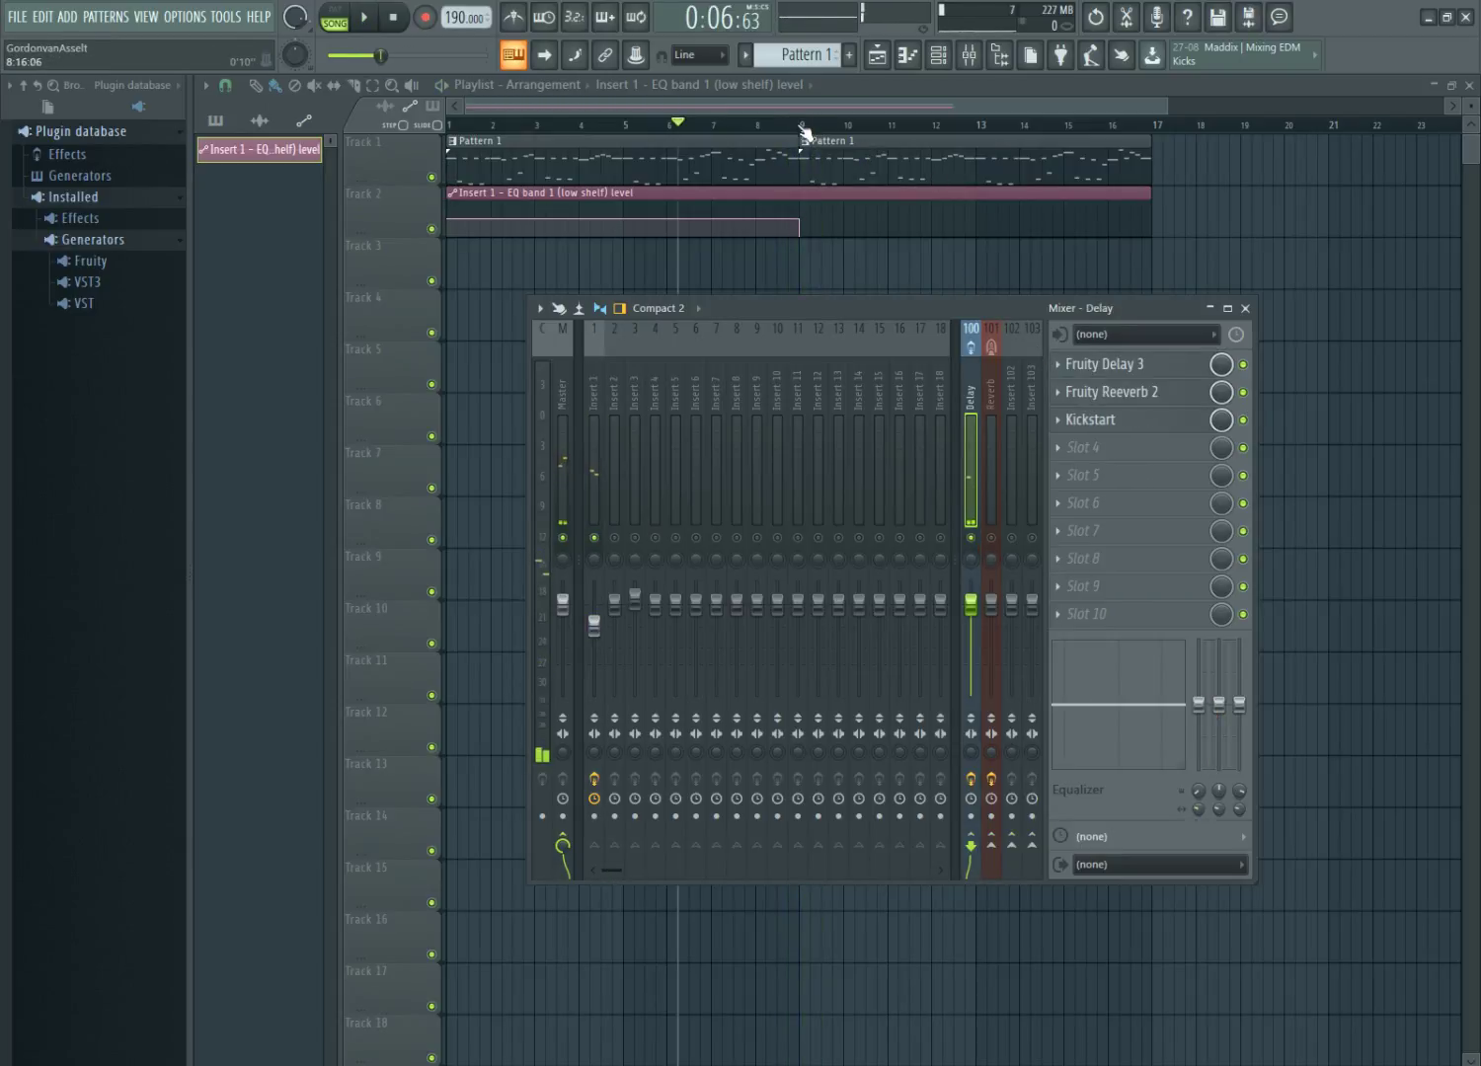
key(F9)
drag(802, 126, 449, 126)
click(145, 17)
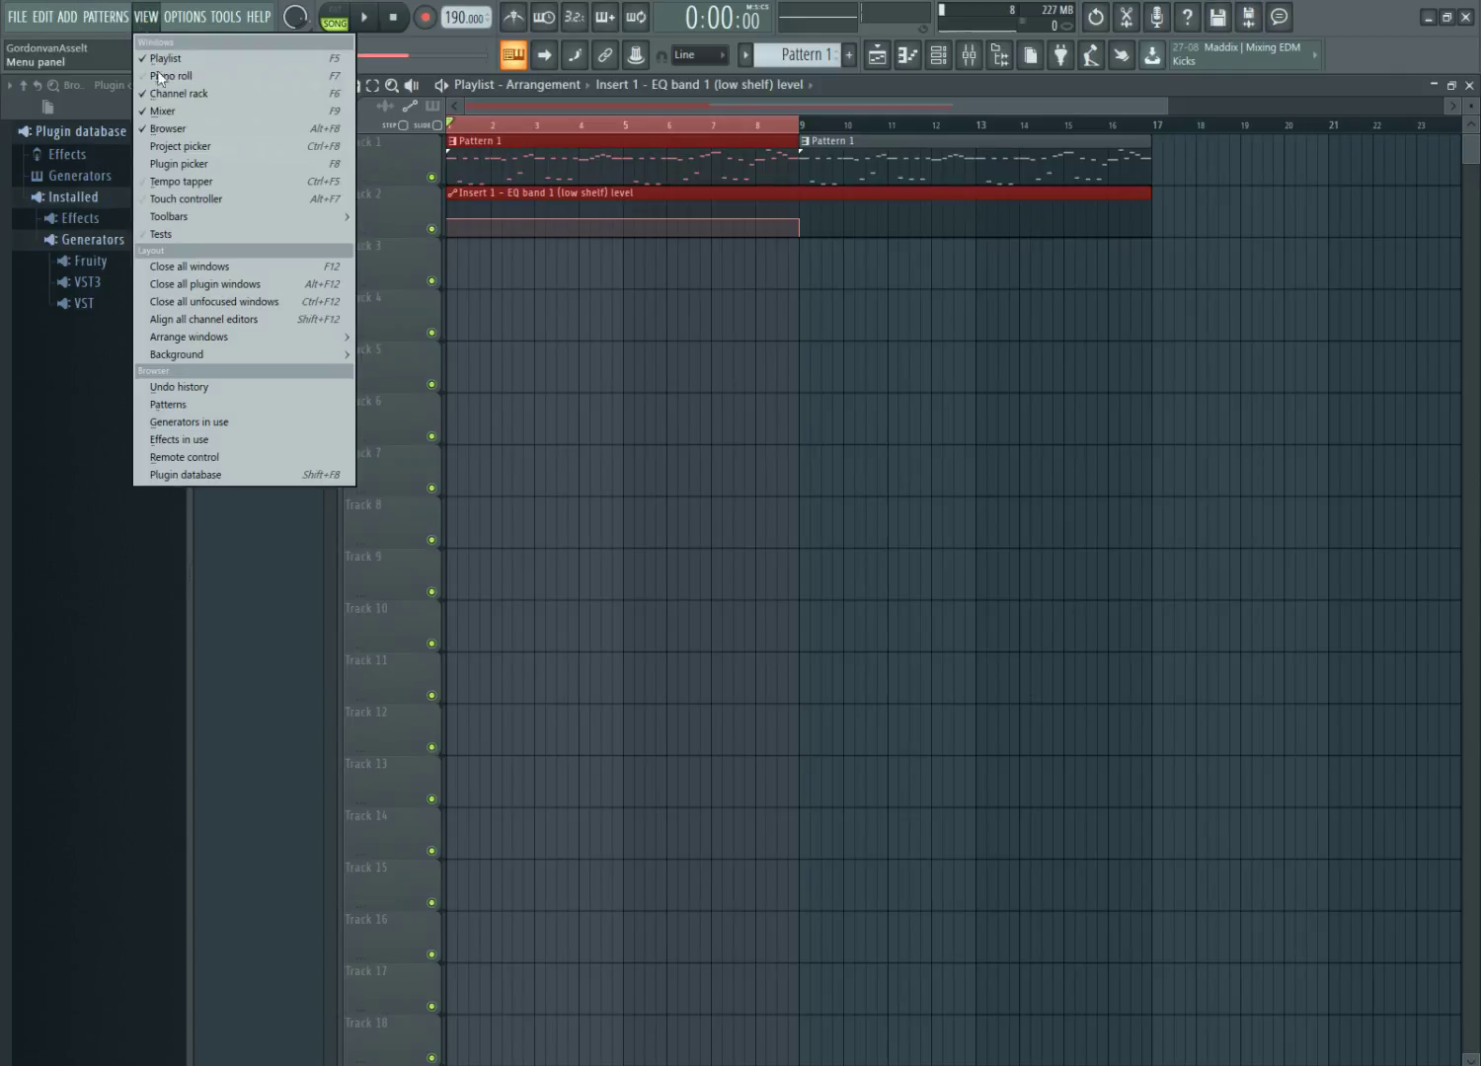
click(163, 111)
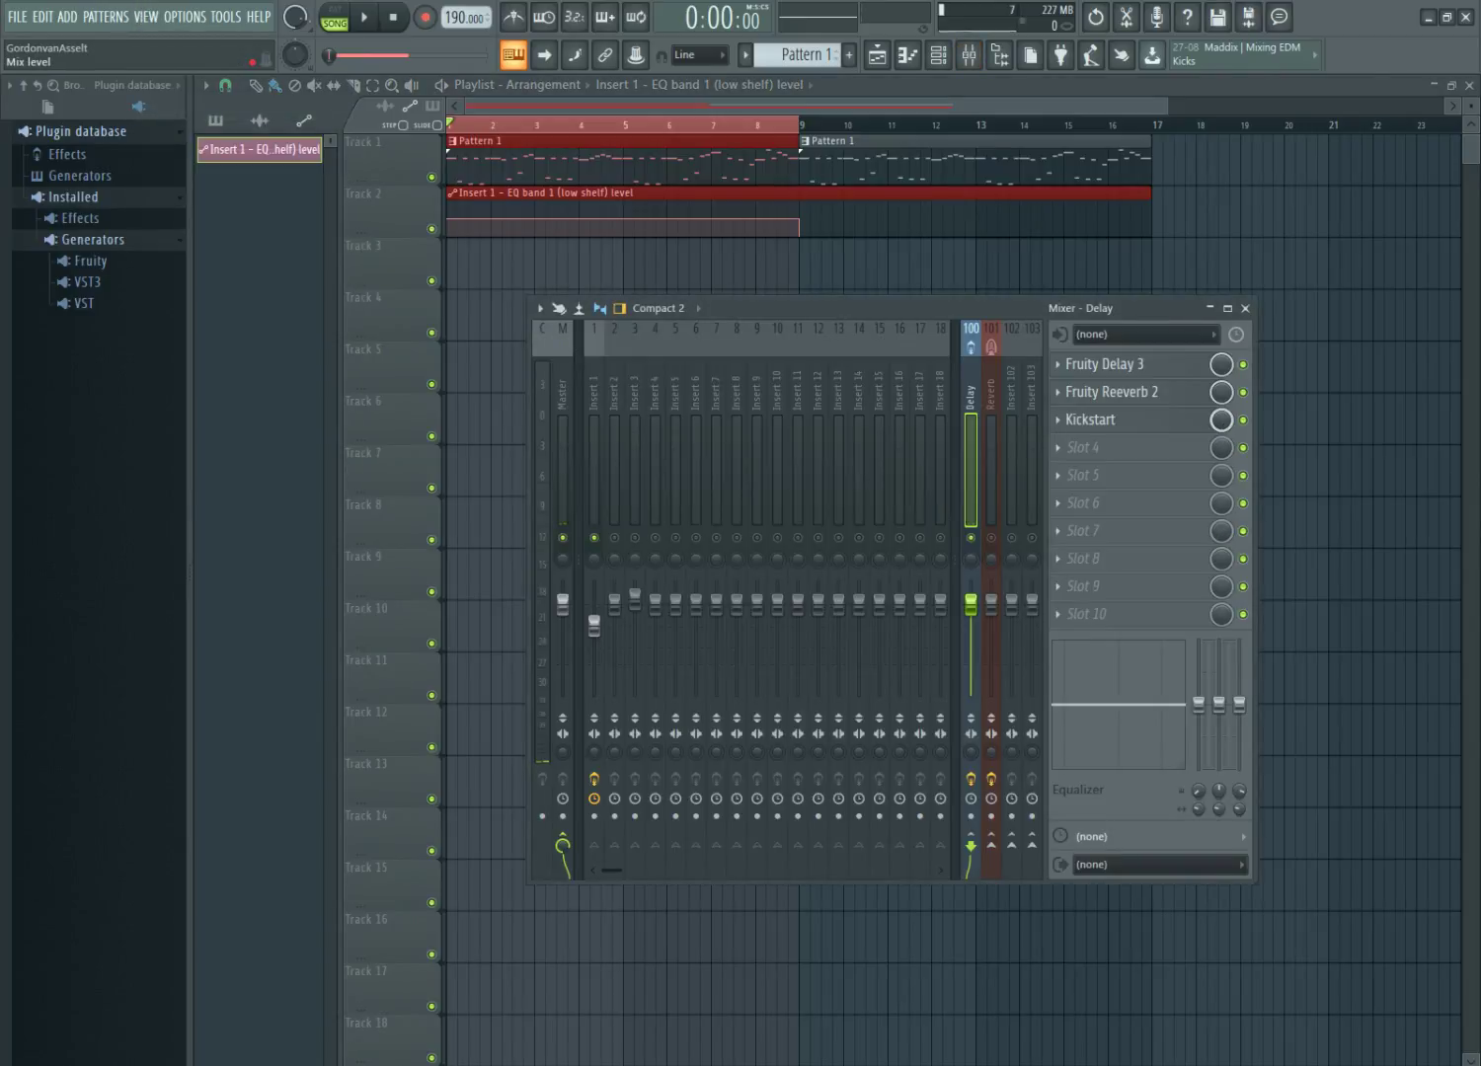
right_click(1222, 424)
click(1285, 627)
key(F9)
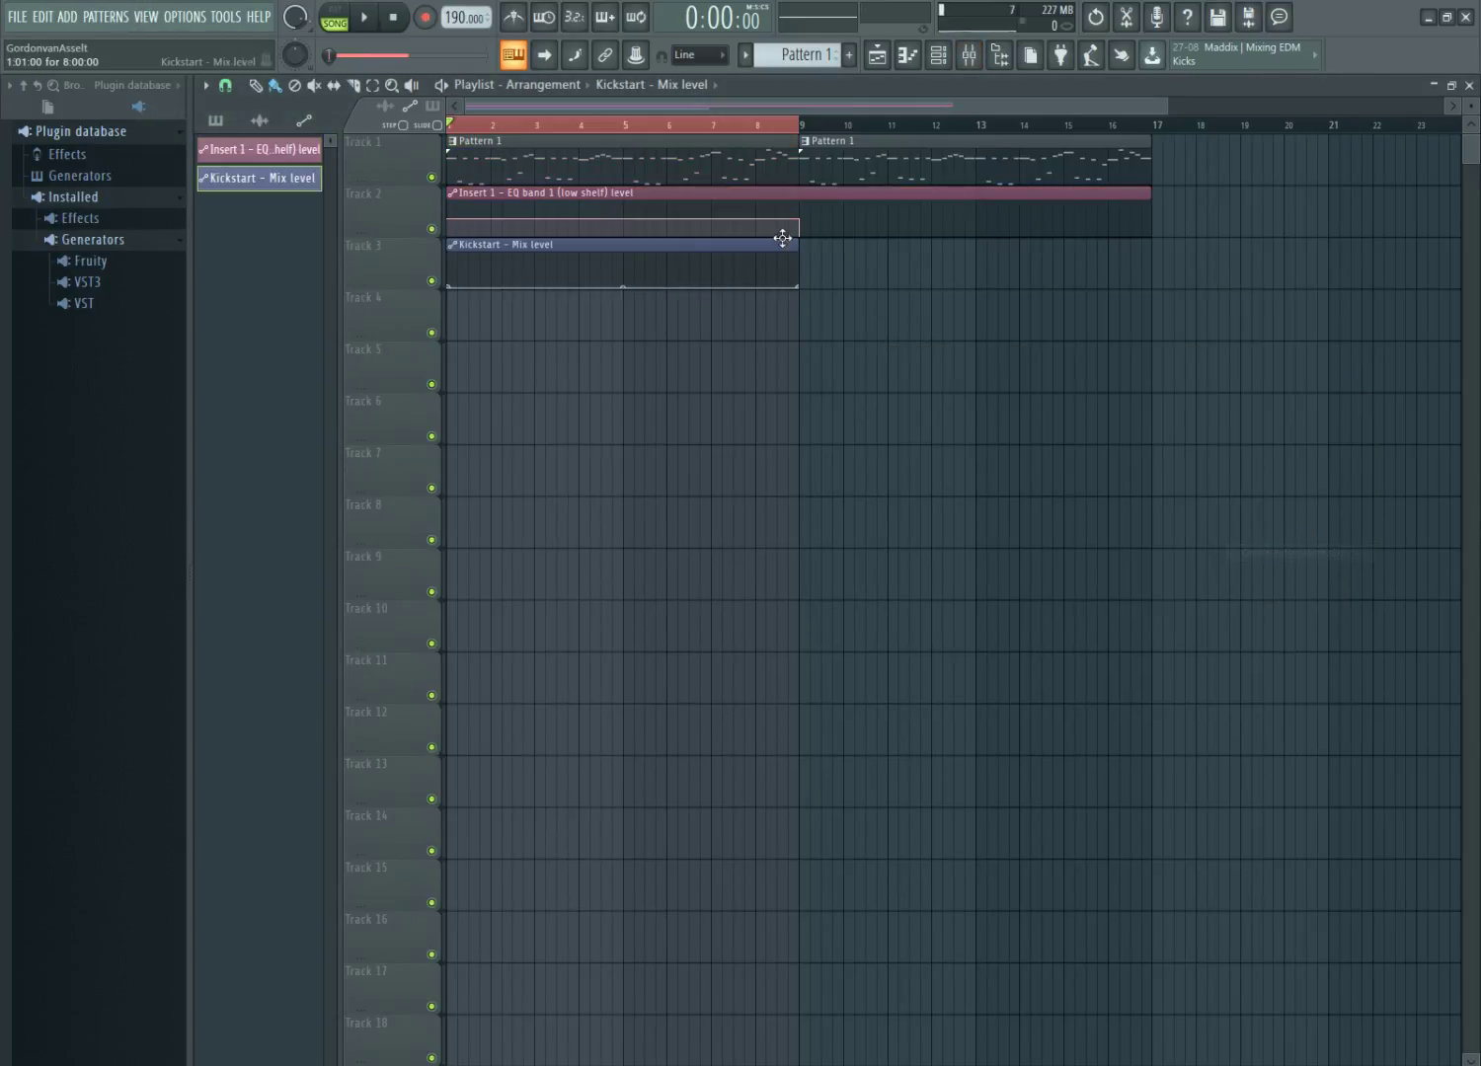
Extend the Kickstart mix level clip to bar 17, raise its level at bar 9, and play through the transition.
drag(800, 282, 1144, 298)
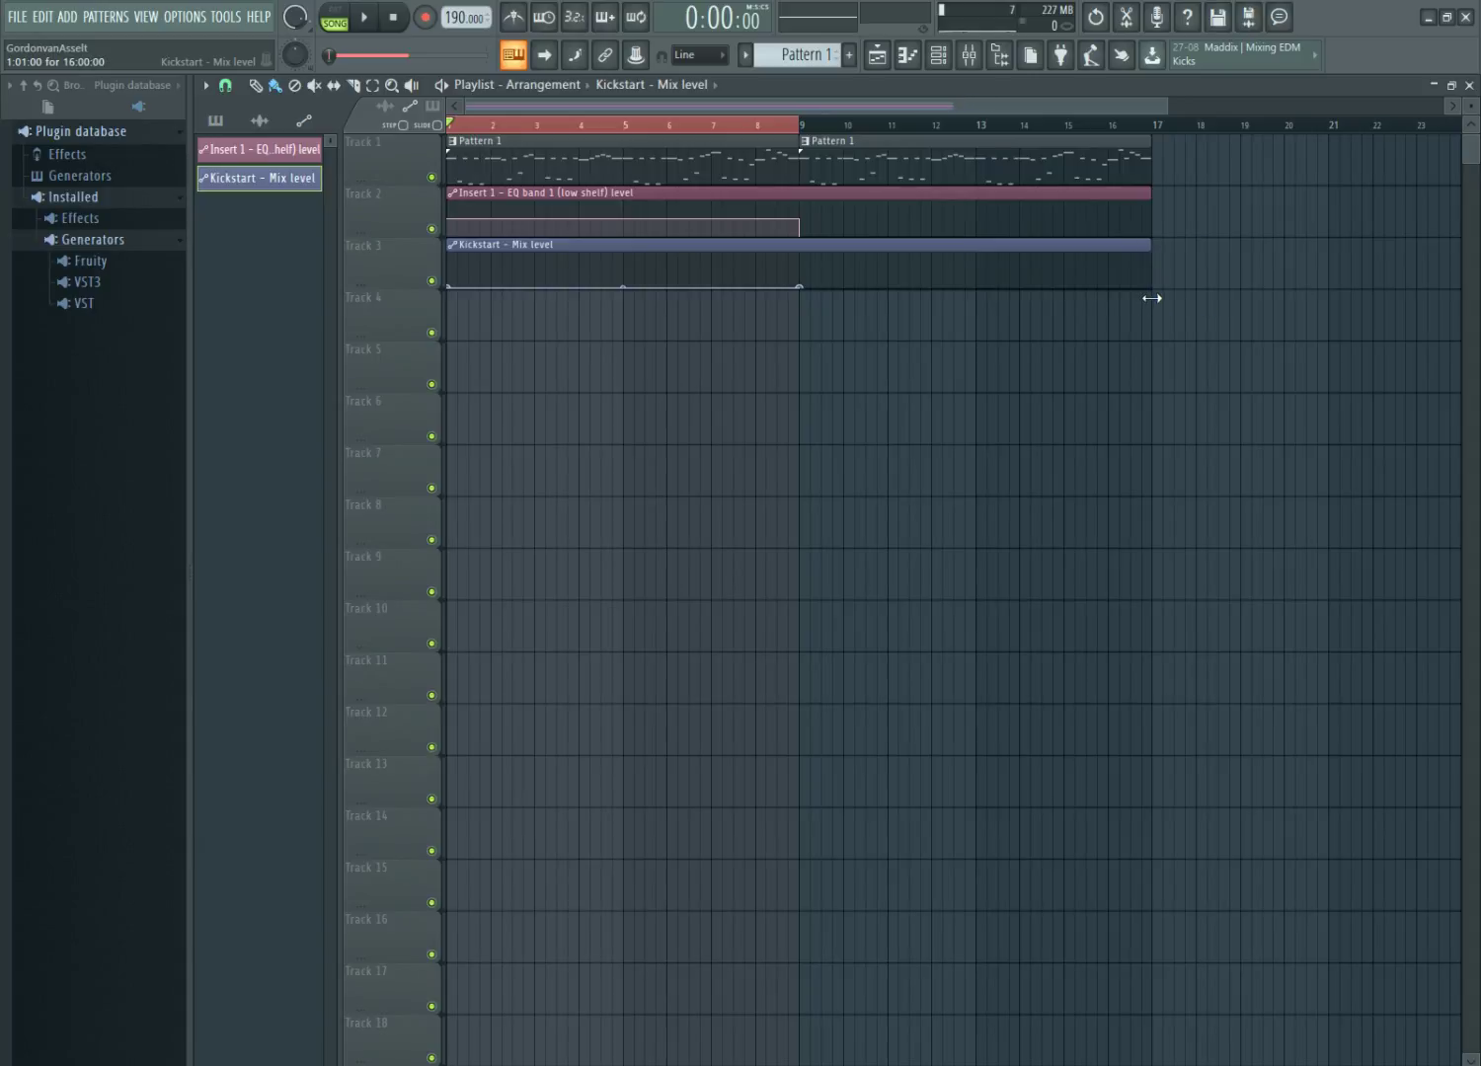
click(746, 132)
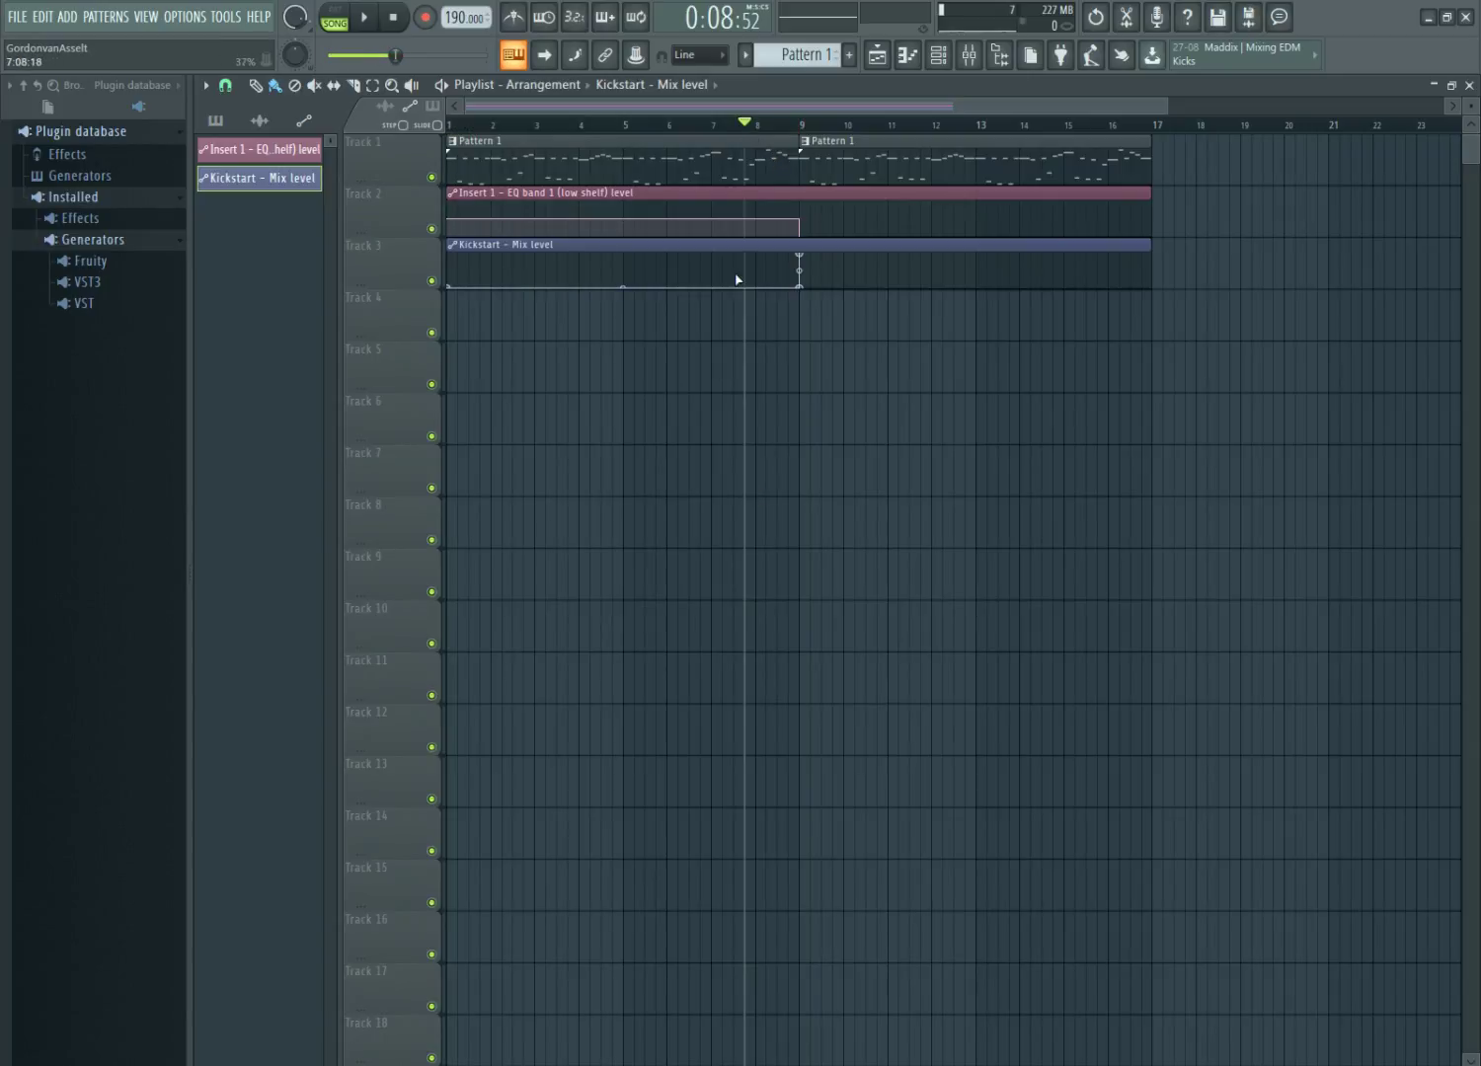
drag(803, 130, 1157, 296)
key(space)
click(728, 129)
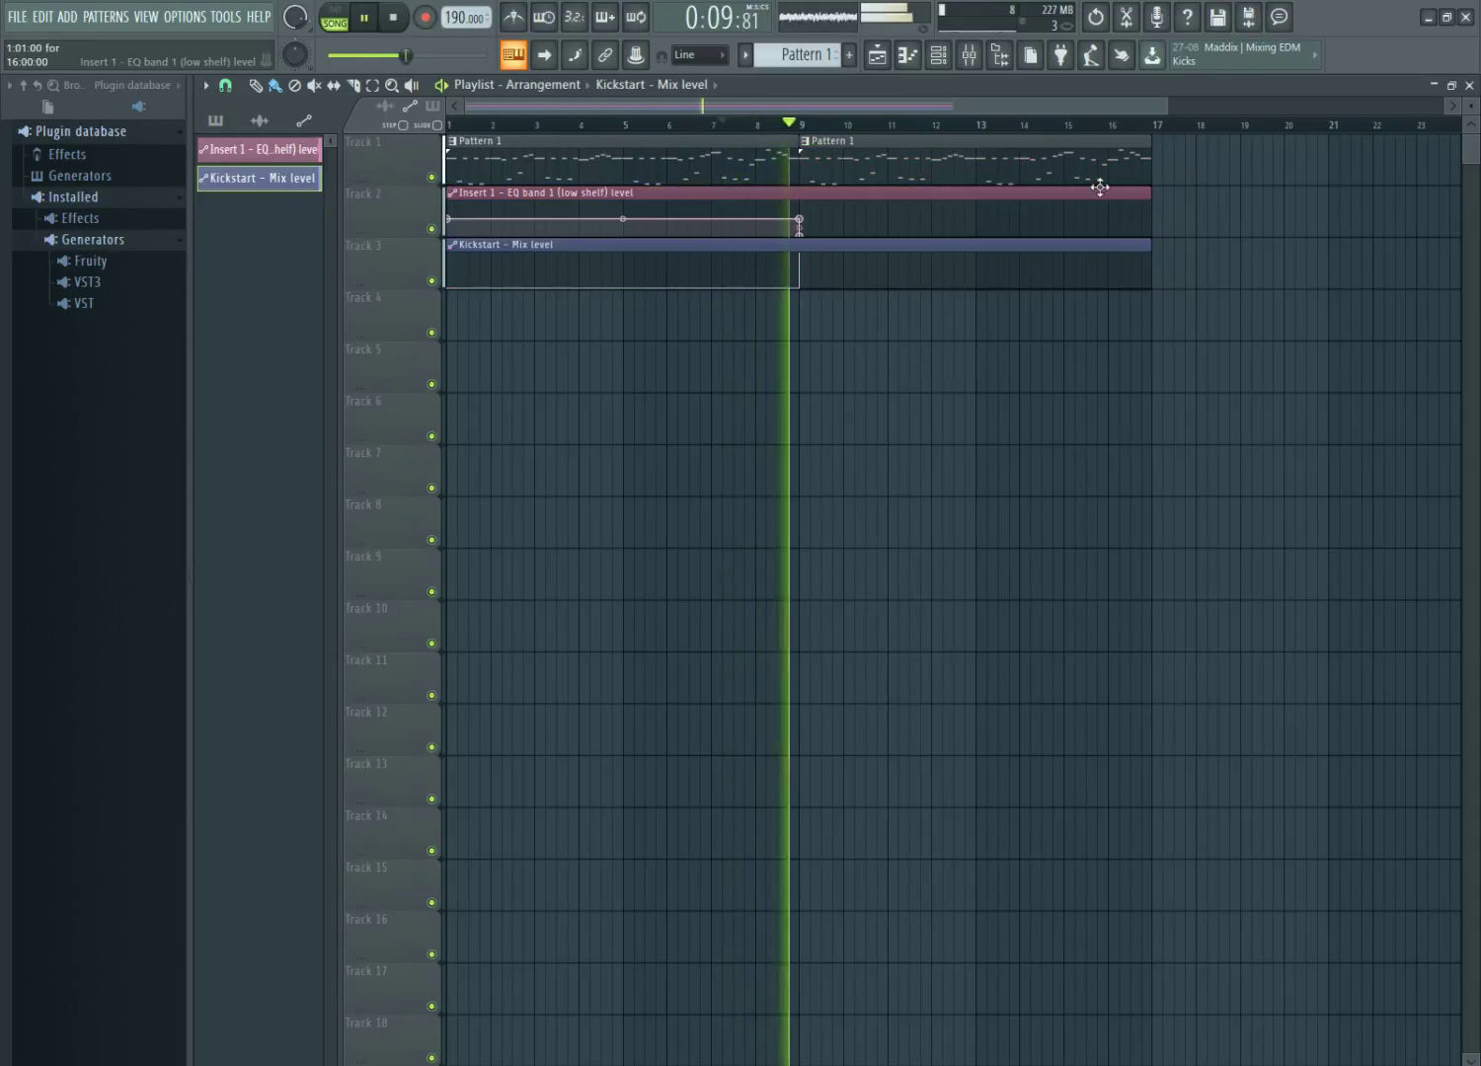
key(space)
Select bars 1 to 8 and create an automation clip for Sylenth1's FilterCtl Cutoff parameter.
drag(802, 128, 403, 105)
double_click(857, 85)
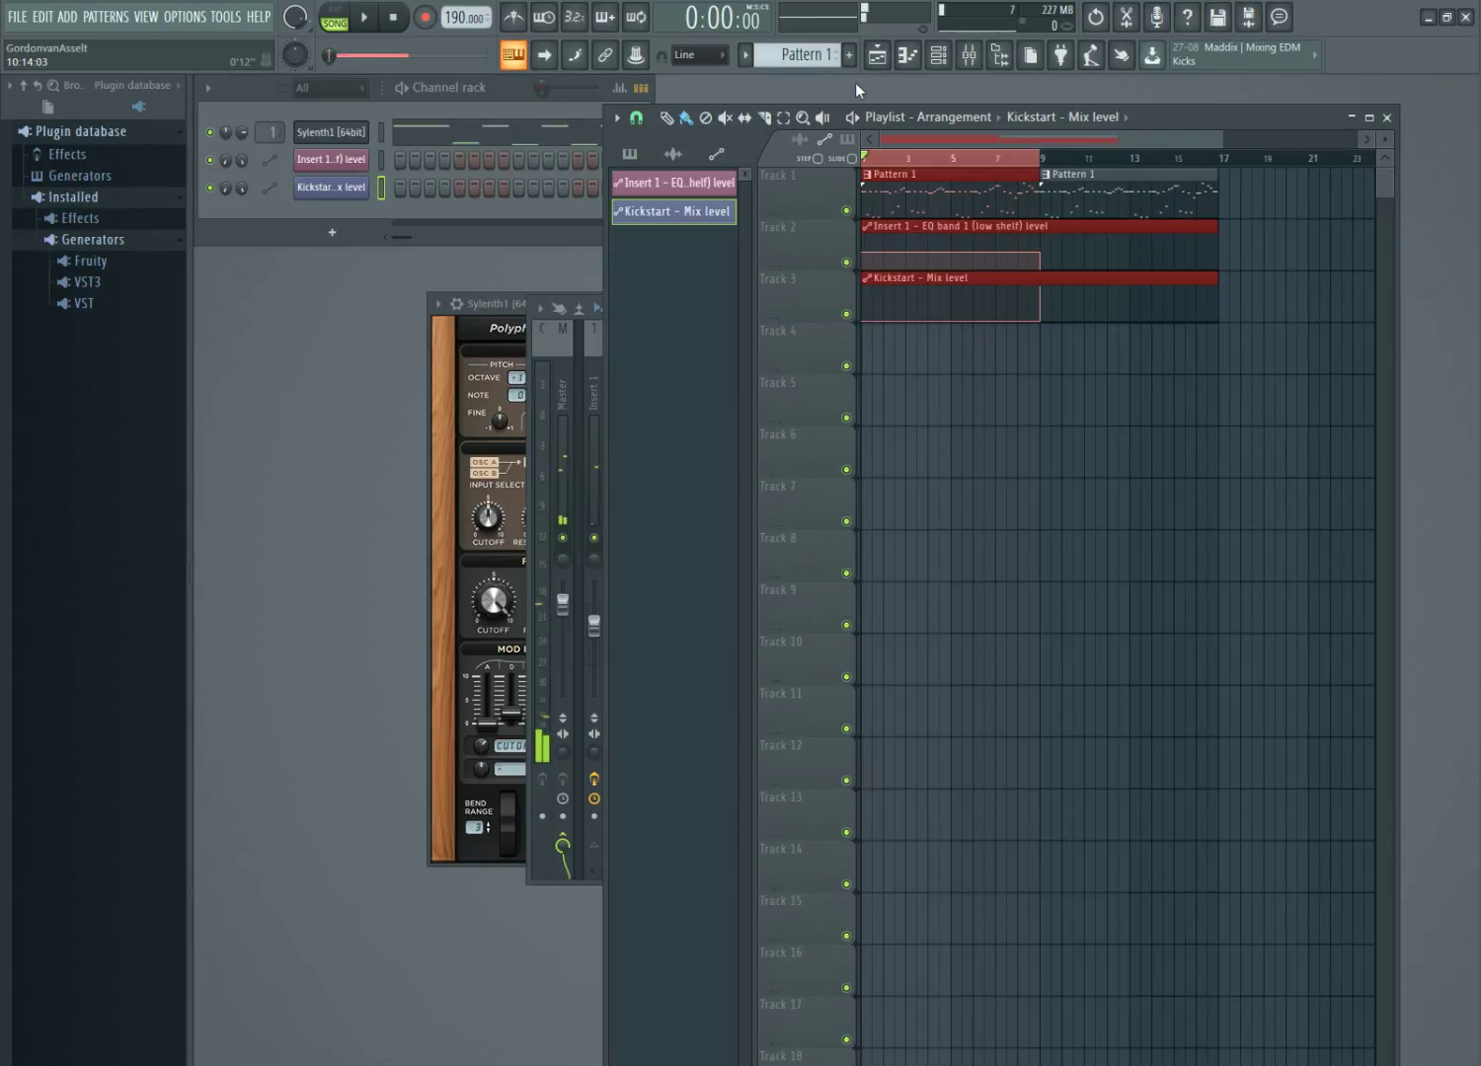
click(450, 338)
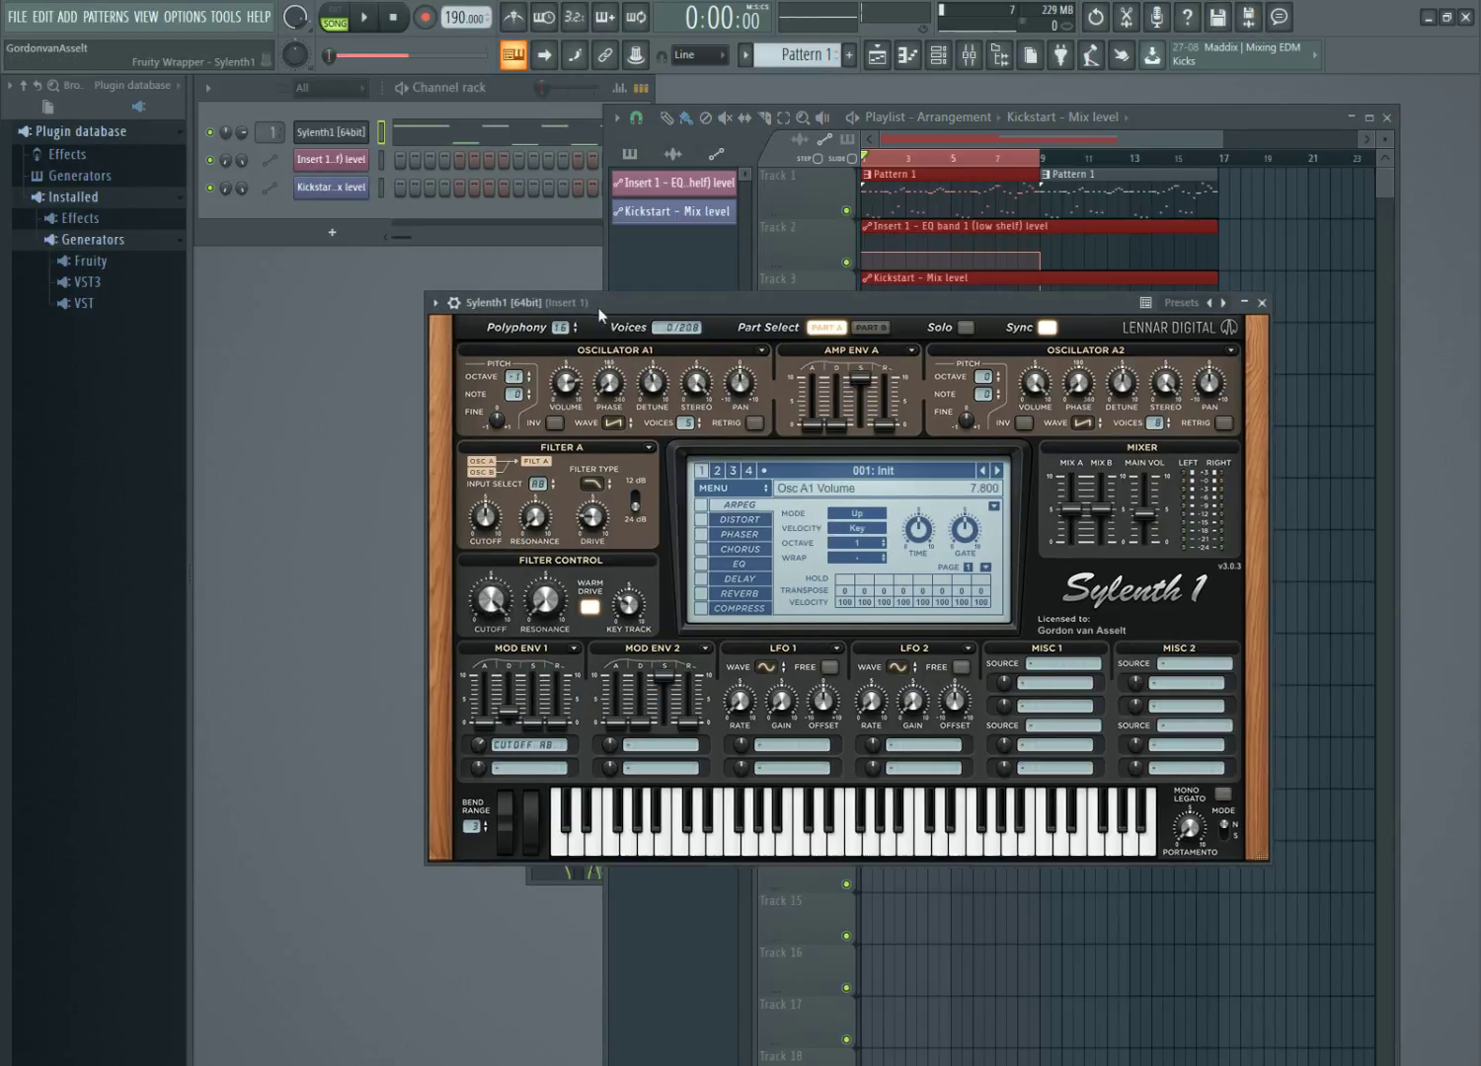
key(space)
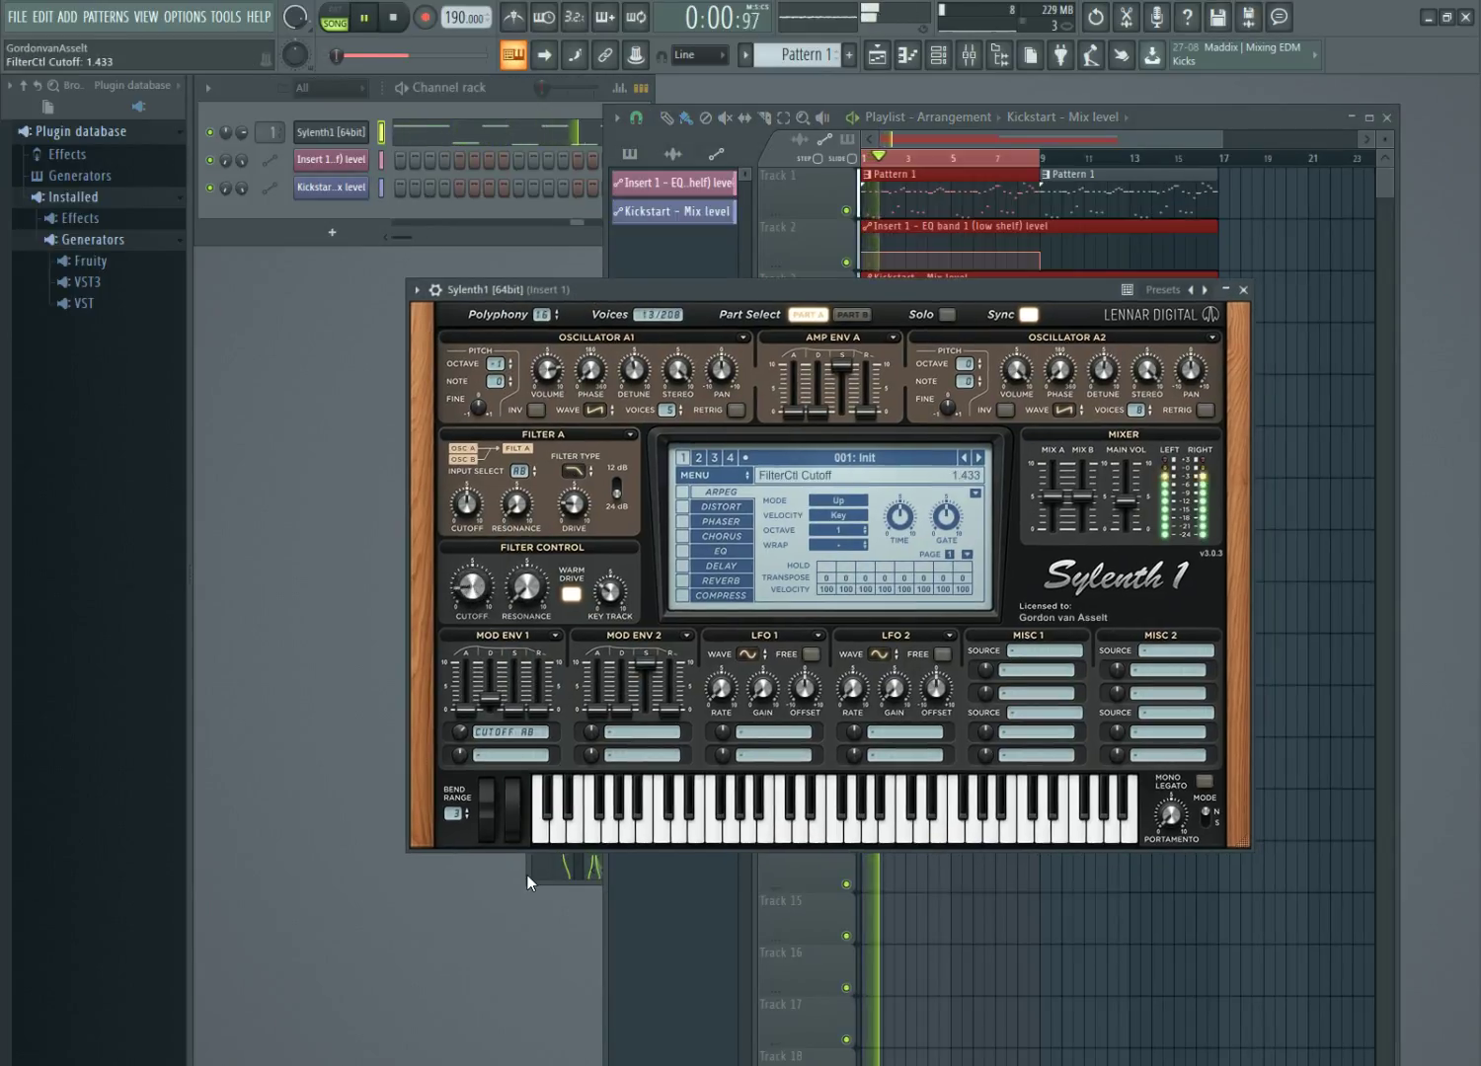
click(419, 292)
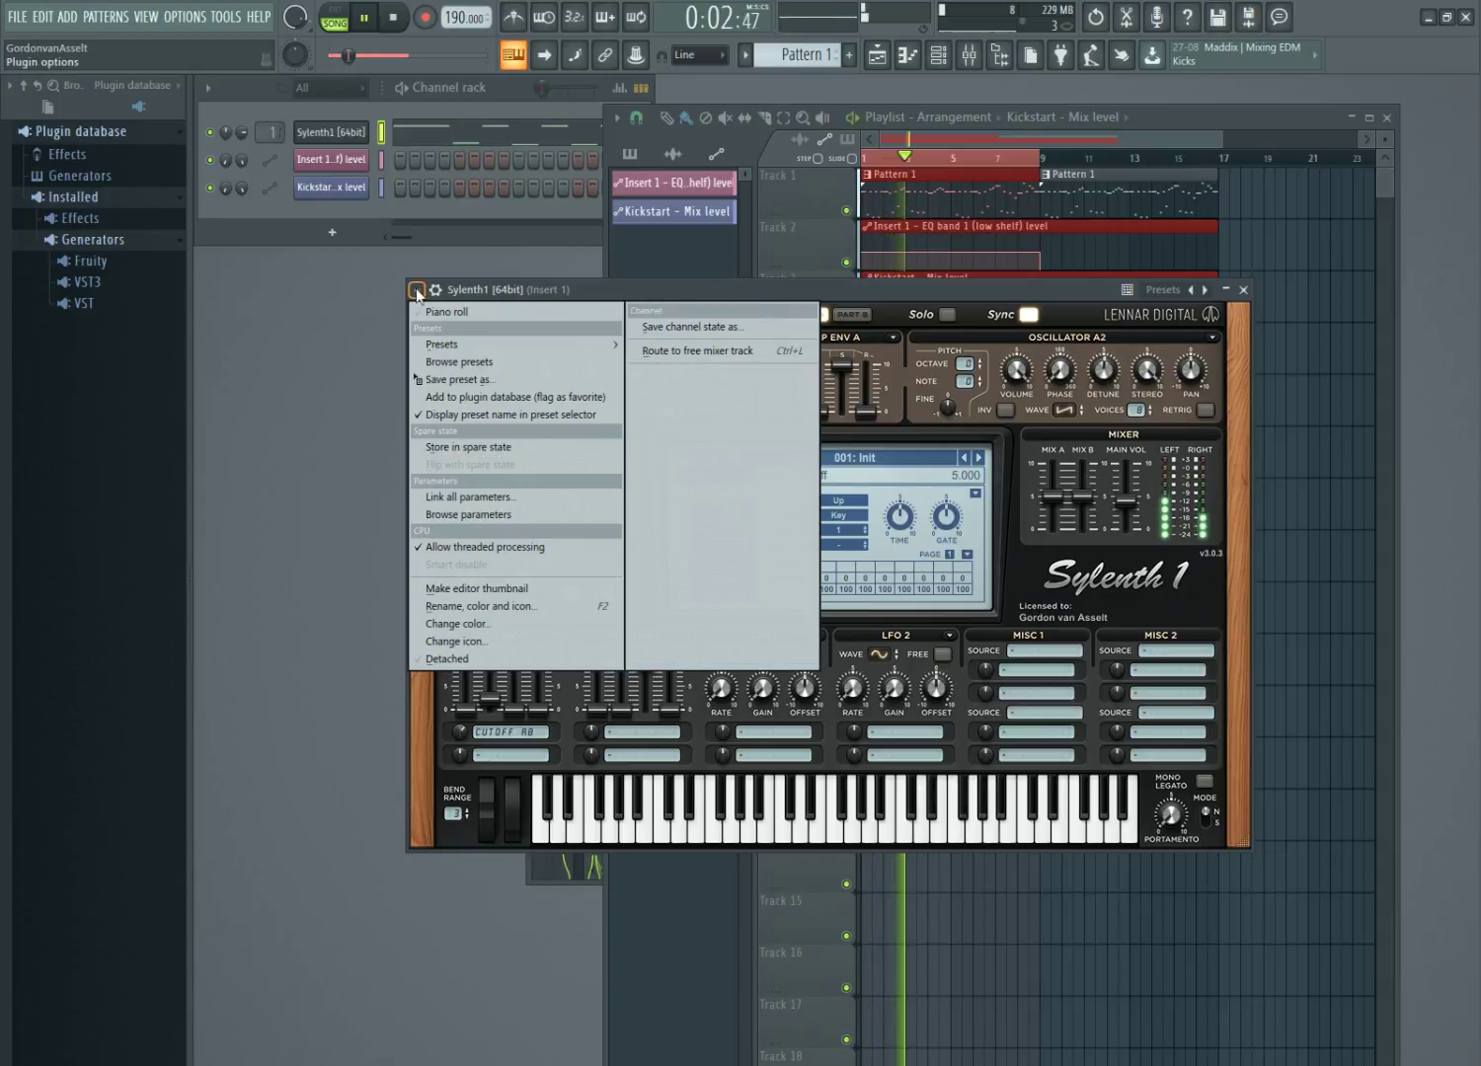
click(476, 517)
scroll(155, 624, down, 3)
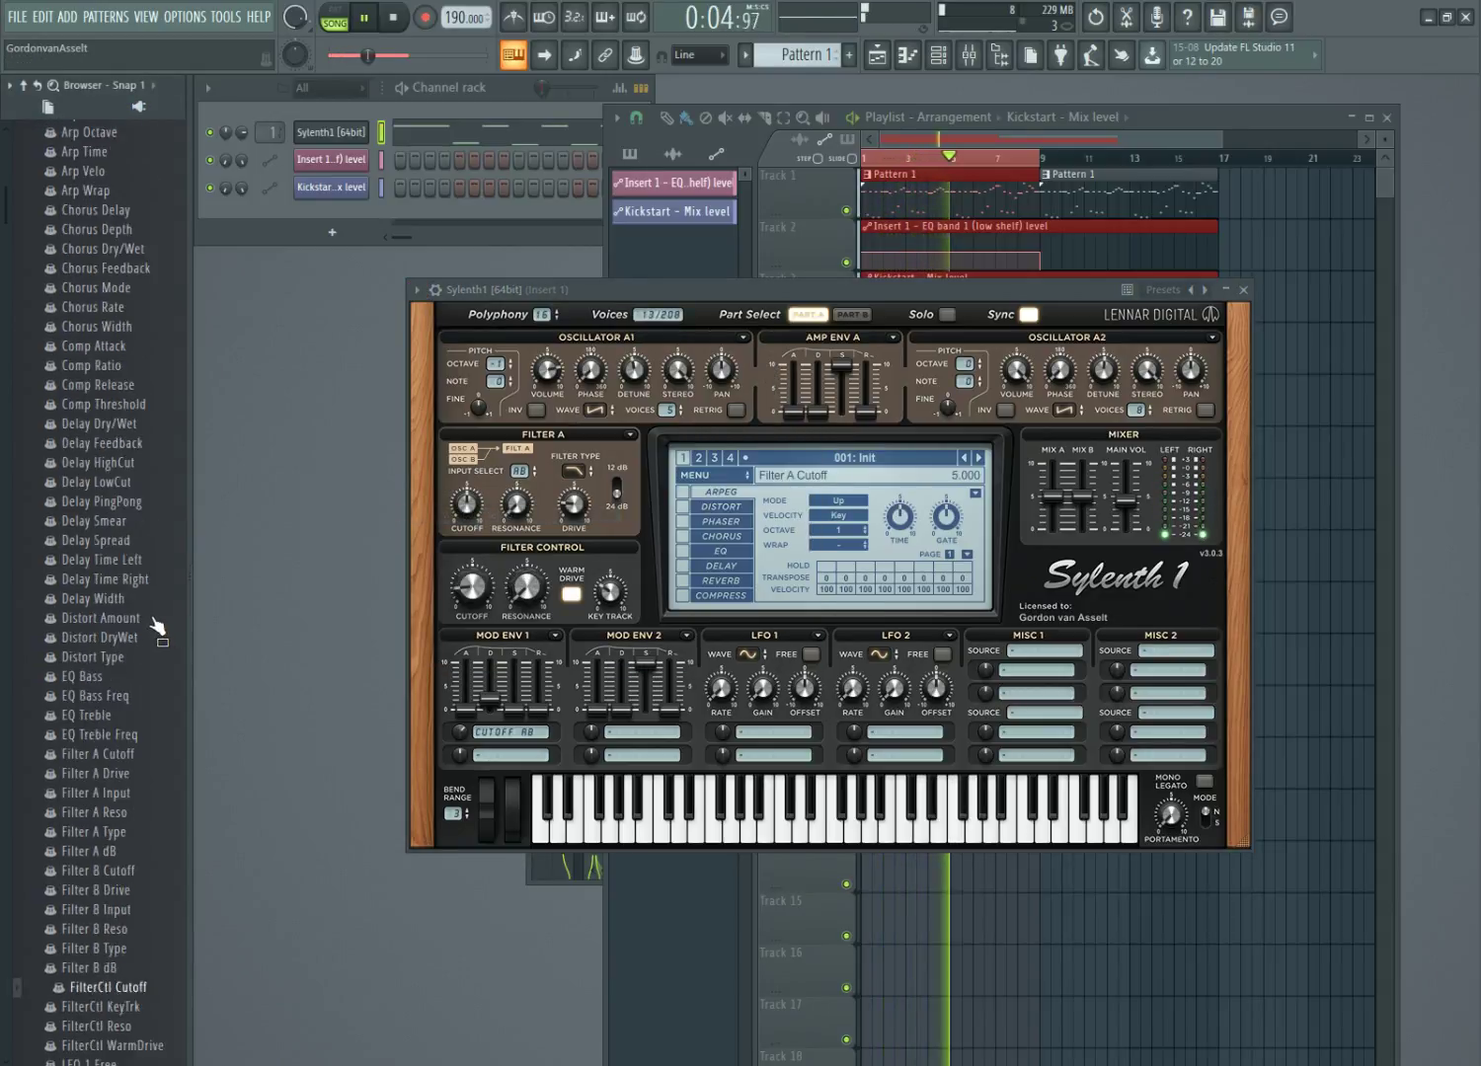
right_click(143, 947)
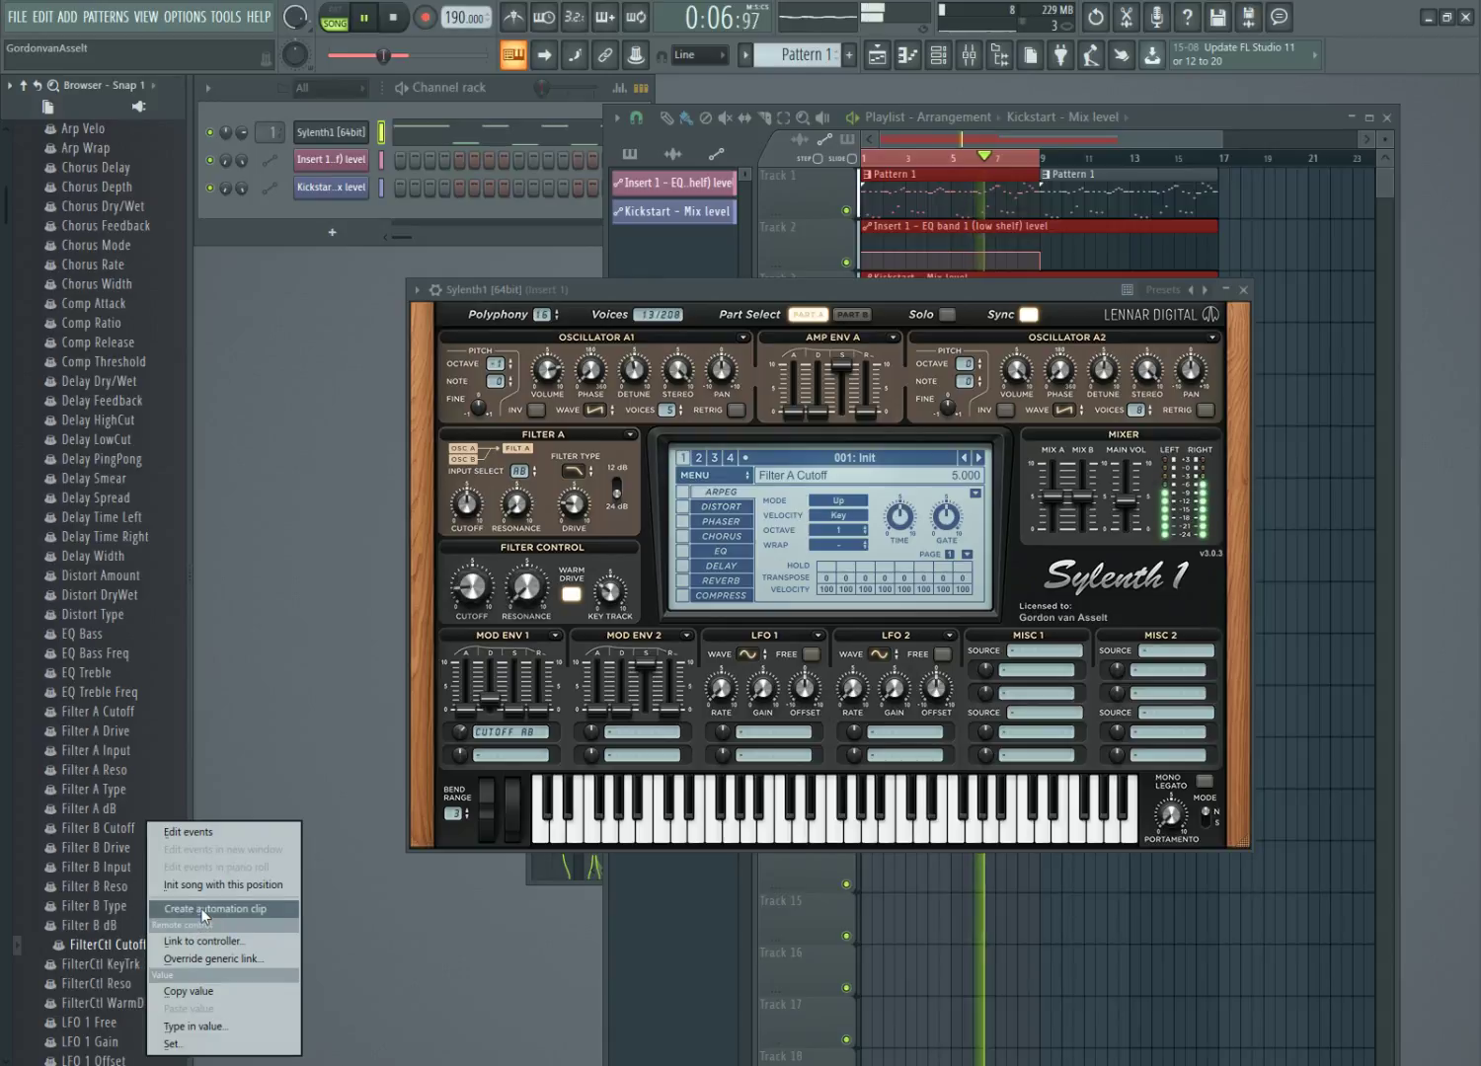
click(198, 914)
right_click(1293, 370)
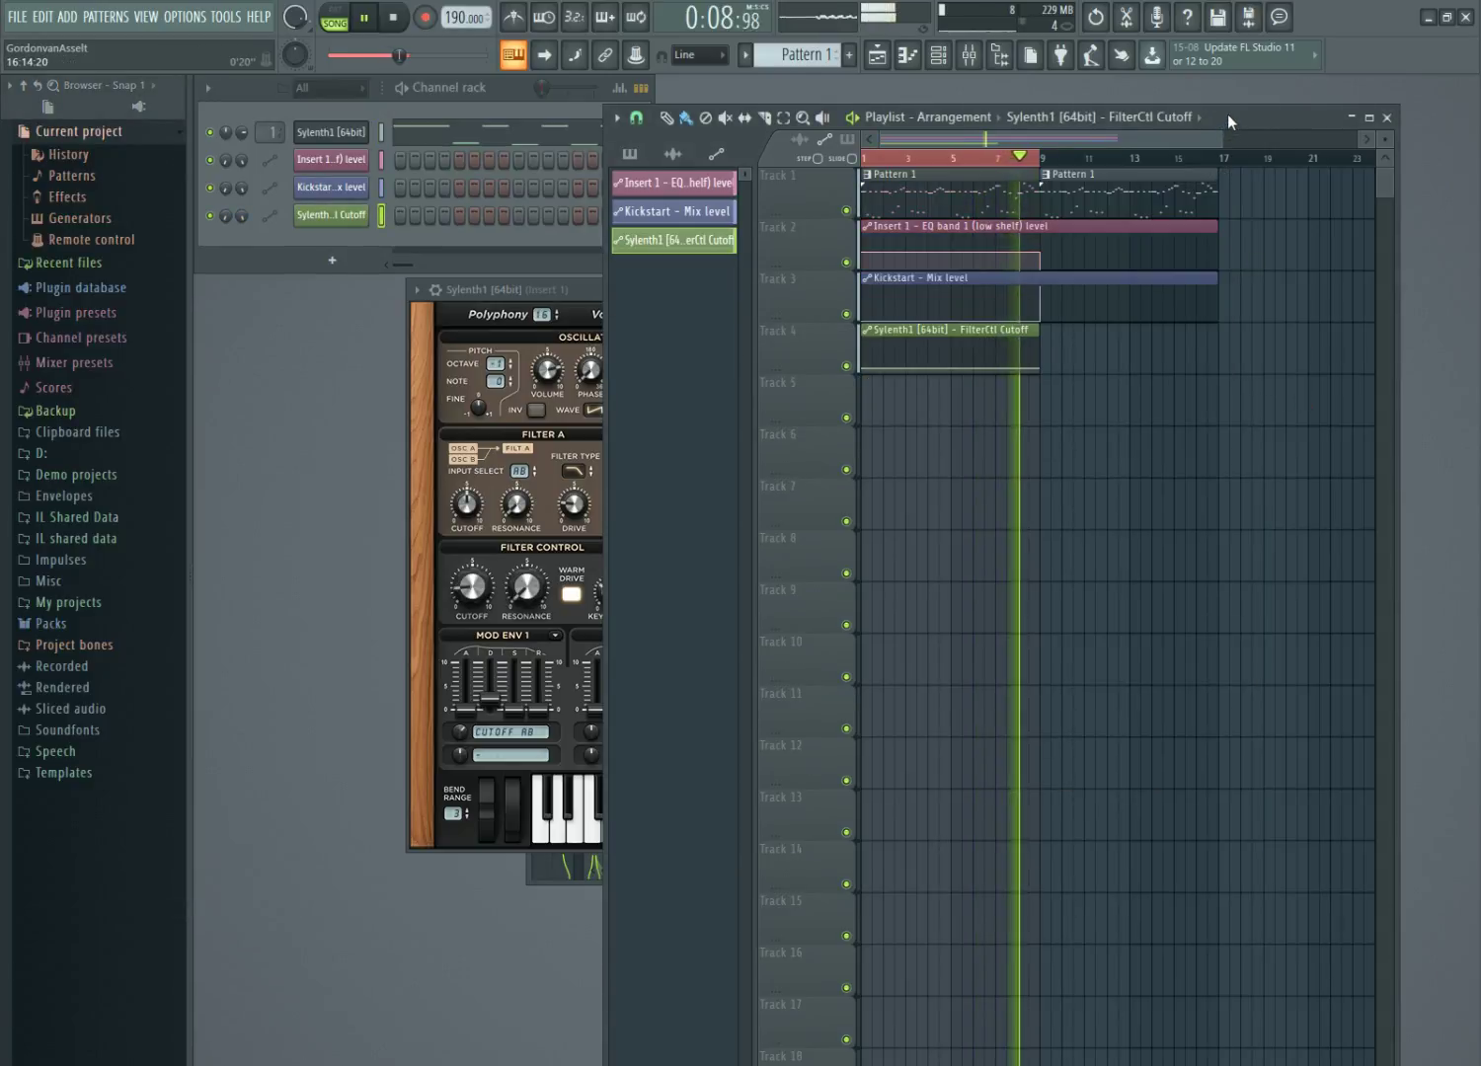
Extend the FilterCtl Cutoff clip past bar 12, shape its level into a curved rise up to bar 9, and play it back.
double_click(1227, 116)
key(space)
drag(802, 337, 954, 318)
right_click(812, 314)
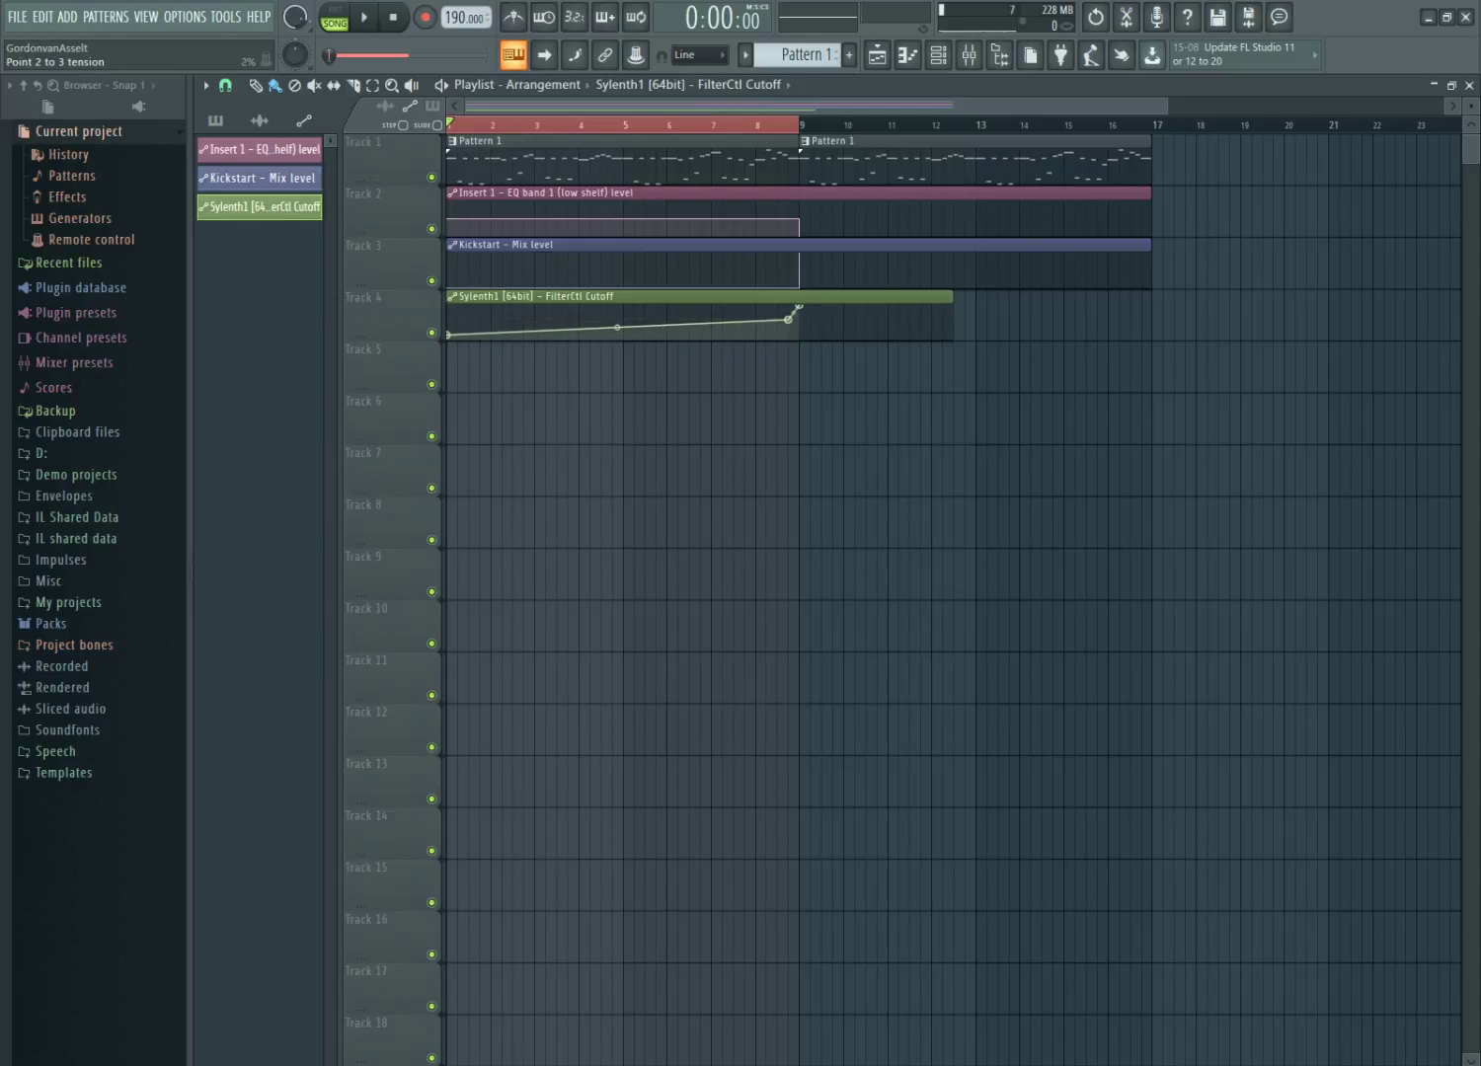
drag(613, 329, 613, 345)
key(space)
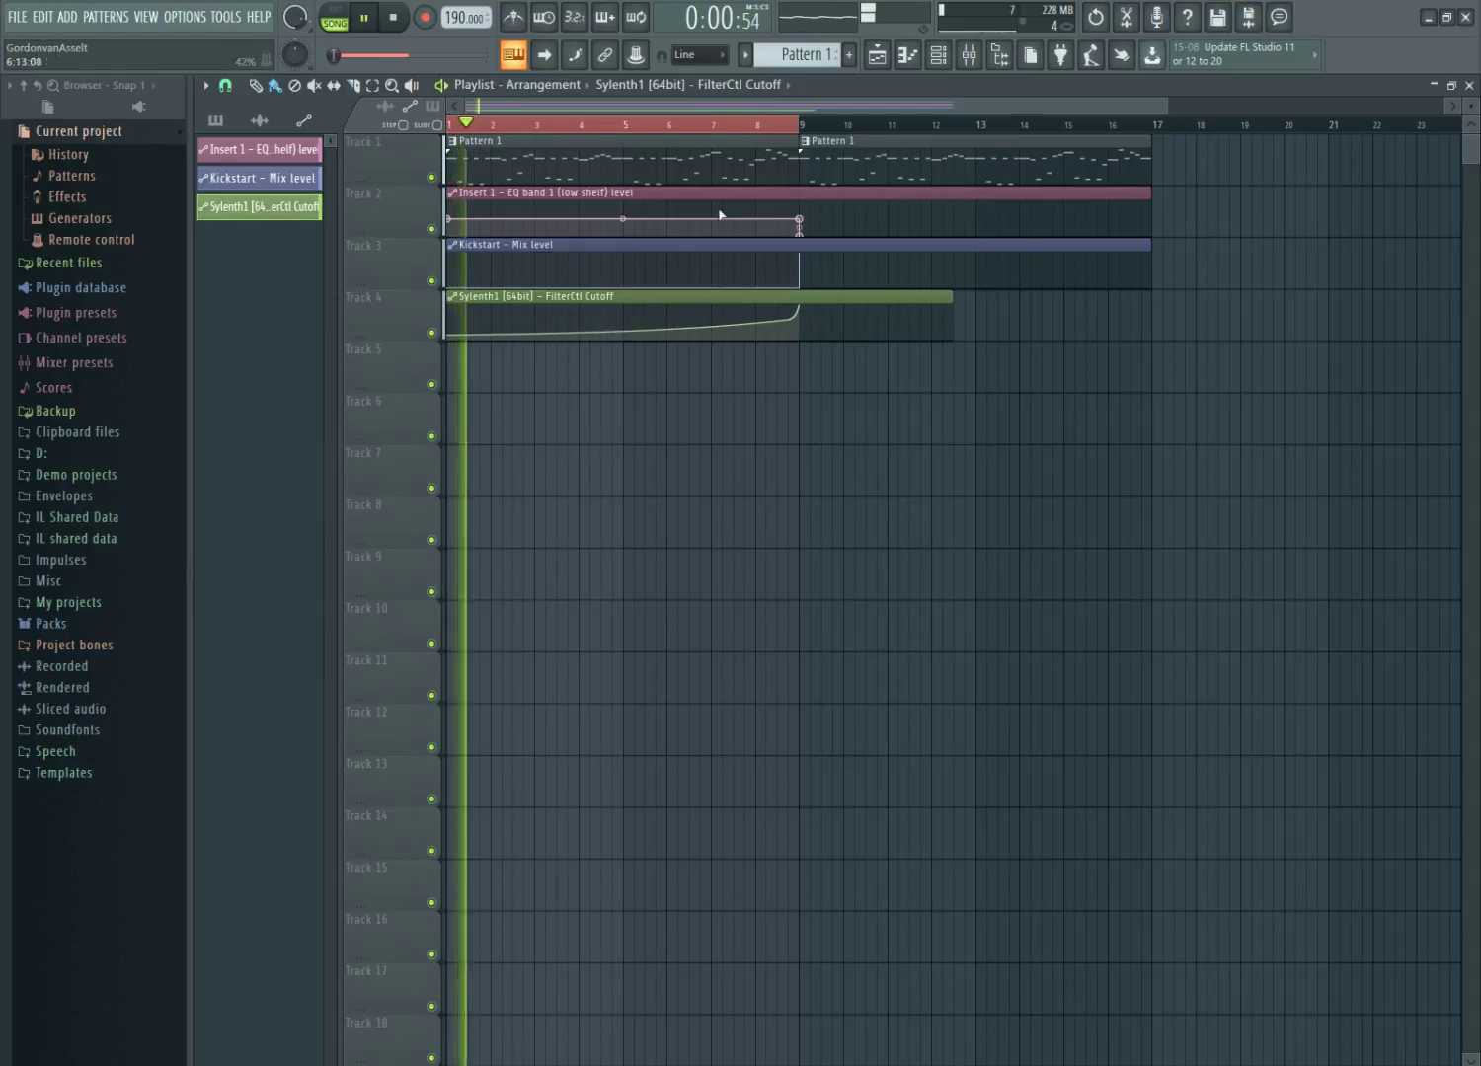
double_click(650, 125)
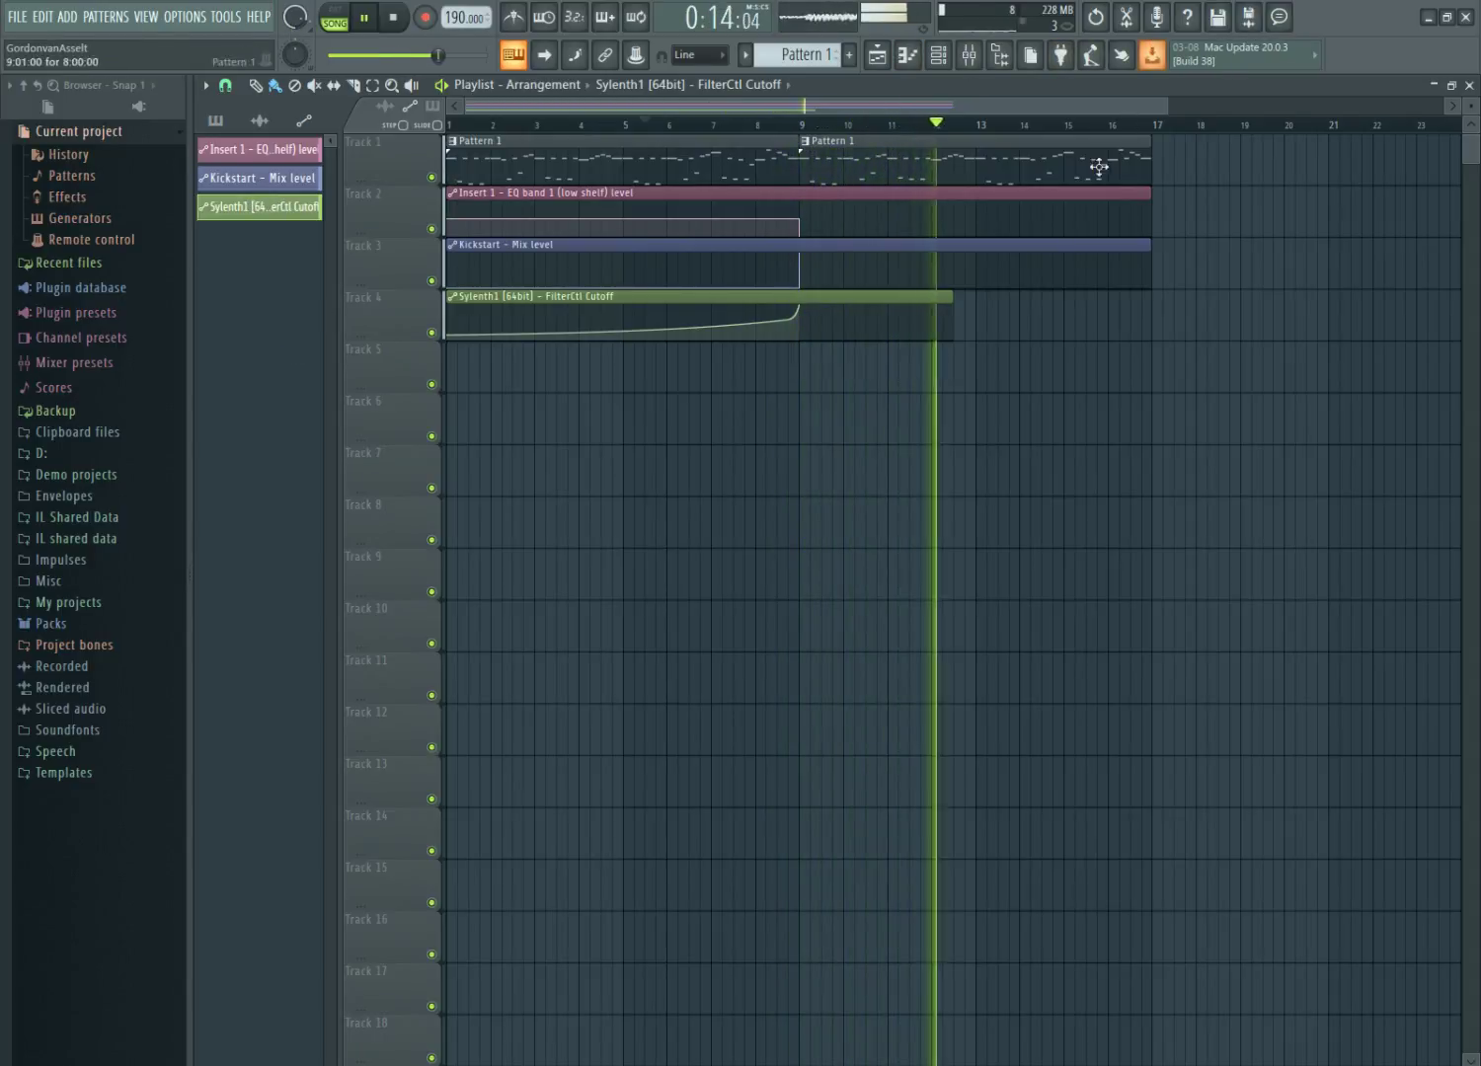
Duplicate the upper melody notes of Pattern 1 one octave higher in the piano roll and play the result.
double_click(939, 152)
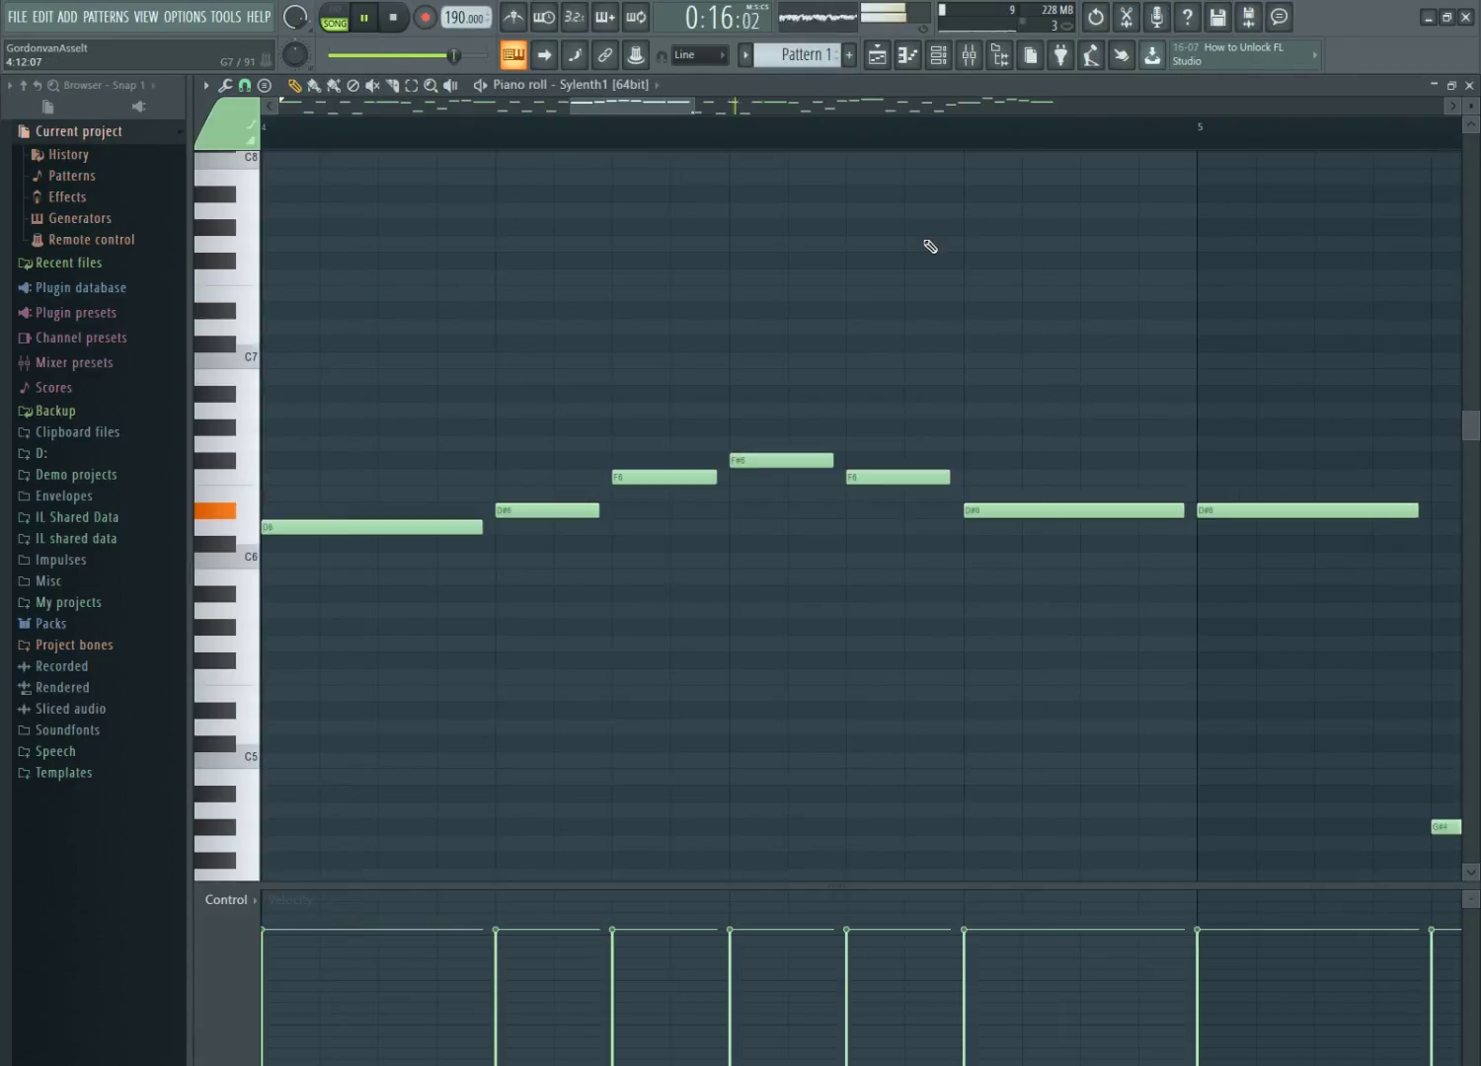
key(ctrl+a)
key(ctrl+Down)
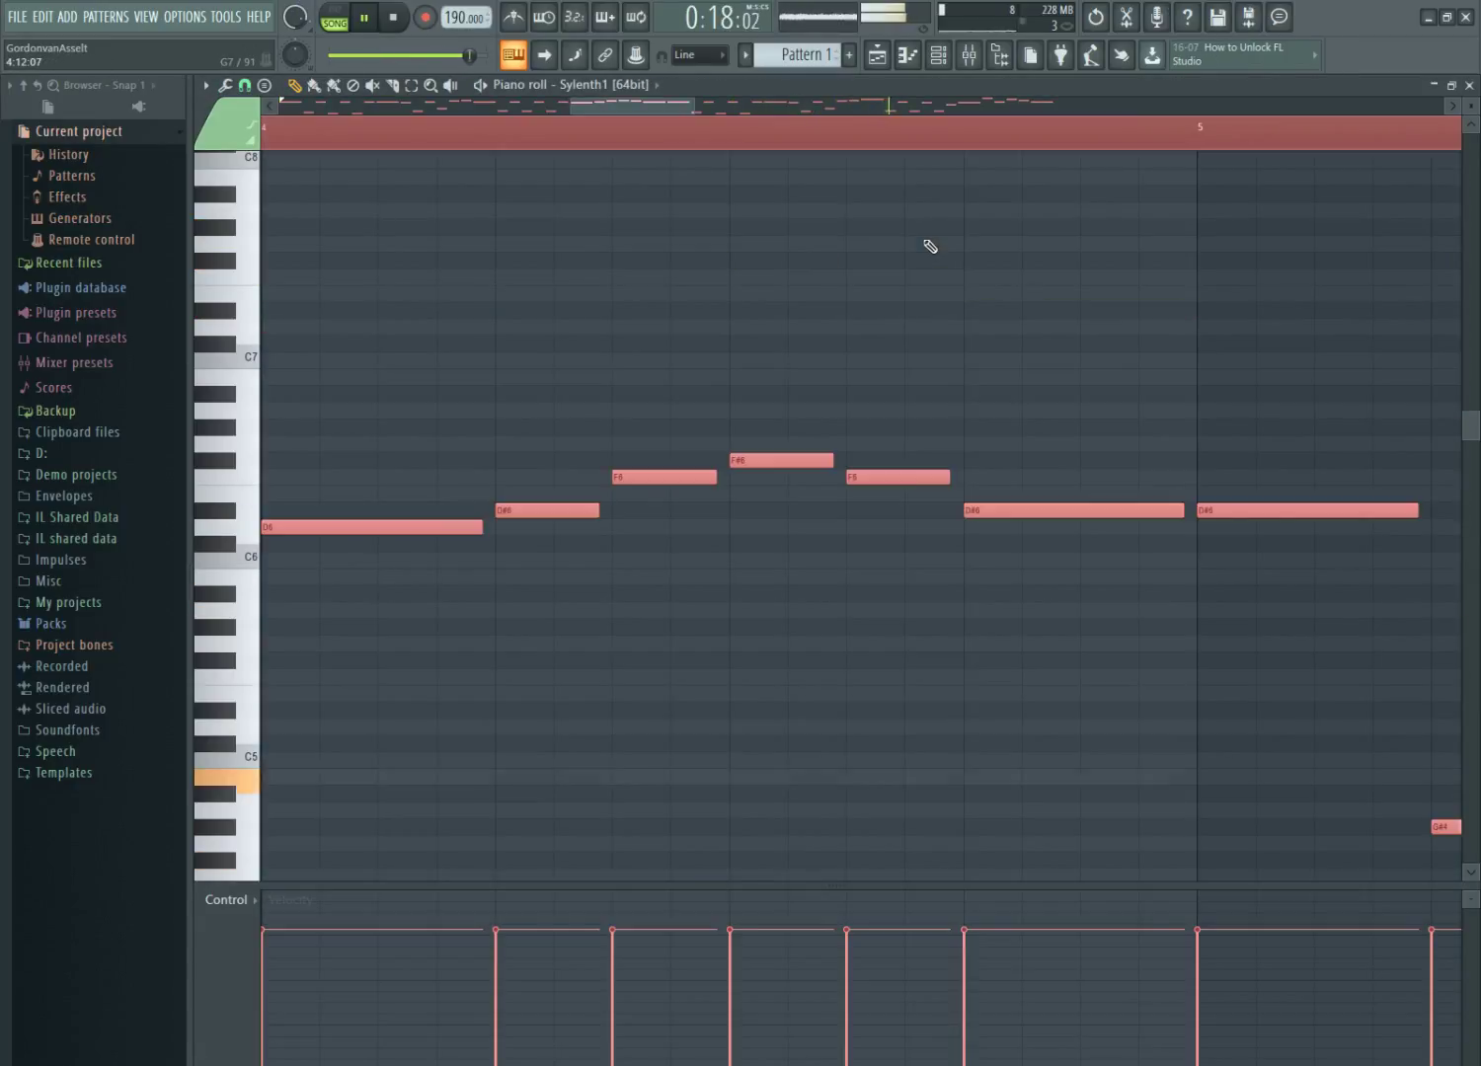
scroll(648, 100, down, 5)
scroll(648, 100, down, 5)
key(space)
scroll(650, 100, up, 3)
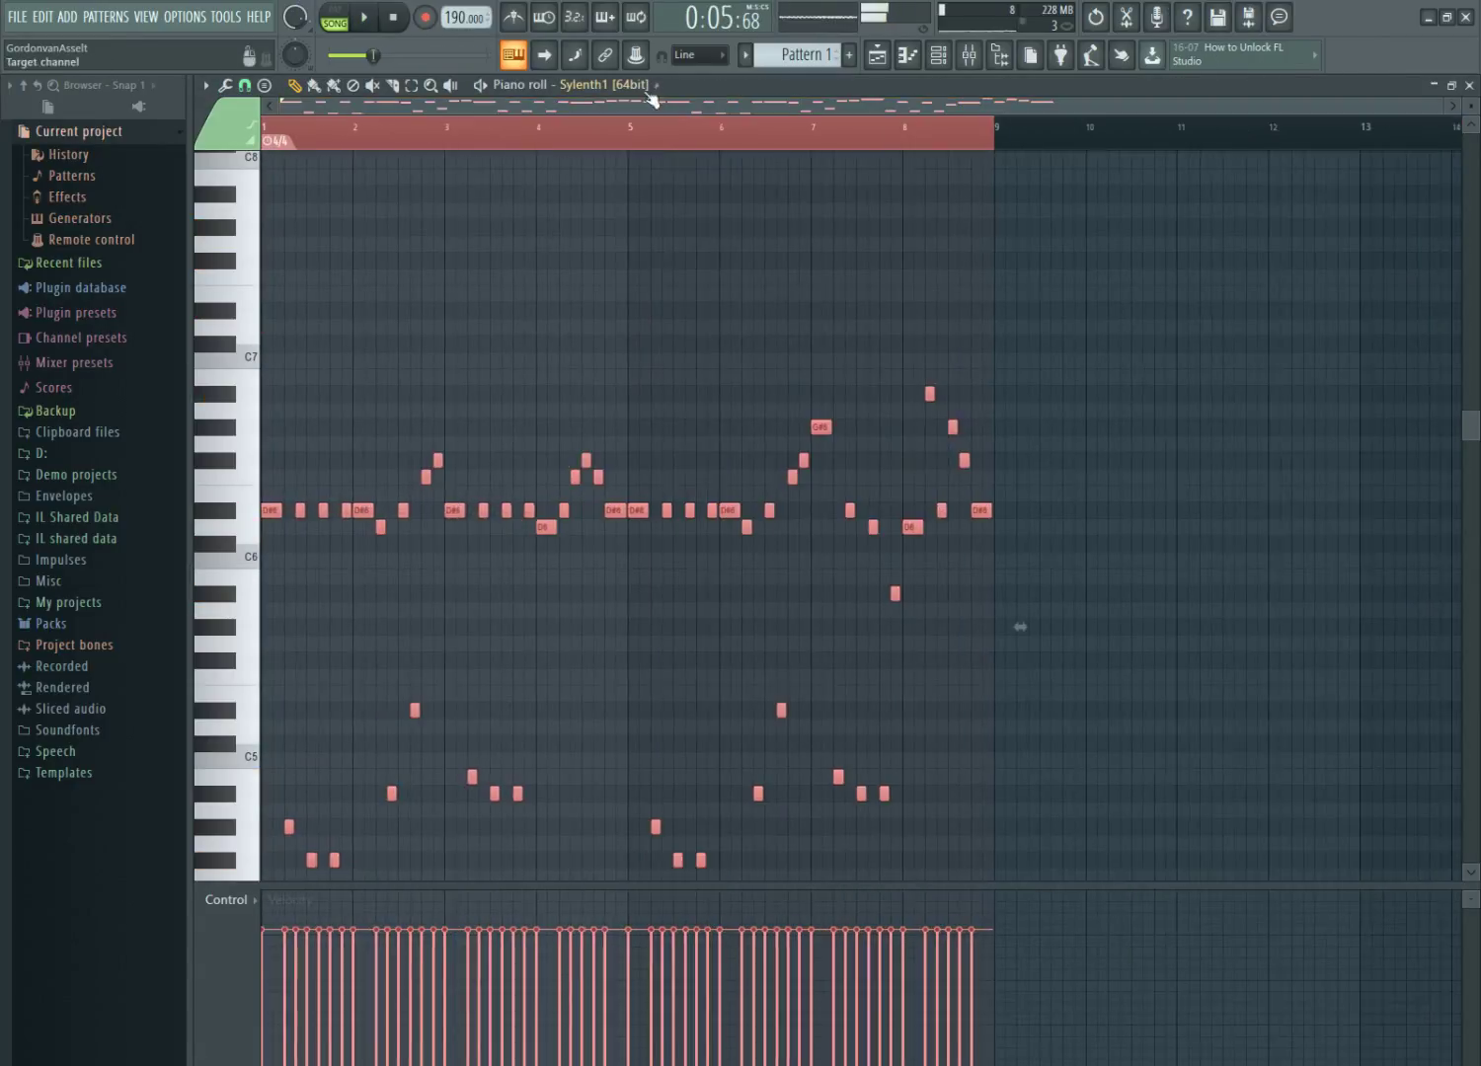
drag(1229, 609, 134, 288)
key(ctrl+c)
key(ctrl+v)
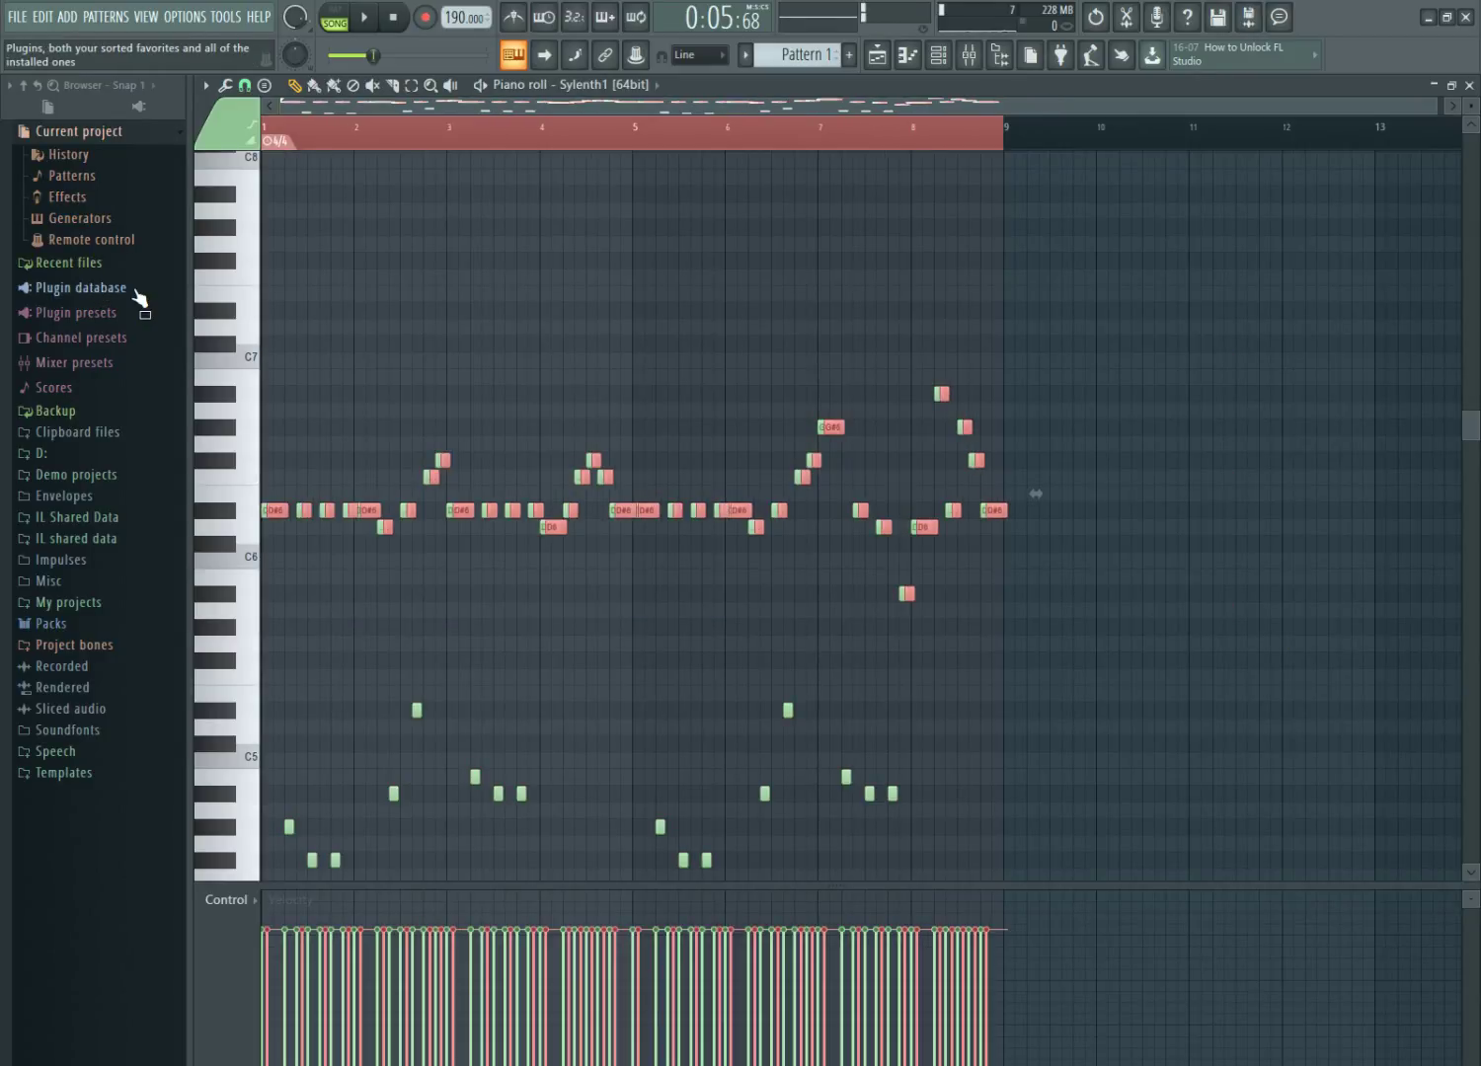
key(shift+Up)
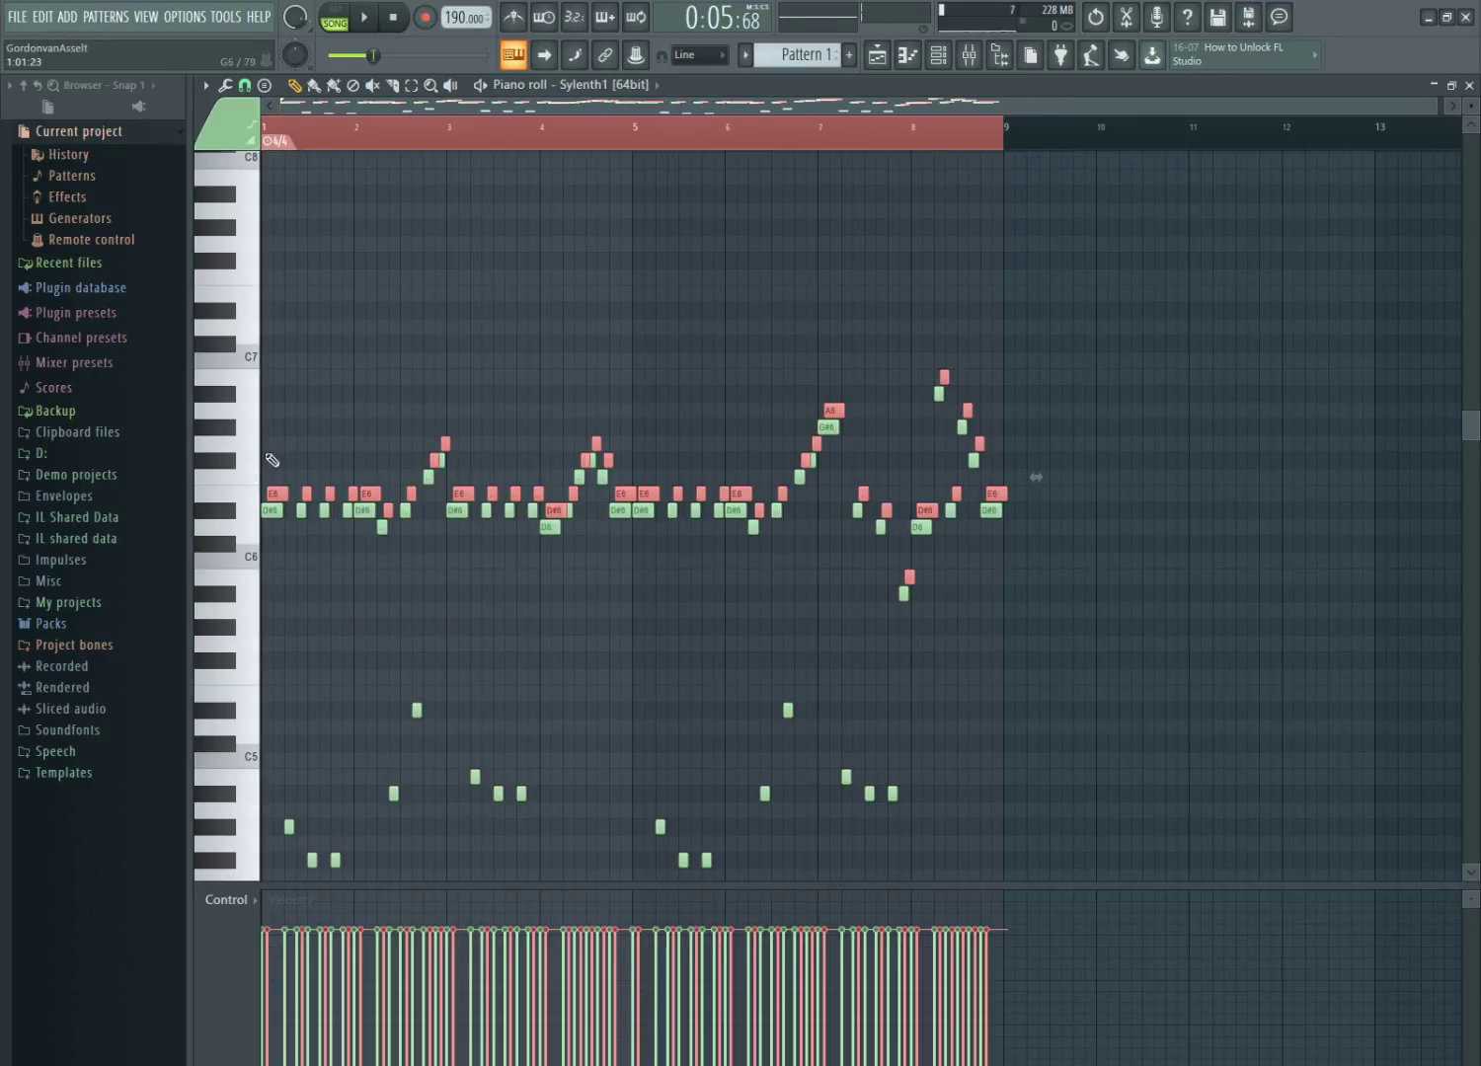
drag(273, 501, 85, 302)
key(space)
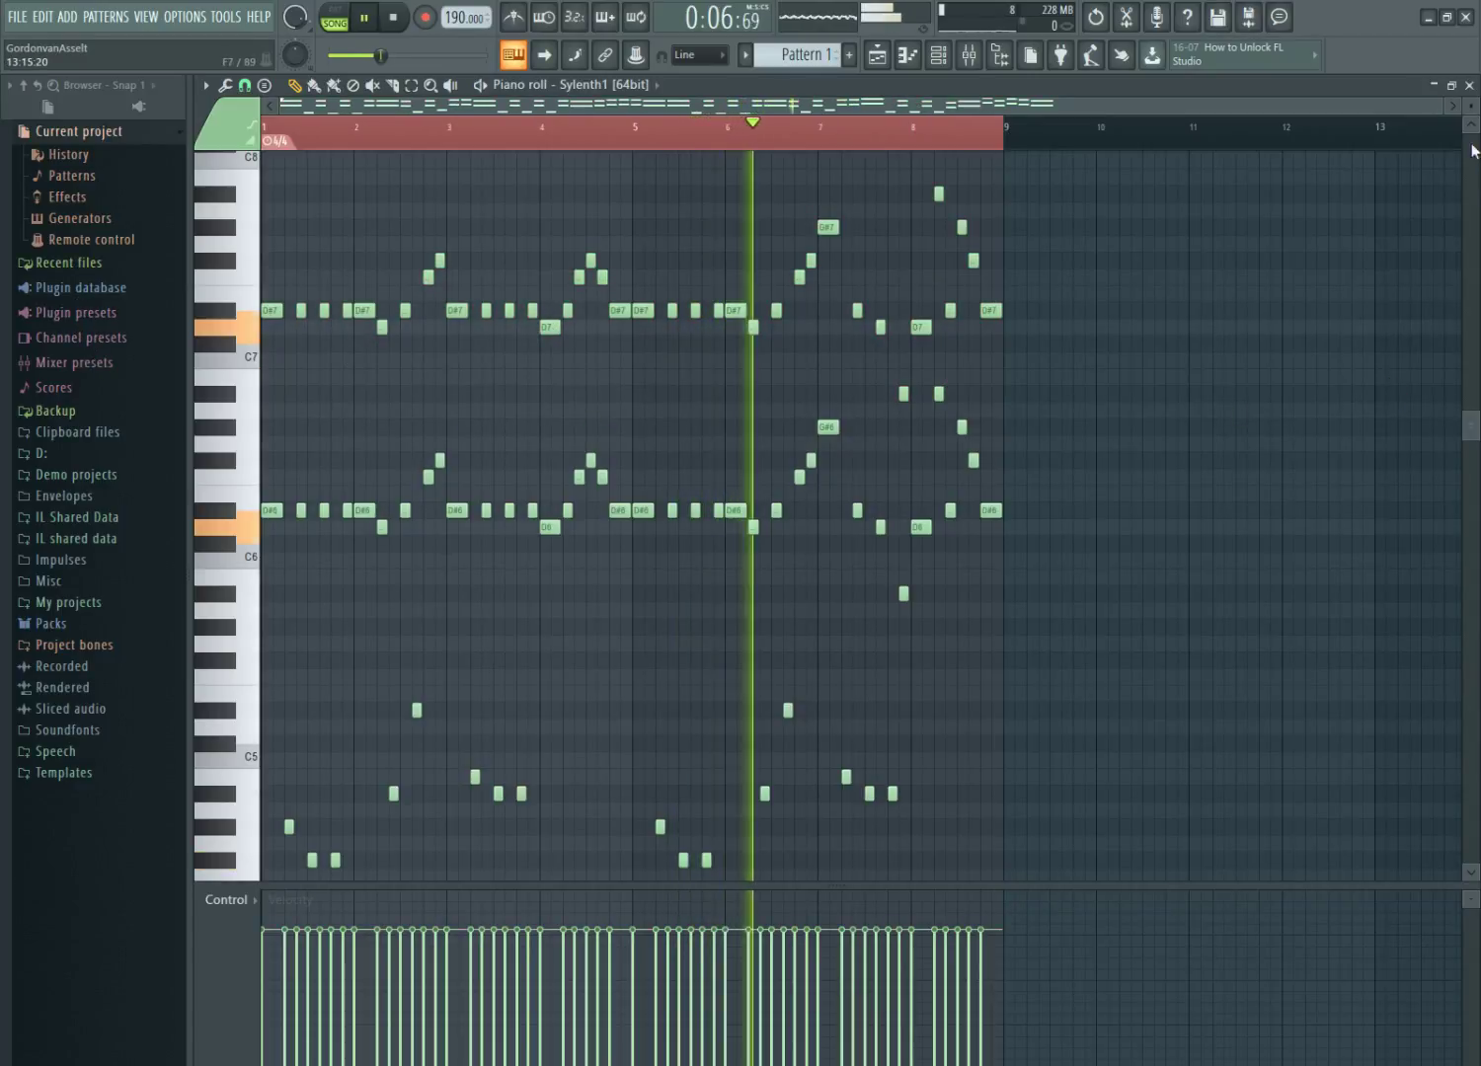
Return to the Playlist and play the arrangement from the start through the transition at bar 9.
key(F5)
key(space)
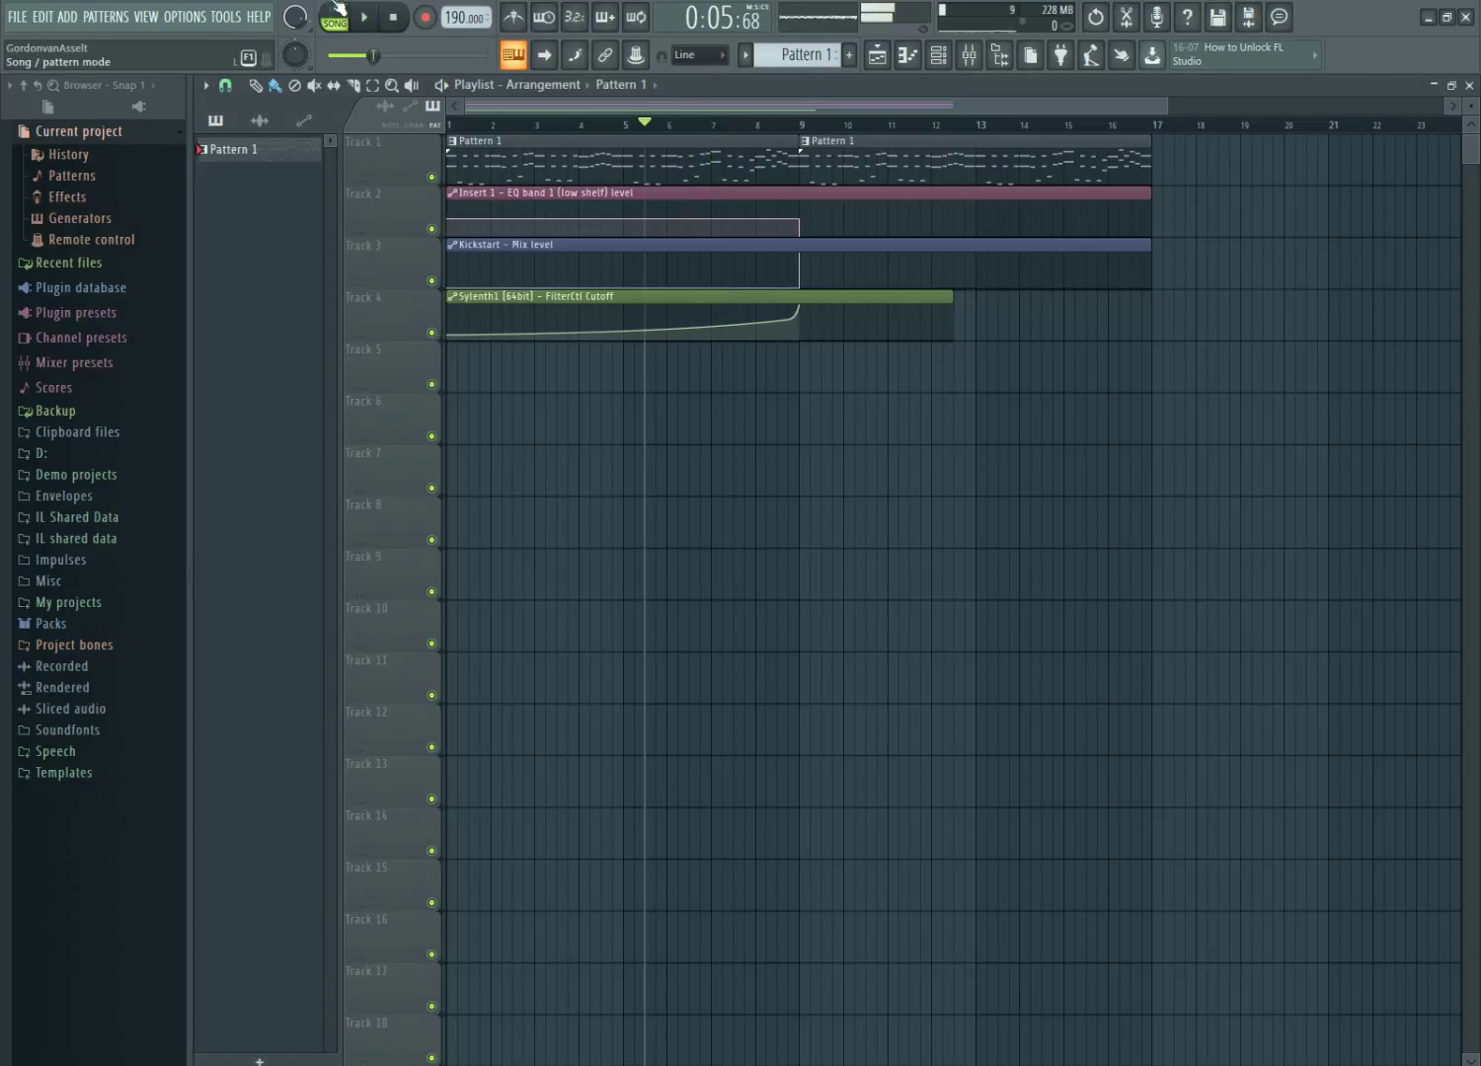
click(393, 17)
key(space)
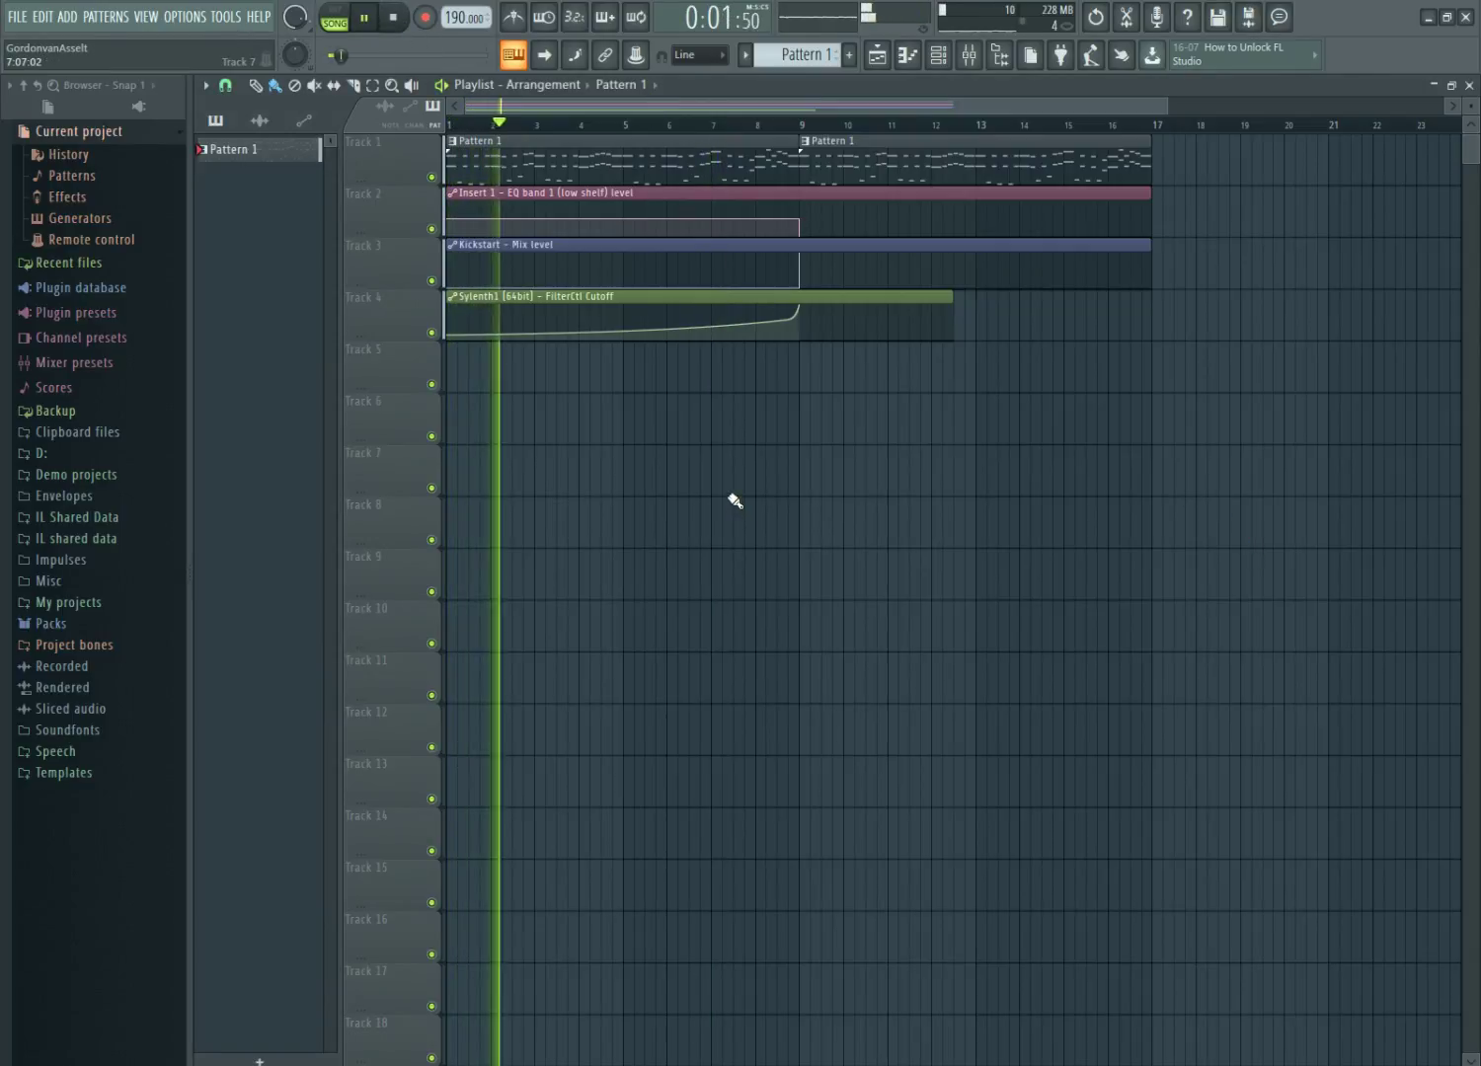
click(151, 17)
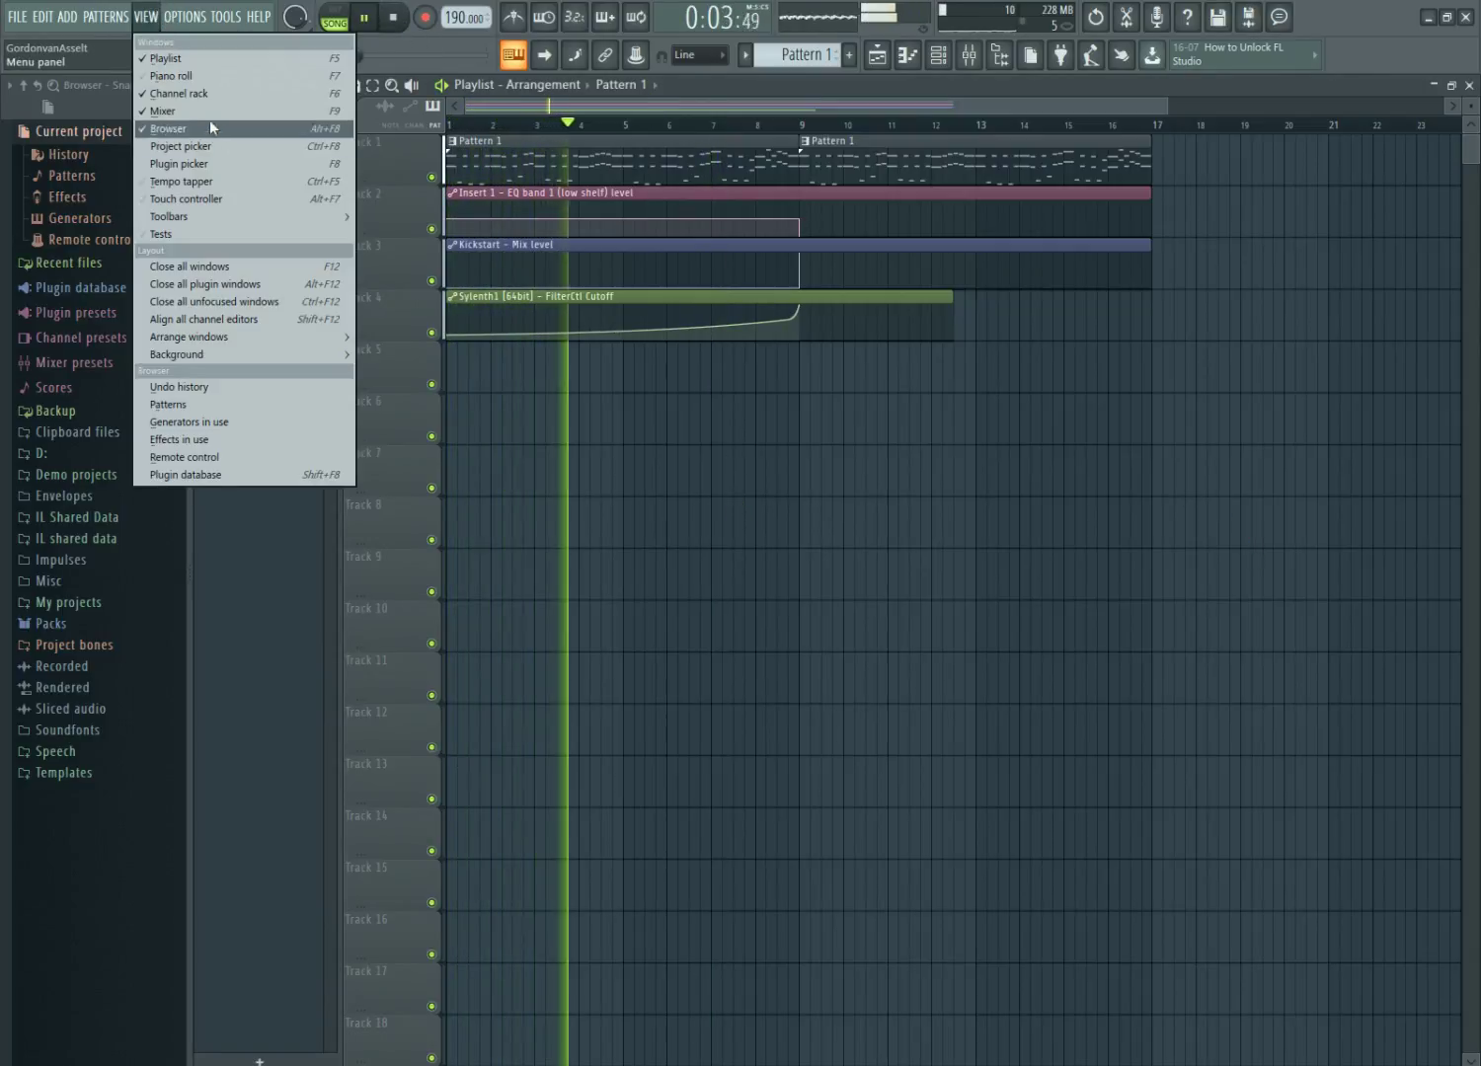
click(223, 94)
right_click(691, 399)
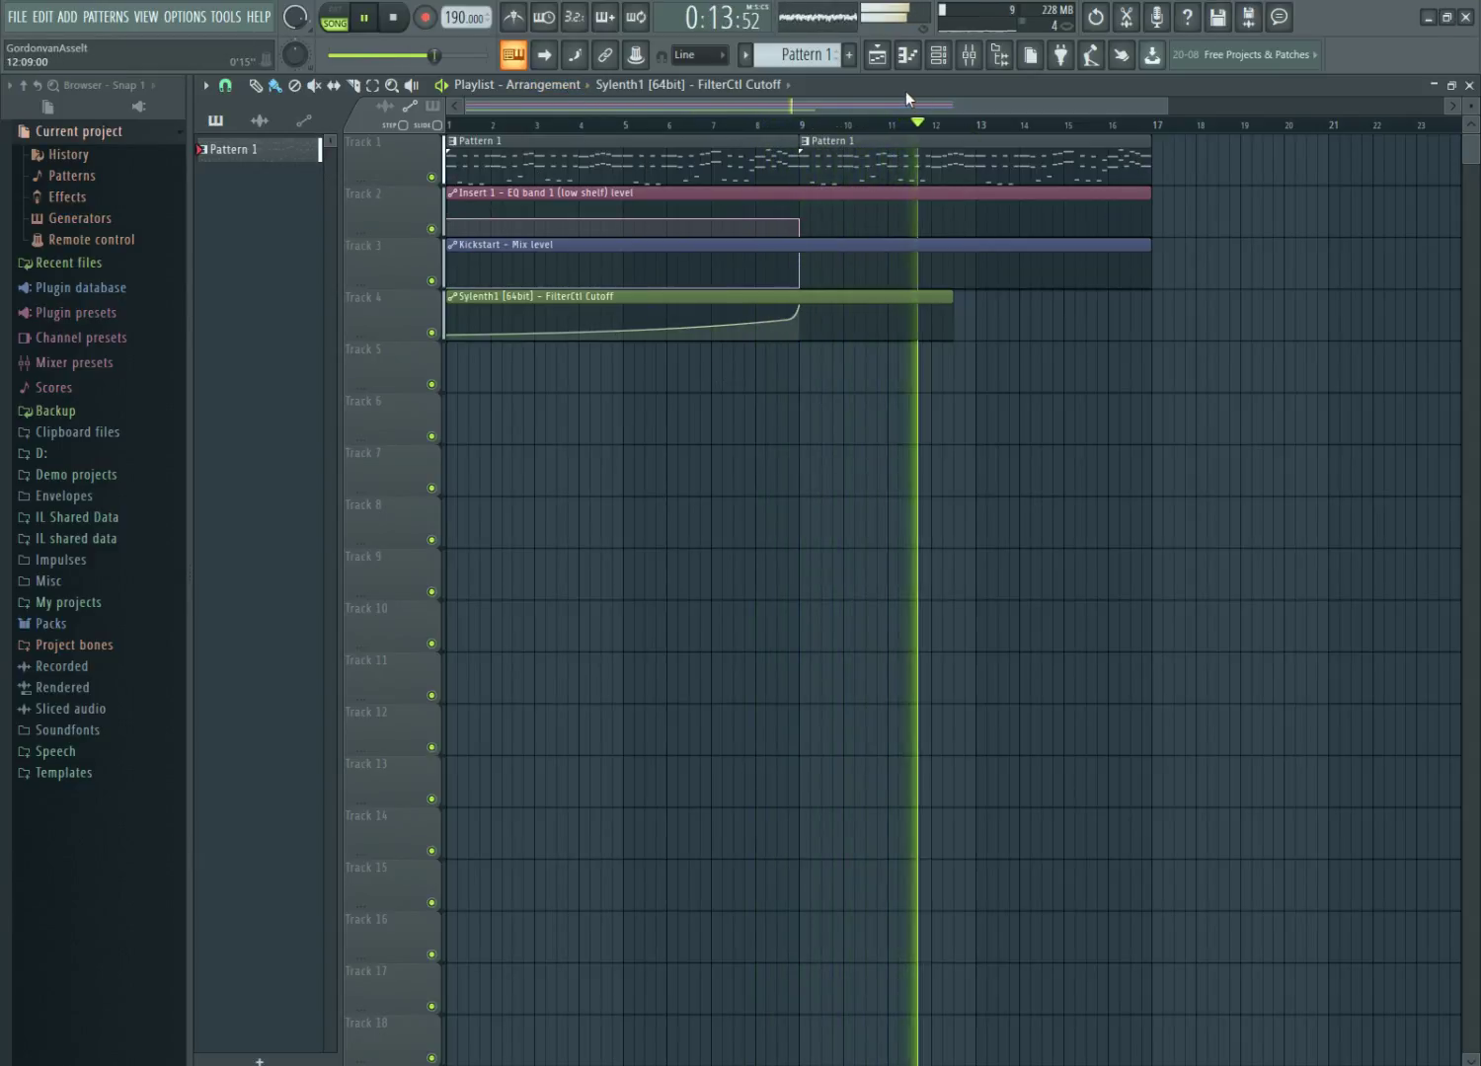
drag(909, 104, 1092, 107)
key(space)
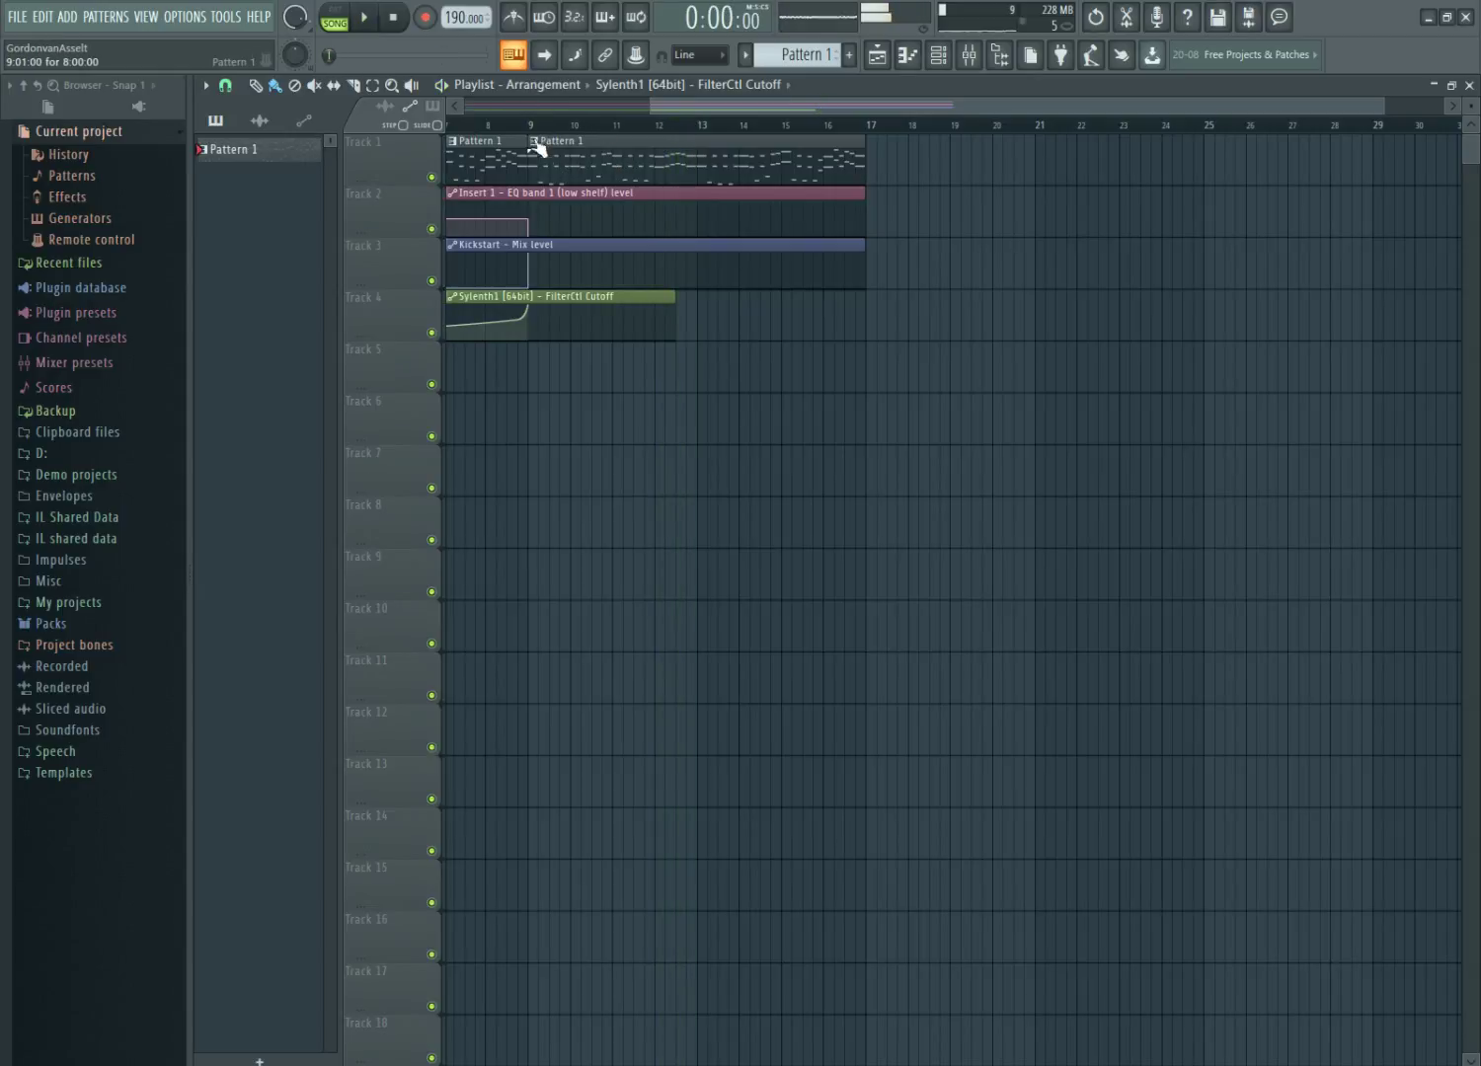
Raise the decay time of Fruity Reeverb 2 on the Delay mixer track.
click(146, 17)
click(183, 110)
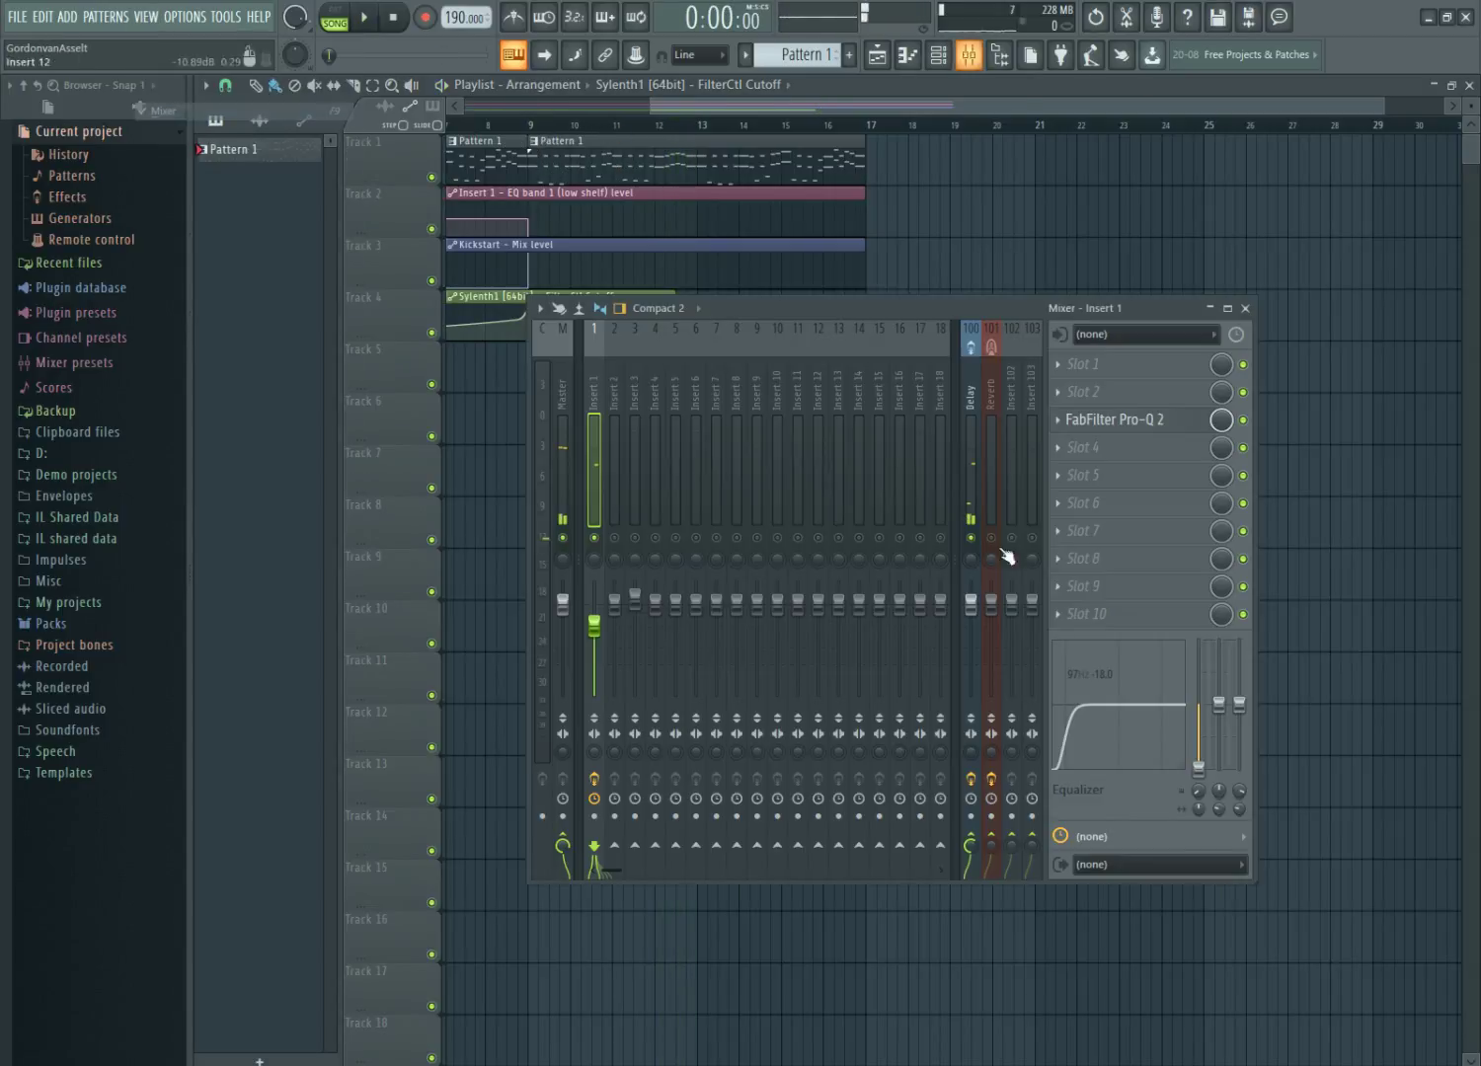
click(973, 487)
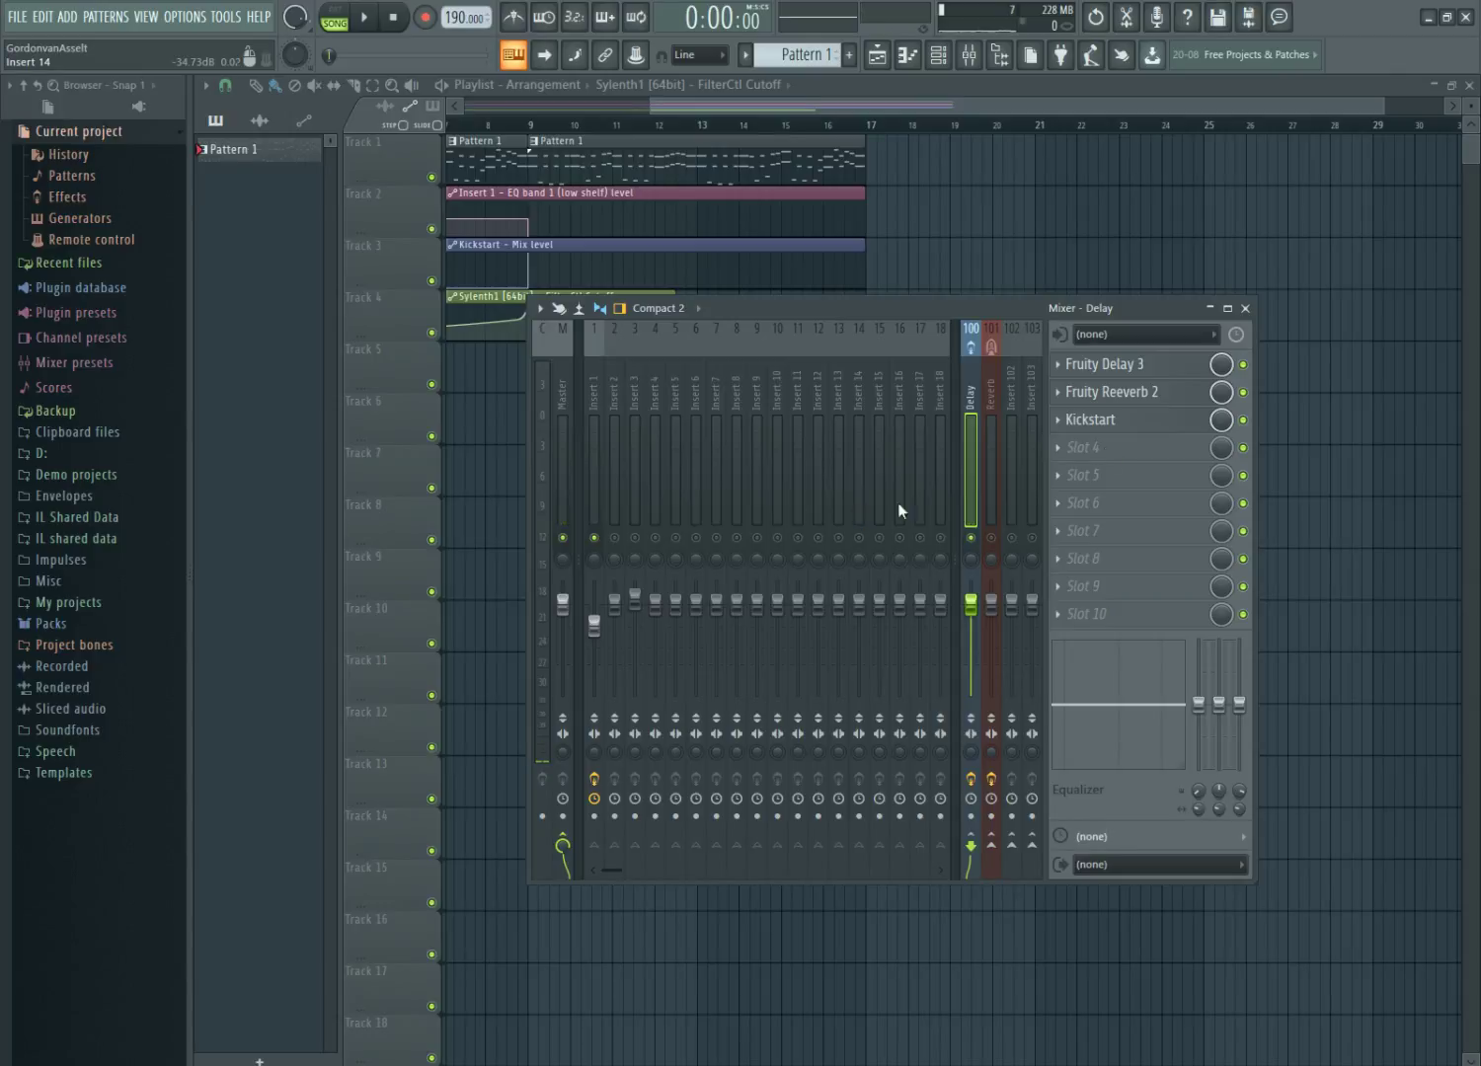
click(1145, 394)
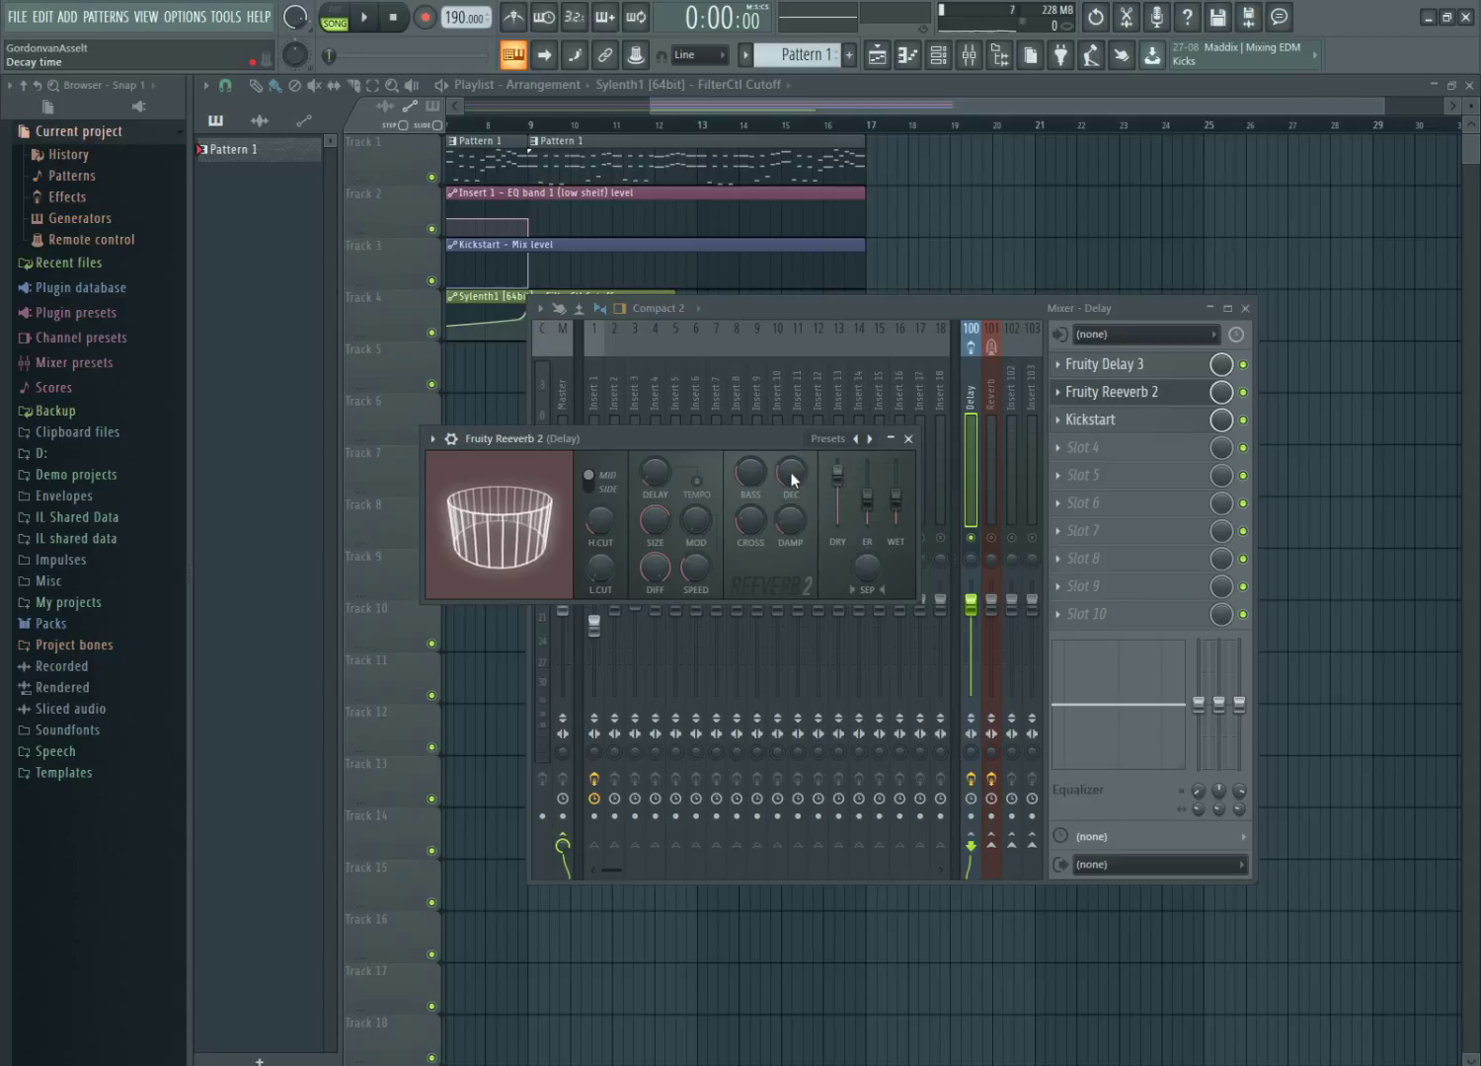
mouse_move(792, 476)
mouse_down()
mouse_move(792, 435)
mouse_move(792, 458)
mouse_up()
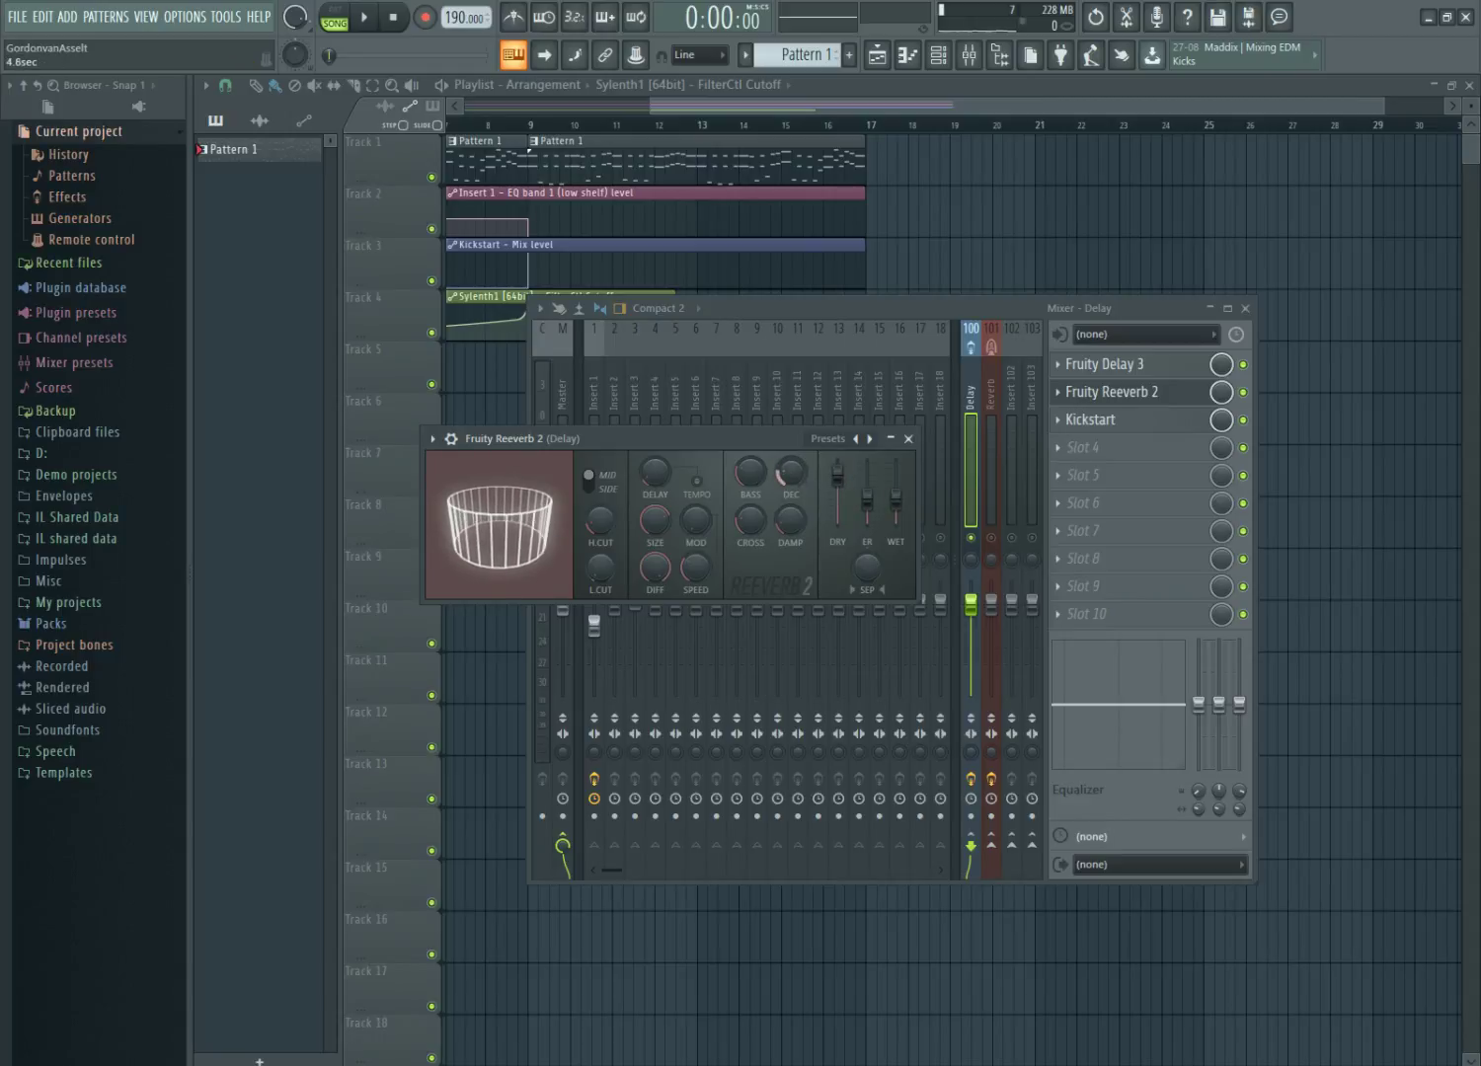
click(908, 439)
Review Fruity Delay 3's settings on the Delay track and Insert 1's effects, and return to the start of the Playlist.
click(1160, 372)
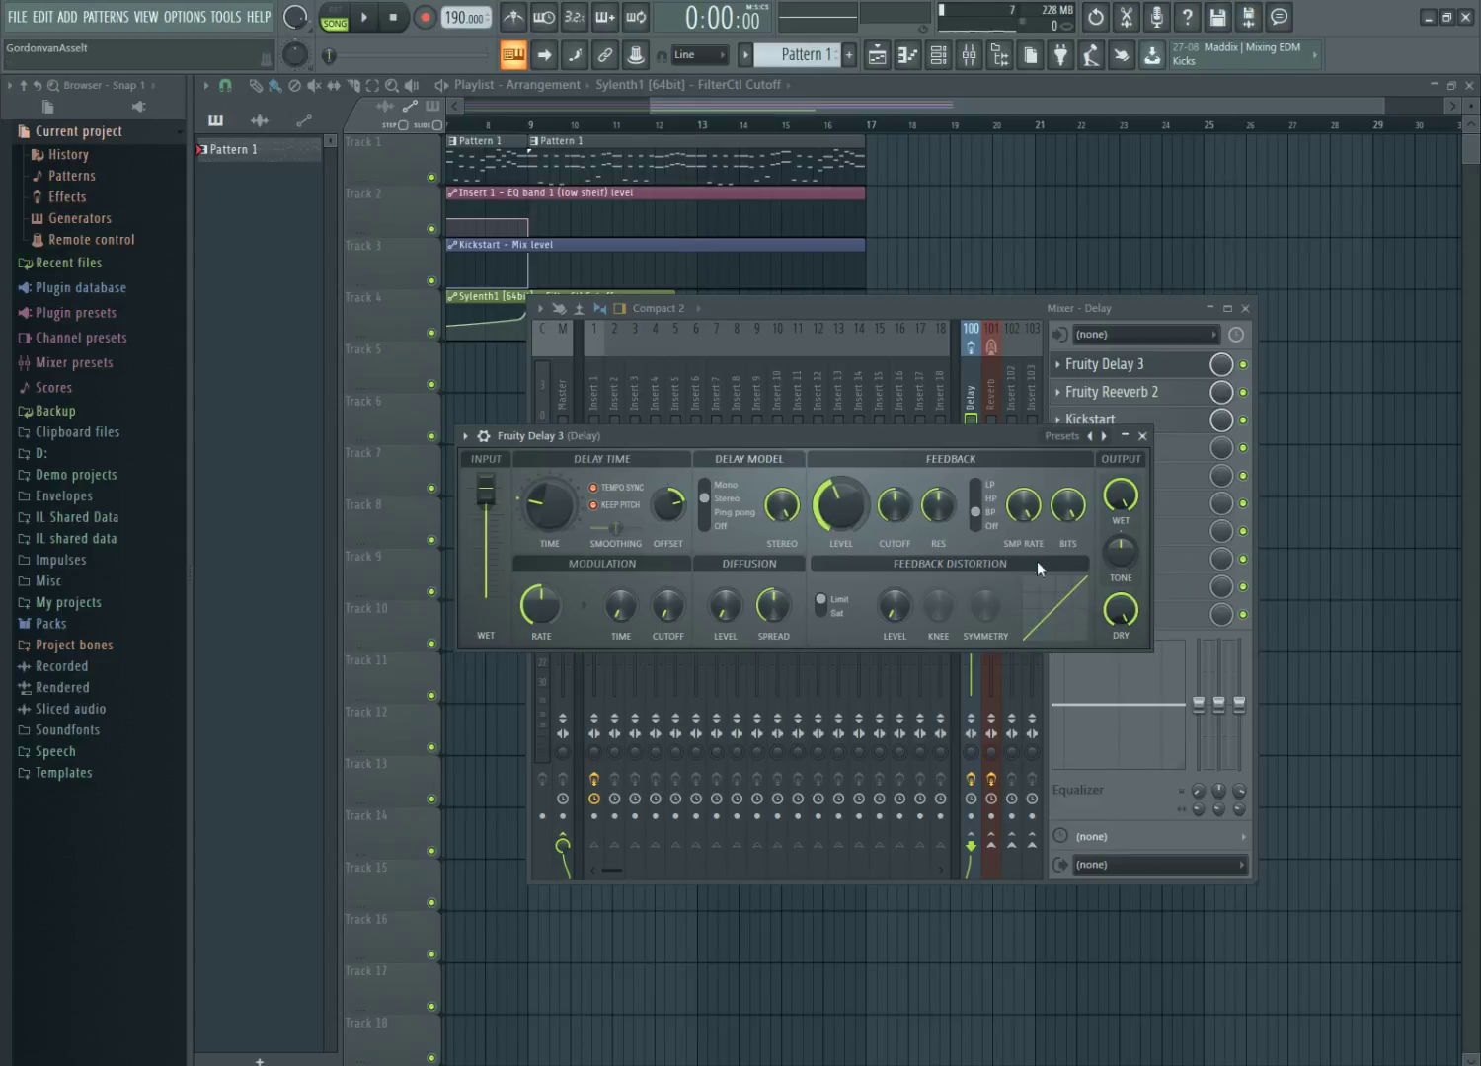
click(1142, 437)
drag(976, 309, 971, 321)
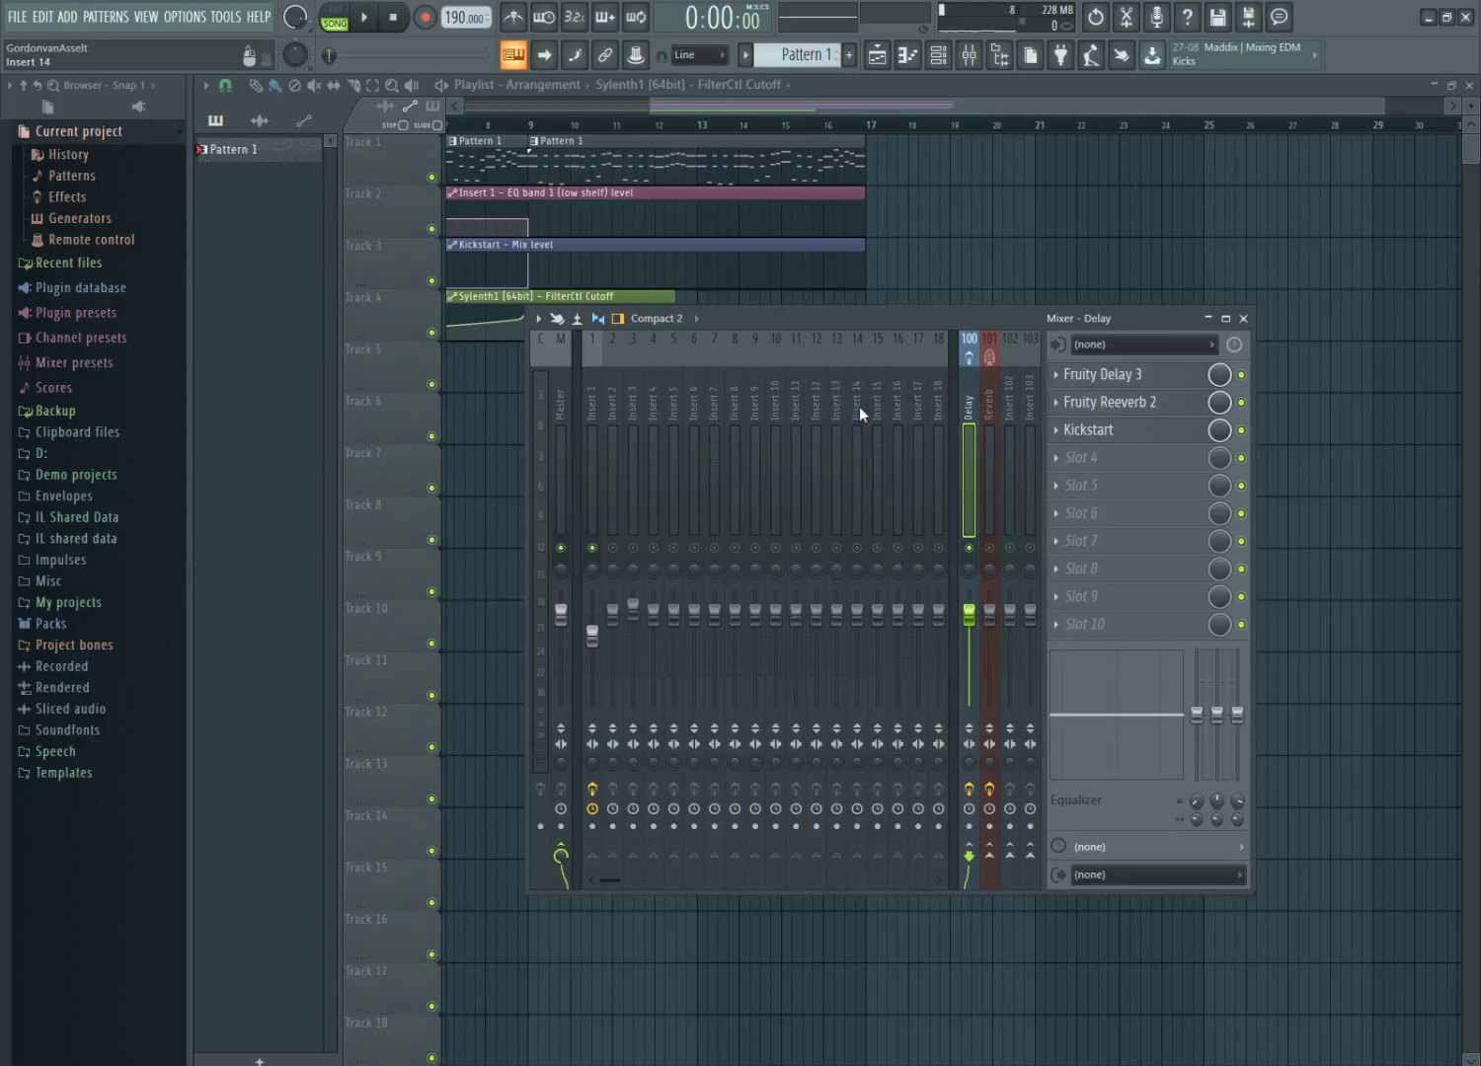
click(593, 477)
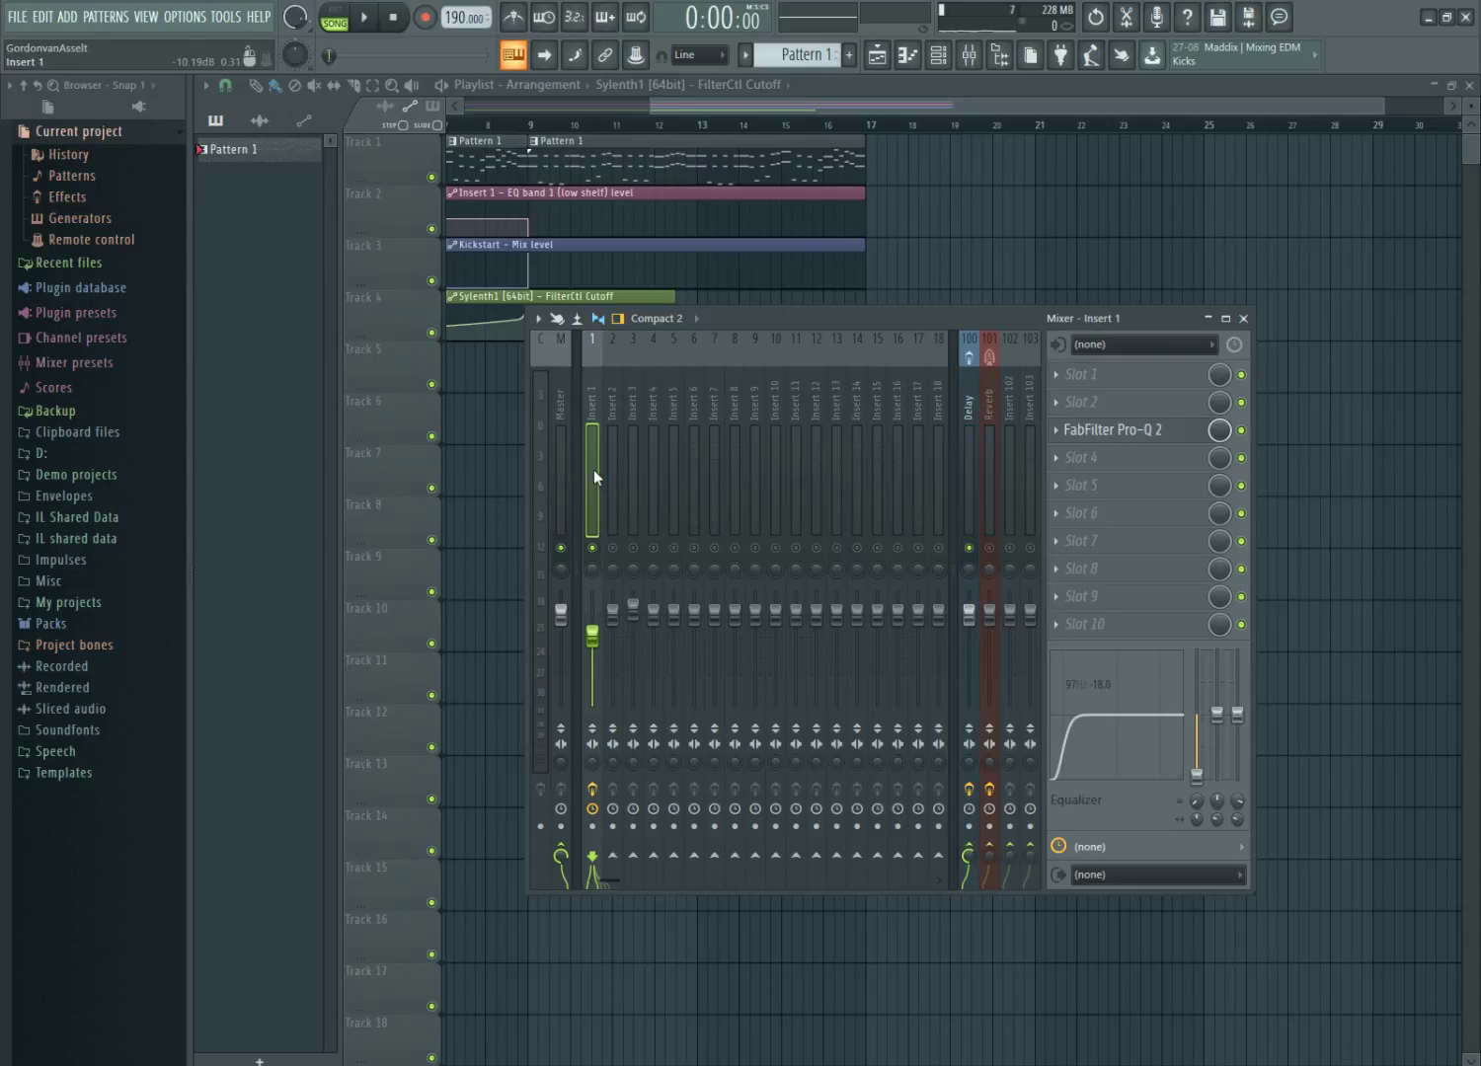
click(1244, 319)
mouse_move(922, 105)
mouse_down()
mouse_move(691, 110)
mouse_move(929, 104)
mouse_up()
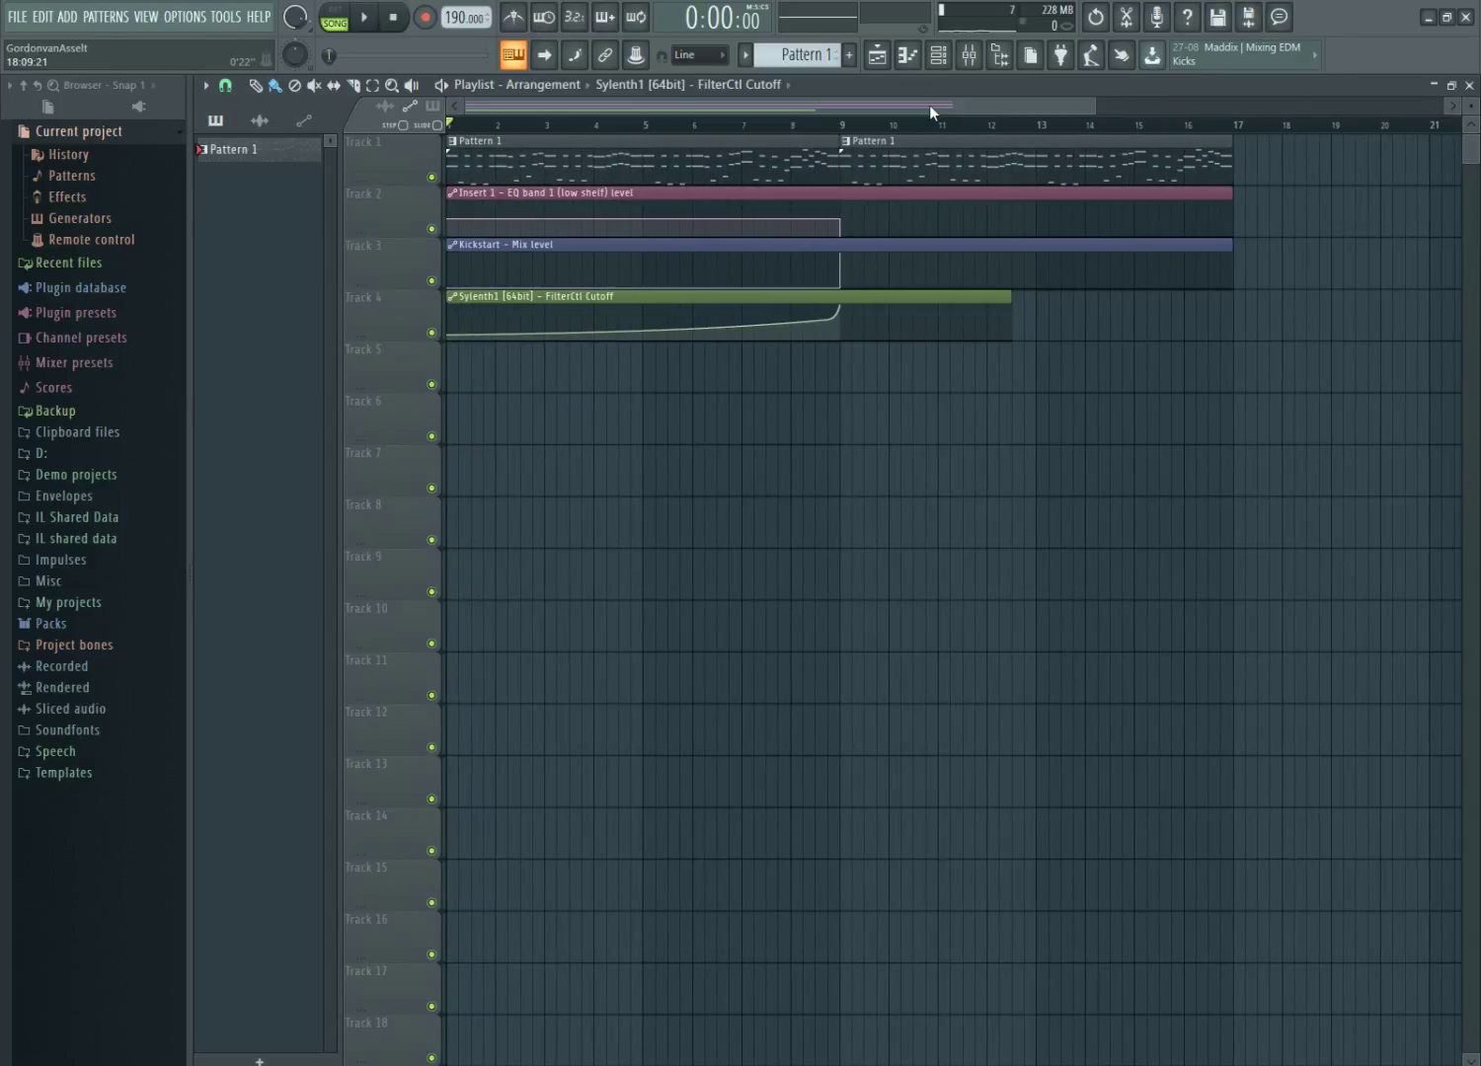